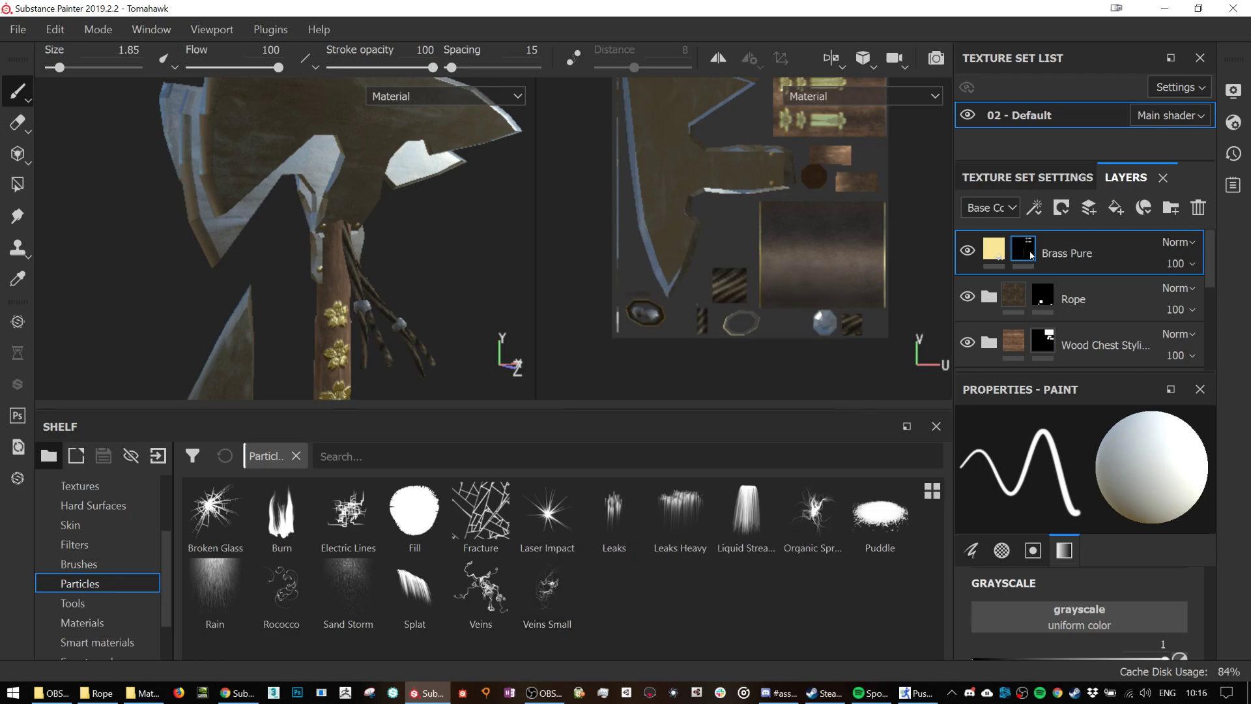
# - Add a new paint layer above Brass Pure and choose the Veins particle brush, enlarging the brush properties area
pyautogui.click(1090, 207)
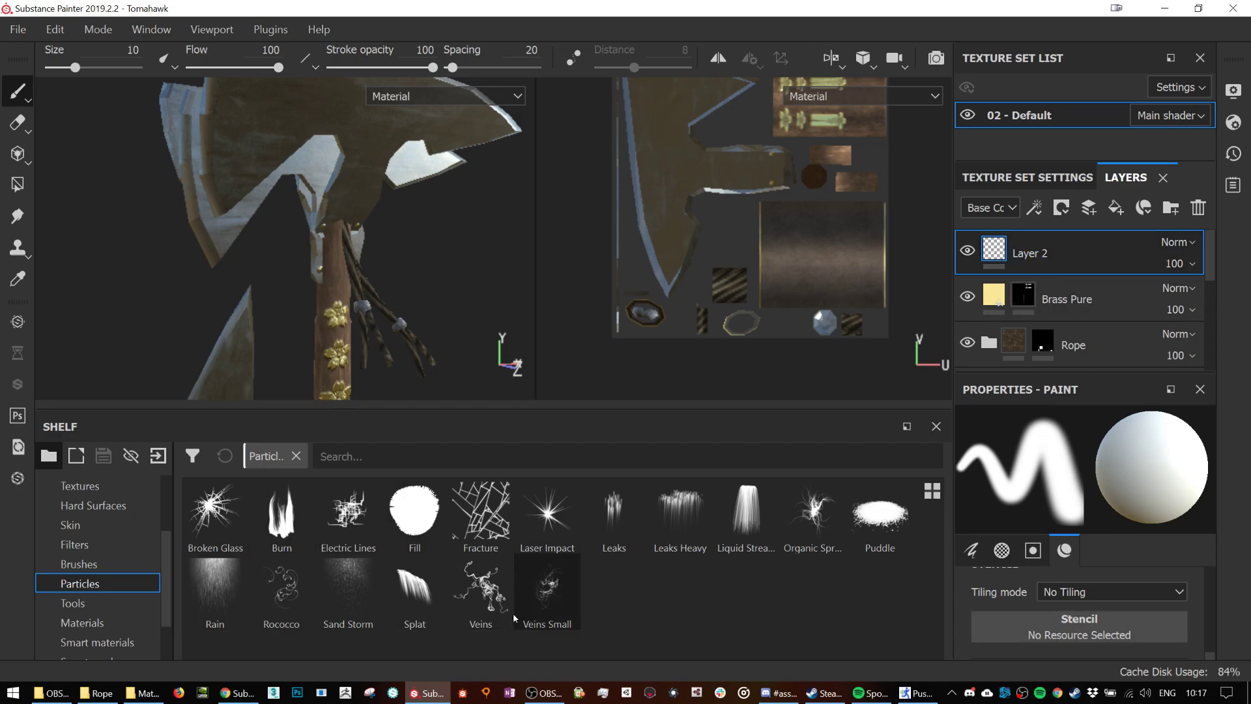
pyautogui.click(473, 607)
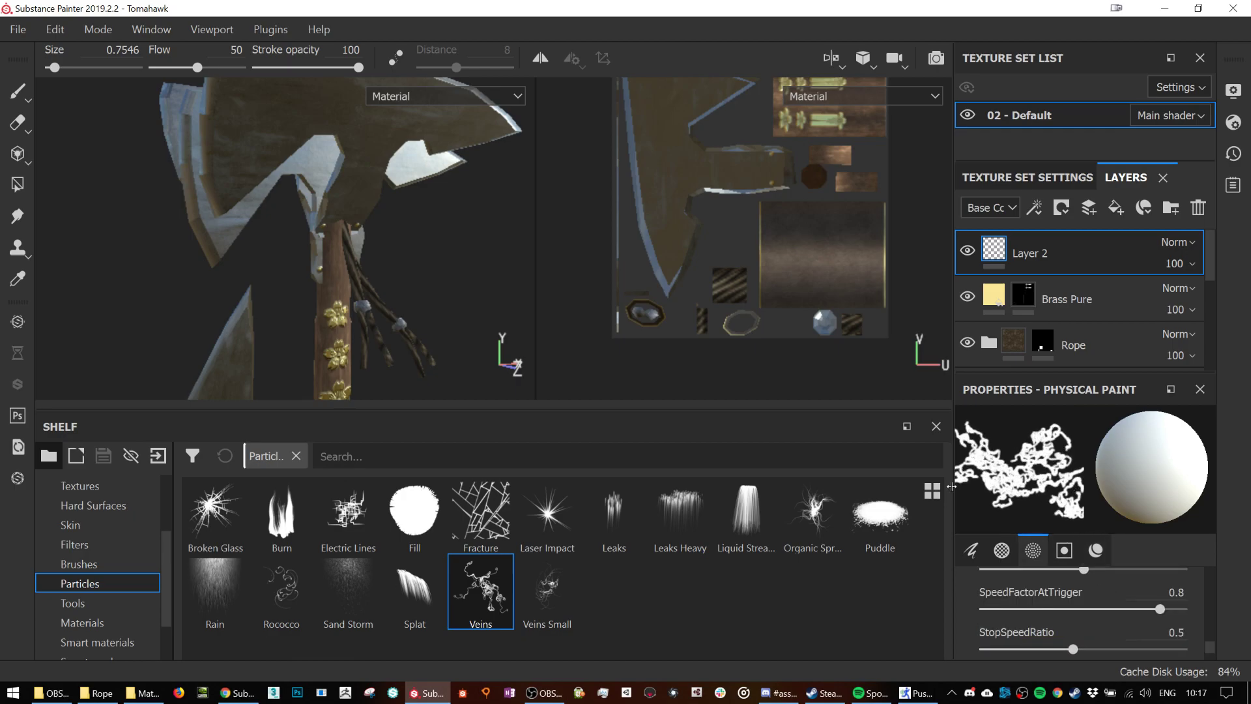
pyautogui.click(556, 520)
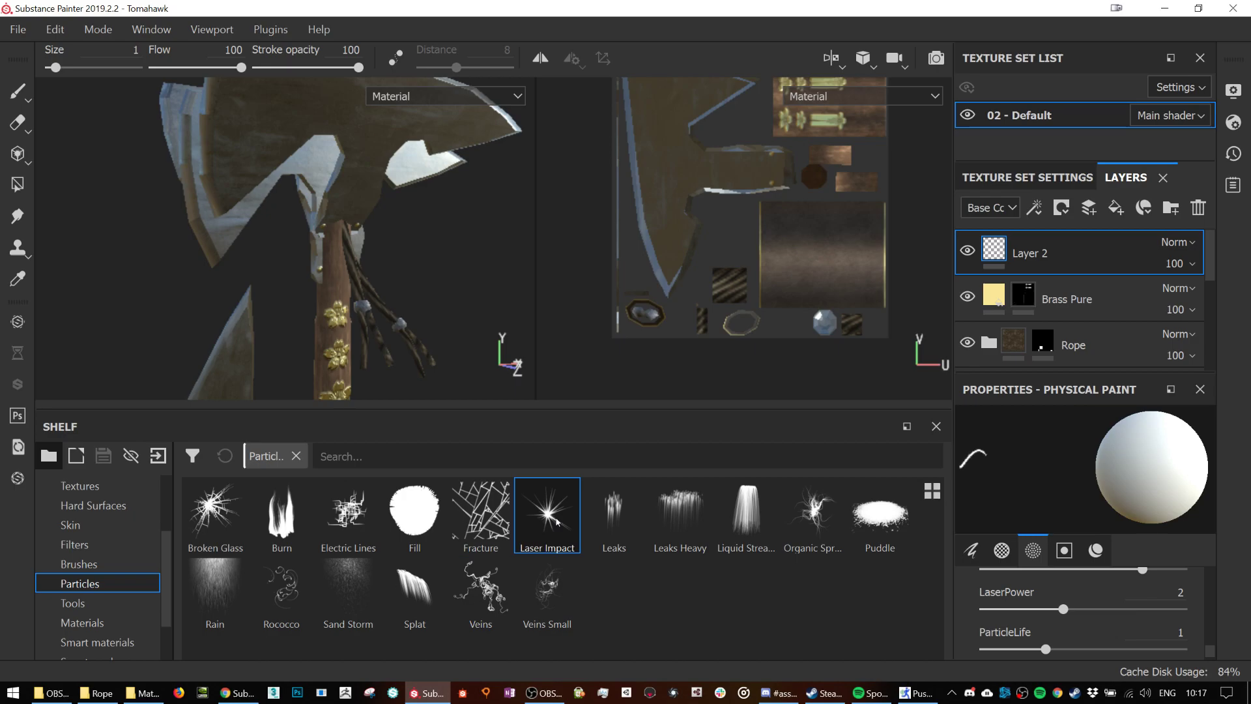
pyautogui.click(468, 604)
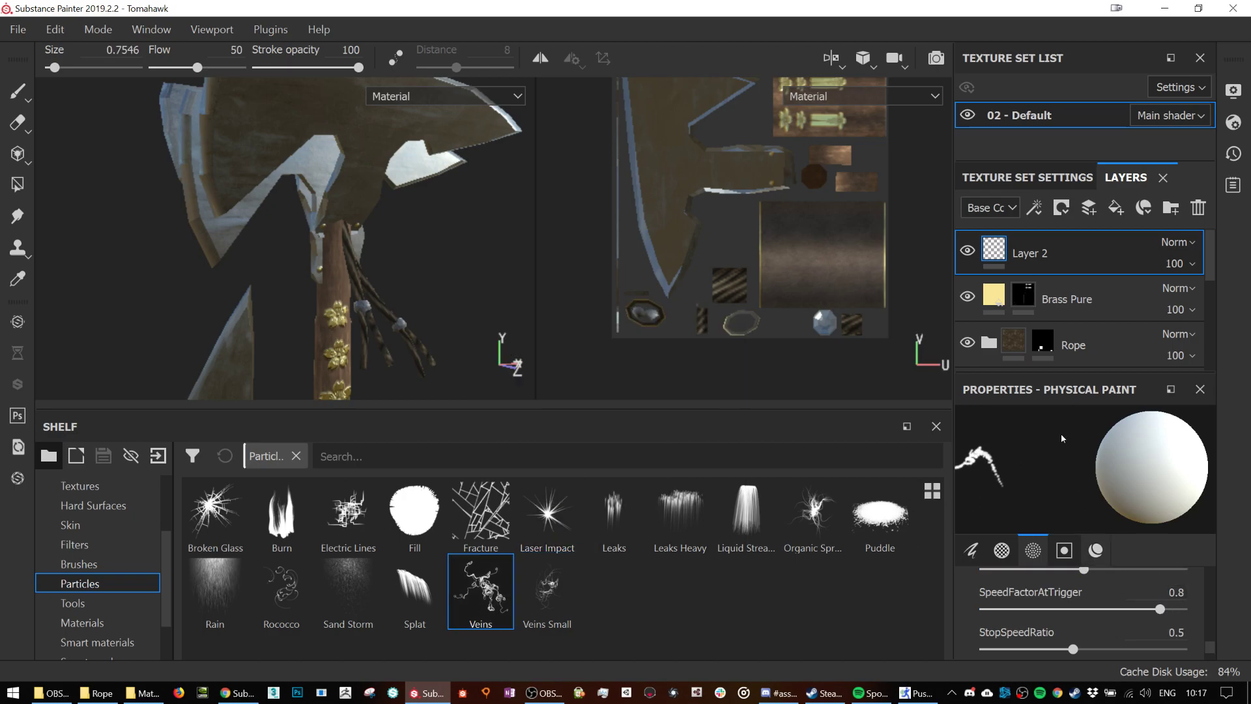
pyautogui.moveTo(1084, 371); pyautogui.dragTo(1084, 272)
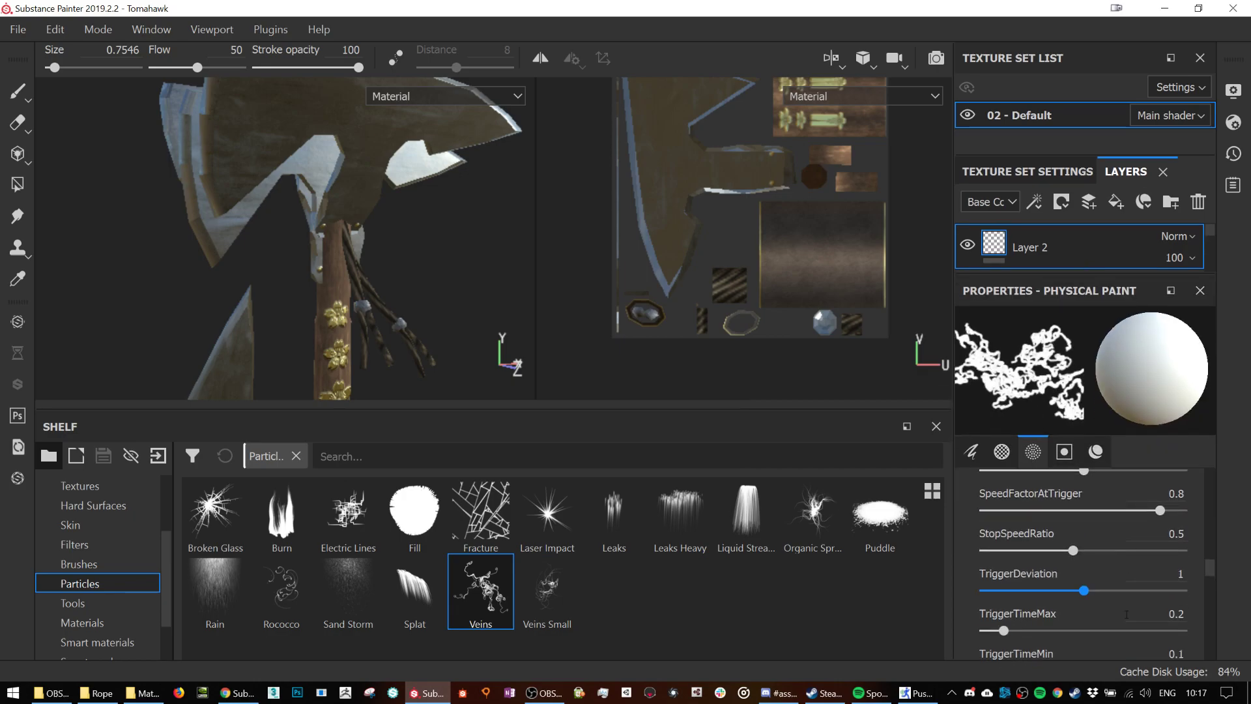
# - Set the Veins brush's StopSpeedRatio to 0.61, TurbulenceScale to 0.83 and ParticleSpeed to 0.3
pyautogui.click(1078, 551)
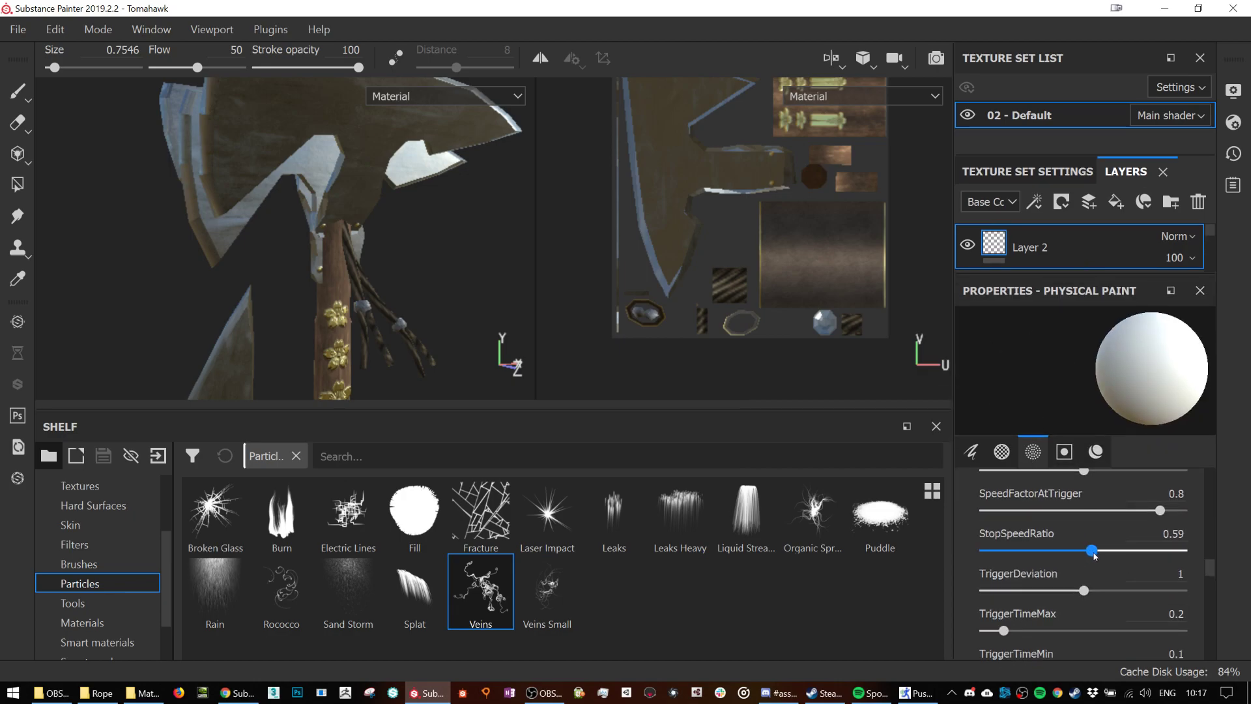
pyautogui.scroll(-2, 1108, 588)
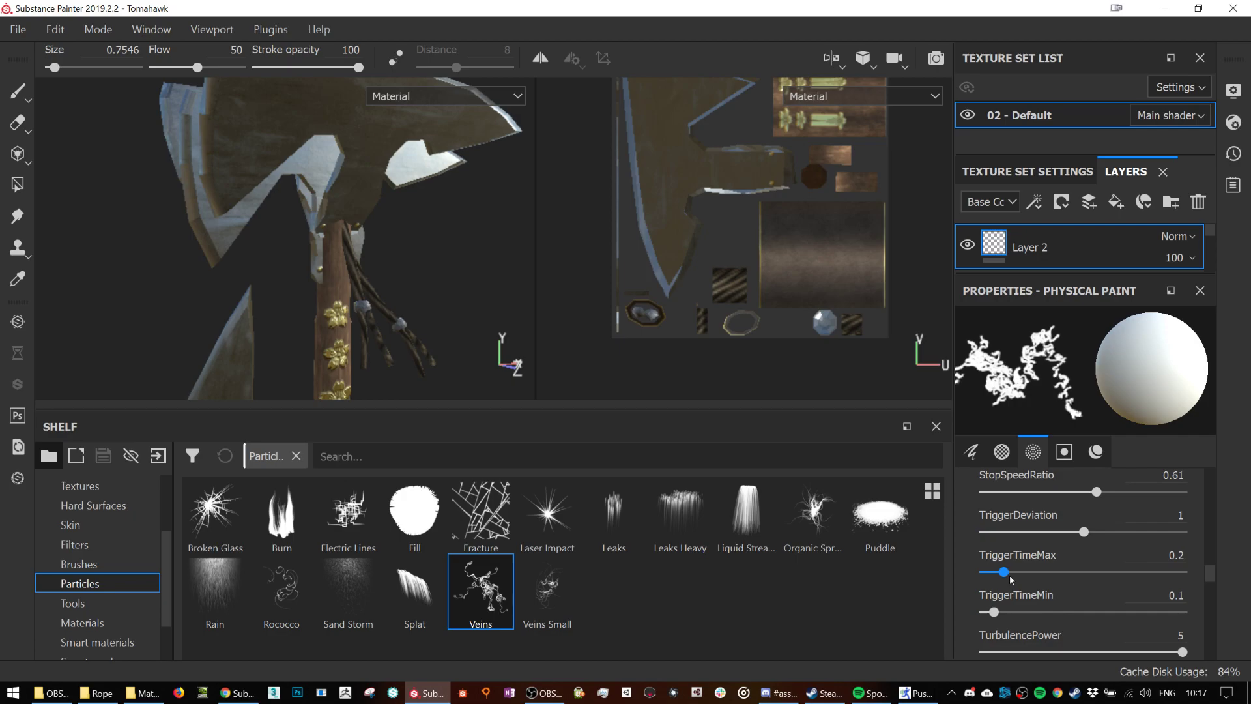
pyautogui.scroll(-4, 1124, 575)
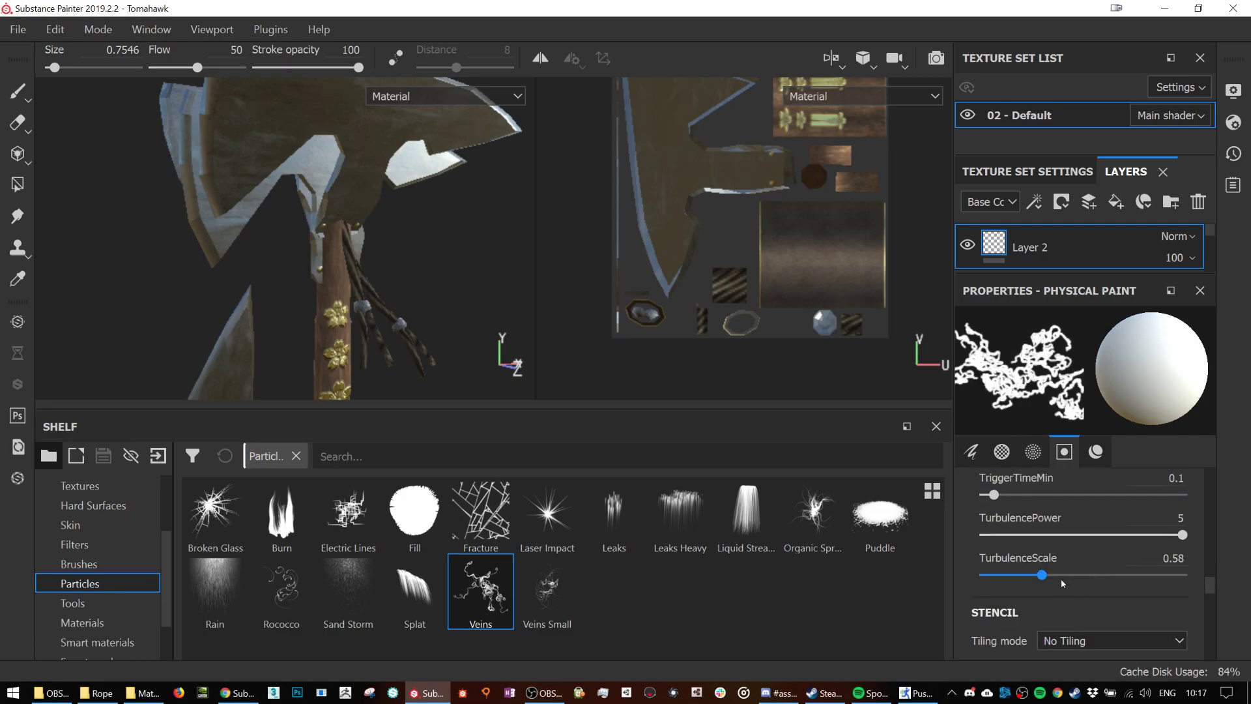
pyautogui.moveTo(1046, 577); pyautogui.dragTo(1069, 576)
pyautogui.scroll(6, 1109, 567)
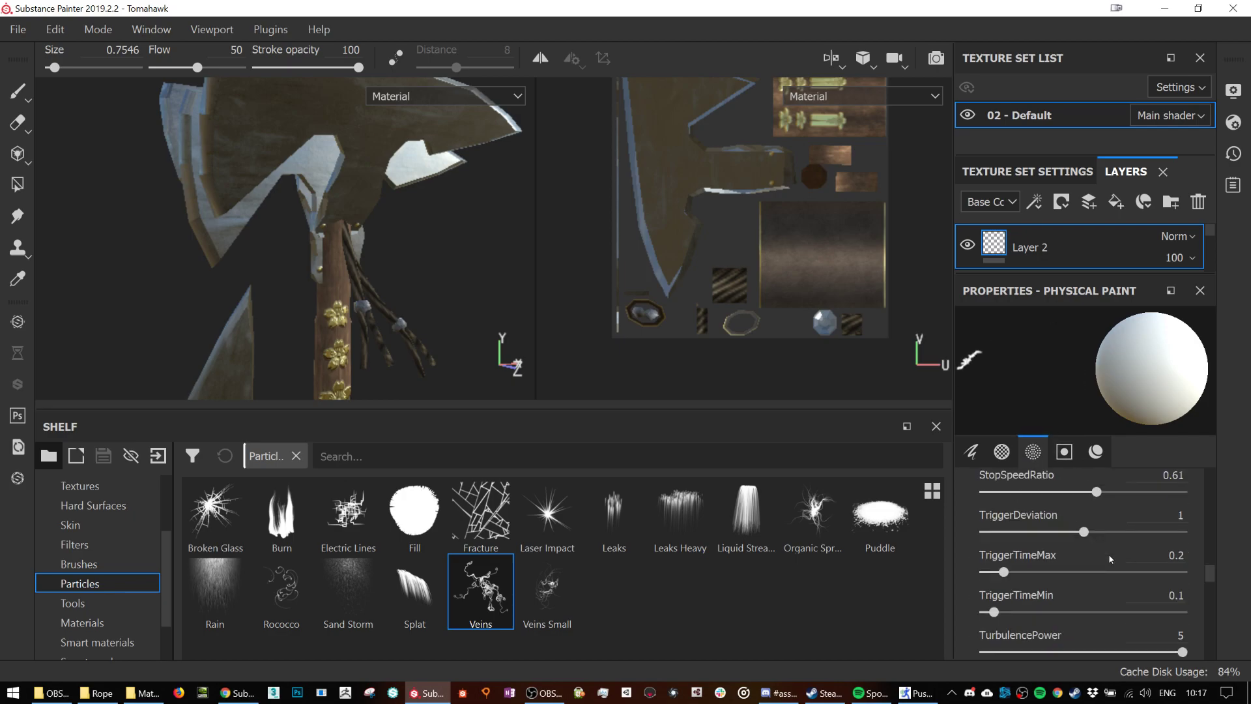
pyautogui.scroll(2, 1111, 559)
pyautogui.moveTo(1094, 529); pyautogui.dragTo(1104, 532)
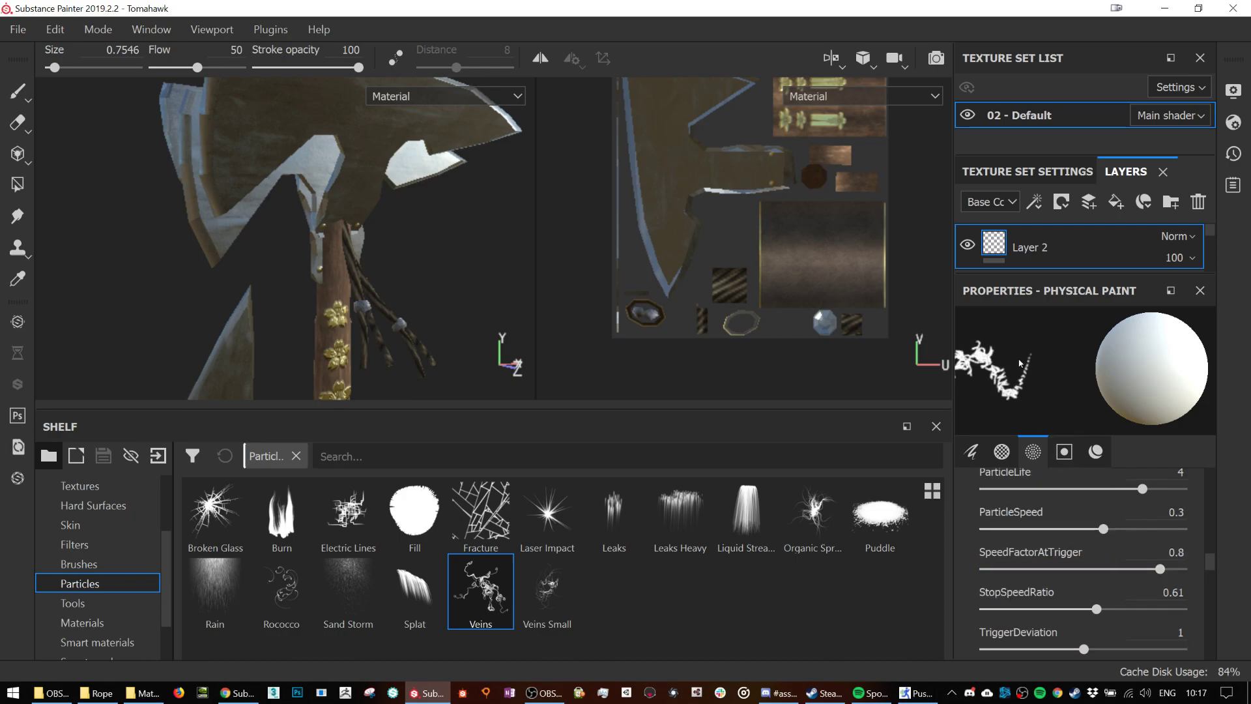
pyautogui.scroll(-6, 1120, 573)
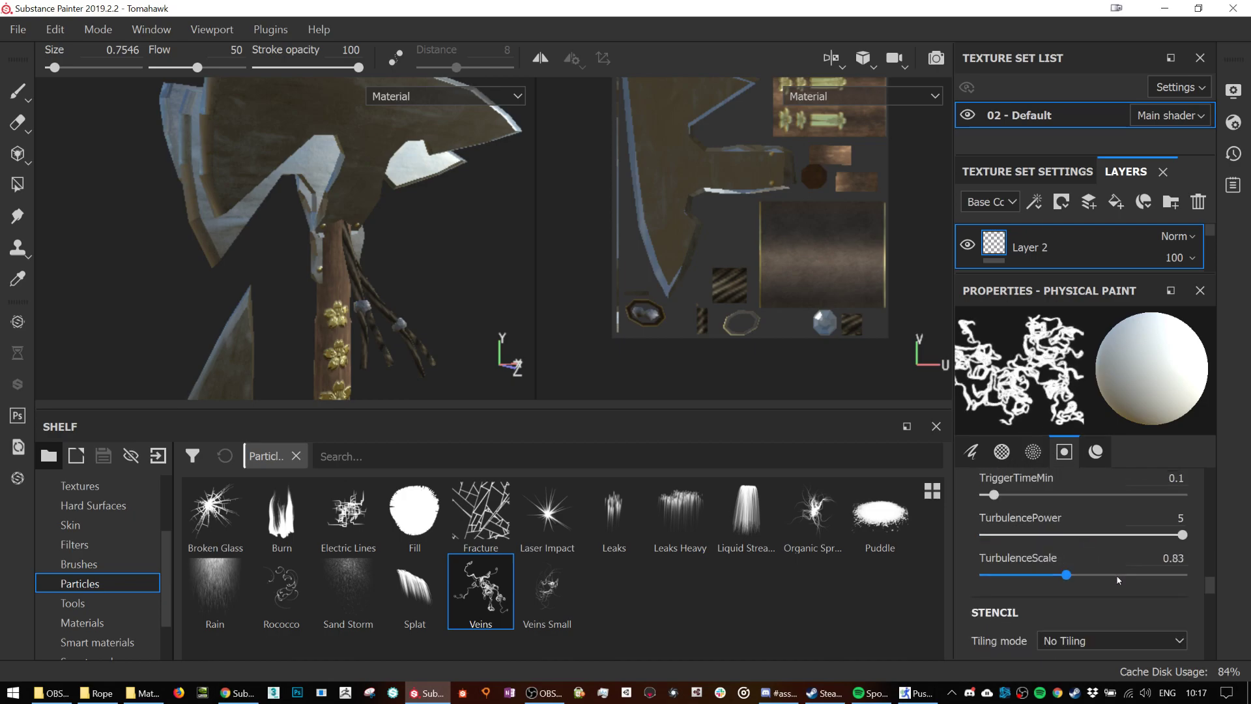
pyautogui.scroll(1, 1120, 567)
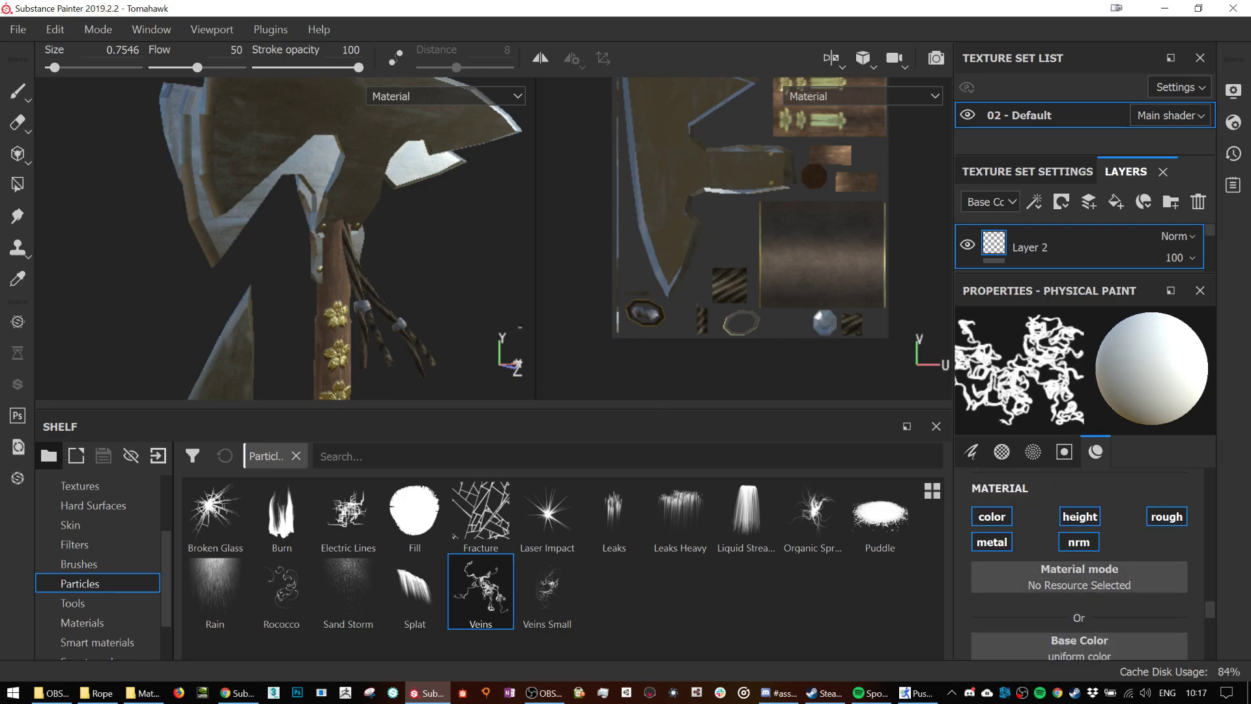
# - Test the Veins brush on the axe head, and restrict its material to the height channel with a height of 0.69
pyautogui.click(291, 115)
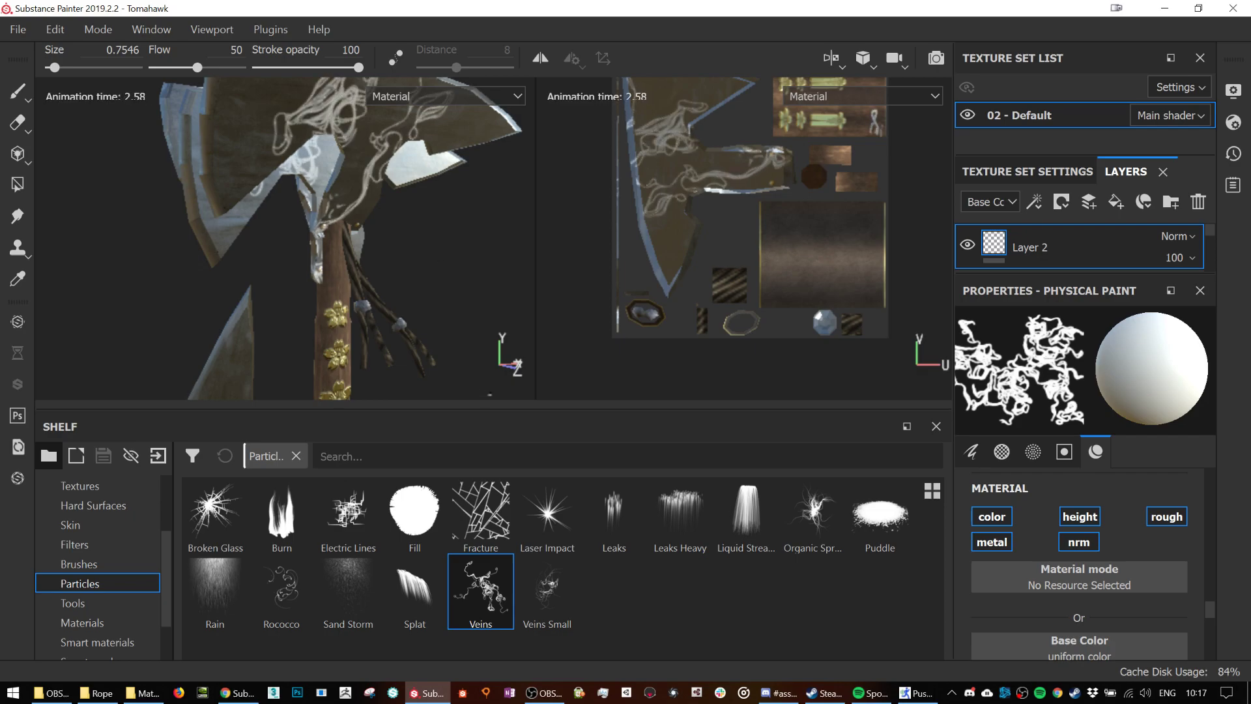
pyautogui.click(992, 517)
pyautogui.click(1001, 543)
pyautogui.click(1079, 542)
pyautogui.click(1171, 520)
pyautogui.scroll(-3, 1127, 582)
pyautogui.moveTo(1072, 630); pyautogui.dragTo(1139, 629)
# - Try a height-only Veins stroke on the axe head, undo it, and turn off the height channel
pyautogui.click(350, 152)
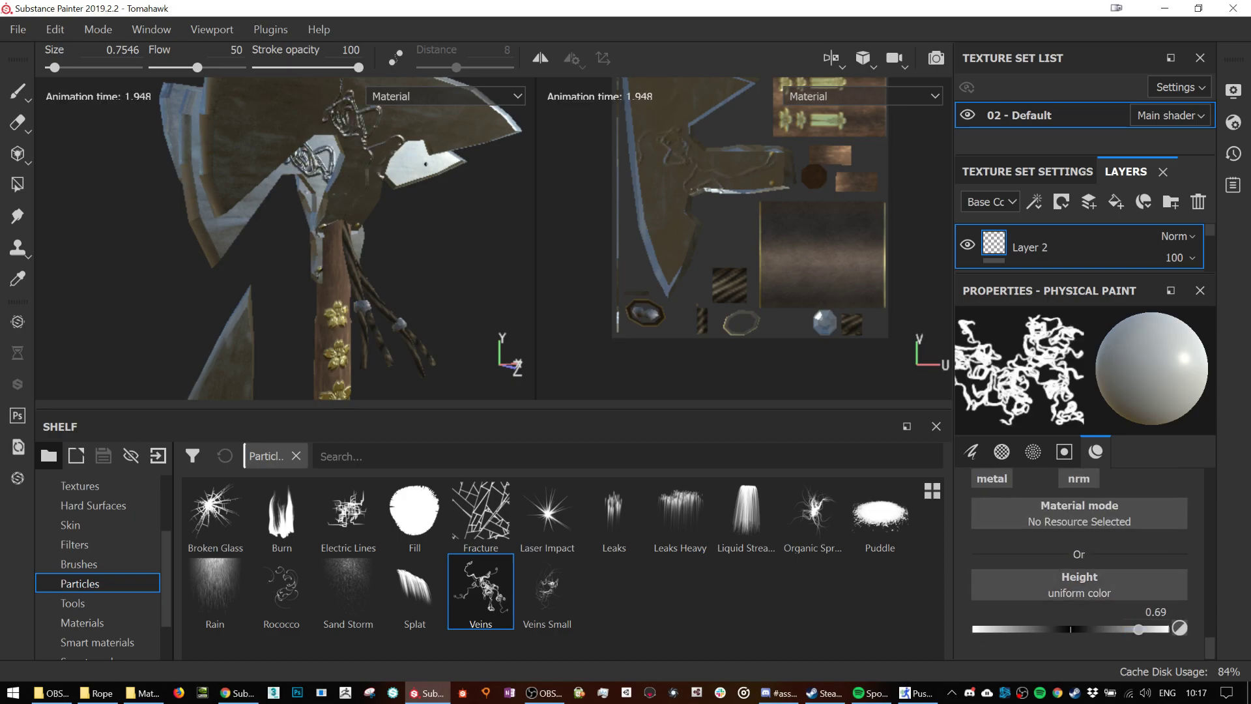
pyautogui.hotkey('ctrl', 'z')
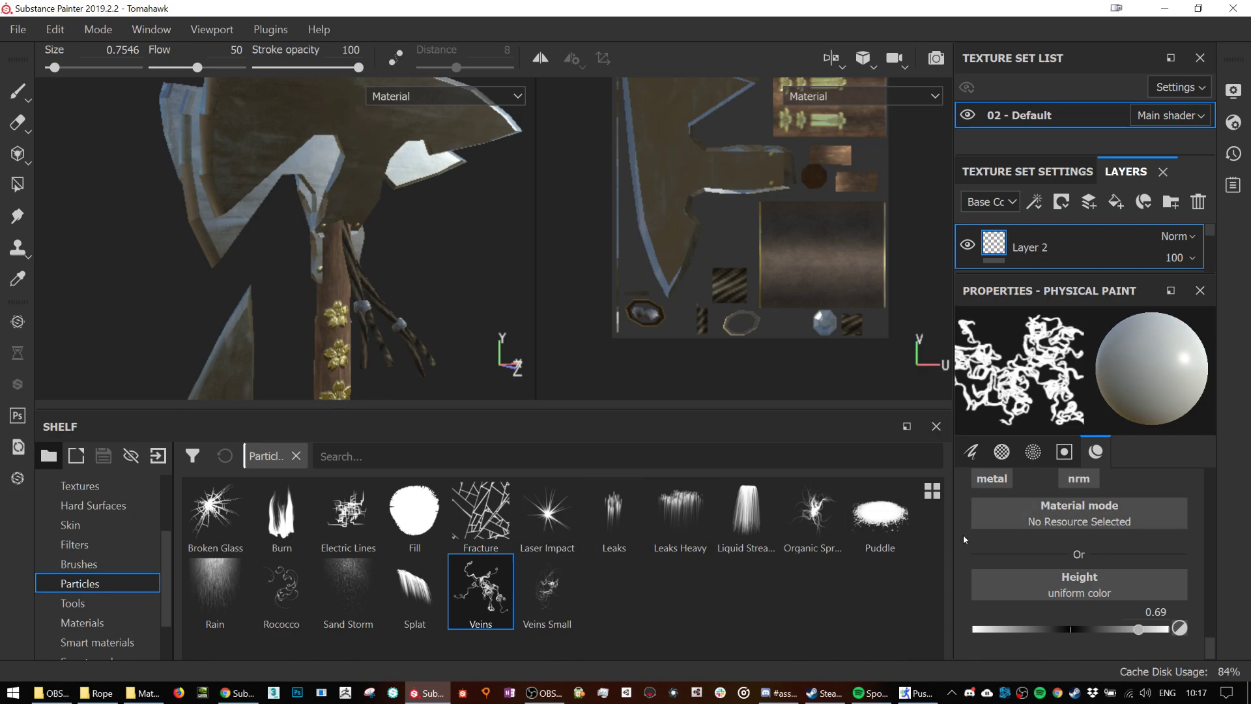
pyautogui.scroll(2, 1082, 542)
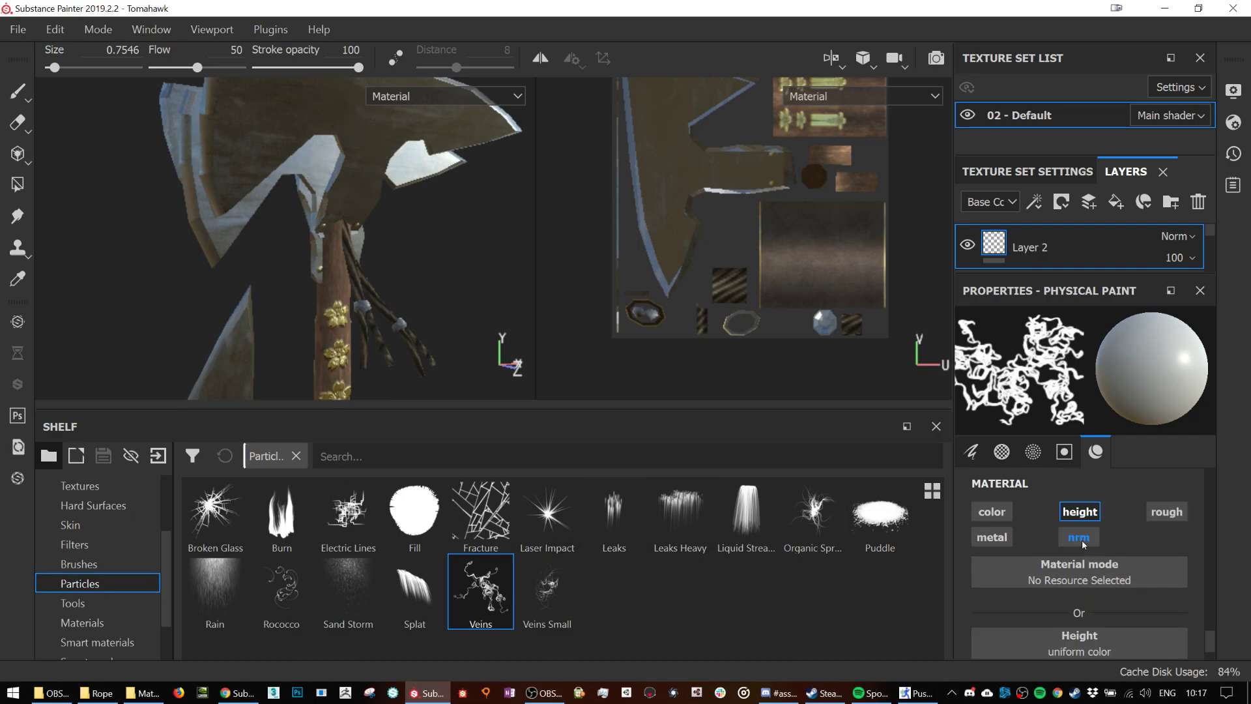
pyautogui.click(1080, 513)
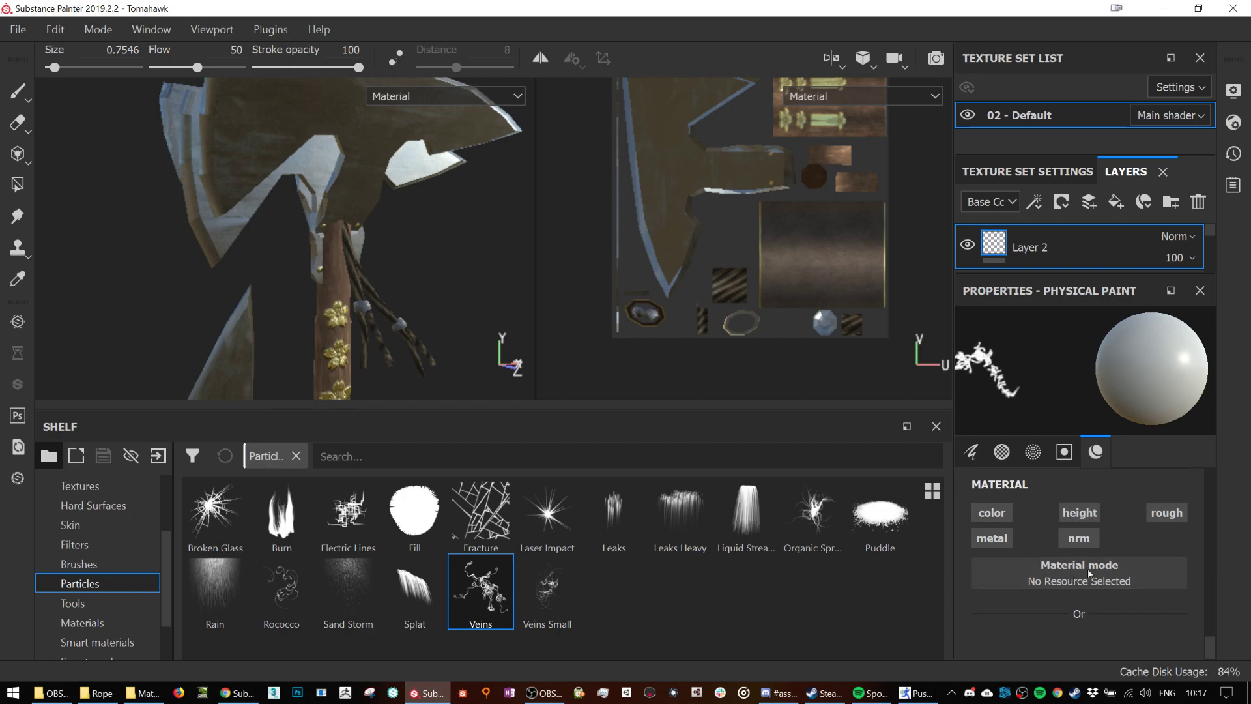
# - Assign the Fabric Soft Denim material to the Veins brush and paint a test stroke across the axe head
pyautogui.click(100, 621)
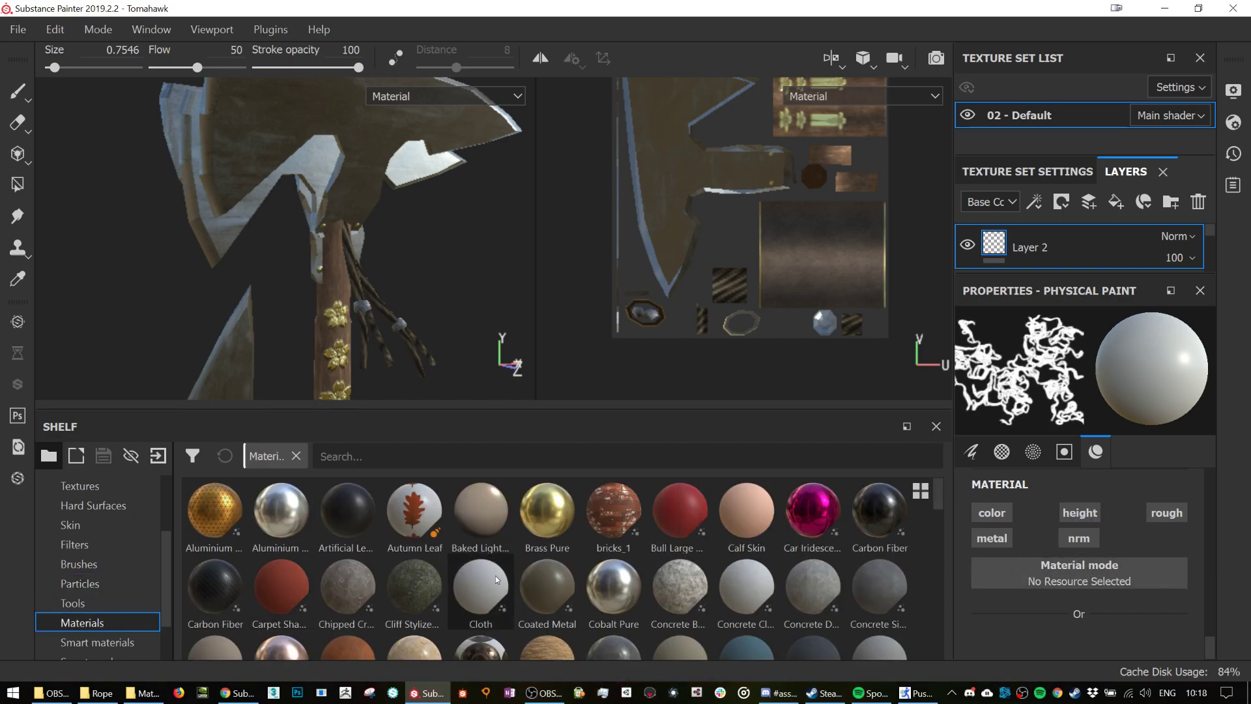
pyautogui.scroll(-3, 320, 622)
pyautogui.moveTo(347, 559); pyautogui.dragTo(1115, 569)
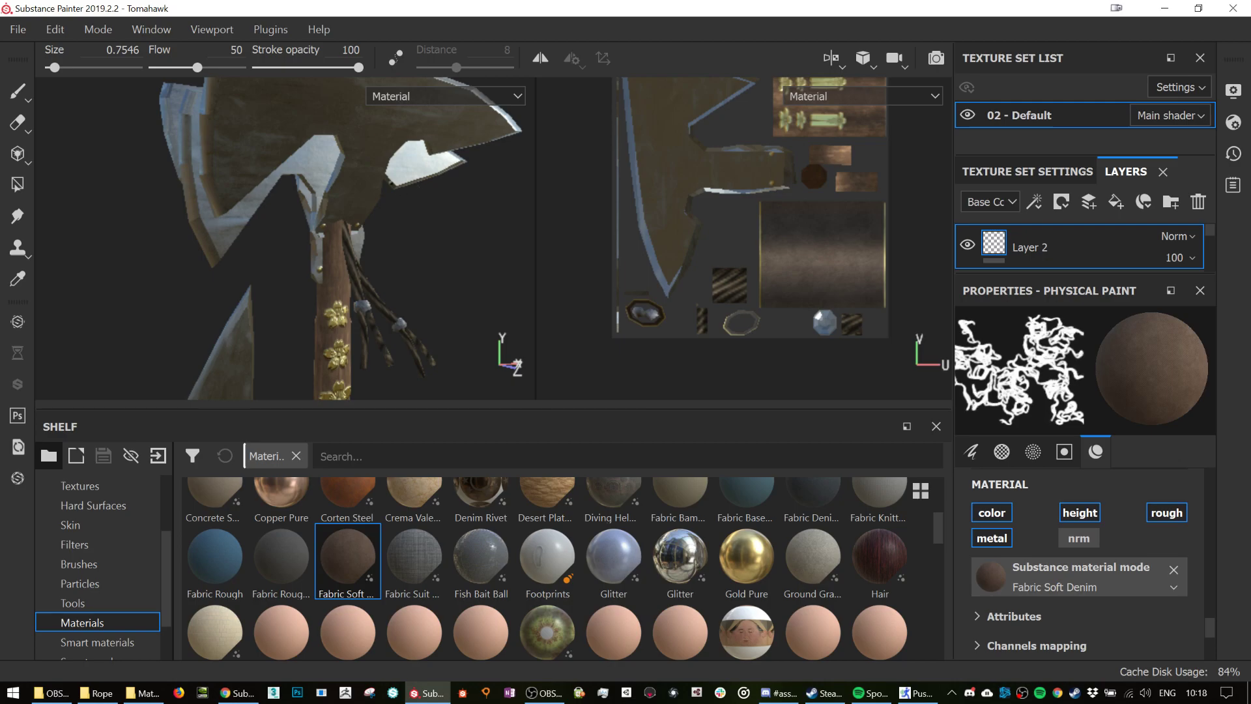
pyautogui.keyDown('alt'); pyautogui.moveTo(387, 182); pyautogui.dragTo(395, 255, button='middle'); pyautogui.keyUp('alt')
pyautogui.moveTo(346, 186); pyautogui.dragTo(418, 212)
pyautogui.keyDown('alt'); pyautogui.moveTo(460, 284); pyautogui.dragTo(362, 253); pyautogui.keyUp('alt')
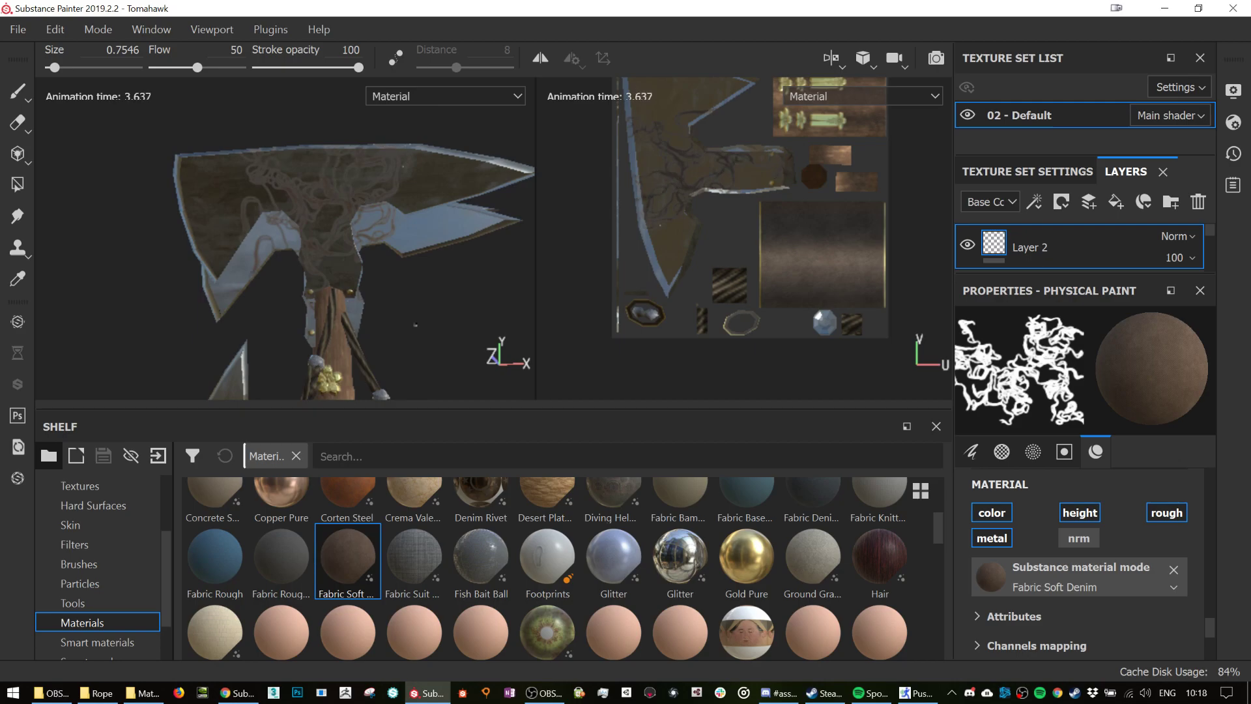
# - Switch to the Rain particle brush and review its physics and material parameters
pyautogui.click(84, 584)
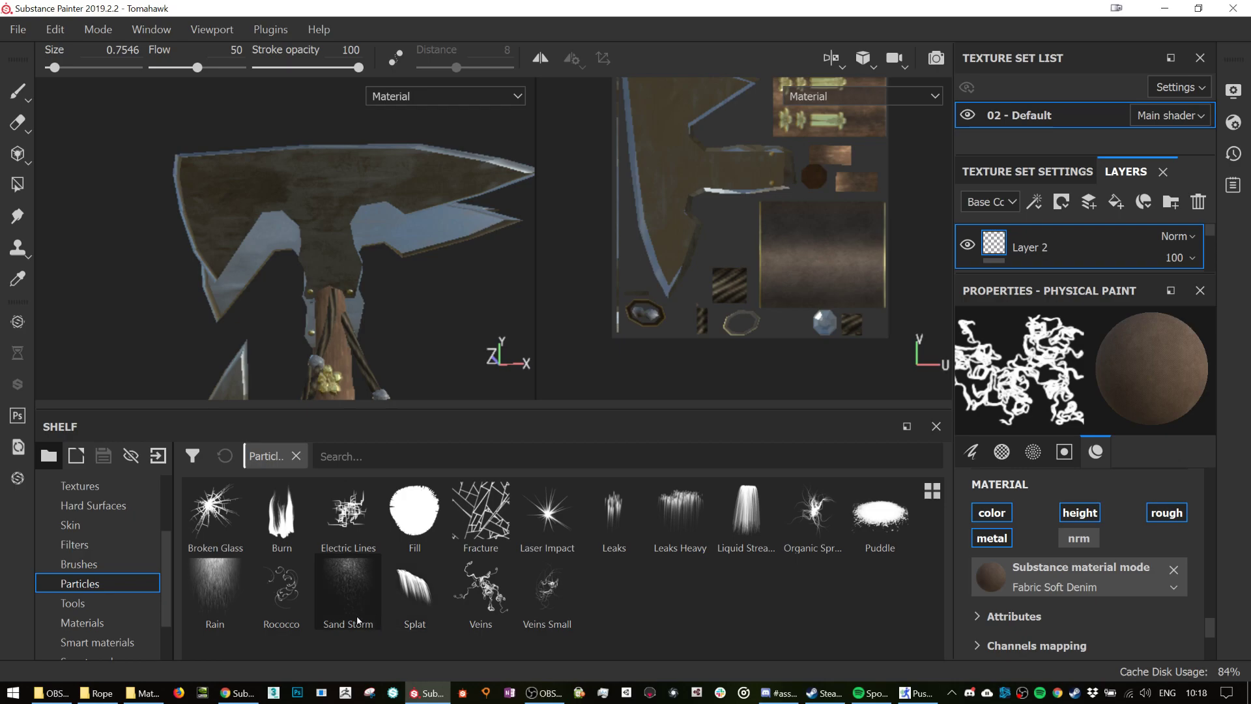
pyautogui.click(215, 590)
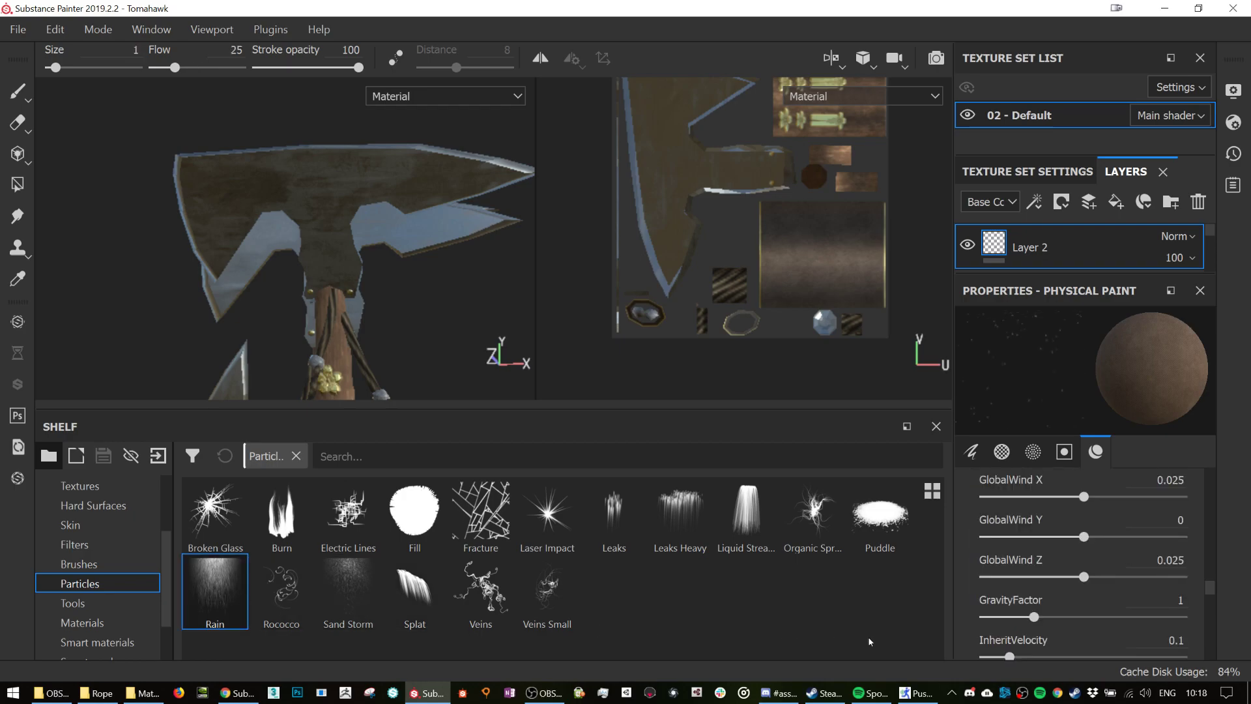
pyautogui.scroll(6, 1160, 589)
pyautogui.scroll(-14, 1160, 589)
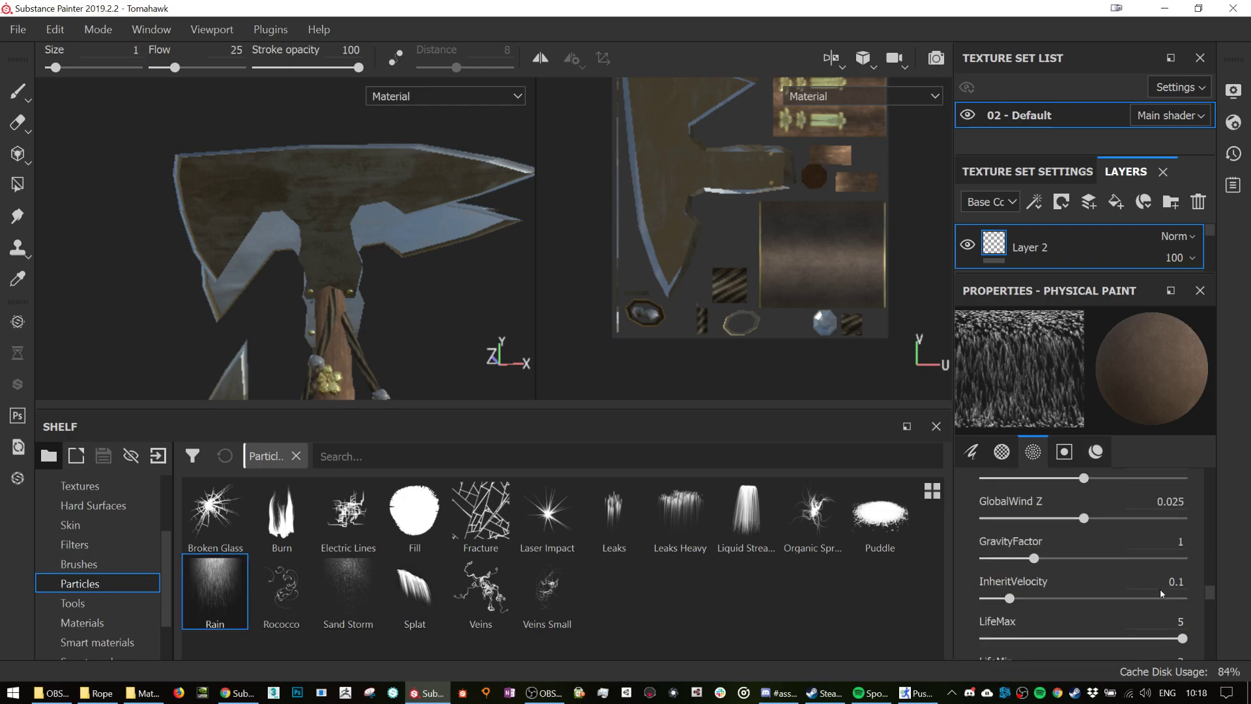
pyautogui.scroll(-3, 1160, 589)
pyautogui.scroll(1, 1160, 589)
pyautogui.scroll(-2, 1160, 589)
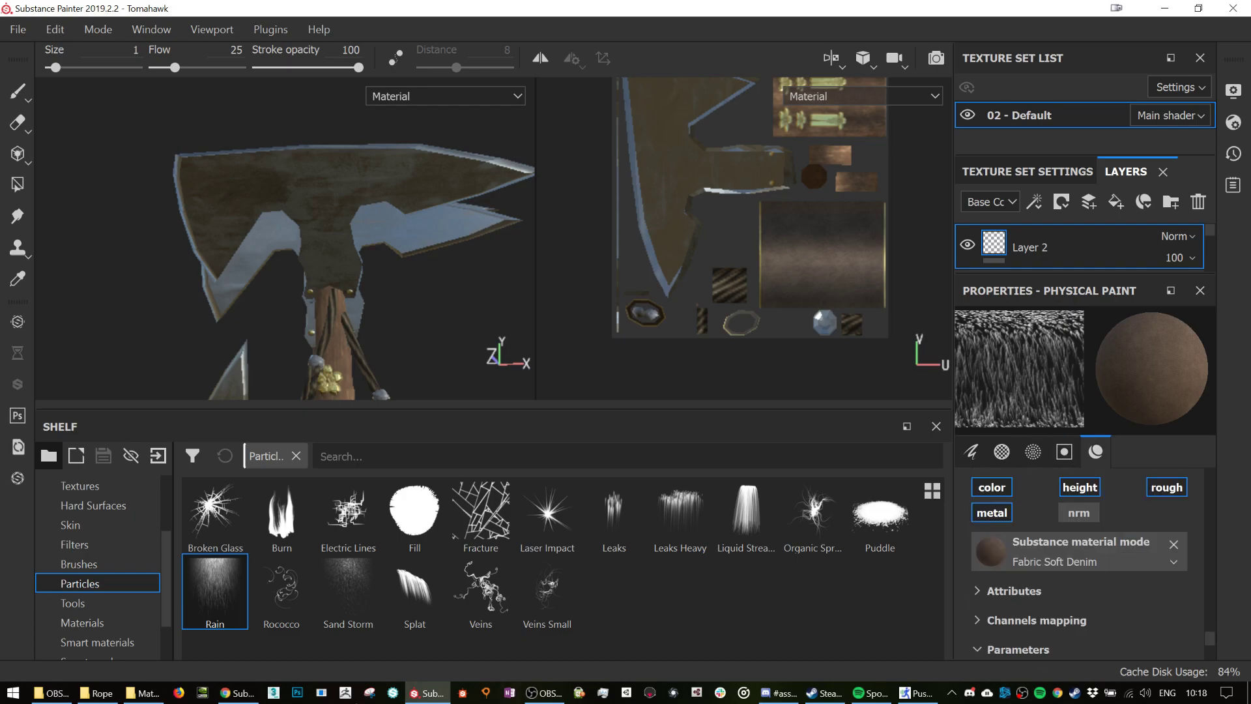
# - Assign the Corten Steel material to the Rain brush
pyautogui.click(70, 624)
pyautogui.scroll(-3, 596, 593)
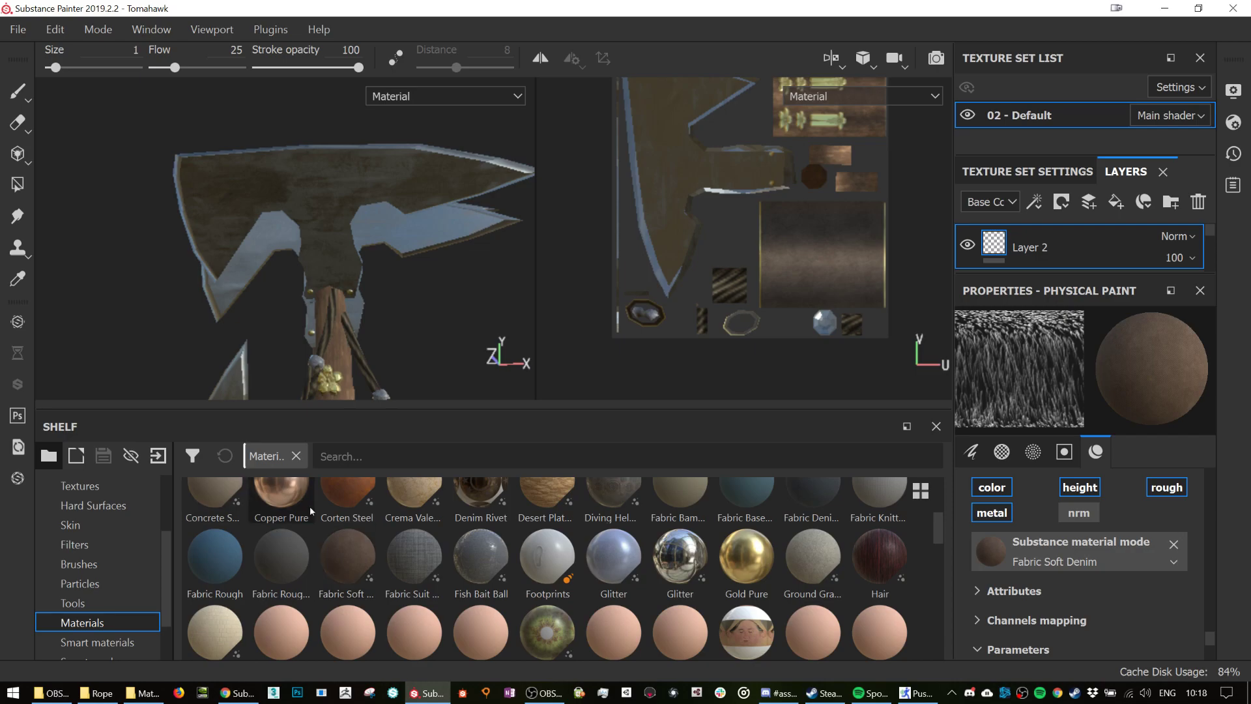
pyautogui.moveTo(347, 502)
pyautogui.moveTo(347, 502); pyautogui.dragTo(1027, 553)
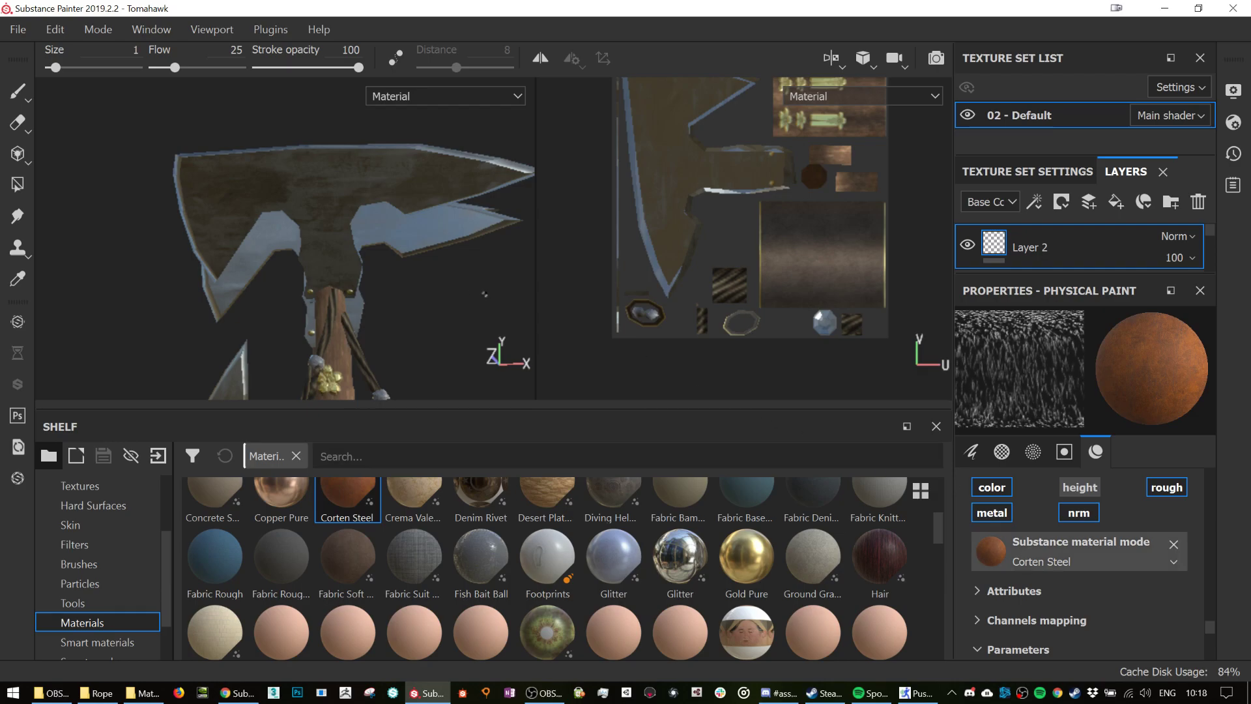
# - Enlarge the Rain brush to 6.76, try it on the top of the axe head, and undo the paint
pyautogui.press(']')
pyautogui.press(']')
pyautogui.press(']')
pyautogui.press(']')
pyautogui.press(']')
pyautogui.press(']')
pyautogui.moveTo(414, 307)
pyautogui.keyDown('alt'); pyautogui.mouseDown()
pyautogui.moveTo(440, 328)
pyautogui.moveTo(336, 146)
pyautogui.mouseUp(); pyautogui.keyUp('alt')
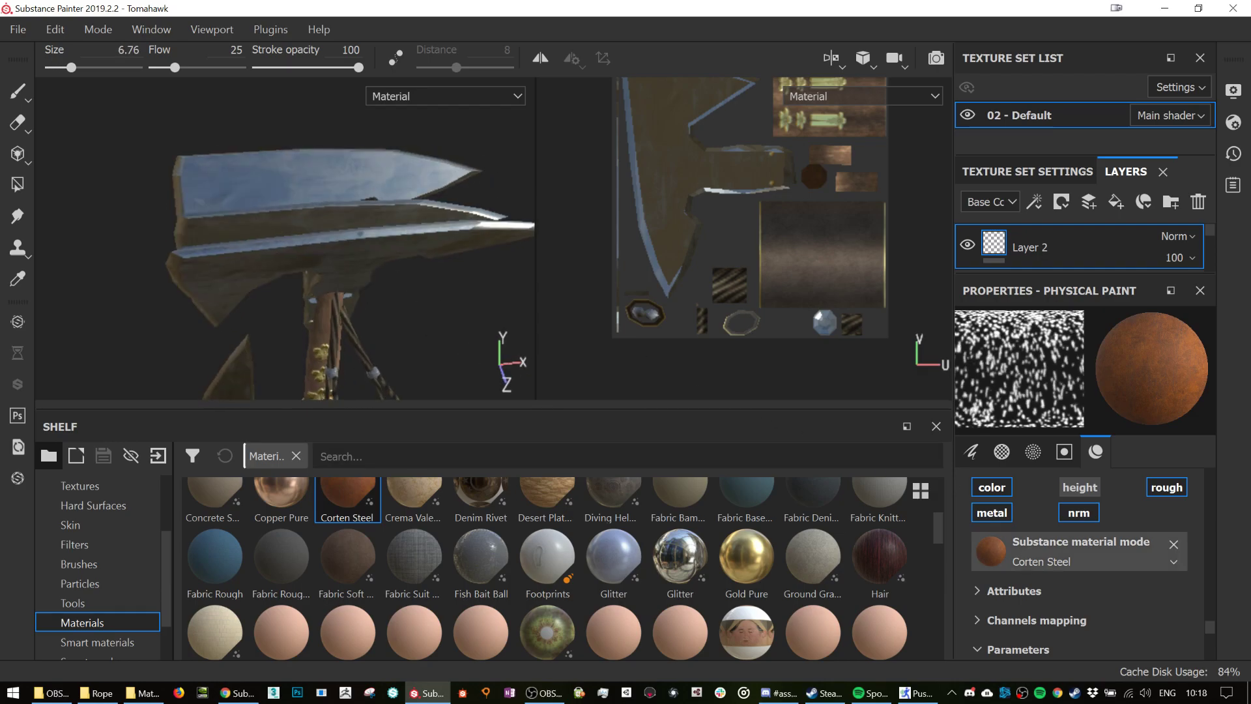
pyautogui.click(336, 146)
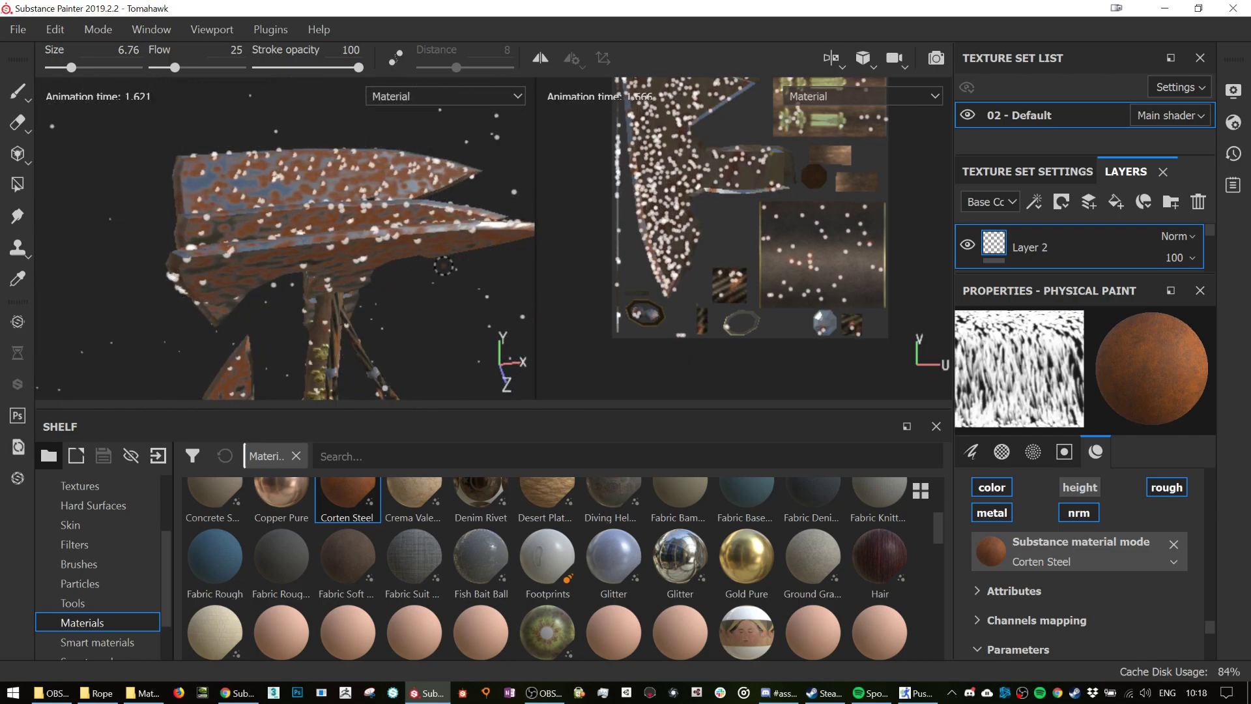
pyautogui.hotkey('ctrl', 'z')
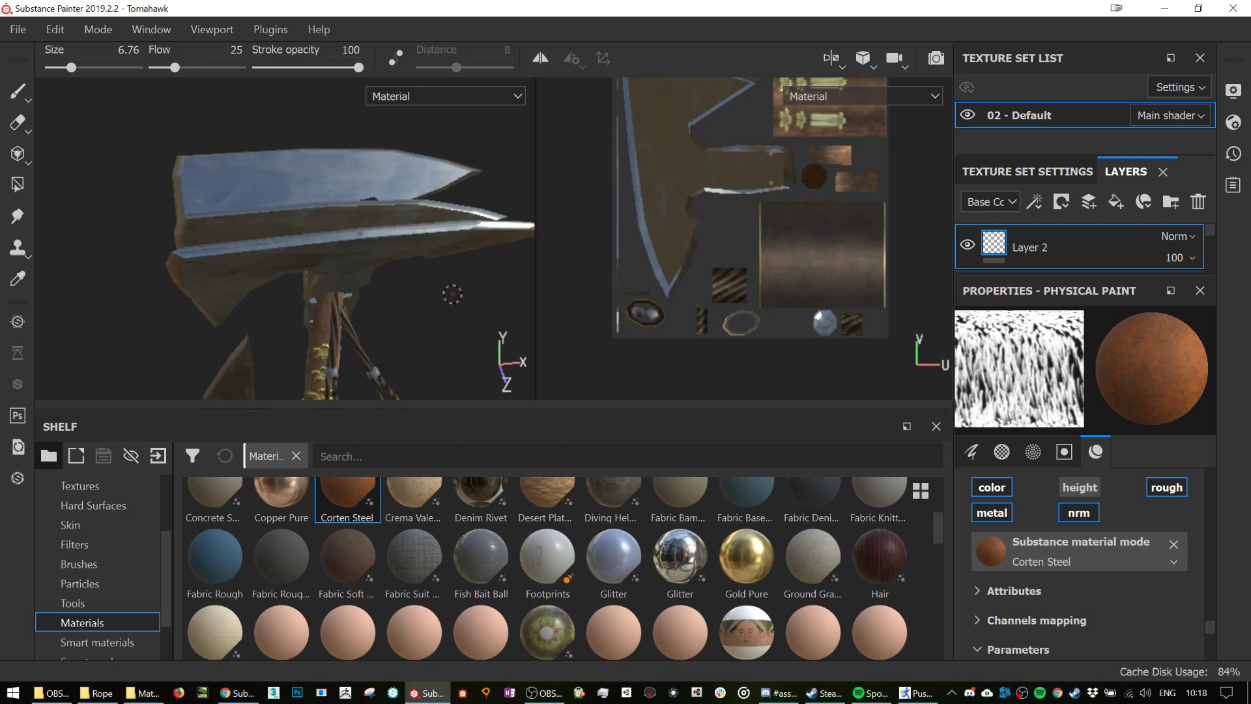
# - Reduce the Rain brush size to 1.96 and set its LifeMin to 1.29
pyautogui.keyDown('ctrl'); pyautogui.moveTo(463, 288); pyautogui.dragTo(450, 287, button='right'); pyautogui.keyUp('ctrl')
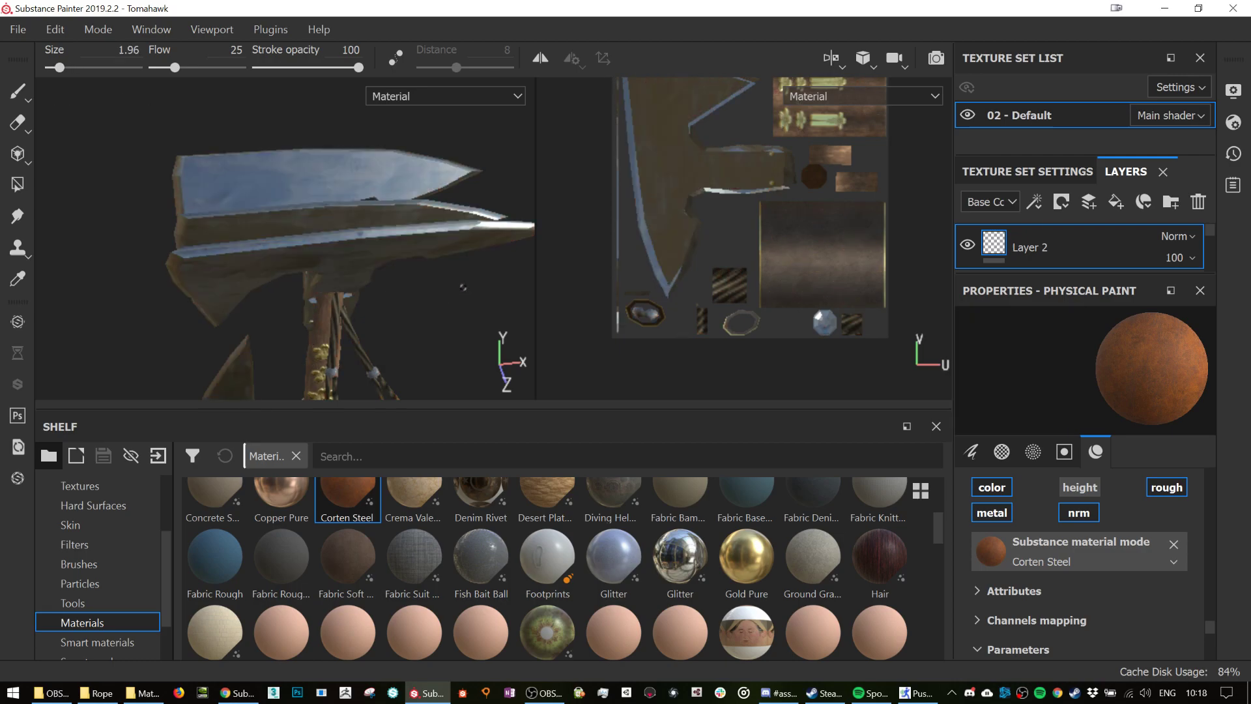
pyautogui.scroll(-3, 1062, 590)
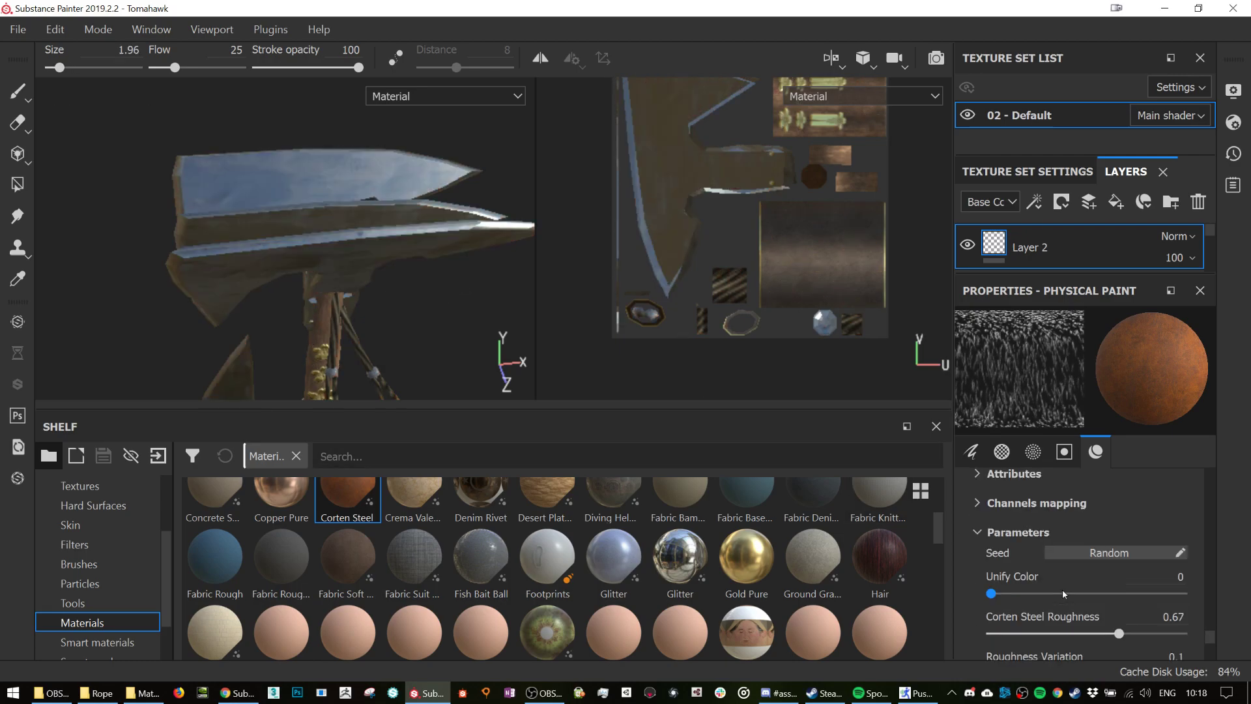
pyautogui.scroll(-1, 1062, 589)
pyautogui.scroll(-8, 1102, 580)
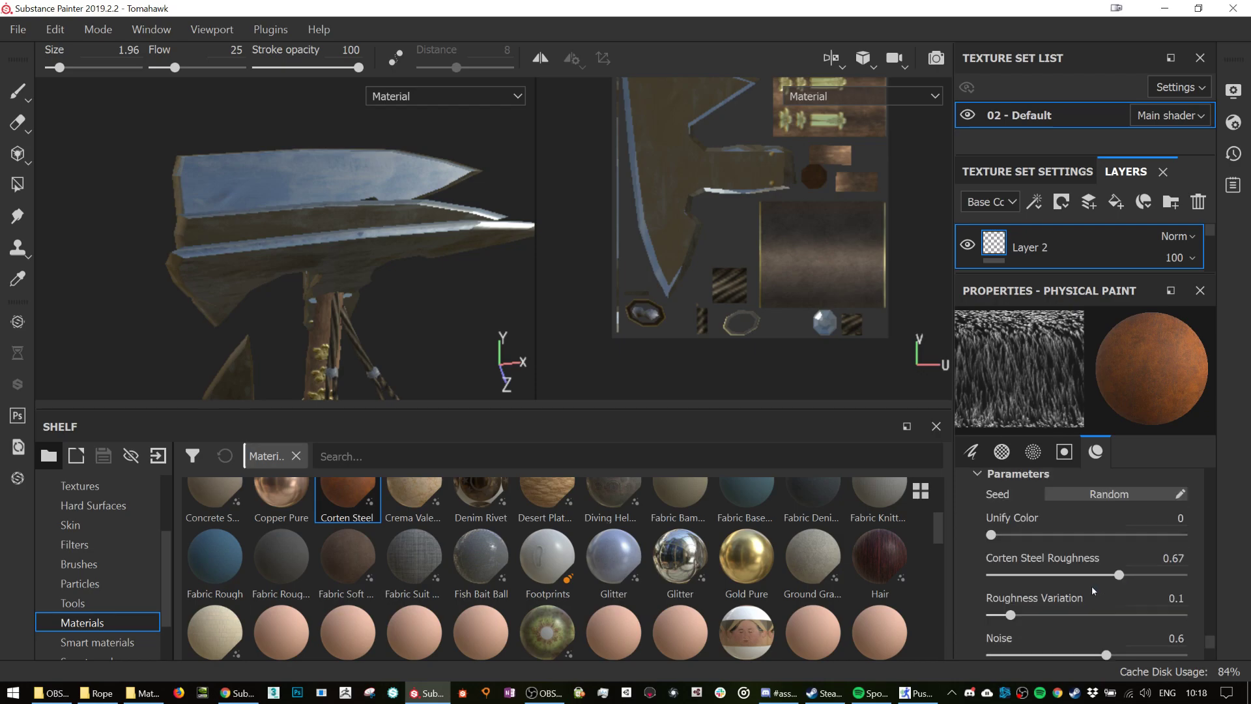
pyautogui.scroll(2, 1017, 554)
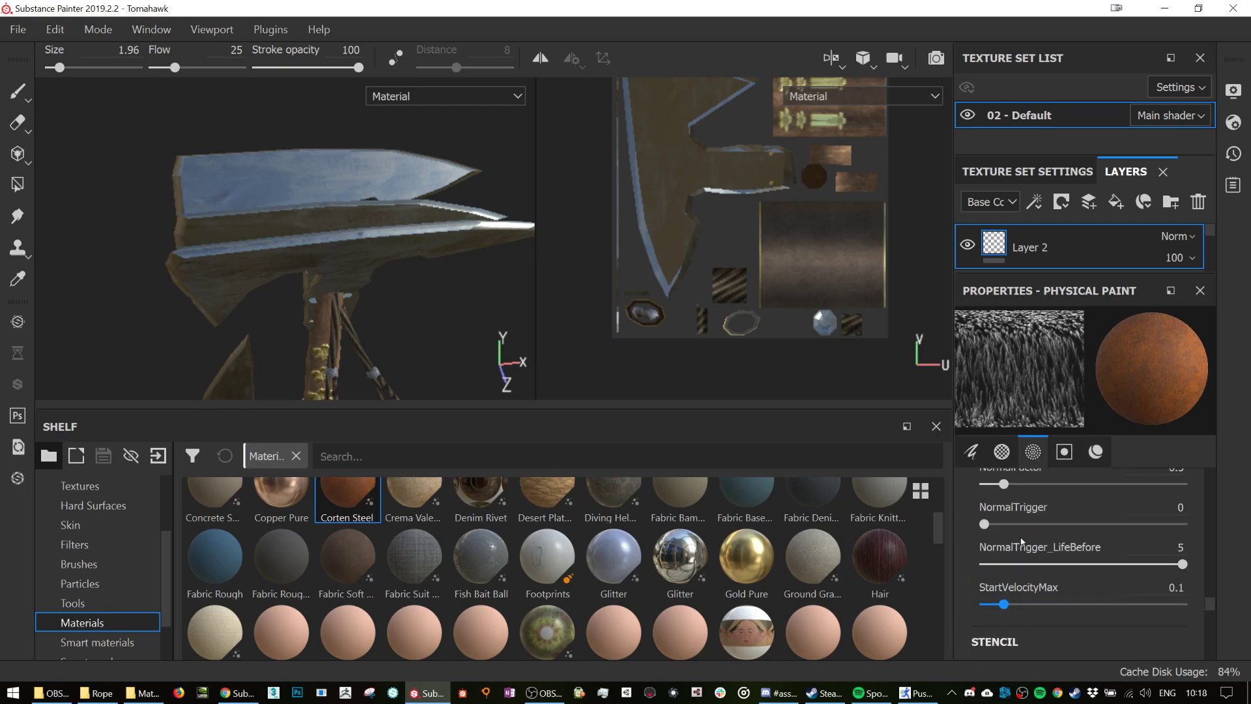
pyautogui.scroll(1, 1039, 515)
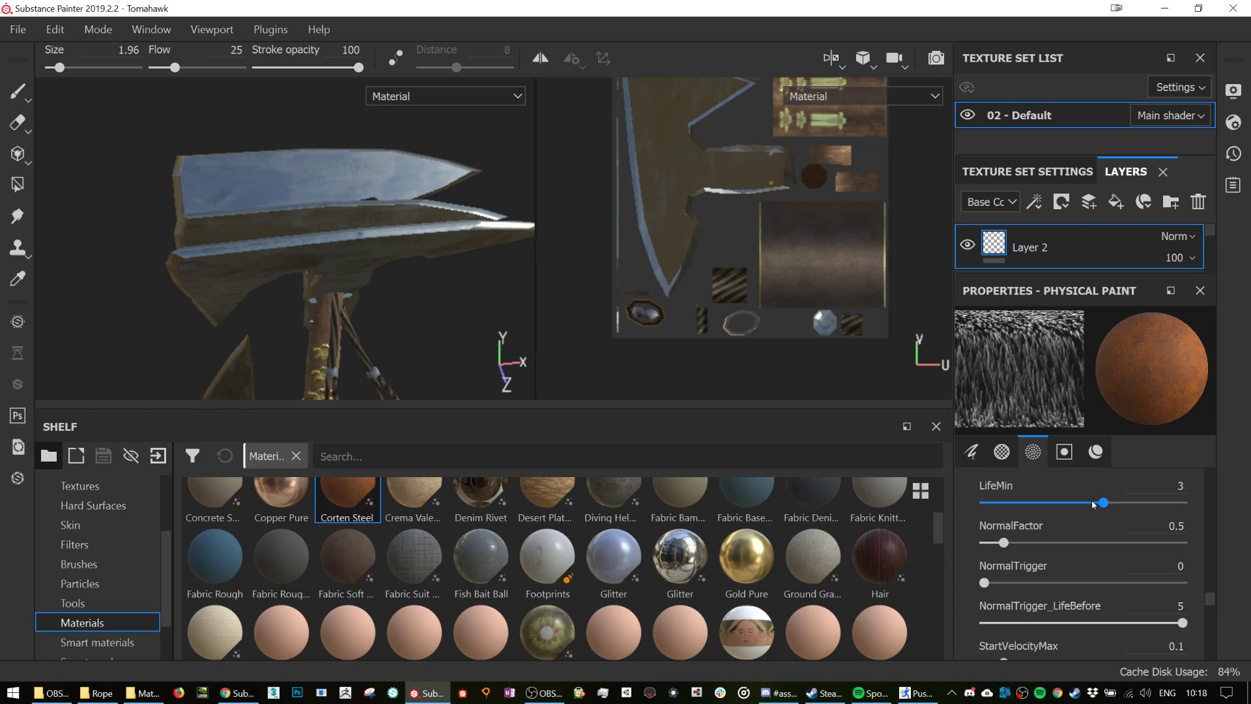
pyautogui.moveTo(1100, 506); pyautogui.dragTo(1036, 506)
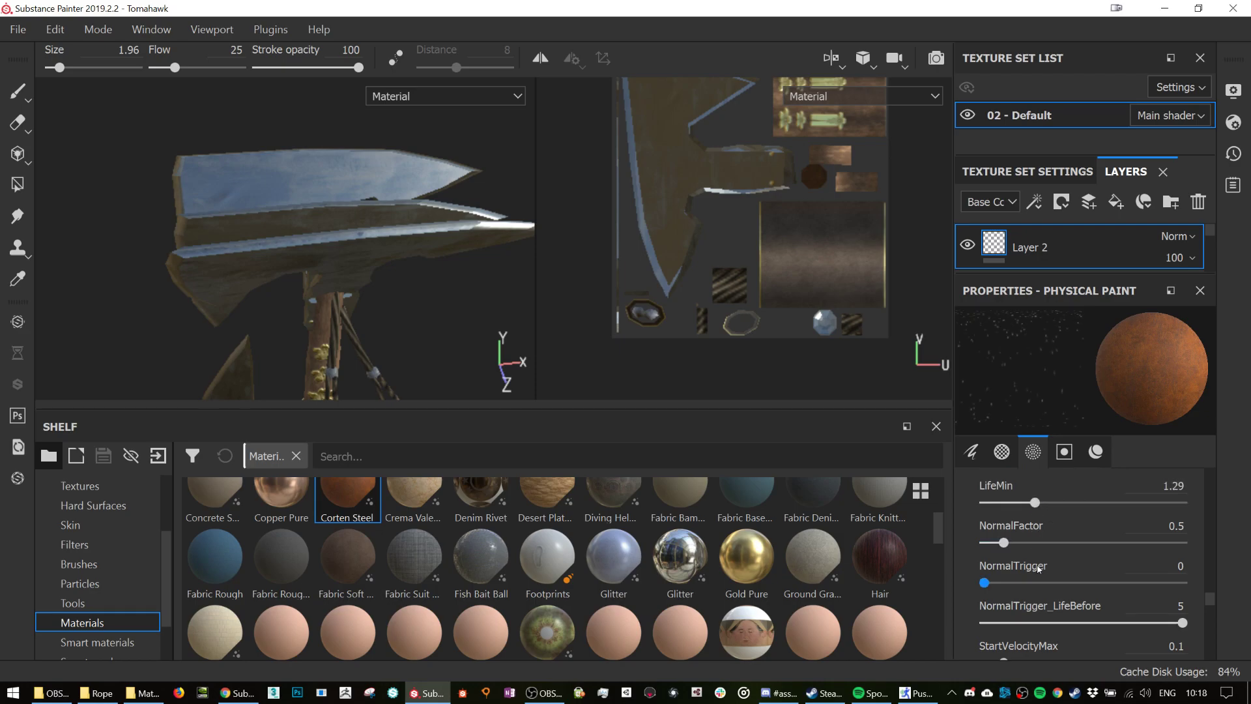
# - Set the Rain brush's InheritVelocity to 0.02 and its GravityFactor to 1.83
pyautogui.scroll(1, 1041, 553)
pyautogui.scroll(1, 1030, 550)
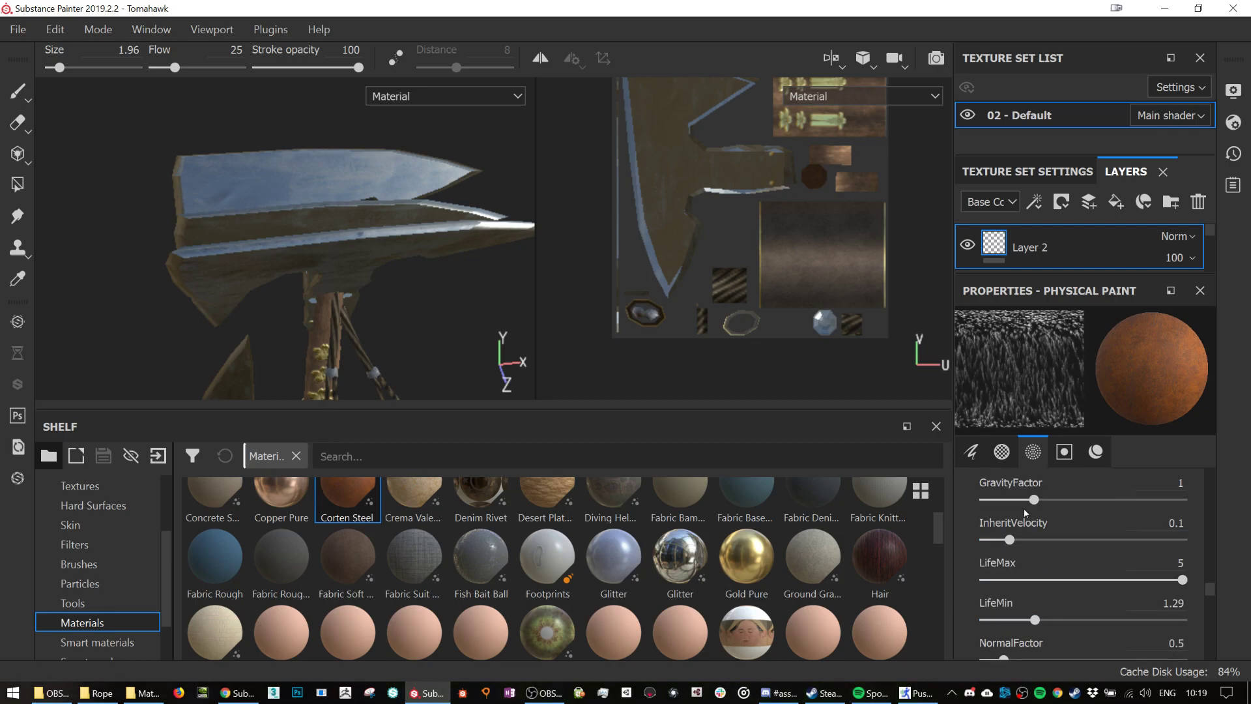
pyautogui.click(1006, 541)
pyautogui.moveTo(991, 543); pyautogui.dragTo(989, 541)
pyautogui.moveTo(1033, 500); pyautogui.dragTo(1074, 503)
# - Set the Rain brush's GlobalWind X to 0.06 and GlobalWind Y to -0.26
pyautogui.scroll(2, 1064, 520)
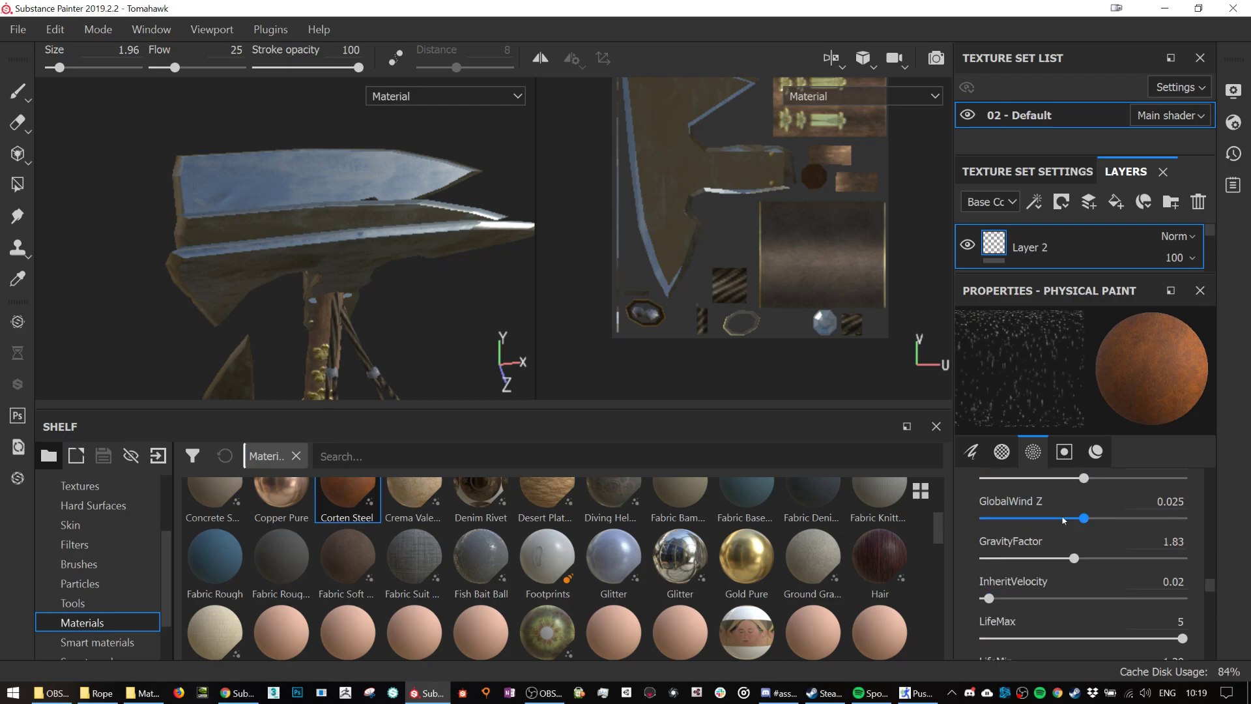
pyautogui.moveTo(1086, 498)
pyautogui.mouseDown()
pyautogui.moveTo(1059, 498)
pyautogui.moveTo(1102, 498)
pyautogui.moveTo(1020, 498)
pyautogui.mouseUp()
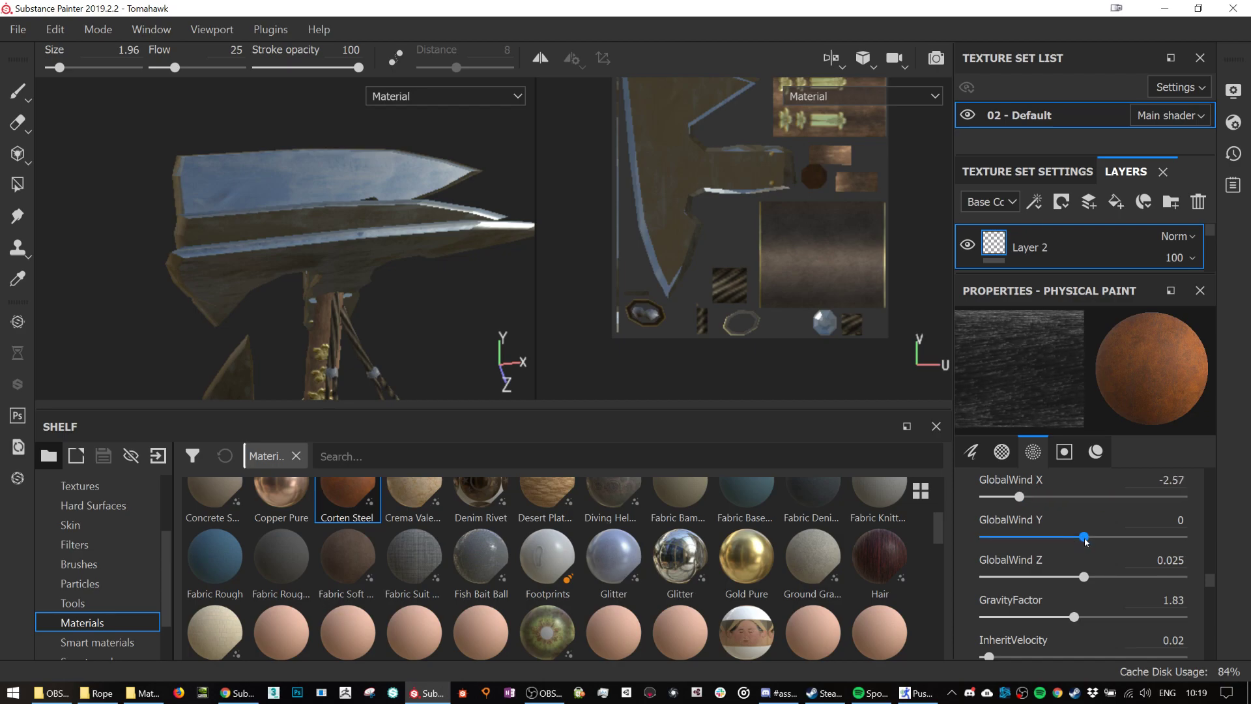
pyautogui.moveTo(1025, 498)
pyautogui.mouseDown()
pyautogui.moveTo(1104, 498)
pyautogui.moveTo(1074, 501)
pyautogui.mouseUp()
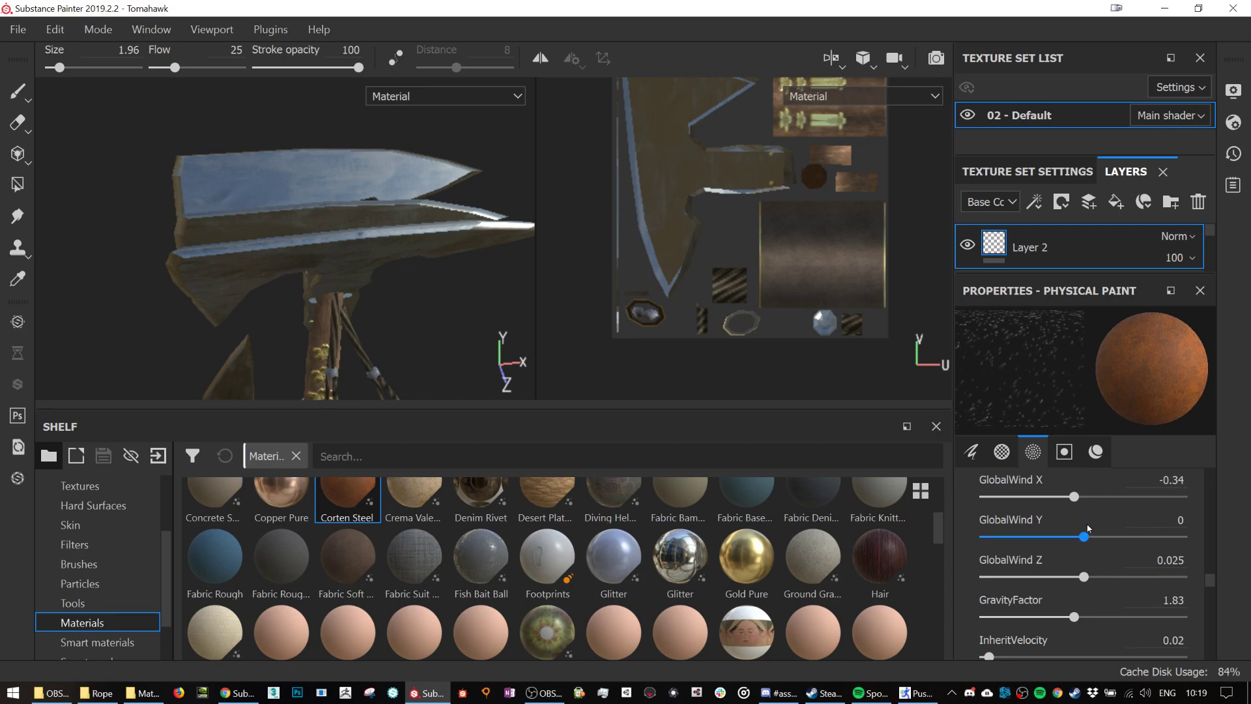
pyautogui.moveTo(1075, 498); pyautogui.dragTo(1077, 537)
# - Set the Rain emitter's SpawnRateFactor to 0.07
pyautogui.scroll(3, 1101, 541)
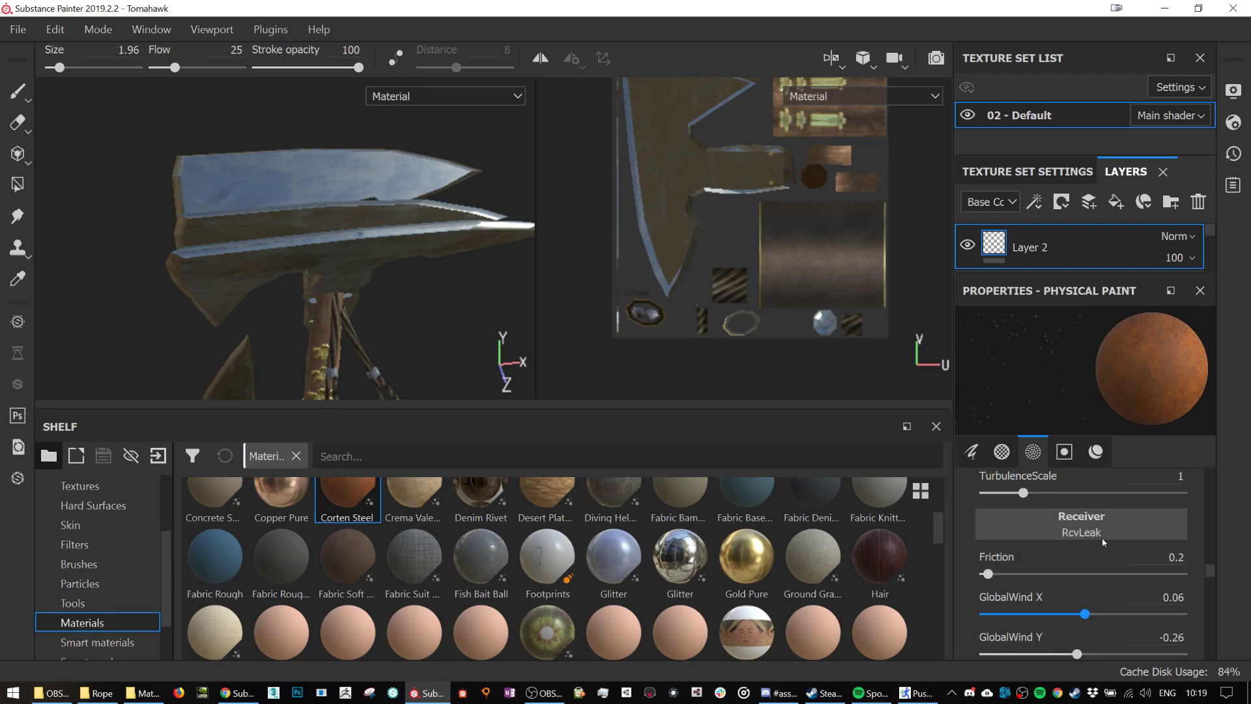
pyautogui.scroll(4, 1075, 525)
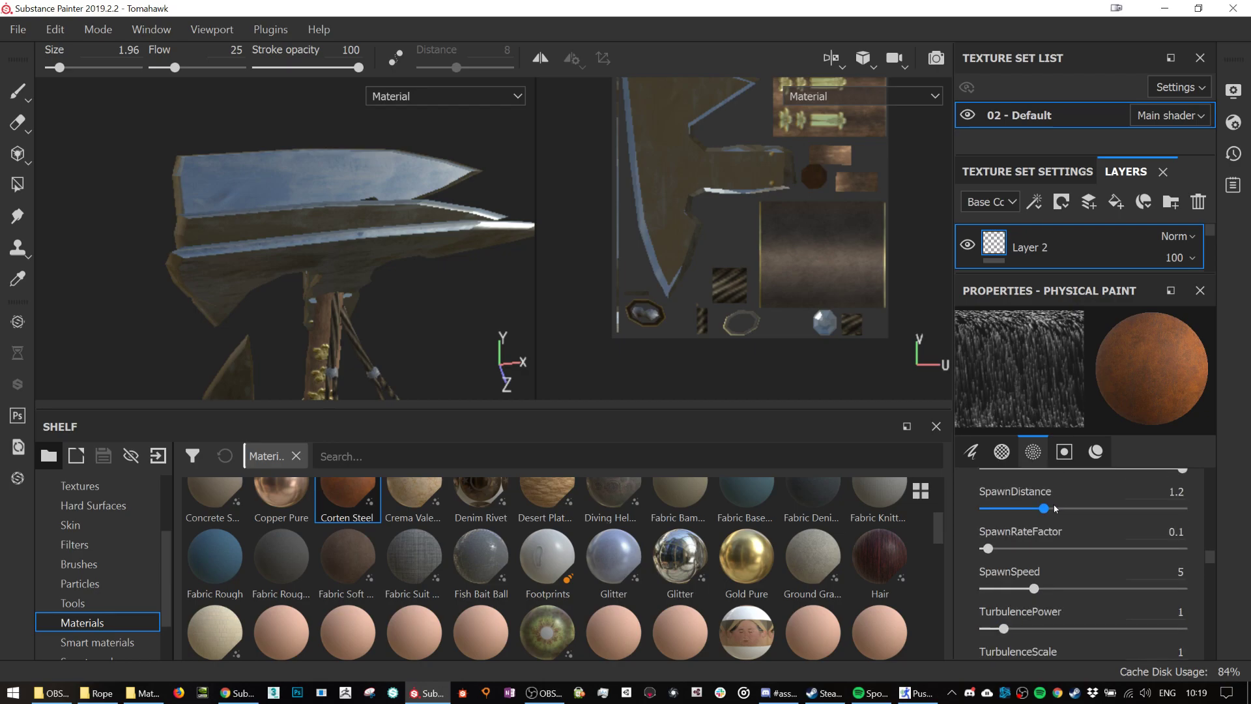
pyautogui.scroll(2, 1062, 520)
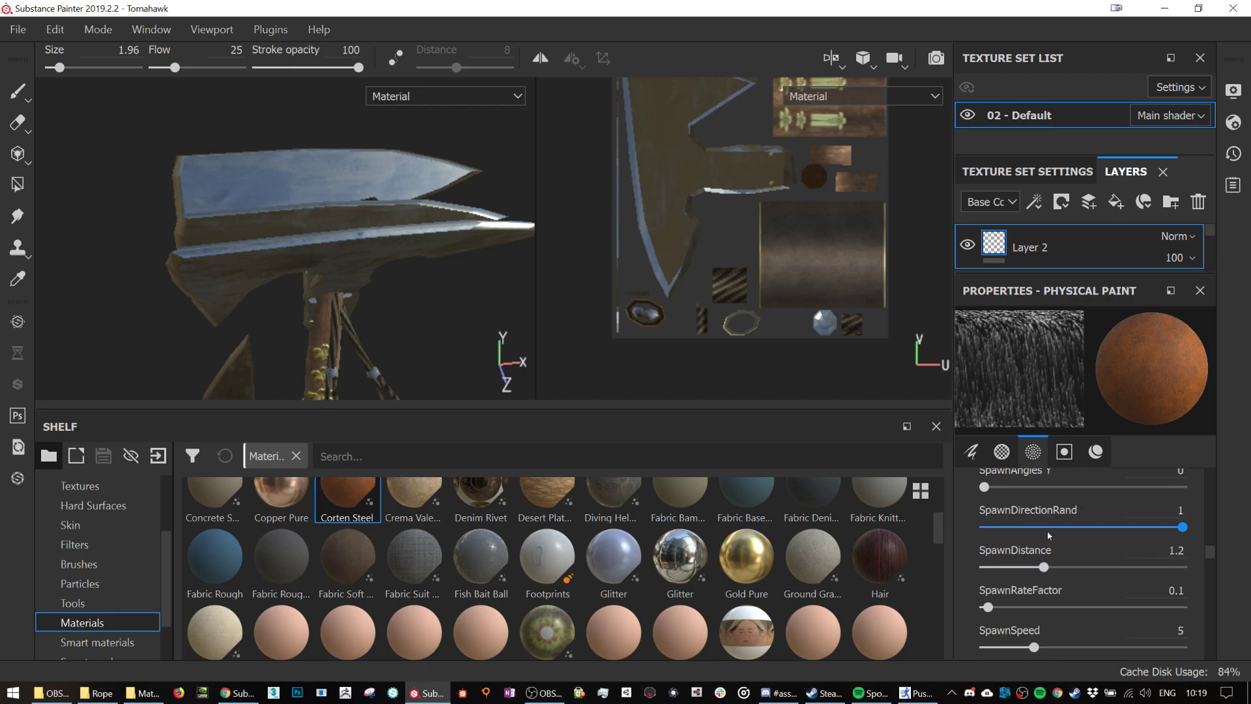
pyautogui.scroll(8, 1050, 601)
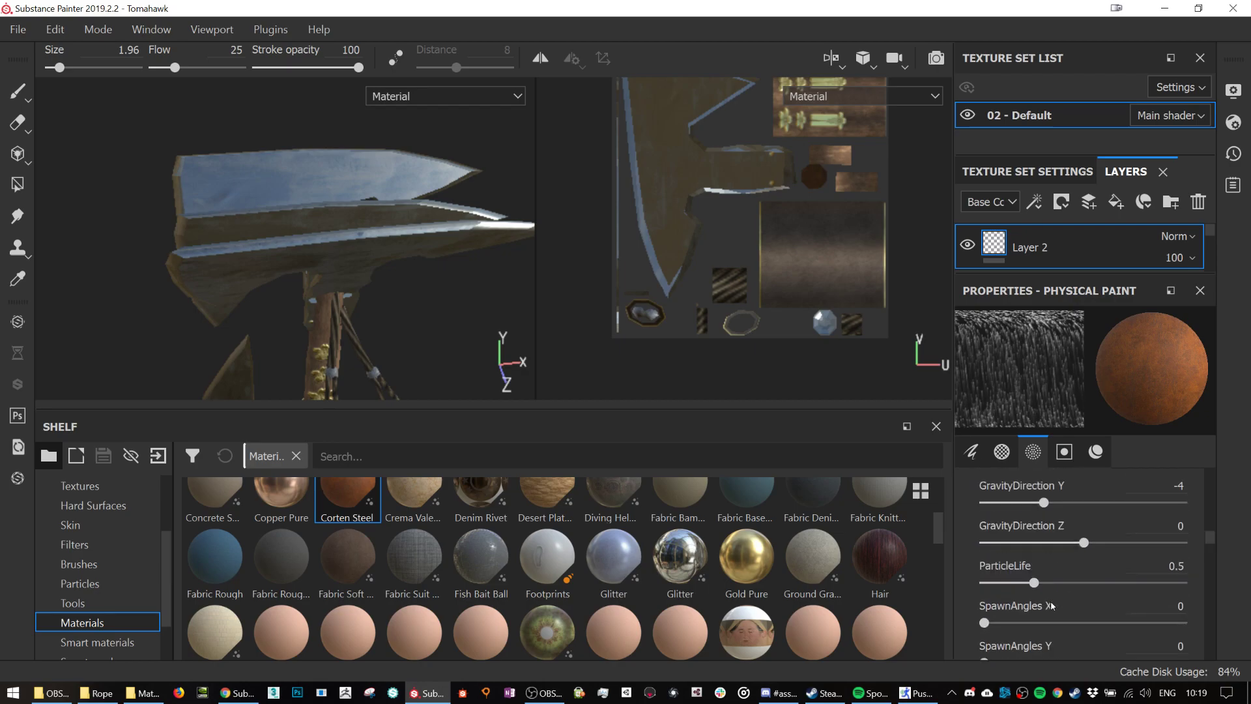
pyautogui.scroll(-7, 1052, 604)
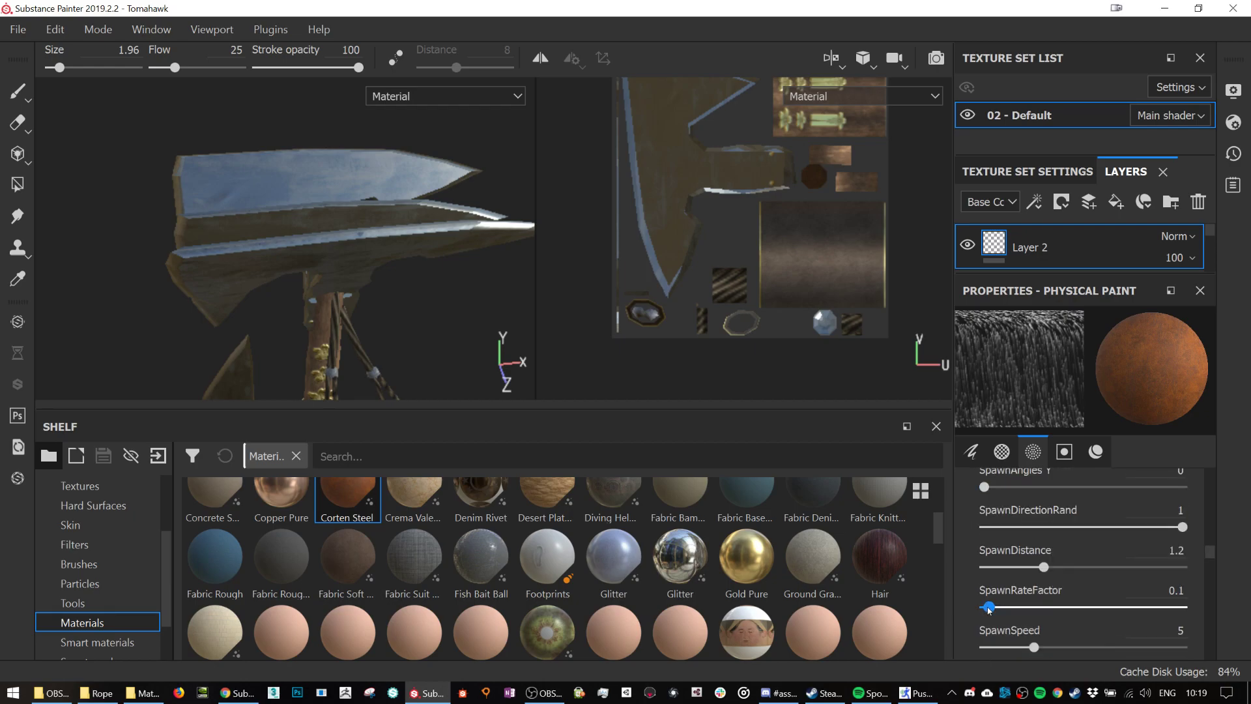
pyautogui.moveTo(989, 609); pyautogui.dragTo(987, 609)
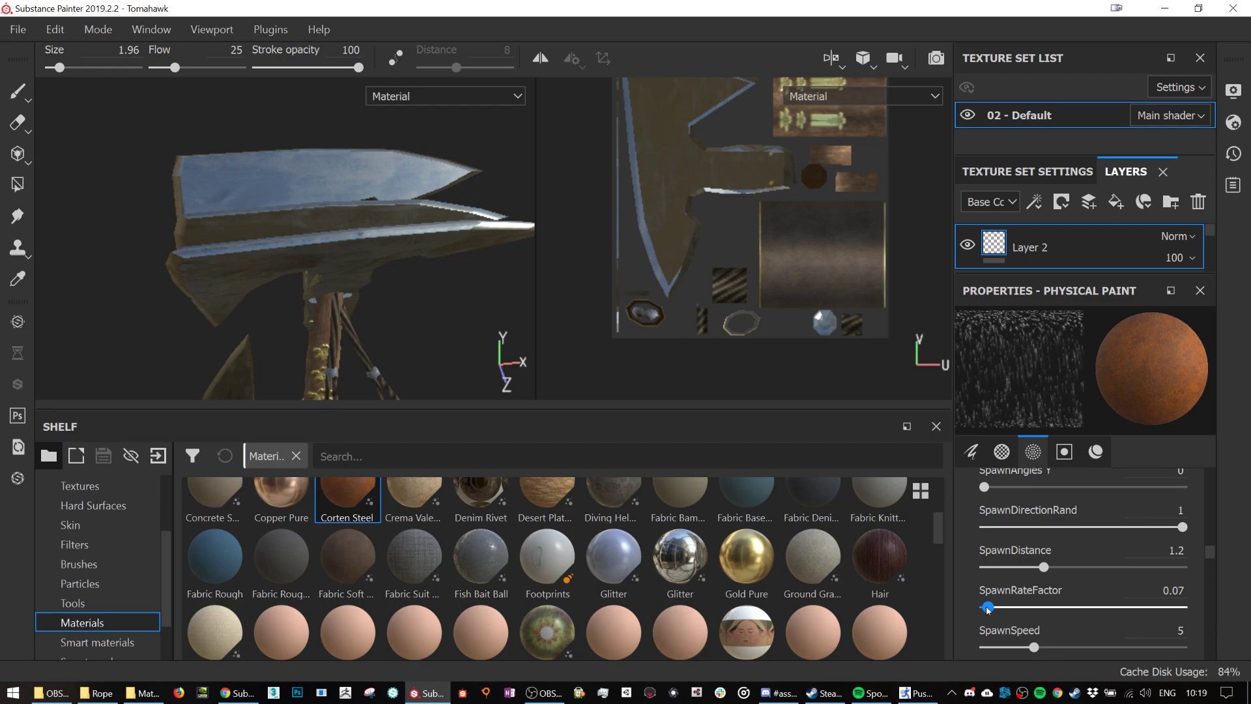
# - Try a Rain stroke on the upper edge of the axe head and check the rust marks on the blade's side
pyautogui.scroll(6, 1016, 595)
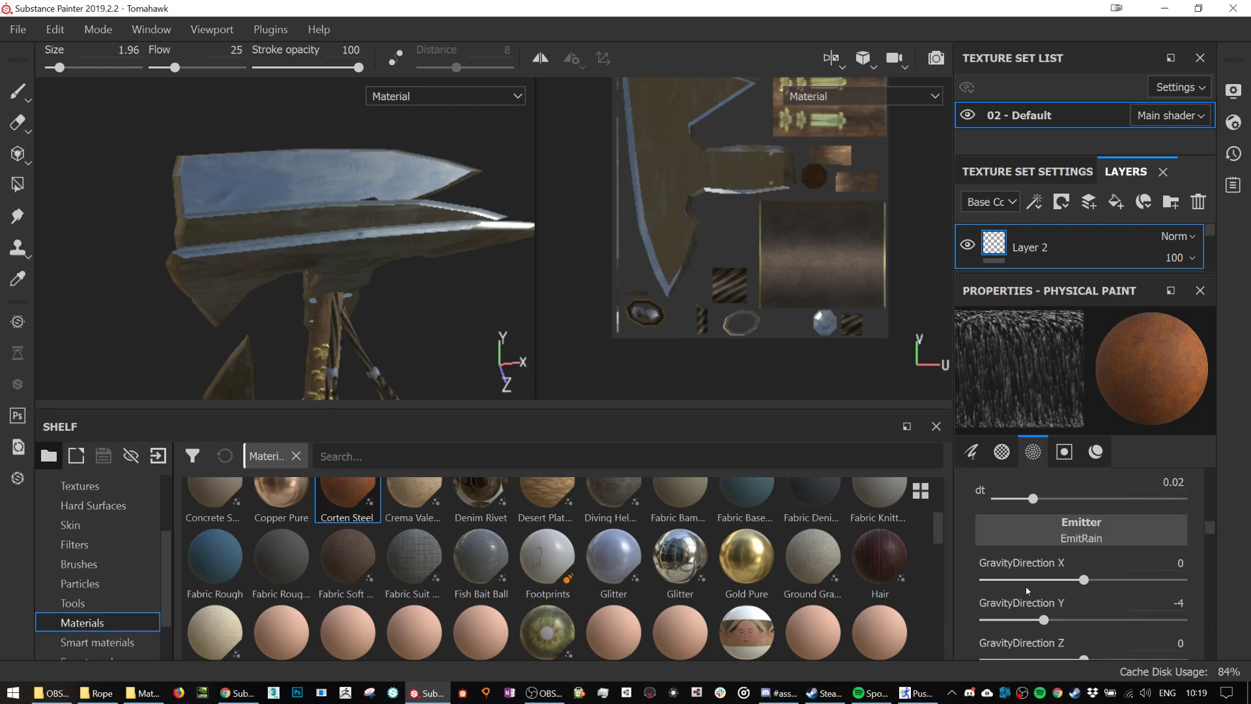
pyautogui.scroll(2, 1028, 585)
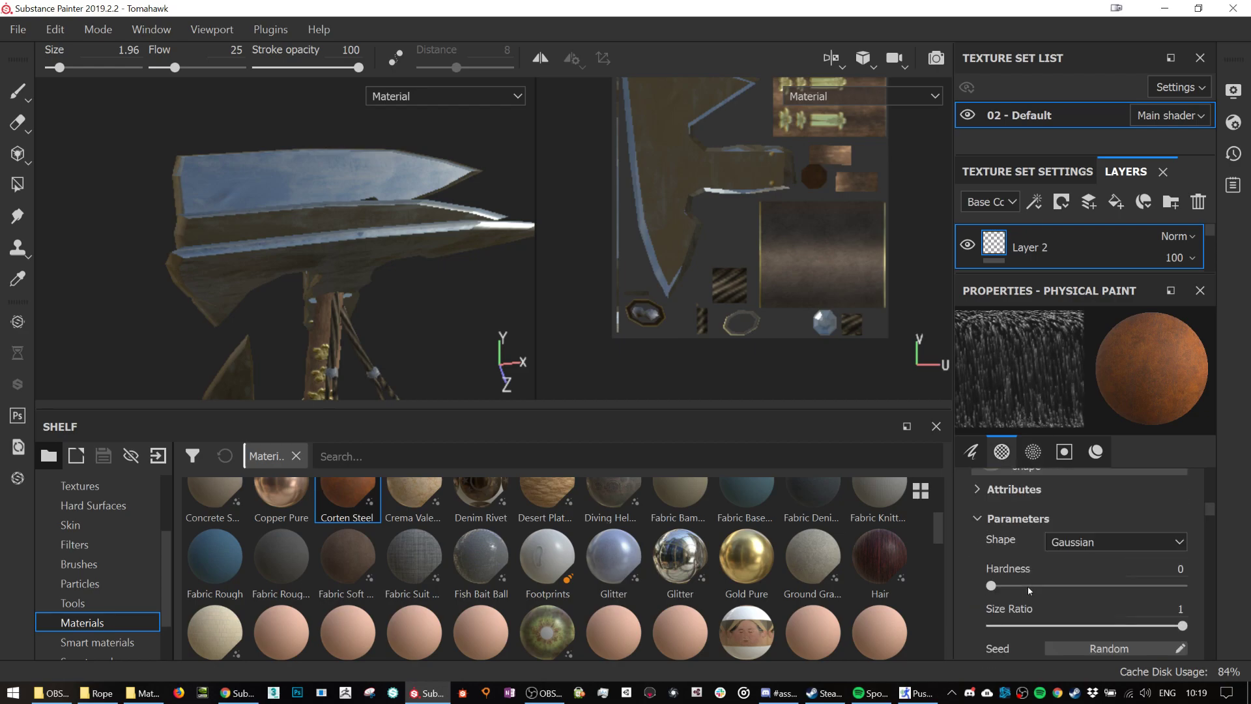
pyautogui.scroll(8, 1027, 585)
pyautogui.scroll(-10, 1028, 590)
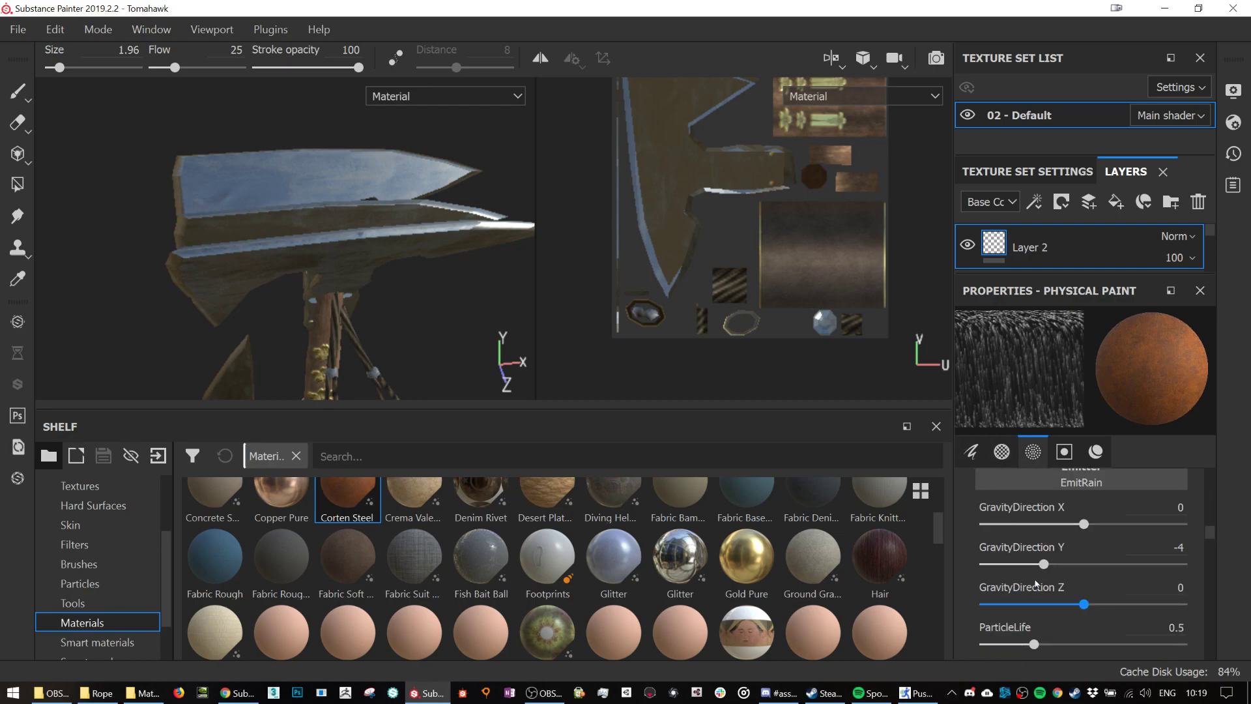
pyautogui.scroll(-1, 1050, 579)
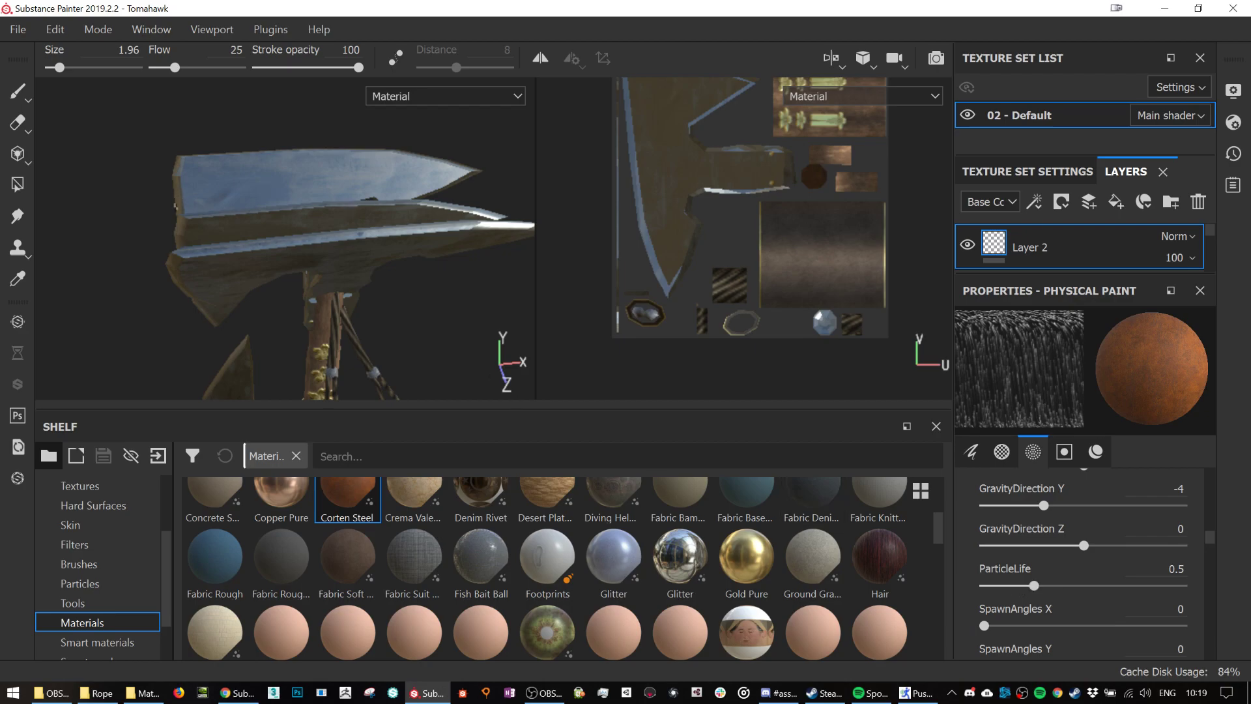
pyautogui.moveTo(184, 174); pyautogui.dragTo(219, 158)
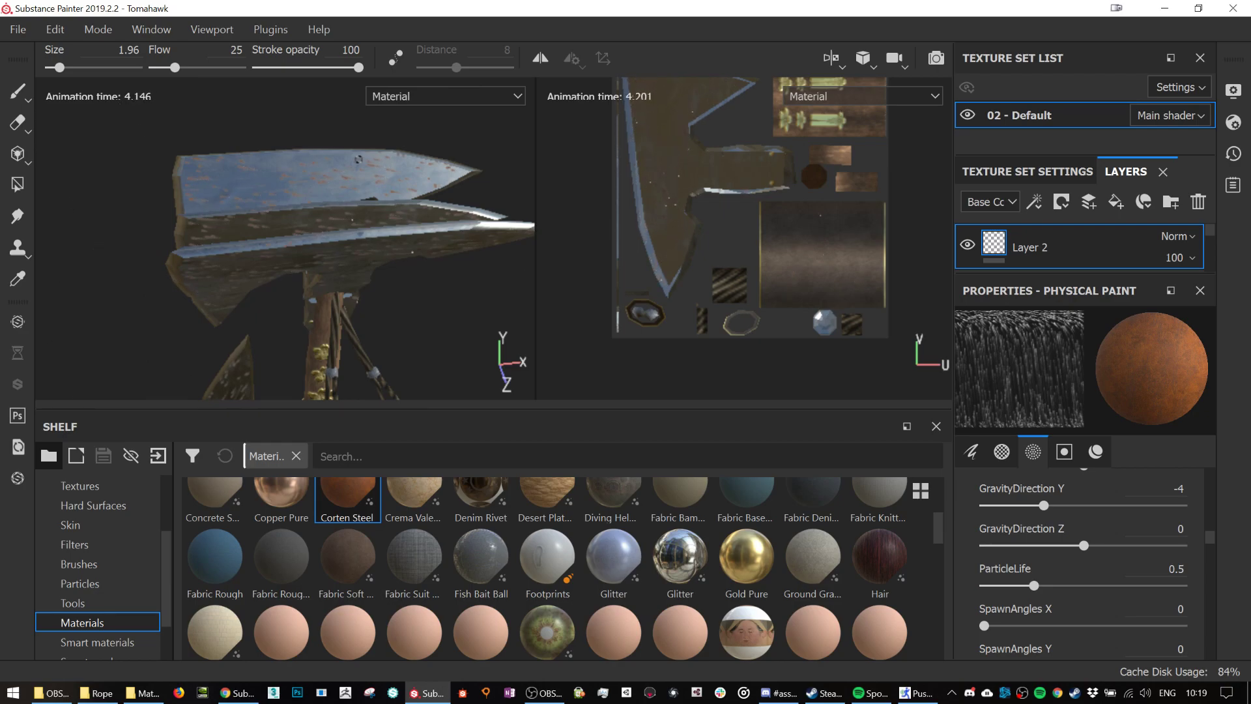
pyautogui.keyDown('alt'); pyautogui.moveTo(439, 352); pyautogui.dragTo(433, 313); pyautogui.keyUp('alt')
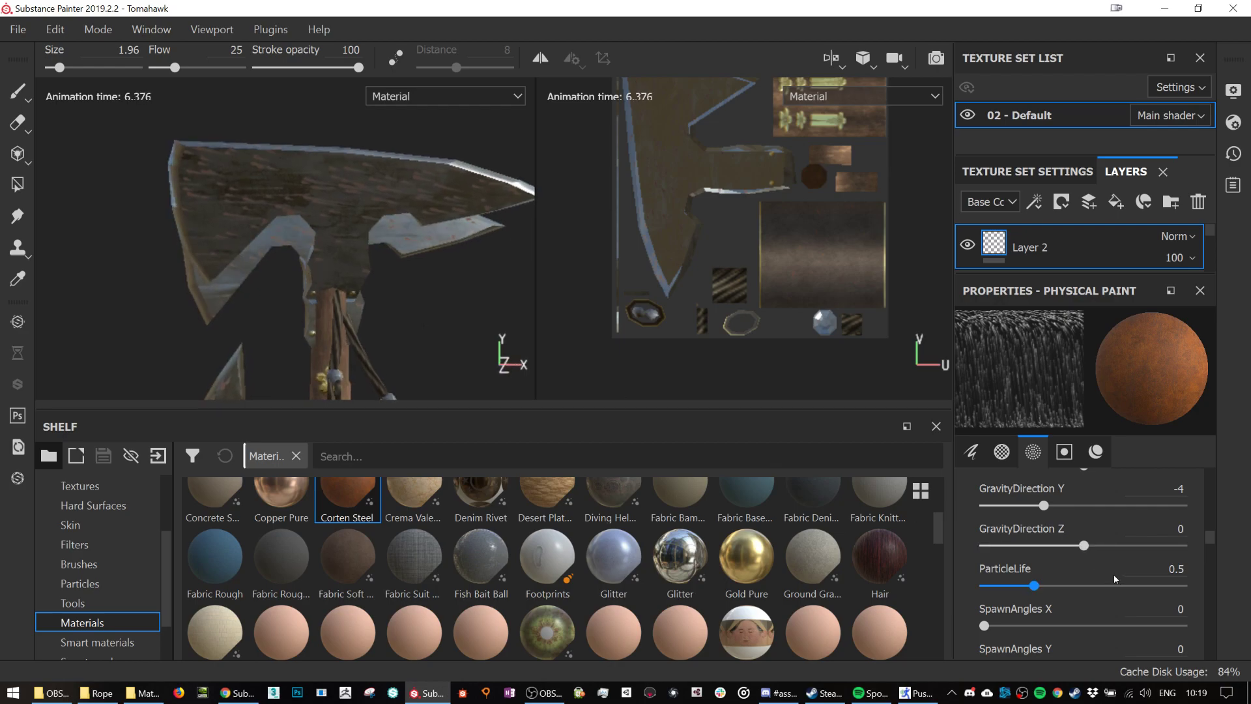
# - Set the Rain brush's GlobalWind to X -0.42, Y -0.7 and Z -1.21 and test it on the axe head
pyautogui.scroll(-10, 1095, 562)
pyautogui.moveTo(1080, 563); pyautogui.dragTo(1054, 638)
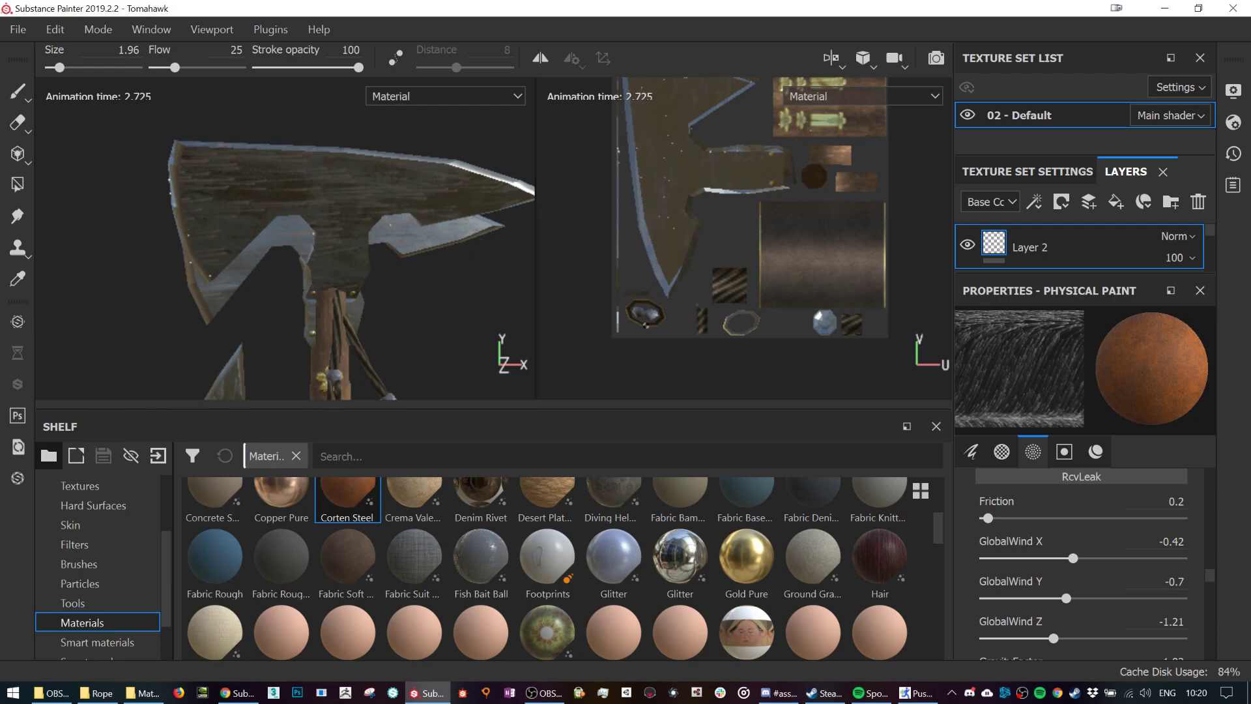
# - Set the Rain emitter's GravityDirection to X -7.21, Y -7.81 and Z 0.45, testing it with a stroke across the axe head
pyautogui.scroll(10, 1092, 550)
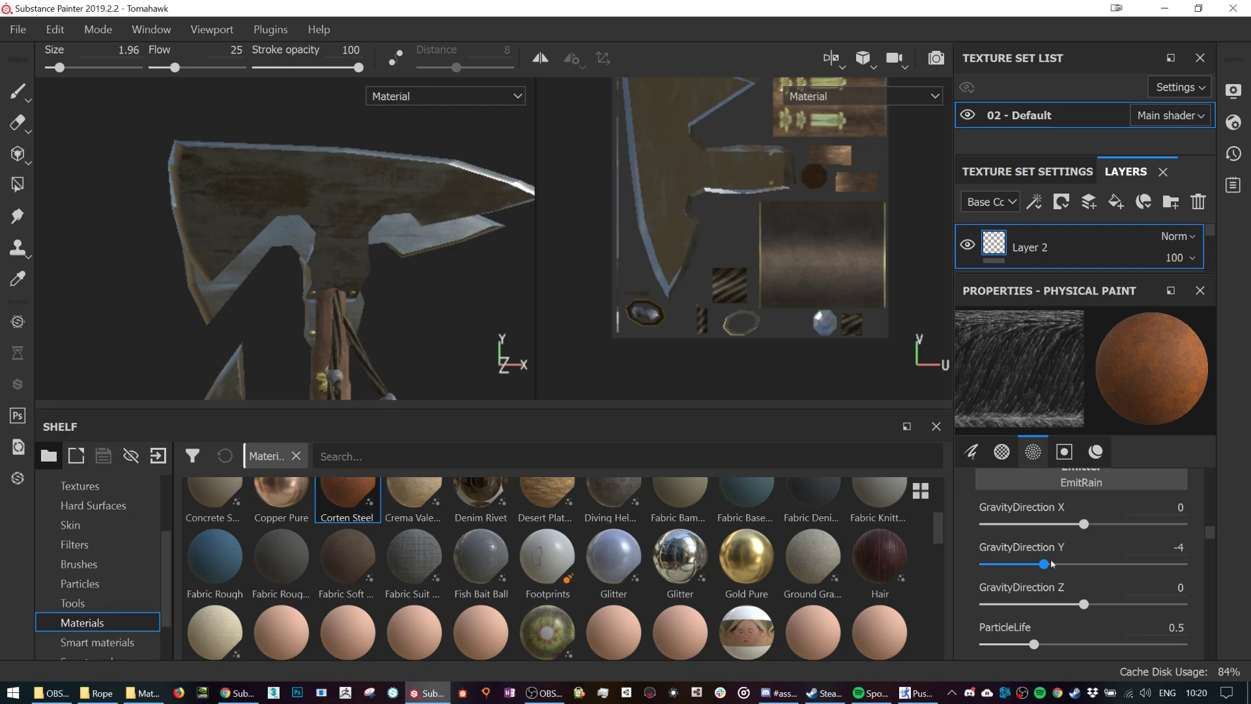
pyautogui.moveTo(1048, 566)
pyautogui.mouseDown()
pyautogui.moveTo(1094, 564)
pyautogui.moveTo(998, 606)
pyautogui.mouseUp()
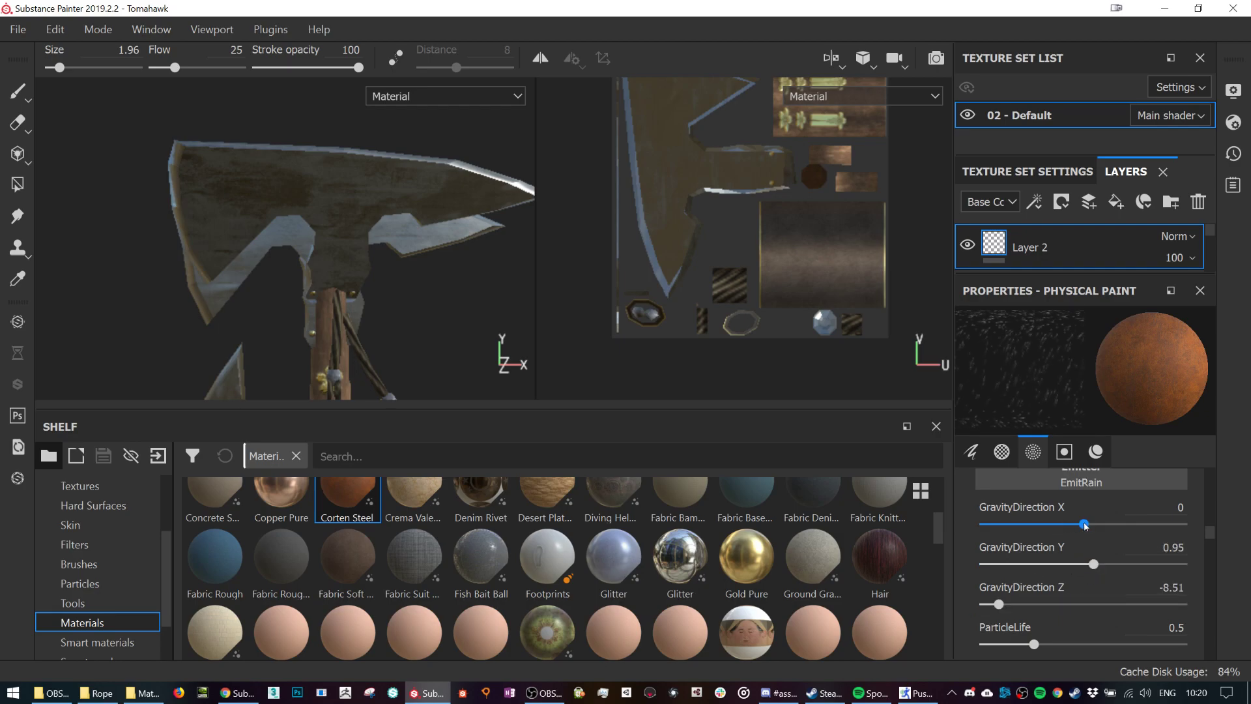
pyautogui.moveTo(1086, 525); pyautogui.dragTo(1012, 526)
pyautogui.moveTo(258, 182)
pyautogui.mouseDown()
pyautogui.moveTo(193, 92)
pyautogui.moveTo(125, 349)
pyautogui.moveTo(344, 291)
pyautogui.moveTo(454, 236)
pyautogui.mouseUp()
pyautogui.moveTo(999, 605)
pyautogui.mouseDown()
pyautogui.moveTo(1088, 605)
pyautogui.moveTo(1006, 565)
pyautogui.mouseUp()
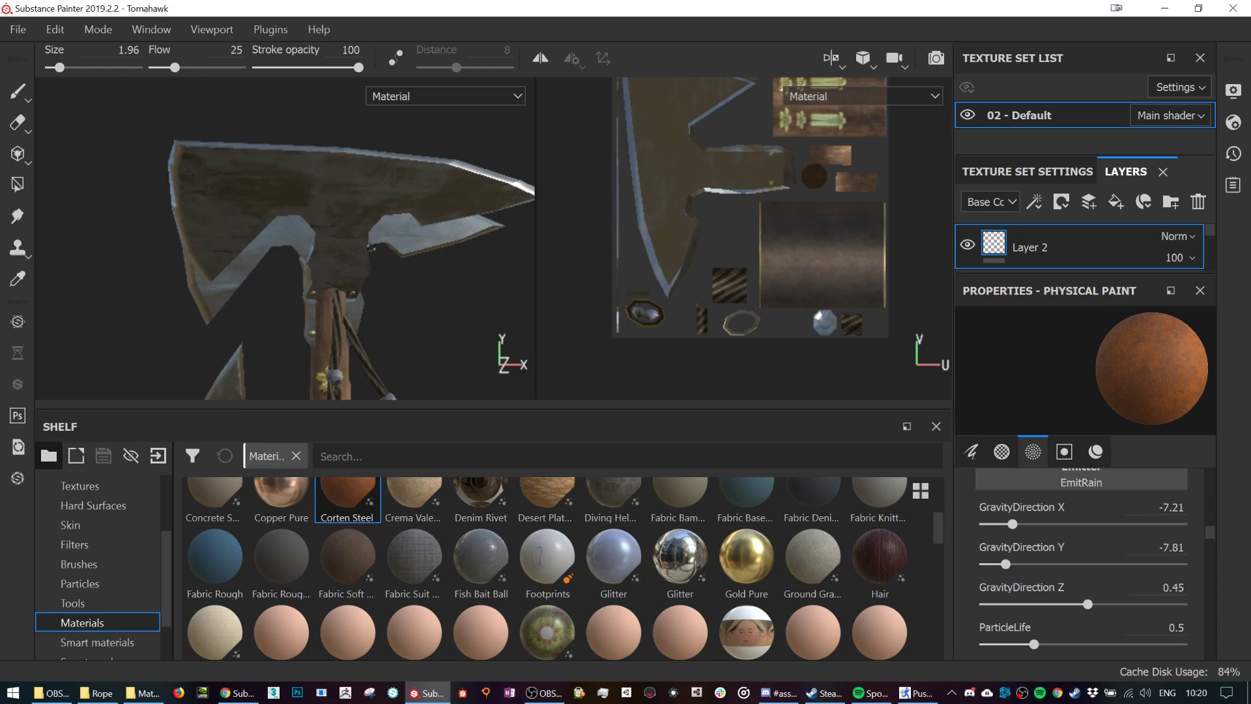
# - Try the adjusted Rain brush across the axe head and examine the rust streaks on the blades from several angles
pyautogui.moveTo(390, 180)
pyautogui.mouseDown()
pyautogui.moveTo(282, 182)
pyautogui.moveTo(313, 277)
pyautogui.mouseUp()
pyautogui.keyDown('alt'); pyautogui.moveTo(407, 312); pyautogui.dragTo(419, 352); pyautogui.keyUp('alt')
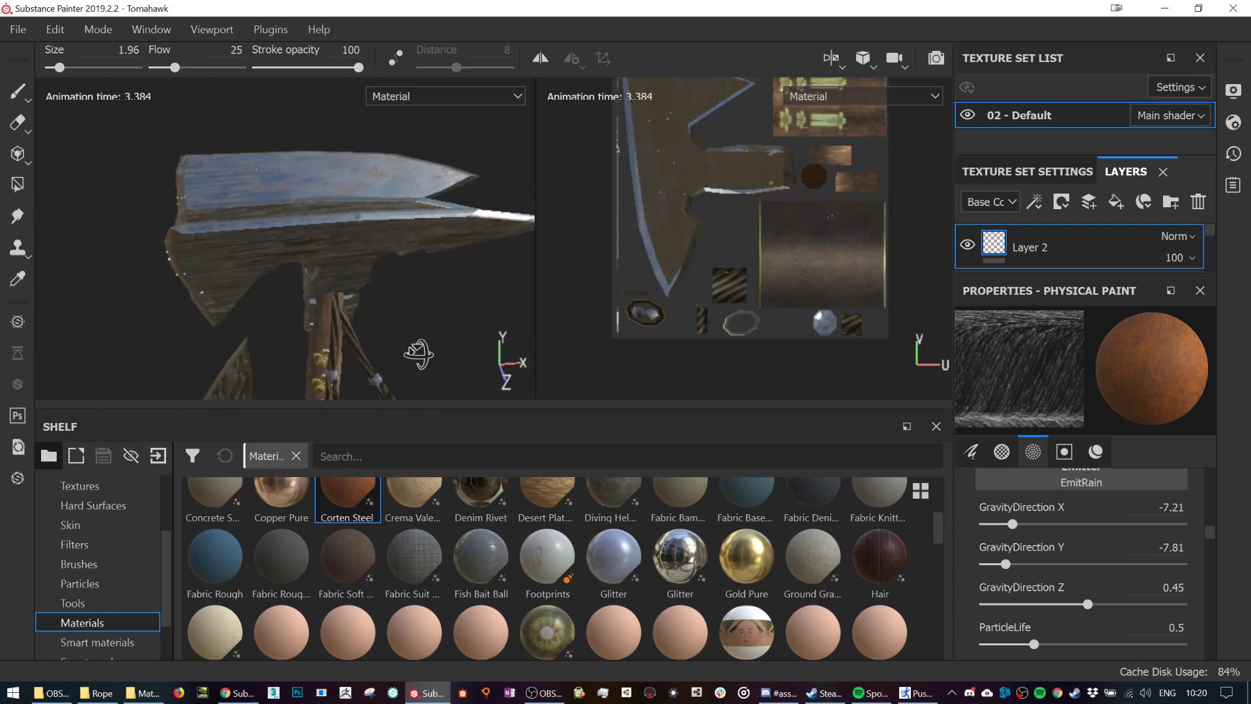
pyautogui.keyDown('alt'); pyautogui.moveTo(408, 294); pyautogui.dragTo(322, 274); pyautogui.keyUp('alt')
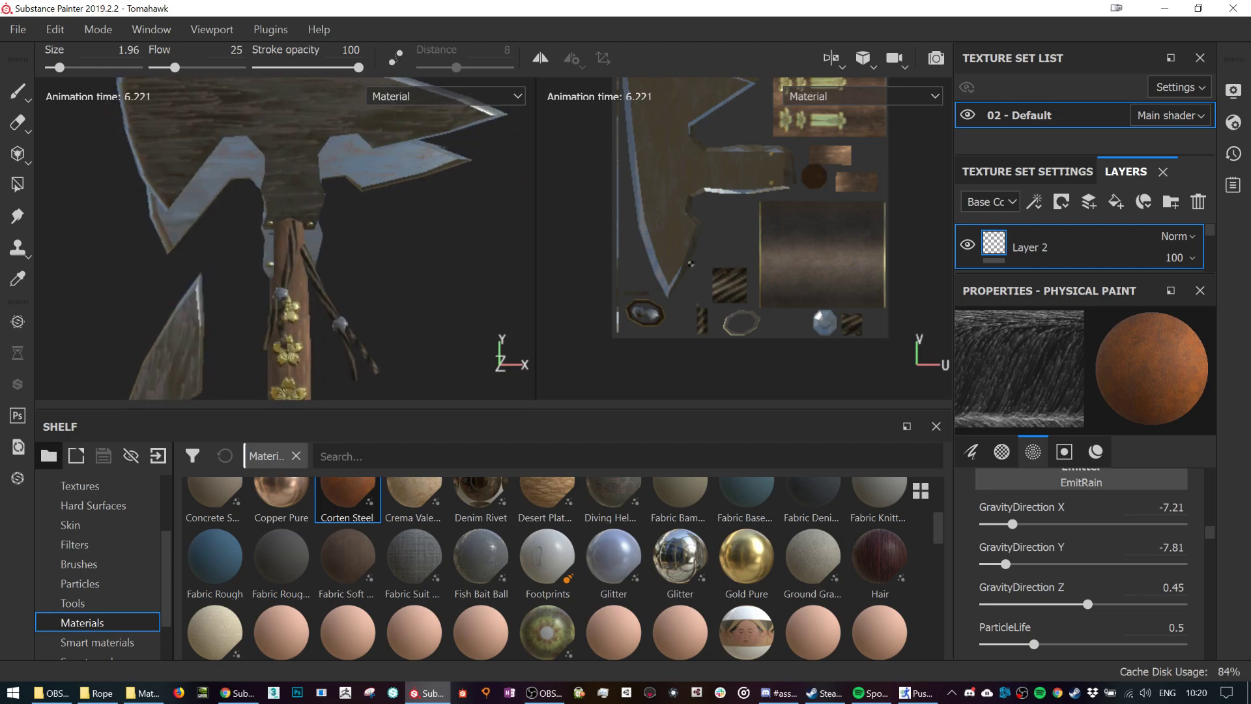
pyautogui.rightClick(1016, 247)
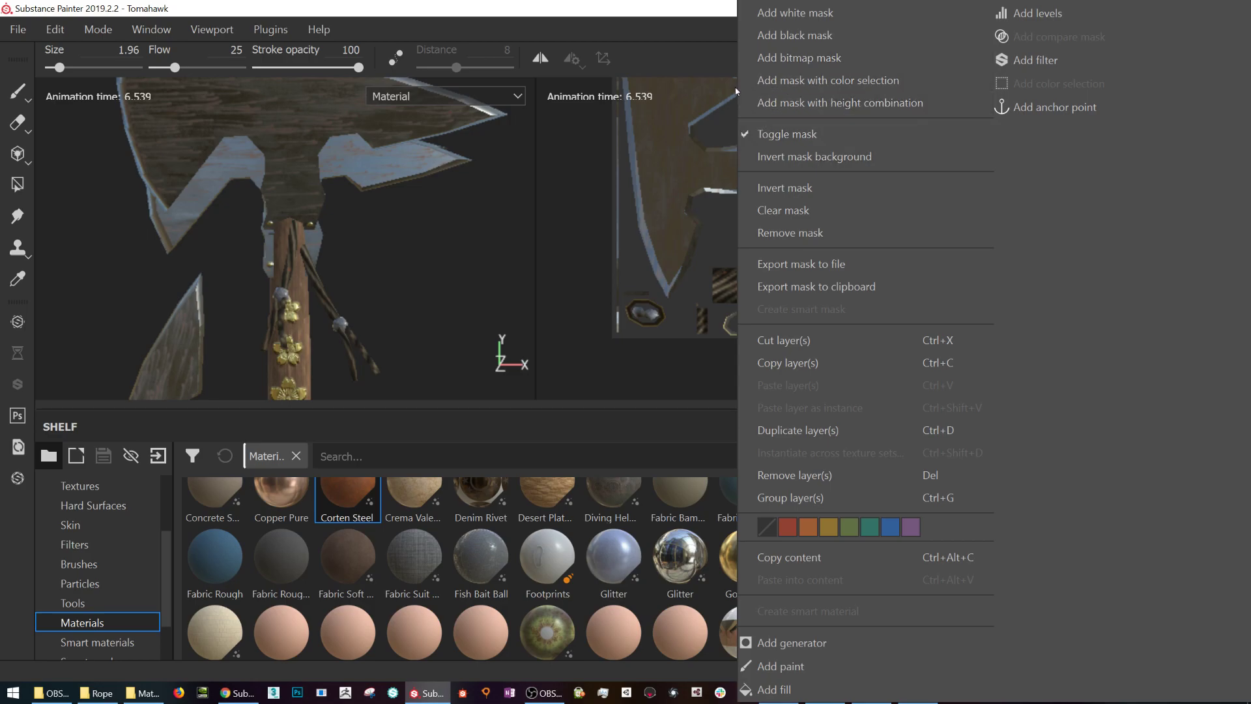
pyautogui.click(439, 224)
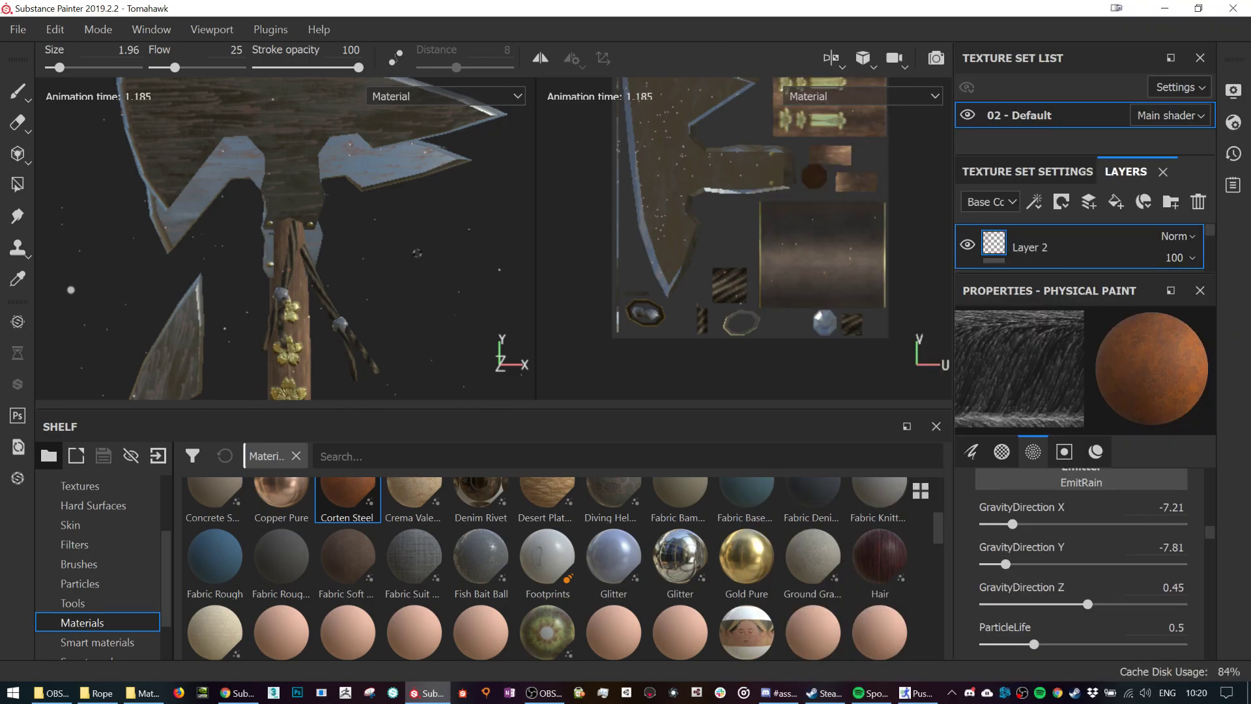
pyautogui.scroll(2, 417, 252)
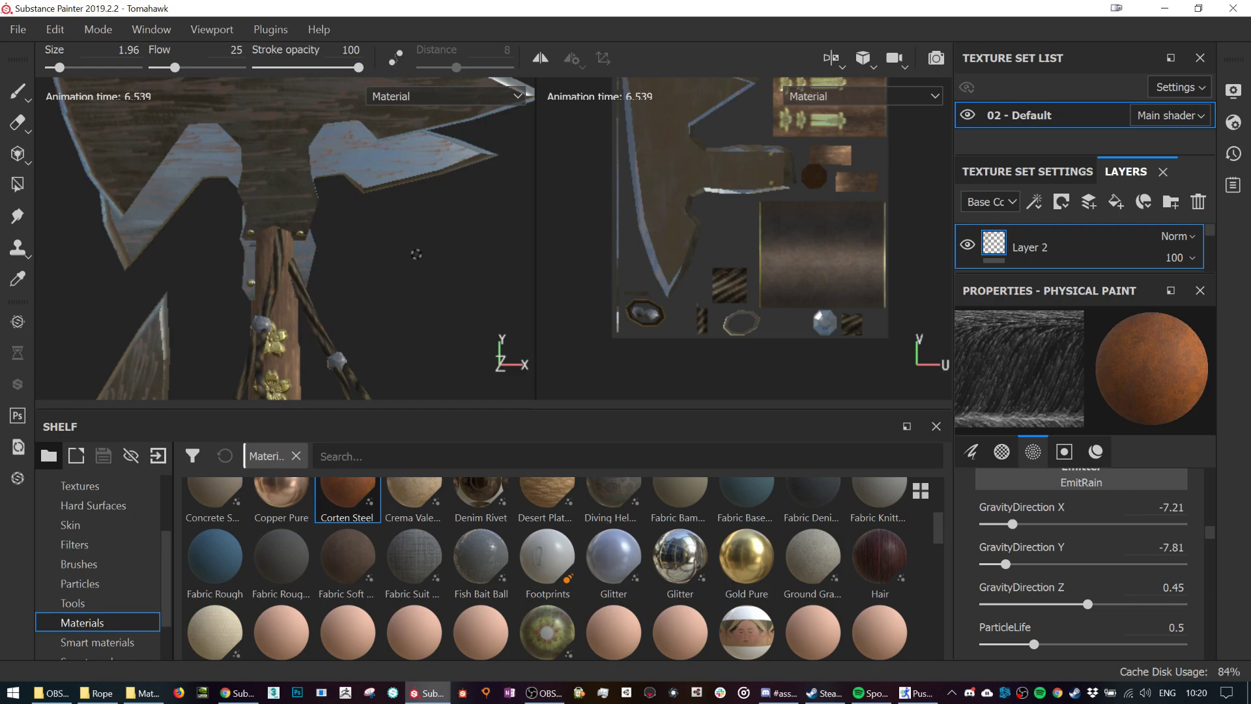
# - Switch to the Leaks Heavy particle brush
pyautogui.scroll(3, 95, 528)
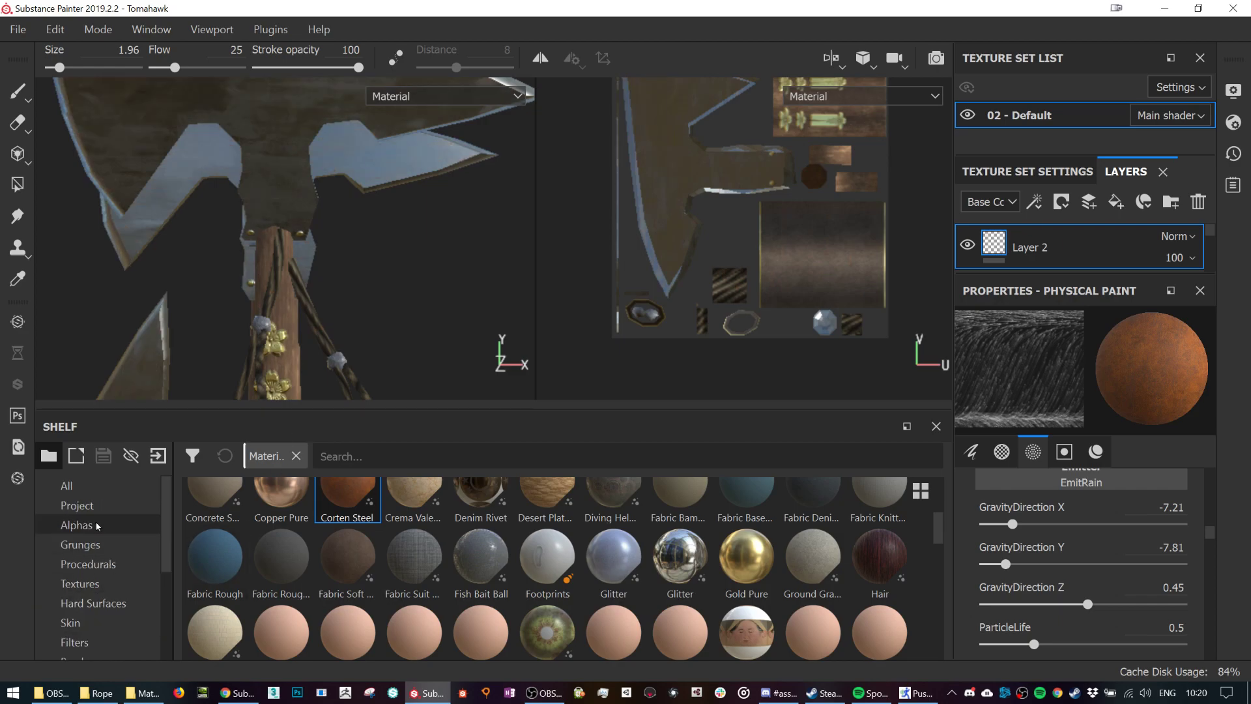
pyautogui.scroll(-4, 96, 604)
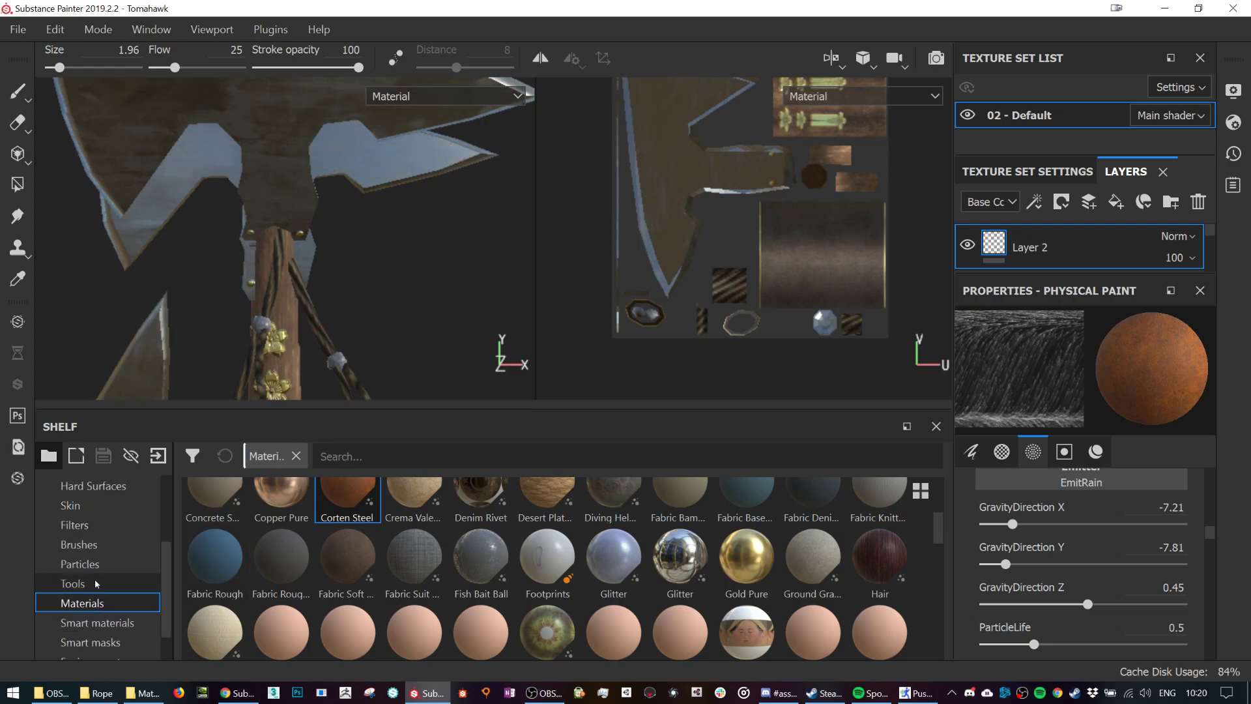
pyautogui.click(80, 564)
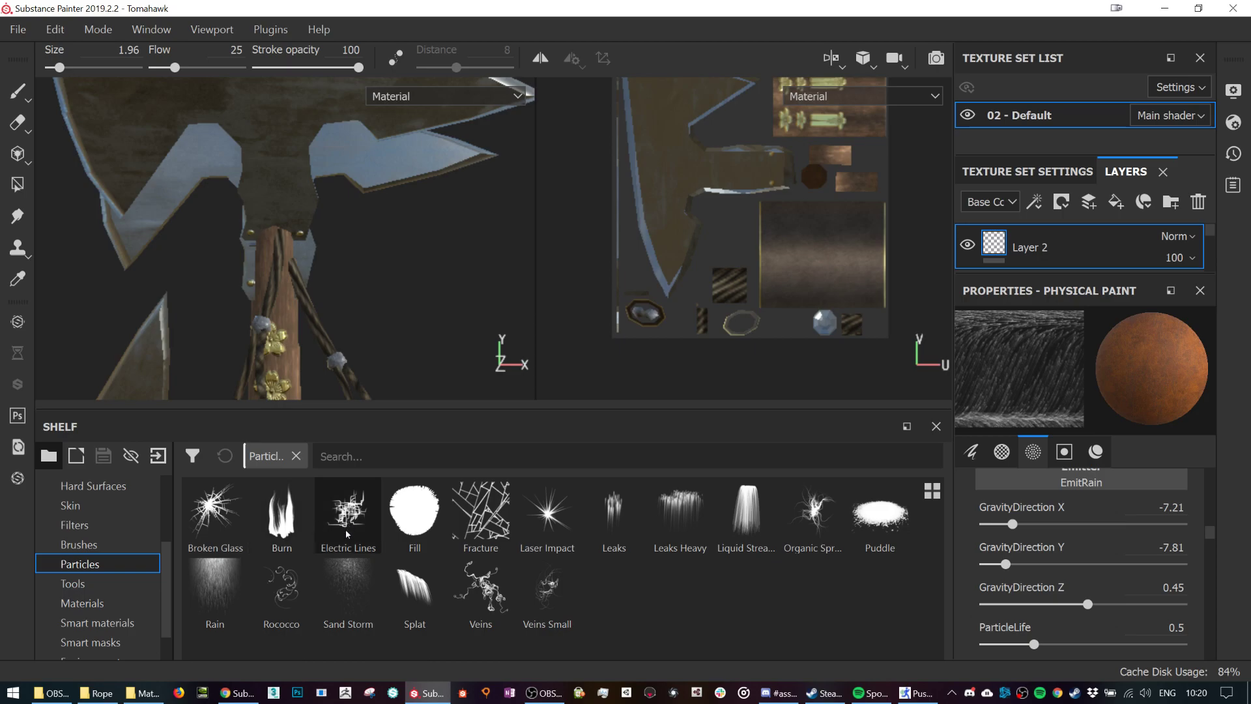
pyautogui.moveTo(348, 534)
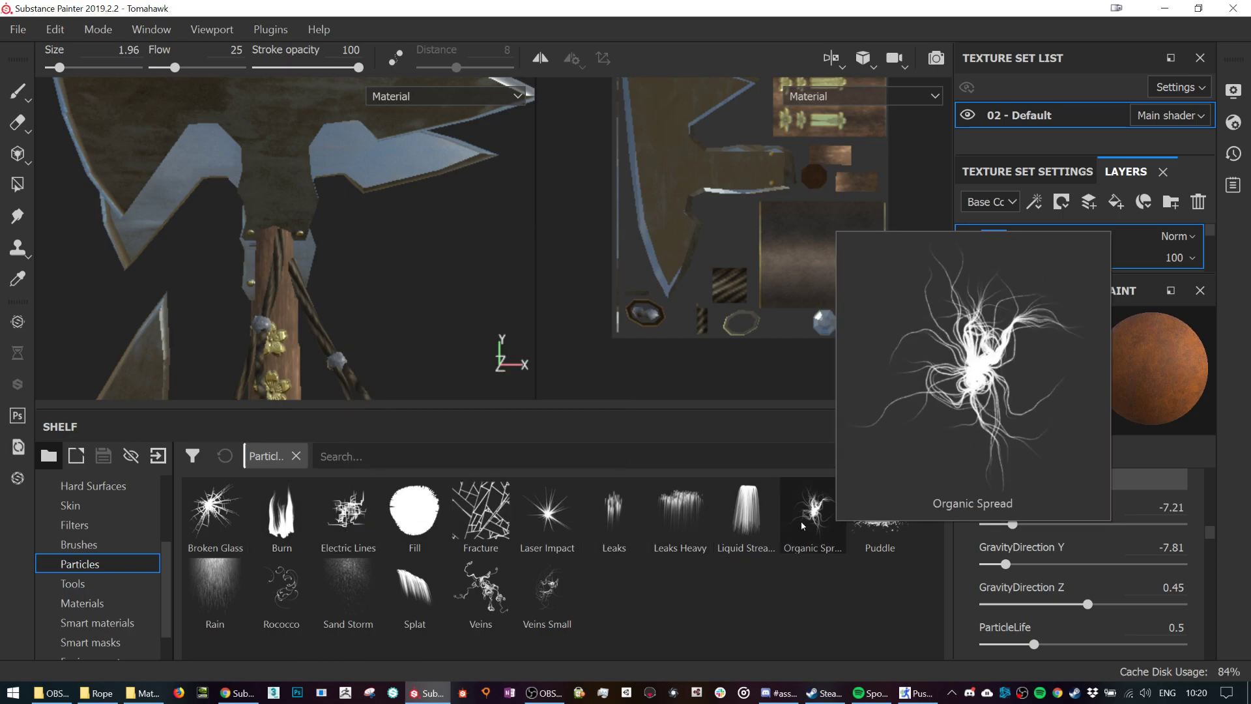
pyautogui.click(681, 515)
# - Try Leaks Heavy strokes at size 1 along the upper edge of the axe head
pyautogui.keyDown('alt'); pyautogui.moveTo(417, 208); pyautogui.dragTo(442, 393, button='middle'); pyautogui.keyUp('alt')
pyautogui.moveTo(92, 263); pyautogui.dragTo(91, 264)
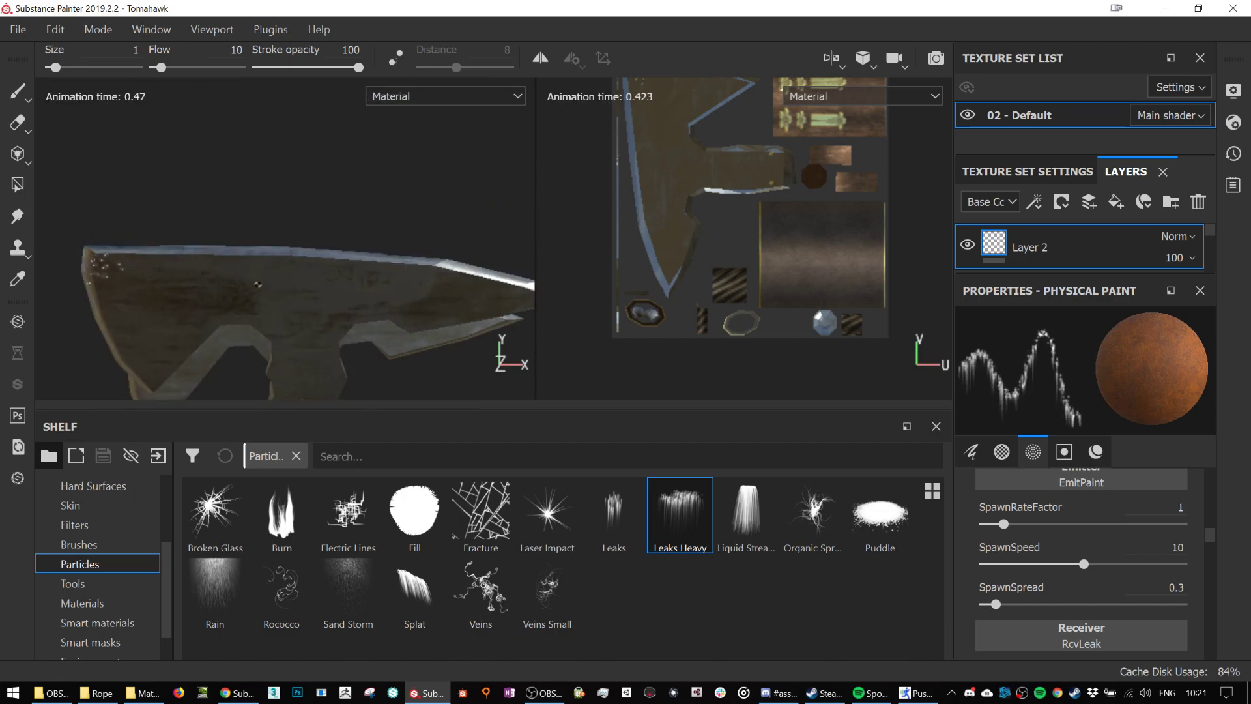
pyautogui.moveTo(284, 260); pyautogui.dragTo(352, 263)
# - Enlarge the Leaks Heavy brush to 3.24, try it on the axe head, and undo the paint
pyautogui.press(']')
pyautogui.press(']')
pyautogui.press(']')
pyautogui.press(']')
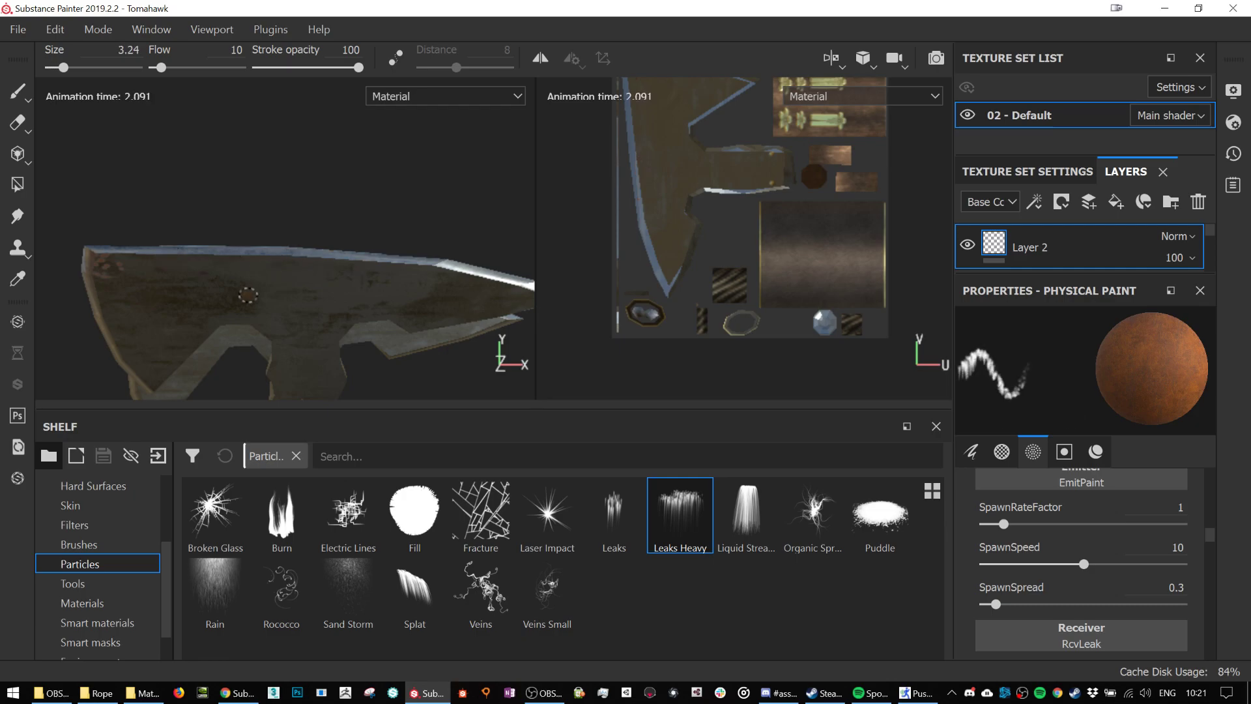
pyautogui.keyDown('alt'); pyautogui.moveTo(160, 253); pyautogui.dragTo(250, 263); pyautogui.keyUp('alt')
pyautogui.click(249, 263)
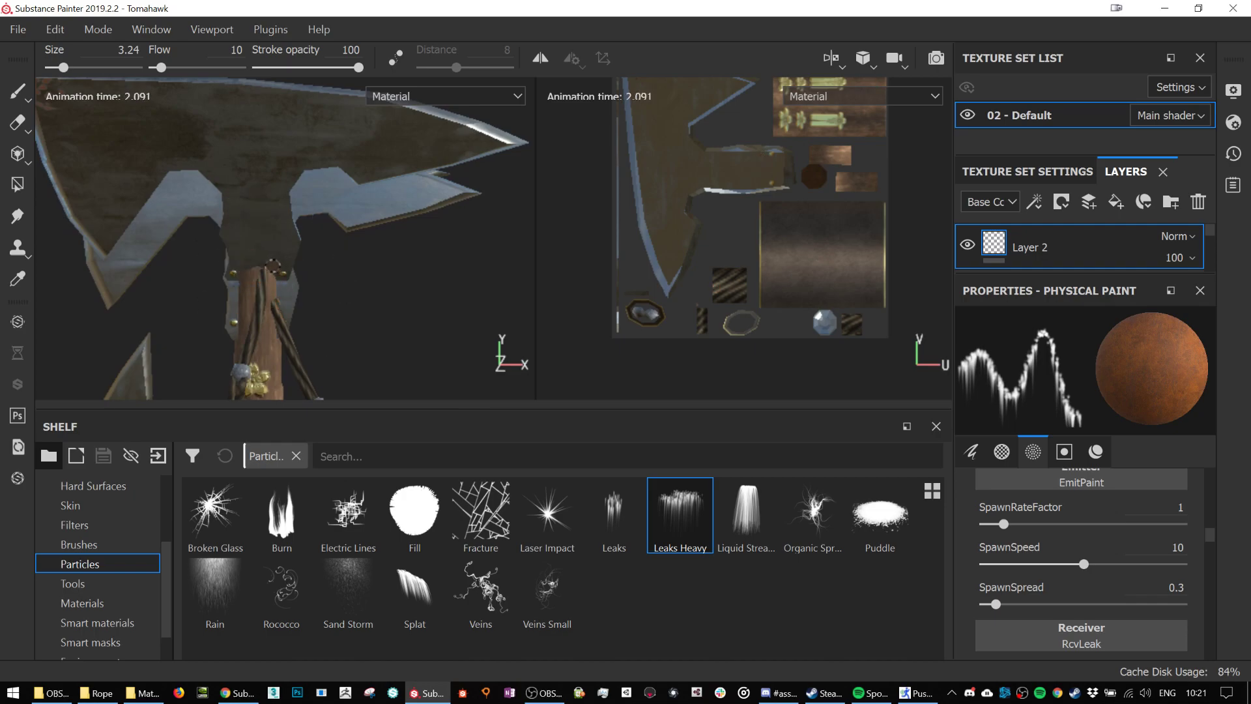
pyautogui.click(169, 263)
pyautogui.hotkey('ctrl', 'z')
# - Switch to the Sand Storm particle brush, try it on the axe blade, and undo the paint
pyautogui.click(348, 577)
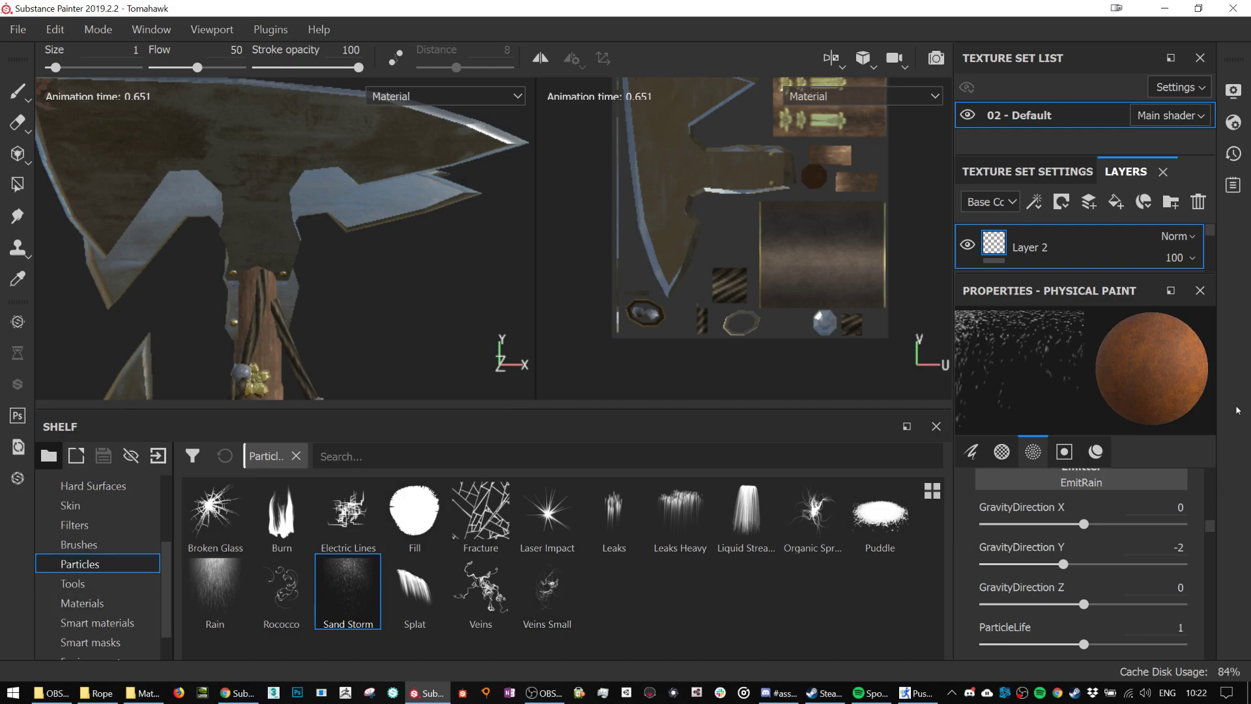
pyautogui.keyDown('alt'); pyautogui.moveTo(451, 232); pyautogui.dragTo(465, 257); pyautogui.keyUp('alt')
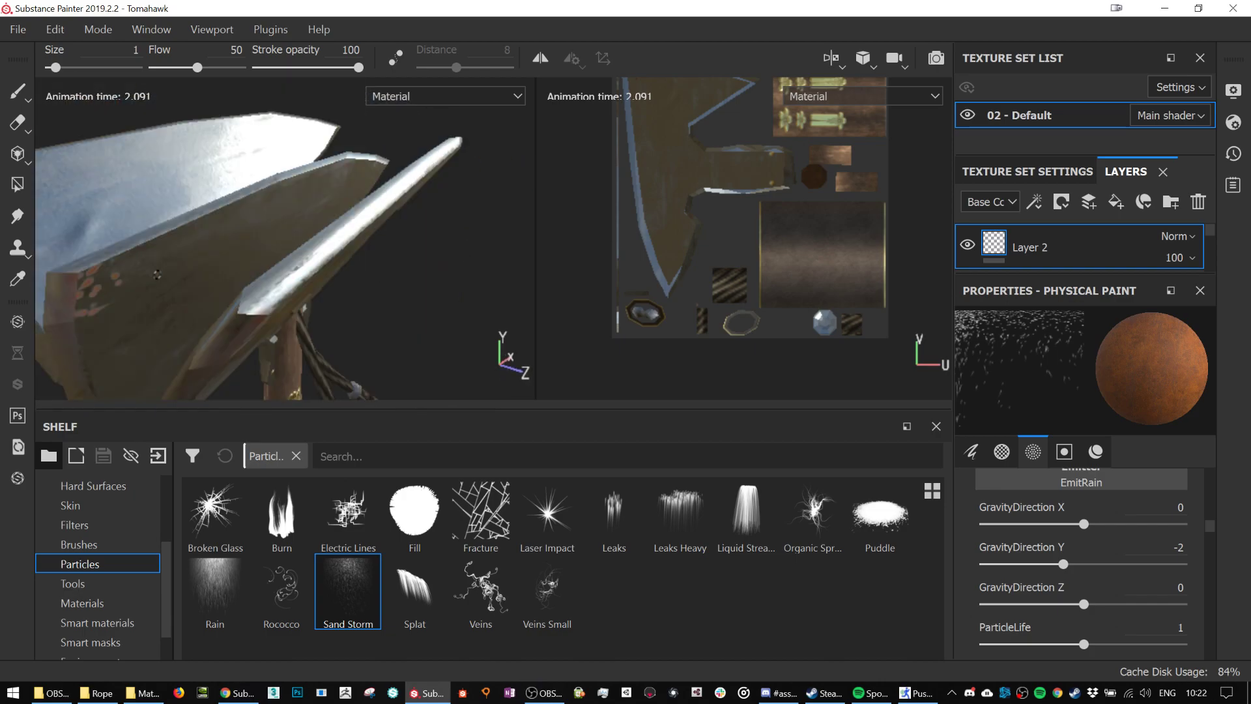
pyautogui.hotkey('ctrl', 'z')
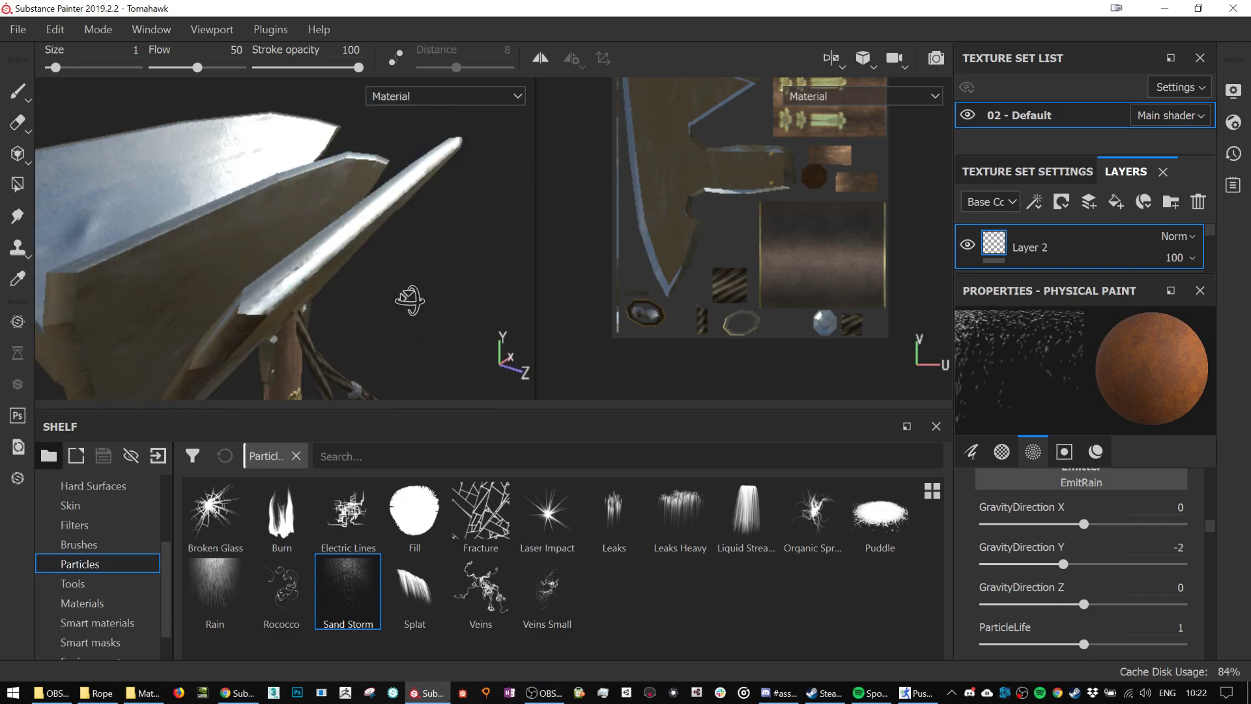
# - Delete the particle test layer at the top of the layer stack
pyautogui.keyDown('alt'); pyautogui.moveTo(407, 300); pyautogui.dragTo(399, 275); pyautogui.keyUp('alt')
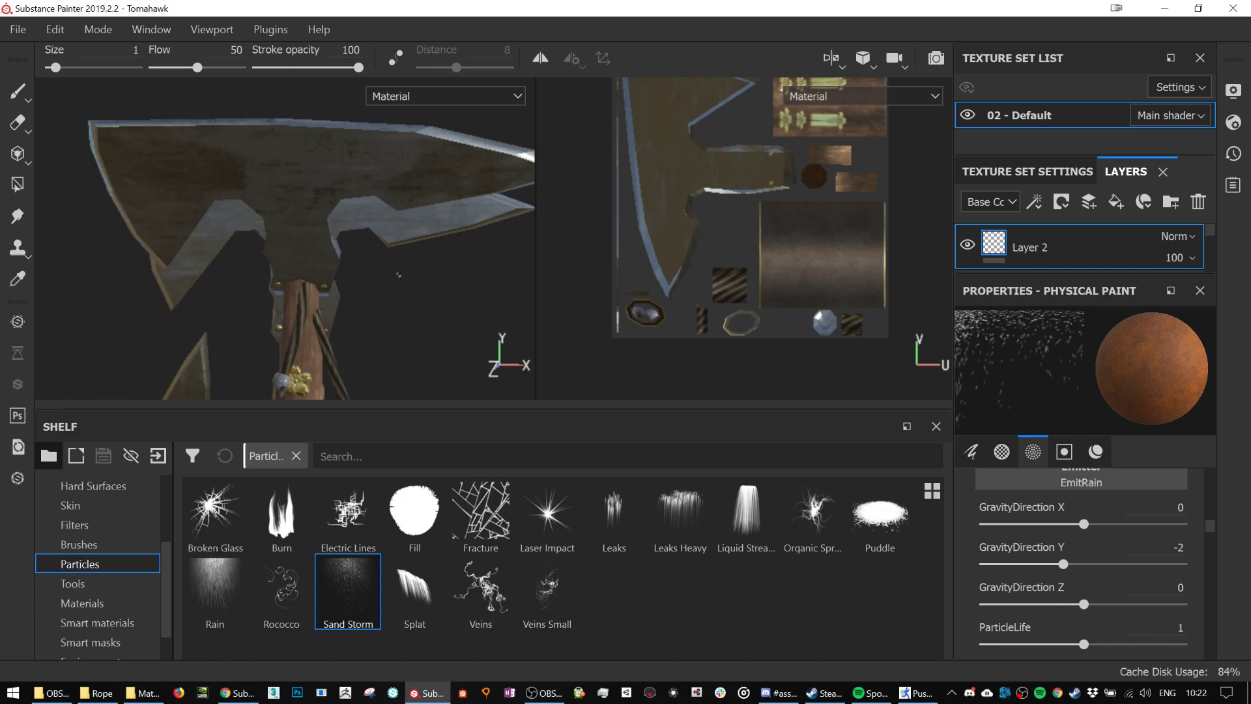
pyautogui.click(1199, 202)
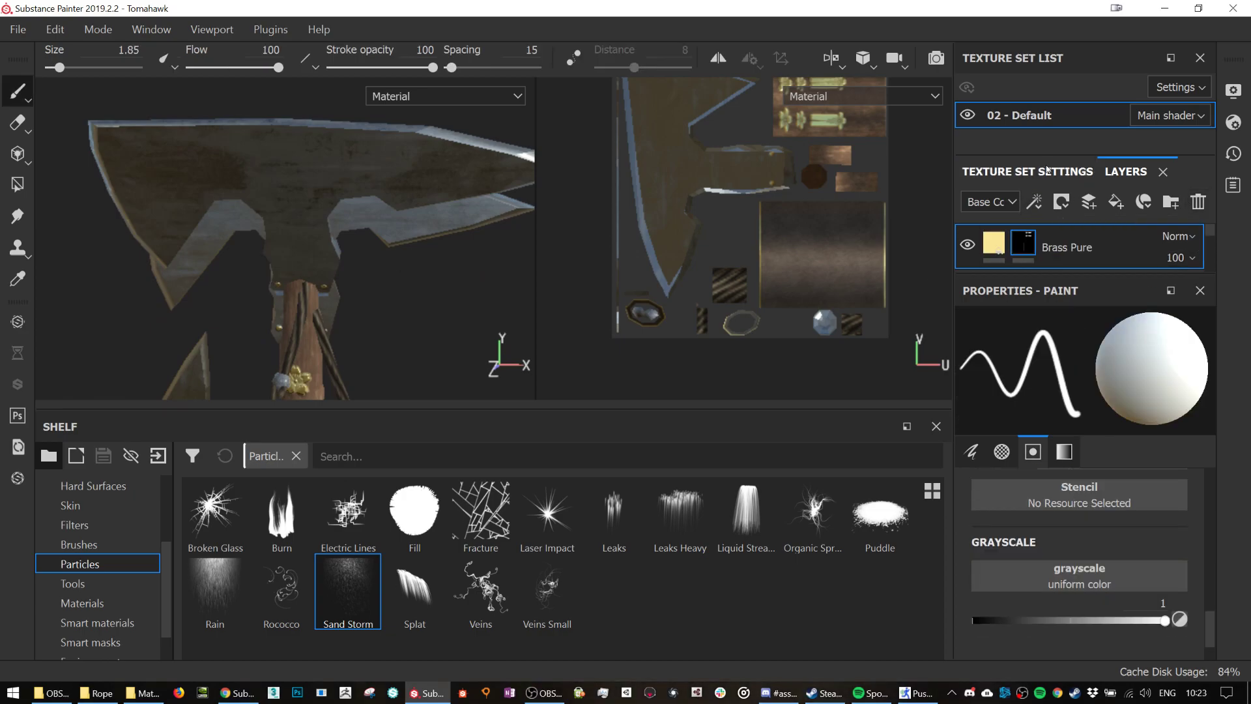
# - Show the texture set settings in an enlarged area and open the mesh map baking settings
pyautogui.click(1056, 168)
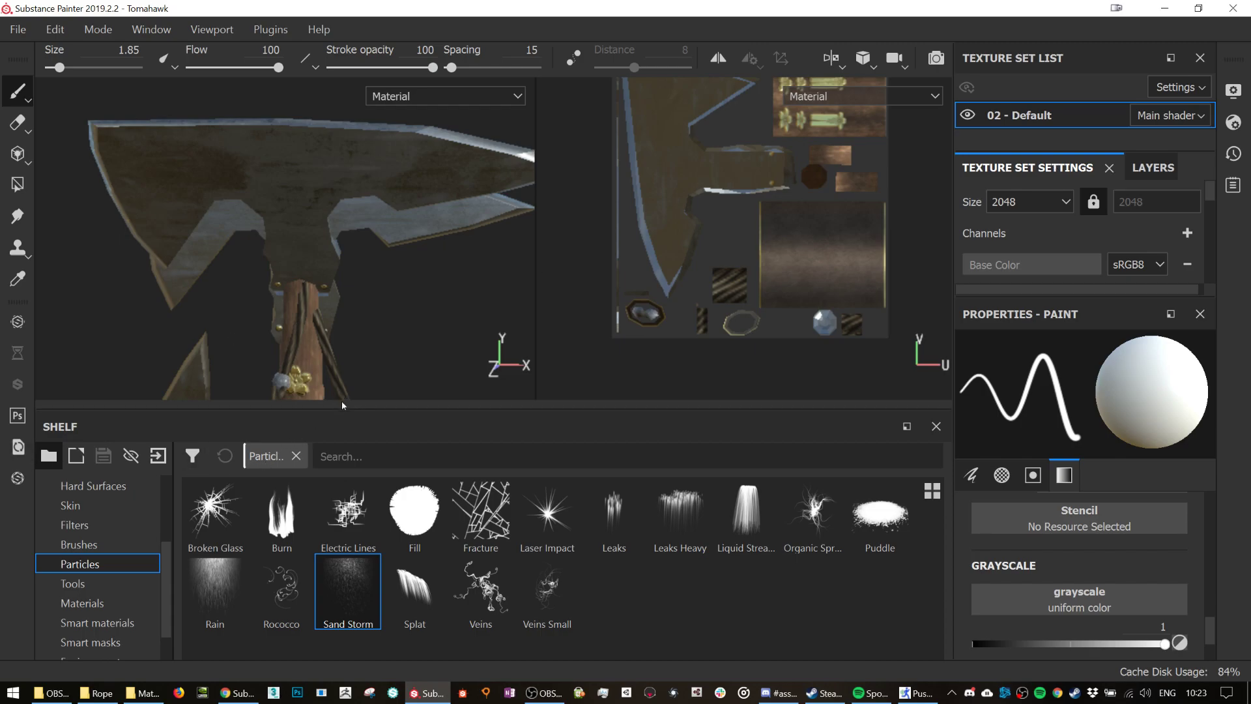
pyautogui.moveTo(342, 405); pyautogui.dragTo(352, 573)
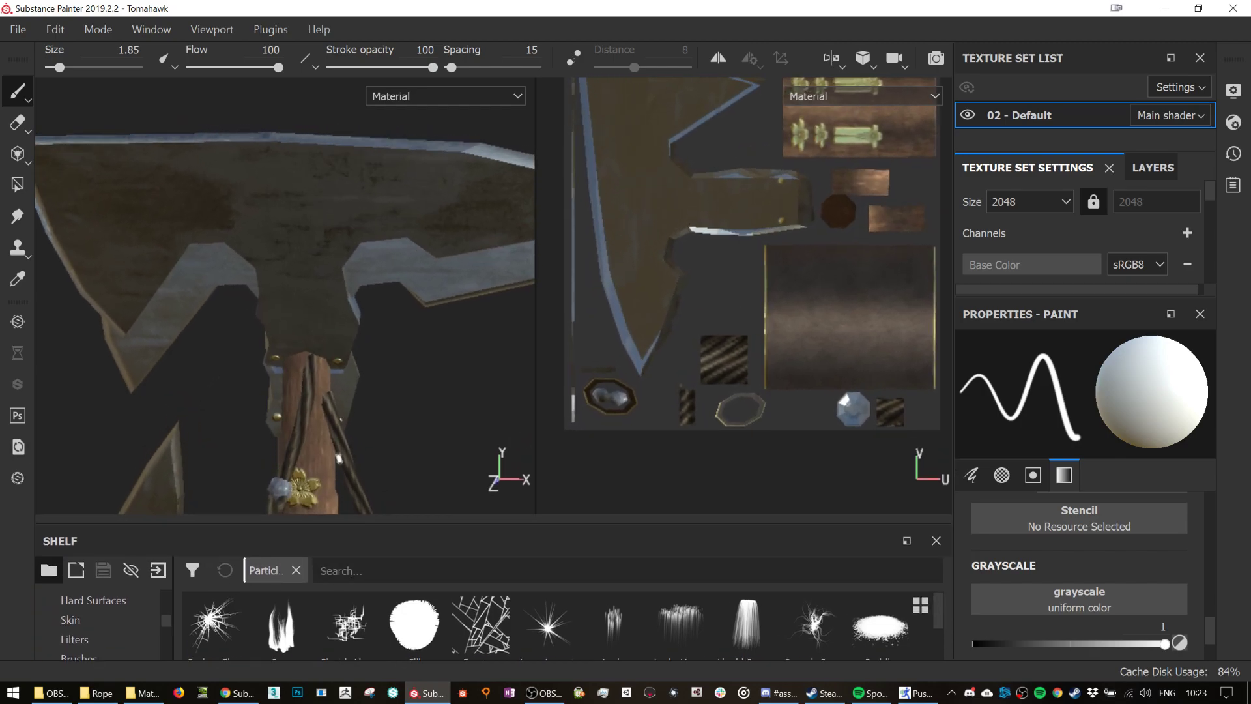
pyautogui.scroll(5, 336, 404)
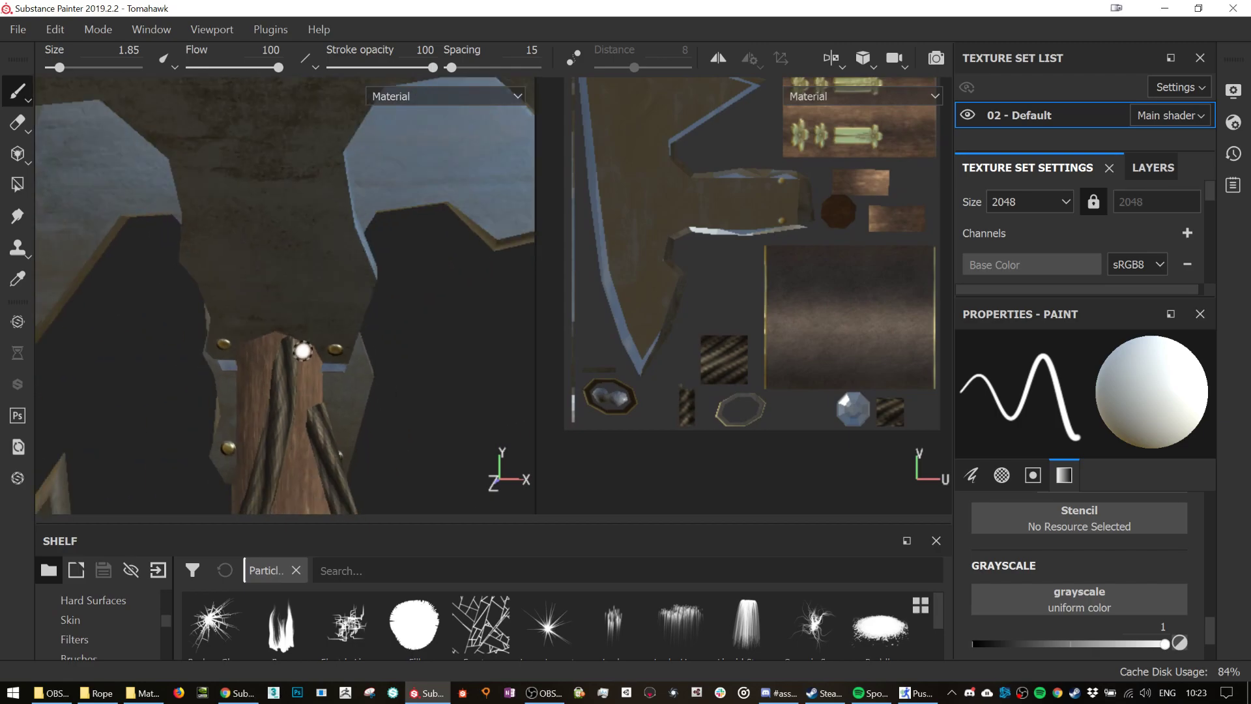
pyautogui.scroll(-3, 303, 351)
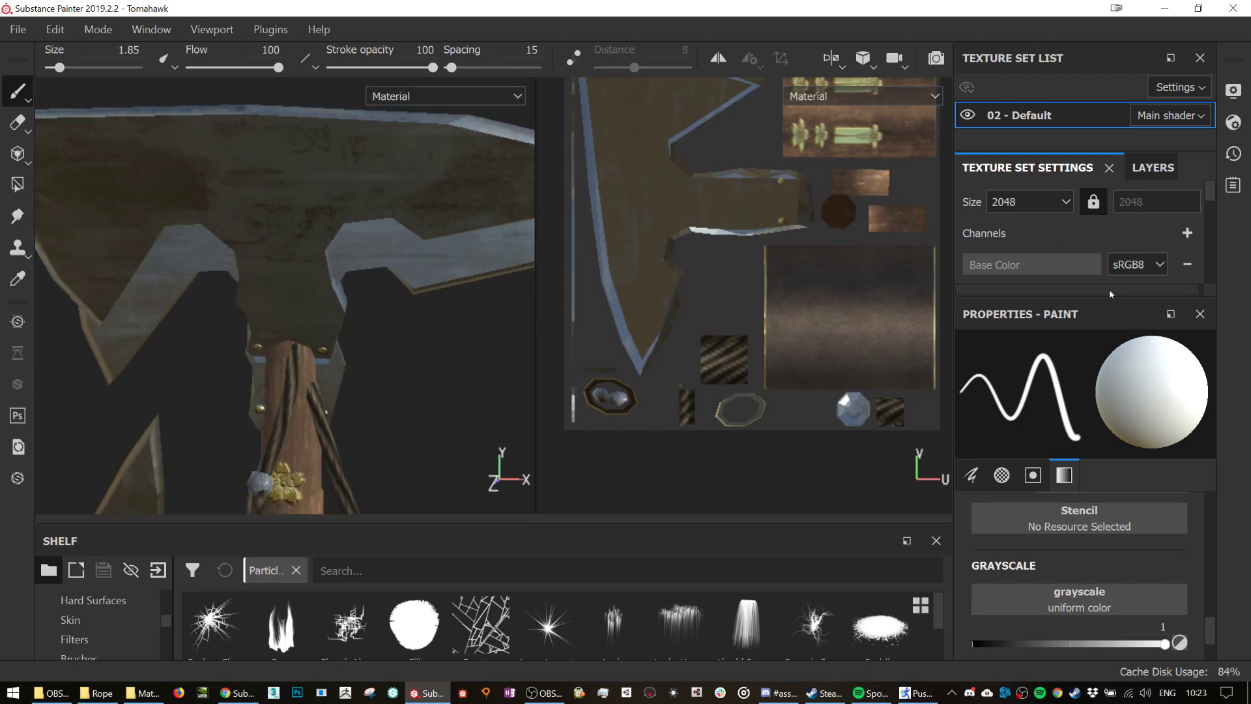
pyautogui.moveTo(1109, 297); pyautogui.dragTo(1120, 433)
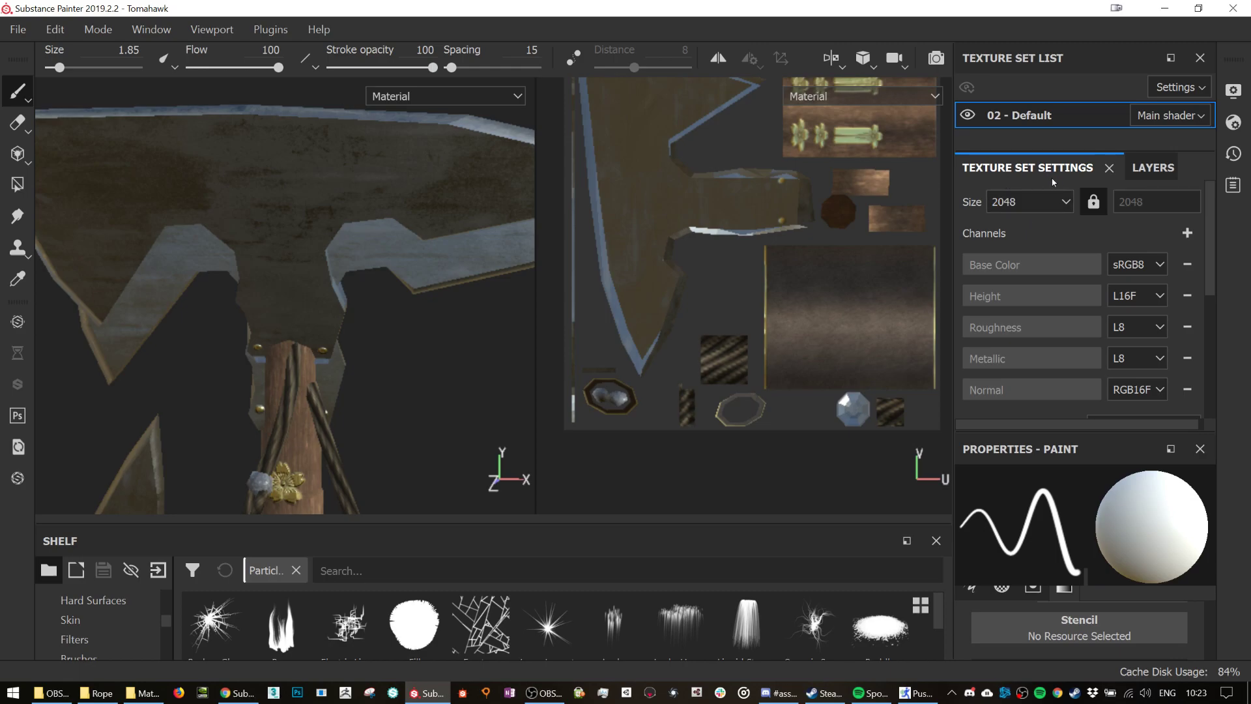
pyautogui.scroll(-1, 1053, 179)
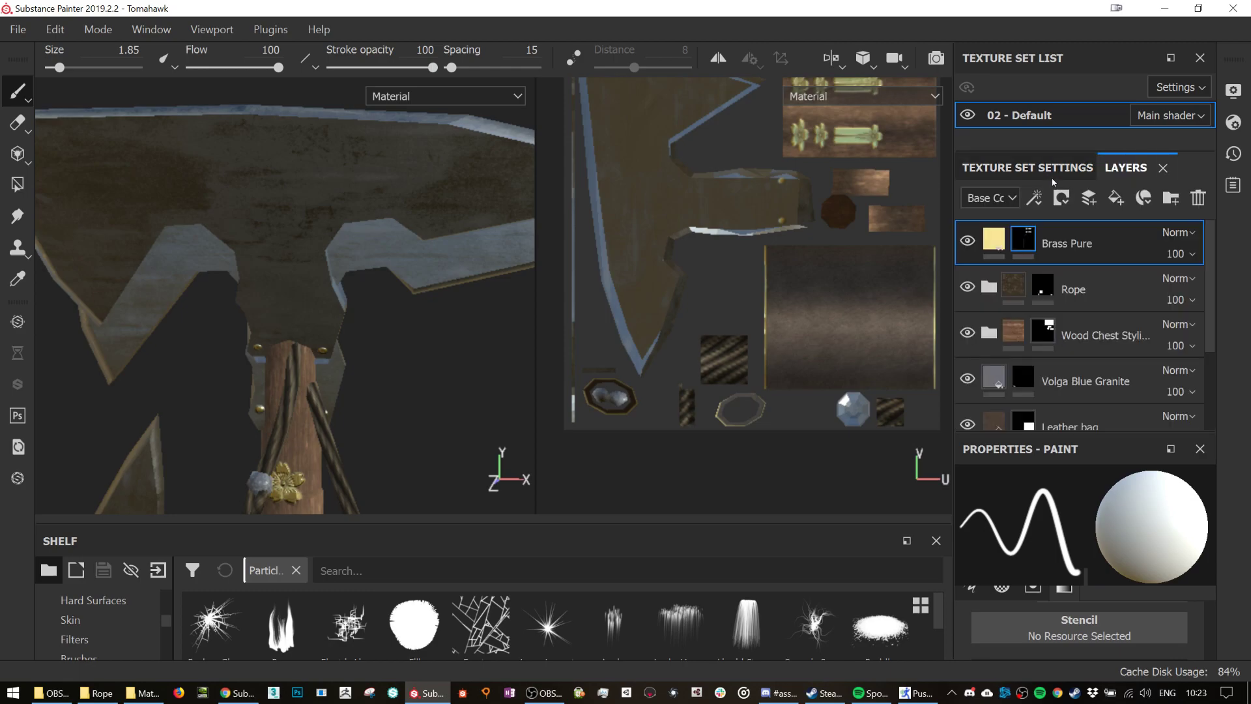
pyautogui.click(1053, 180)
pyautogui.scroll(-5, 1216, 293)
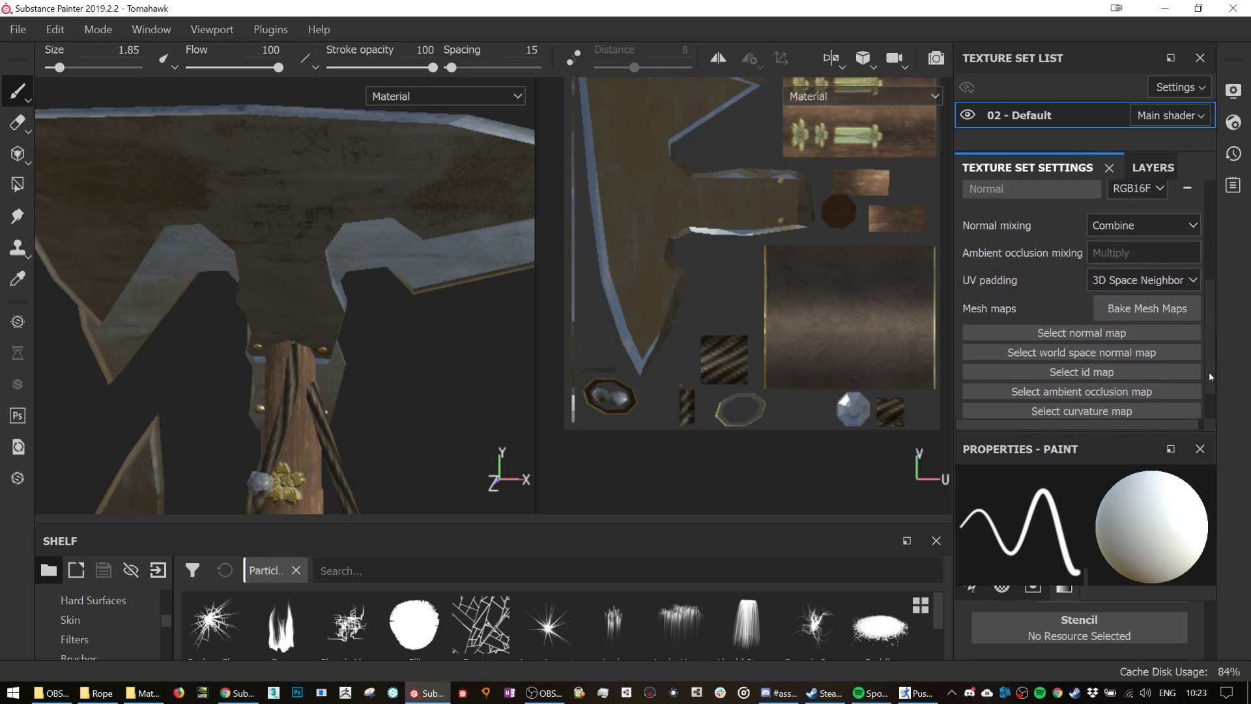
pyautogui.click(1121, 306)
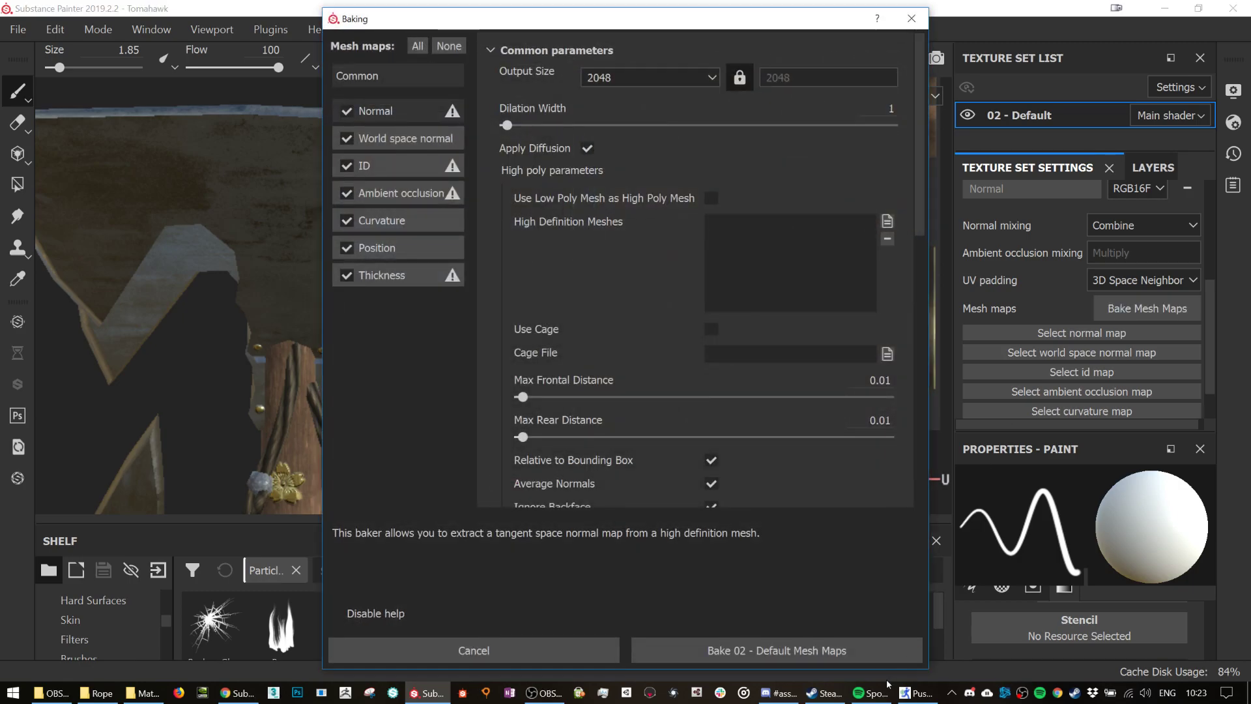
pyautogui.click(540, 693)
pyautogui.click(541, 692)
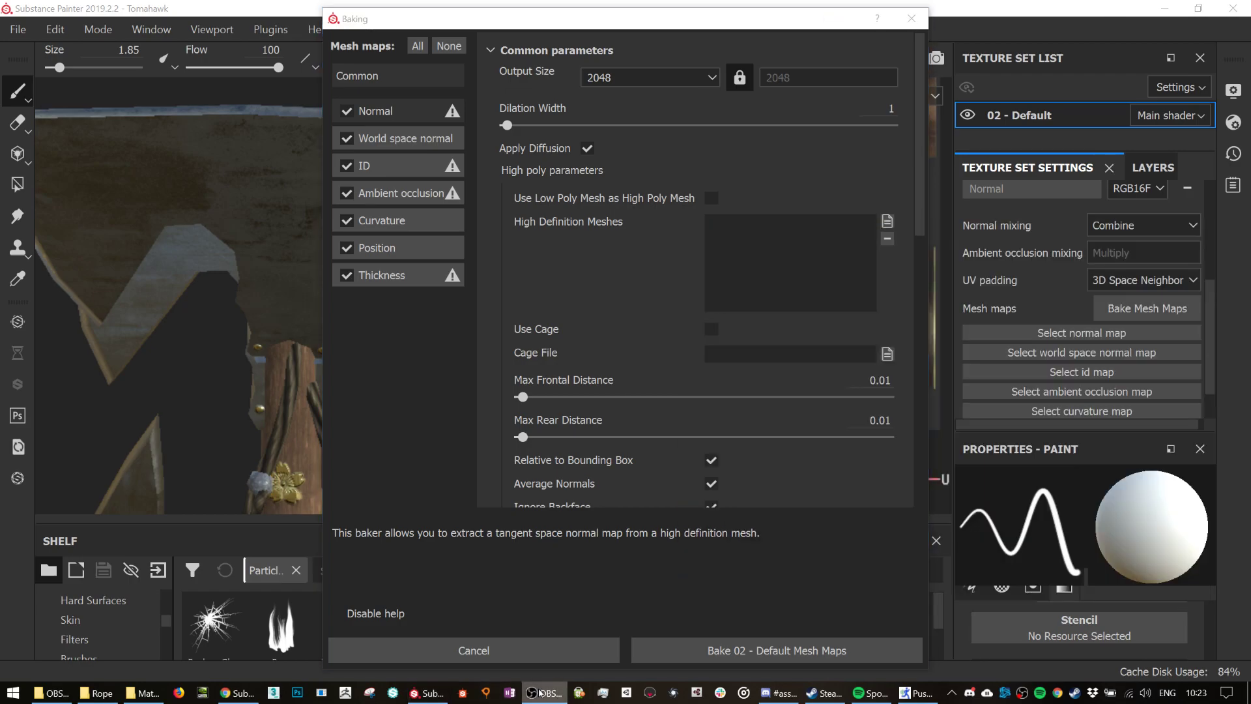
# - Exclude the Normal, World space normal, ID, Position and Thickness maps from the bake
pyautogui.click(347, 111)
pyautogui.click(347, 165)
pyautogui.click(347, 139)
pyautogui.click(346, 248)
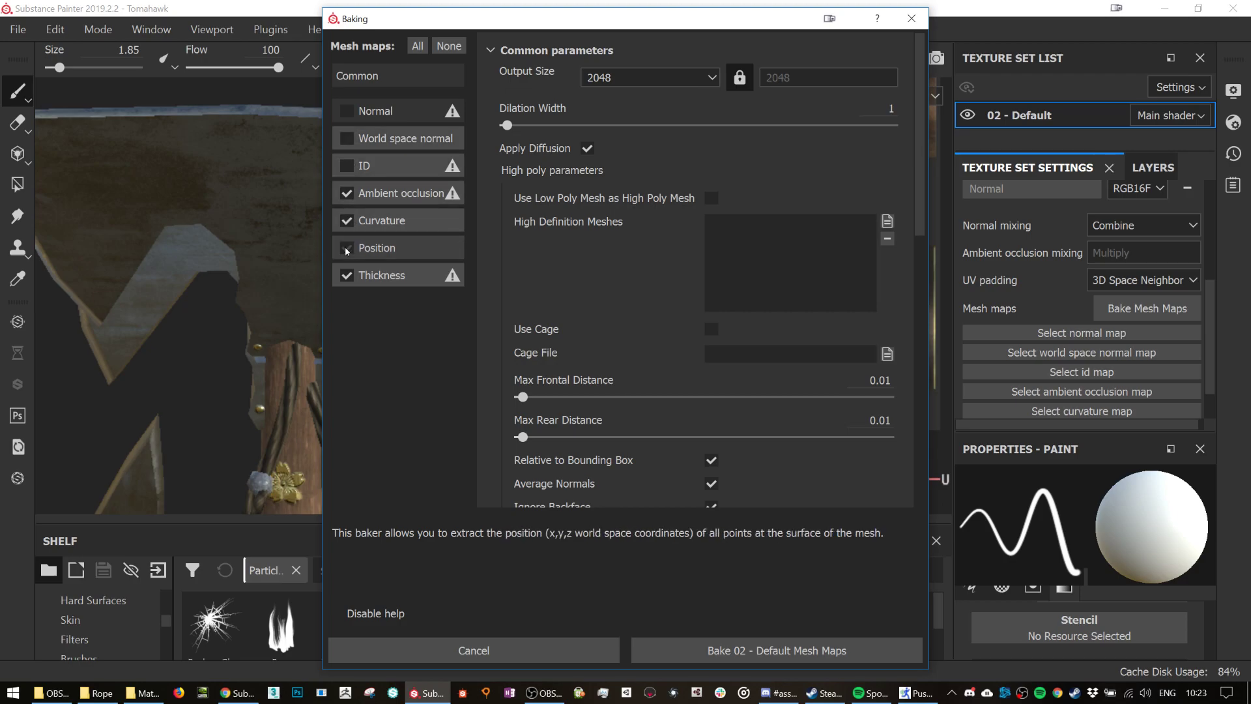
pyautogui.click(345, 275)
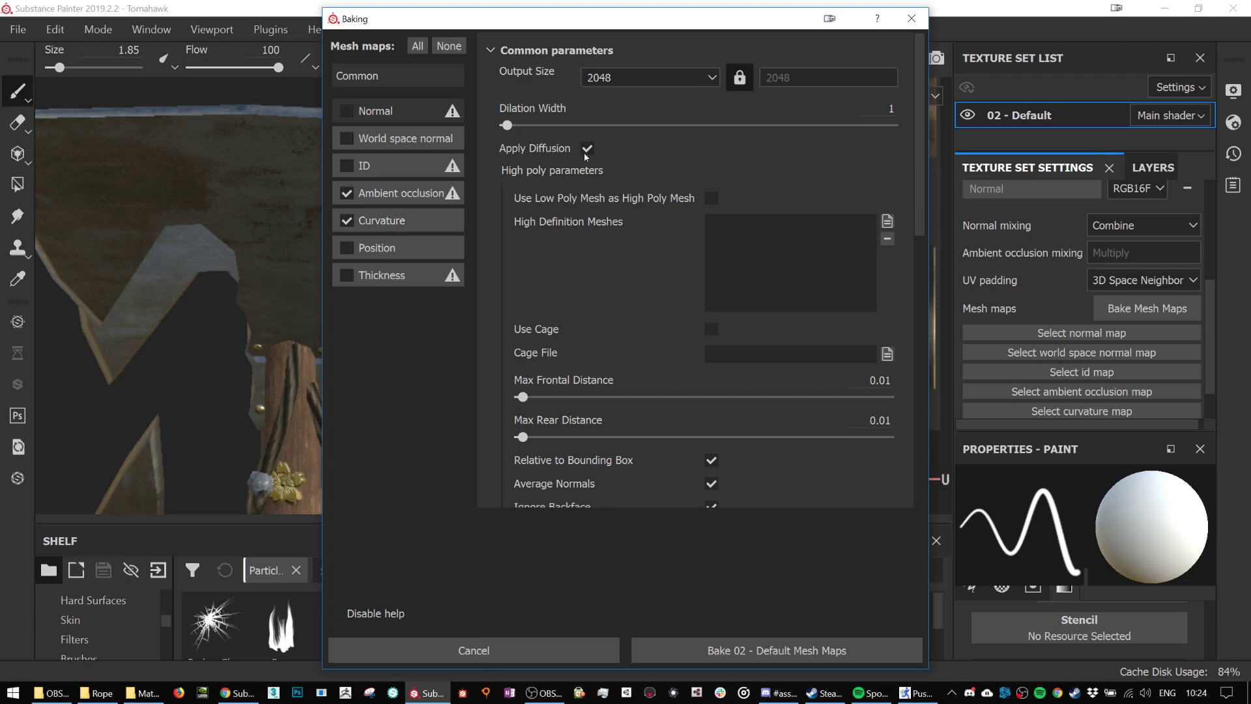
# - Set the ambient occlusion baker's Max Occluder Distance to 0.145 and its Min Occluder Distance to 0.00009
pyautogui.click(435, 194)
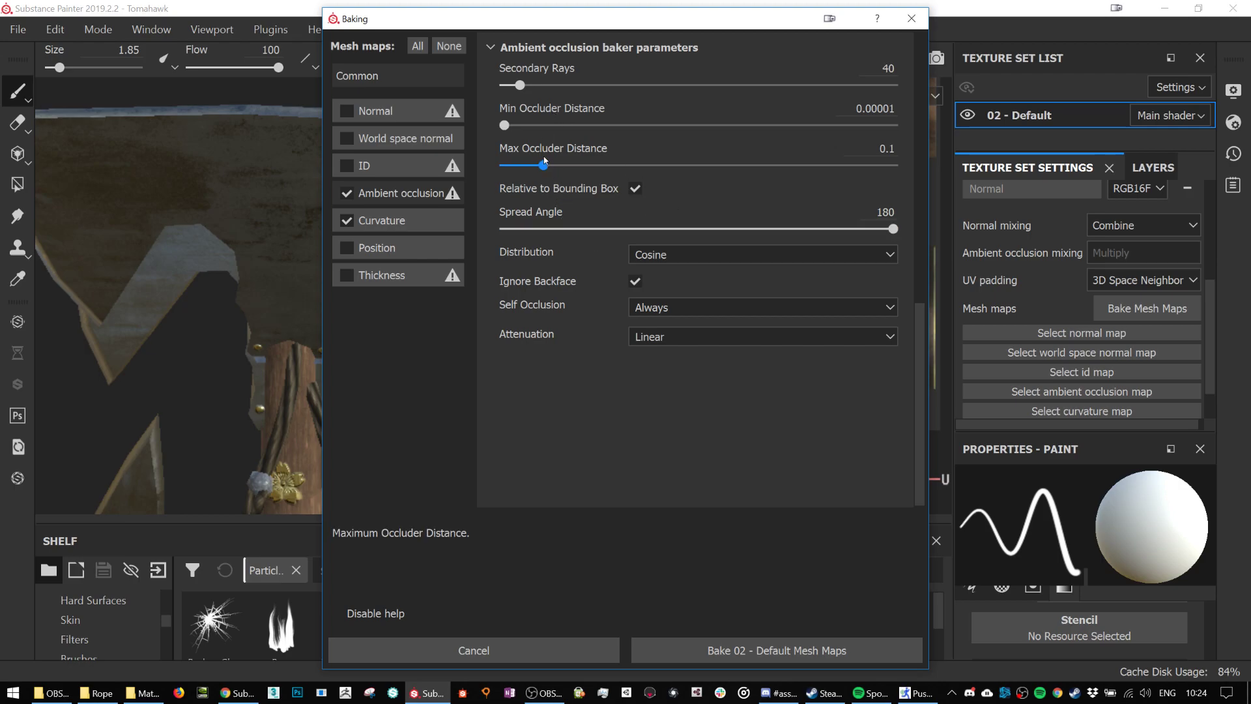
pyautogui.moveTo(545, 167); pyautogui.dragTo(561, 167)
pyautogui.moveTo(505, 125); pyautogui.dragTo(509, 126)
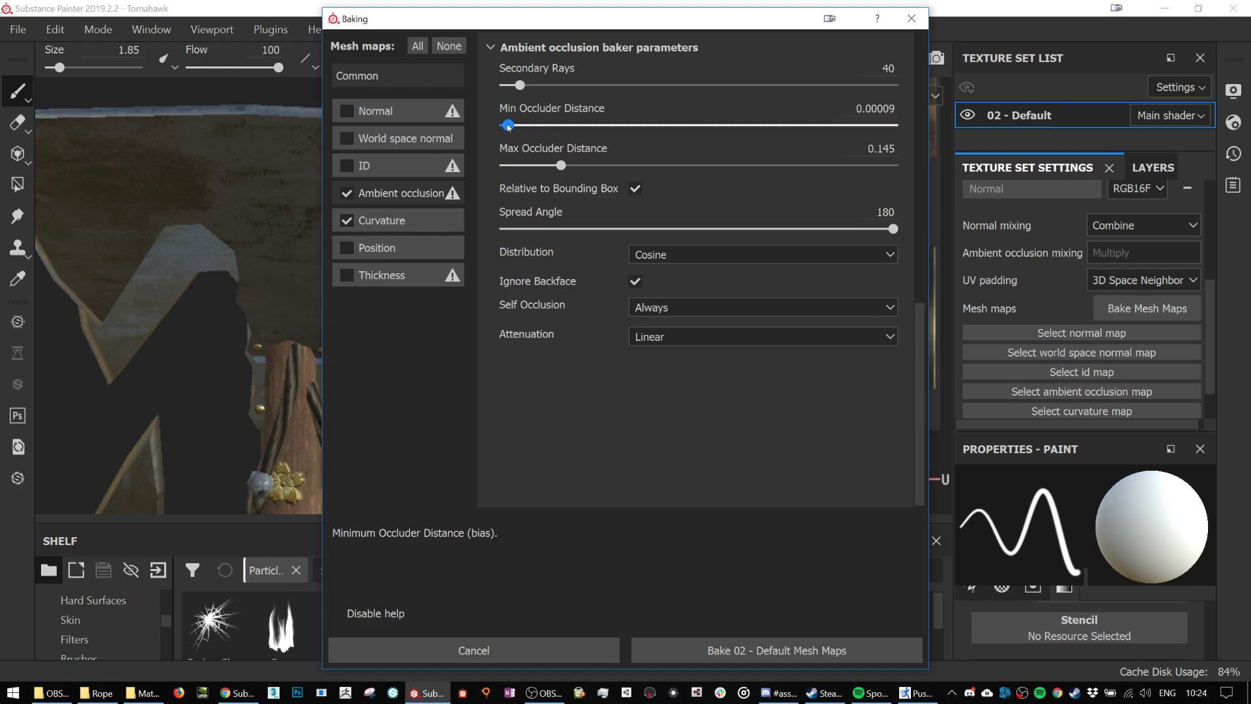
# - Bake the ambient occlusion and curvature mesh maps for the 02 - Default texture set
pyautogui.click(412, 220)
pyautogui.click(734, 651)
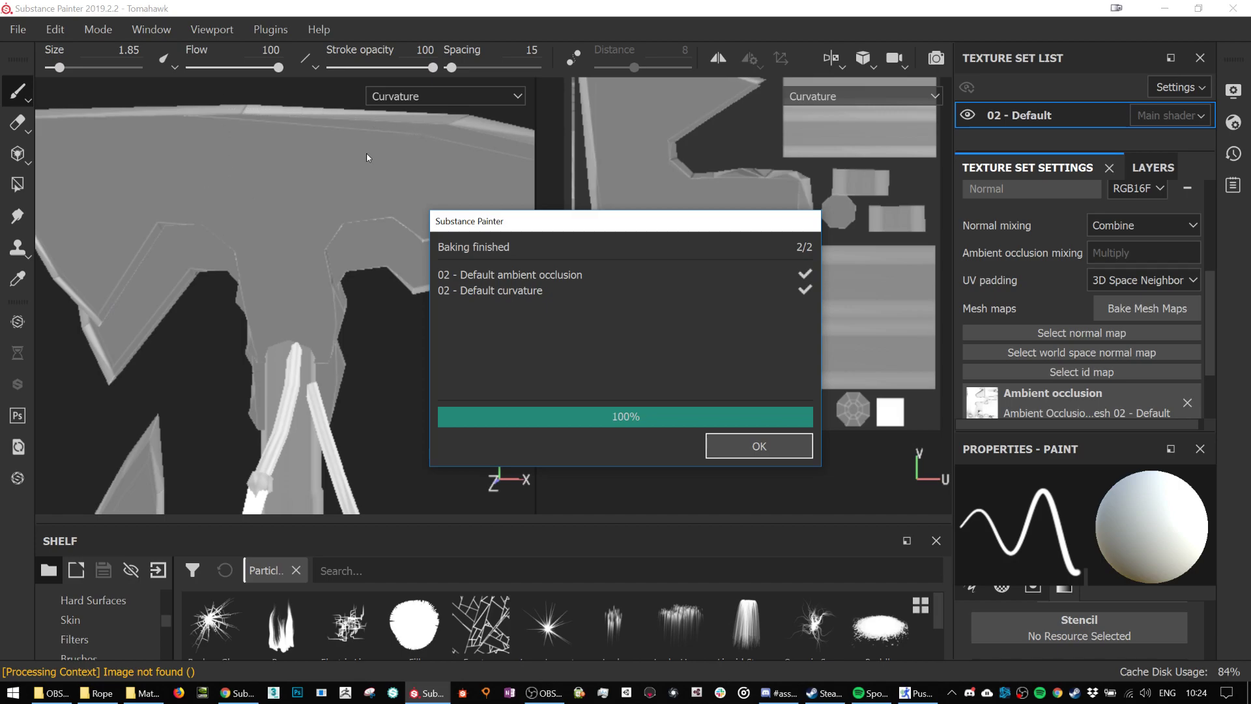
pyautogui.click(758, 445)
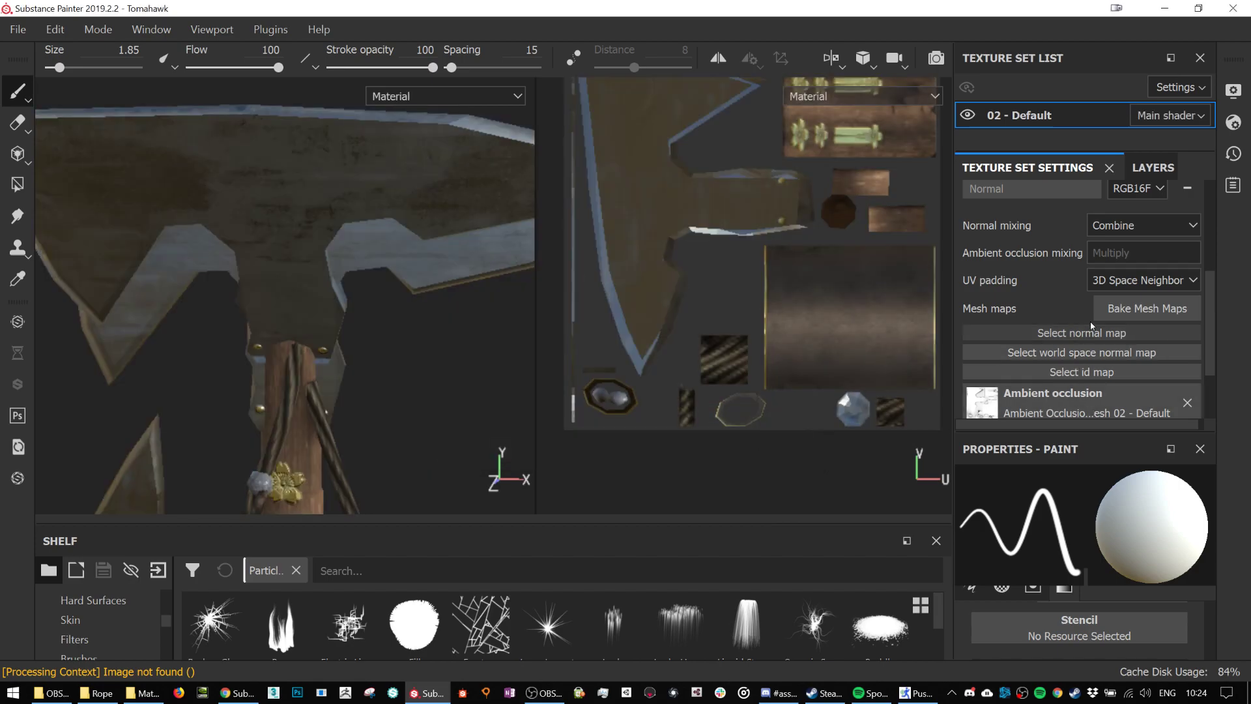
pyautogui.scroll(-2, 1084, 332)
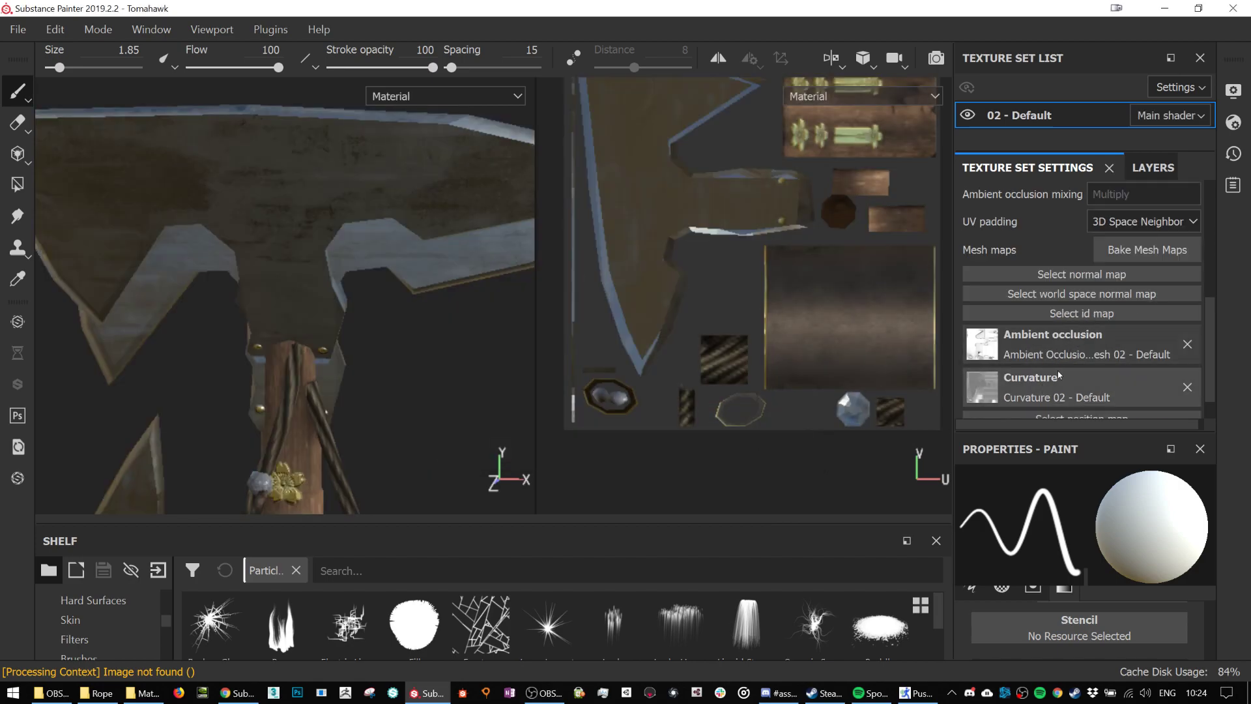
# - Add an Ambient occlusion channel to the texture set
pyautogui.scroll(8, 1061, 385)
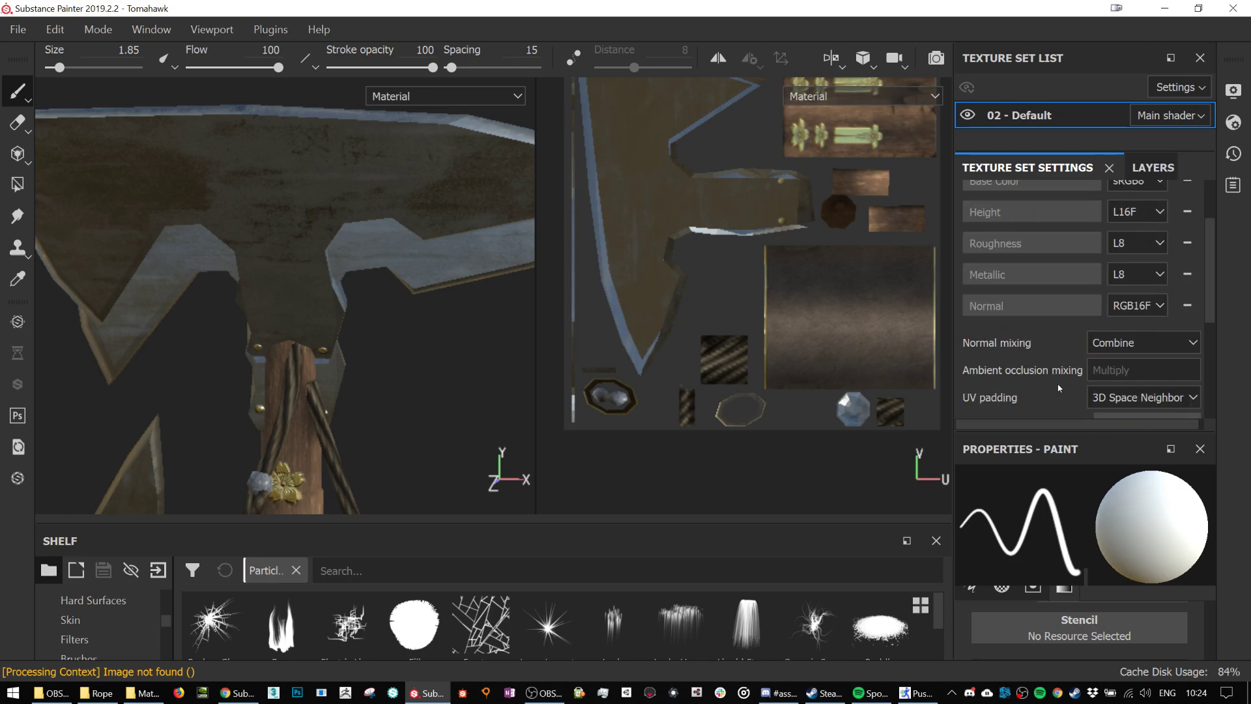
pyautogui.click(1192, 240)
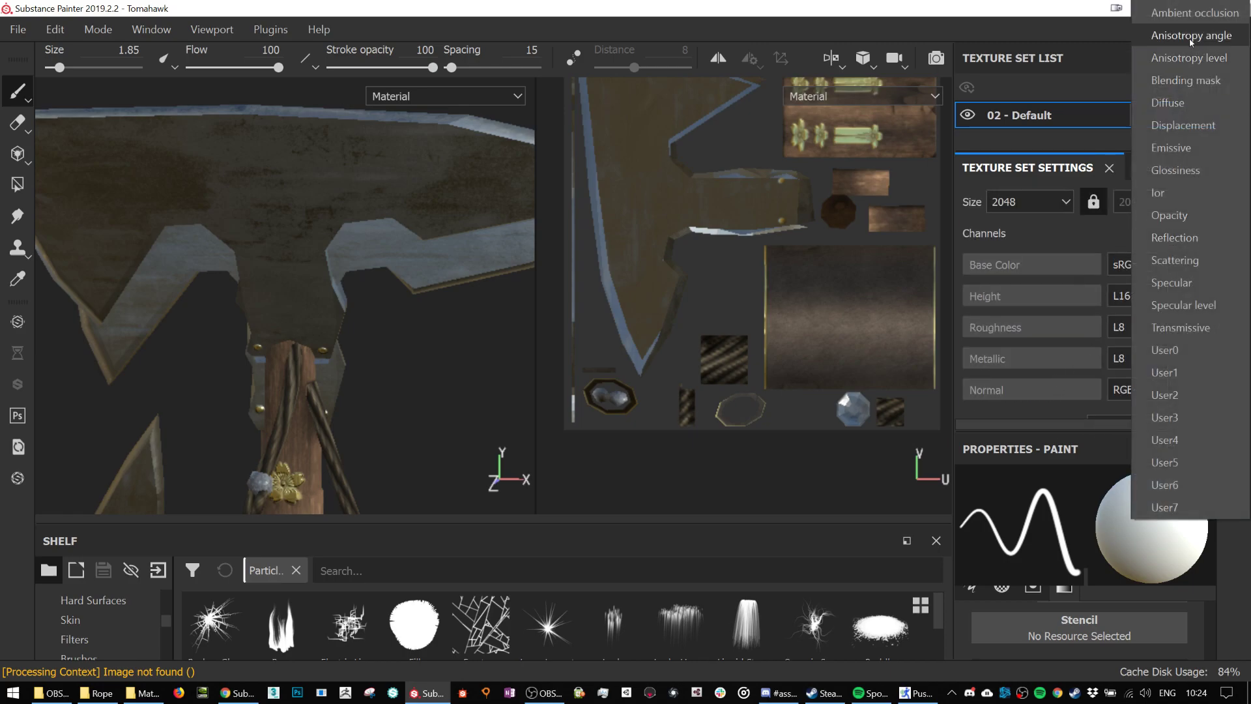
pyautogui.click(1198, 21)
pyautogui.scroll(-3, 1069, 286)
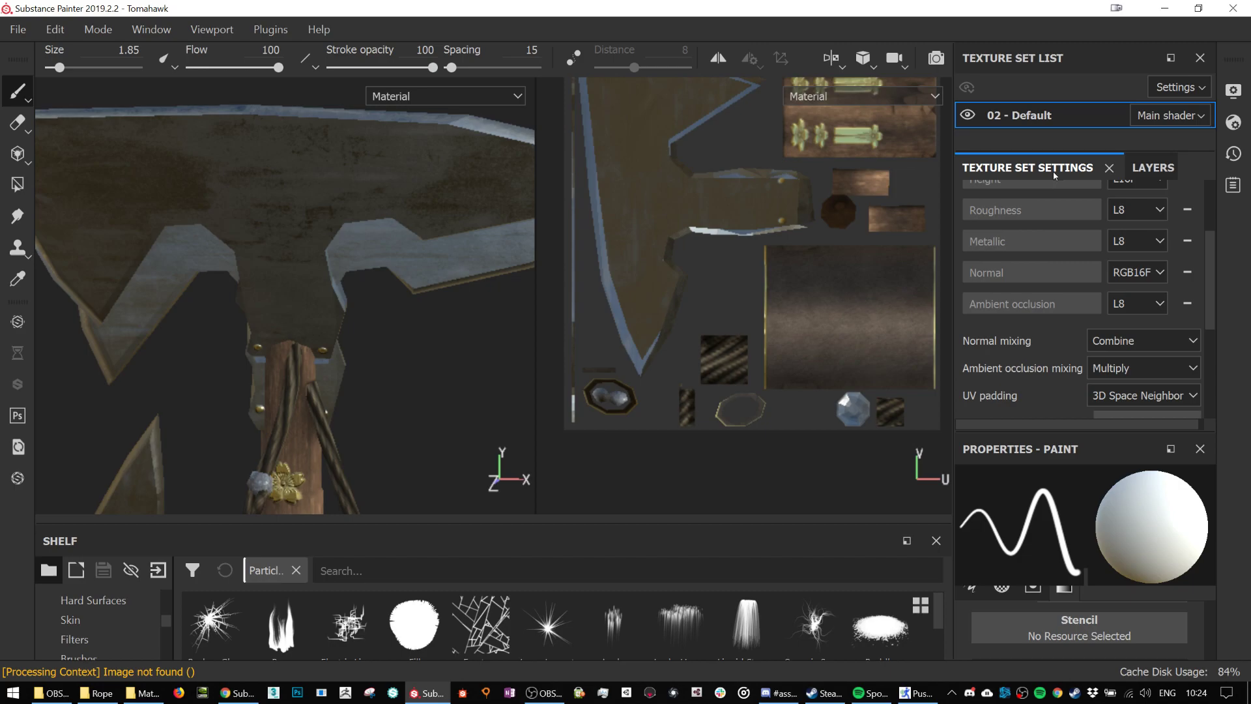
# - Switch the layer stack's displayed channel from Base Color to Ambient occlusion
pyautogui.click(1151, 168)
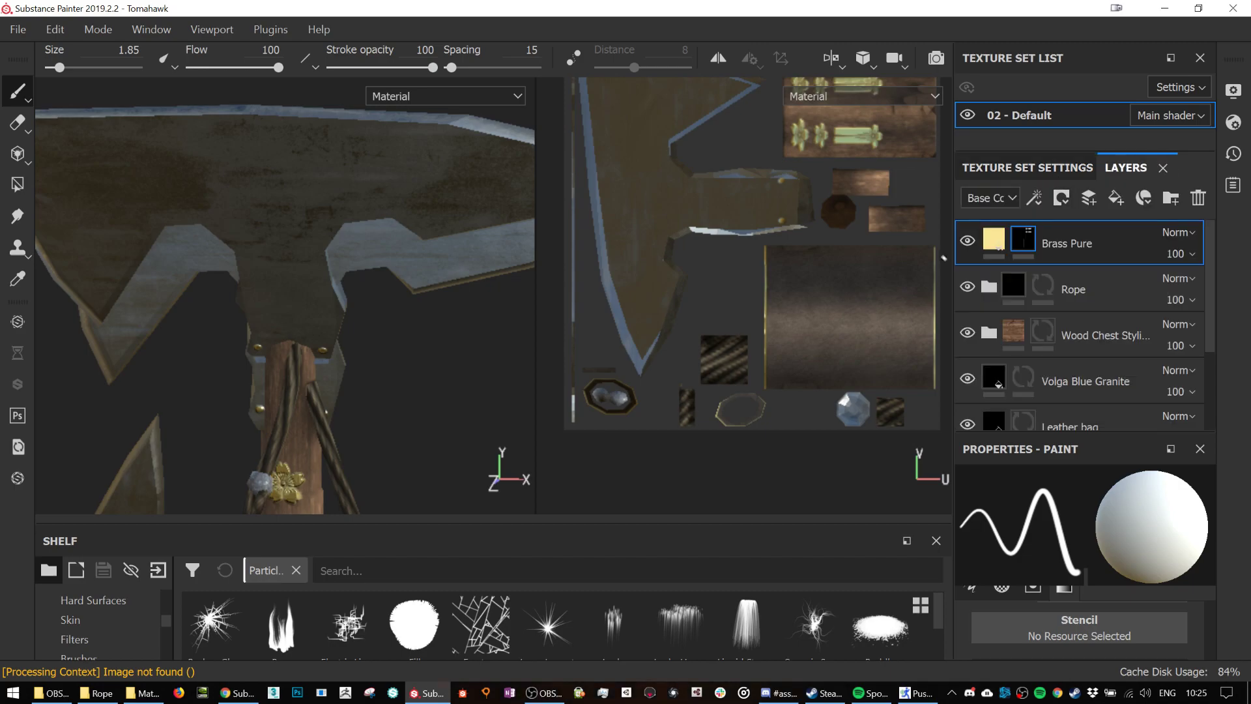
pyautogui.click(988, 198)
pyautogui.click(994, 285)
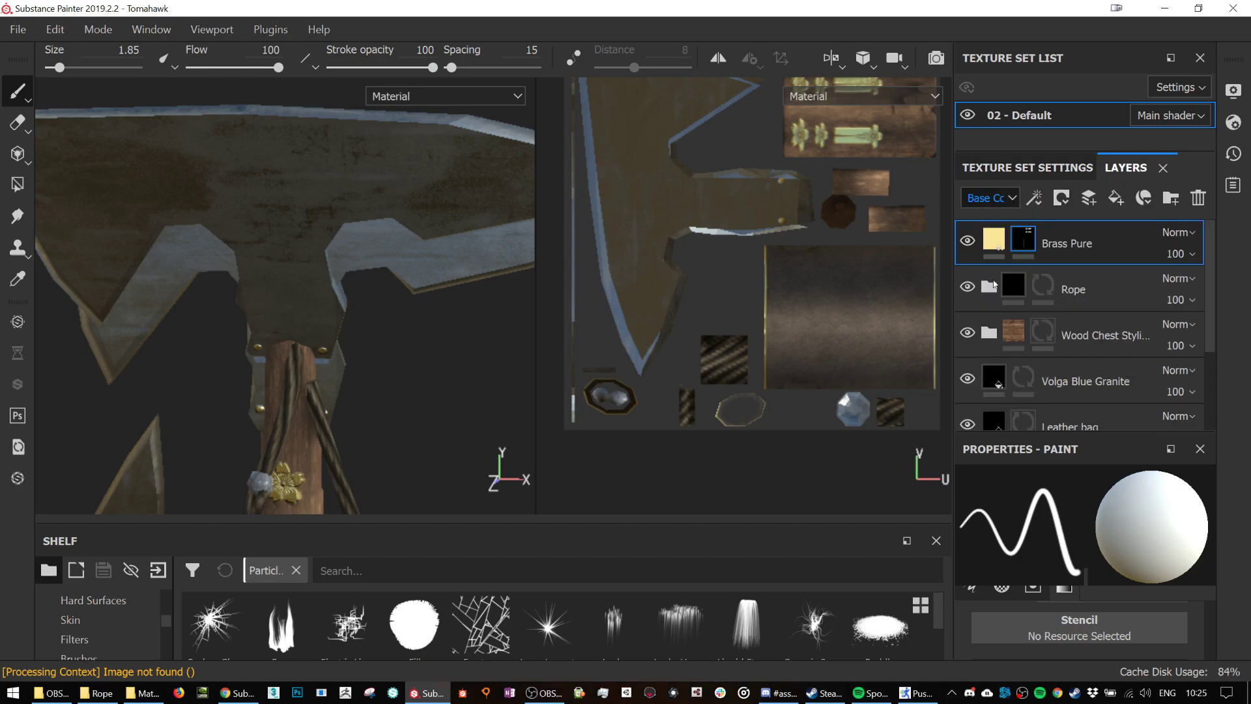
# - Add a paint layer above Brass Pure and give it a fill effect
pyautogui.click(1084, 203)
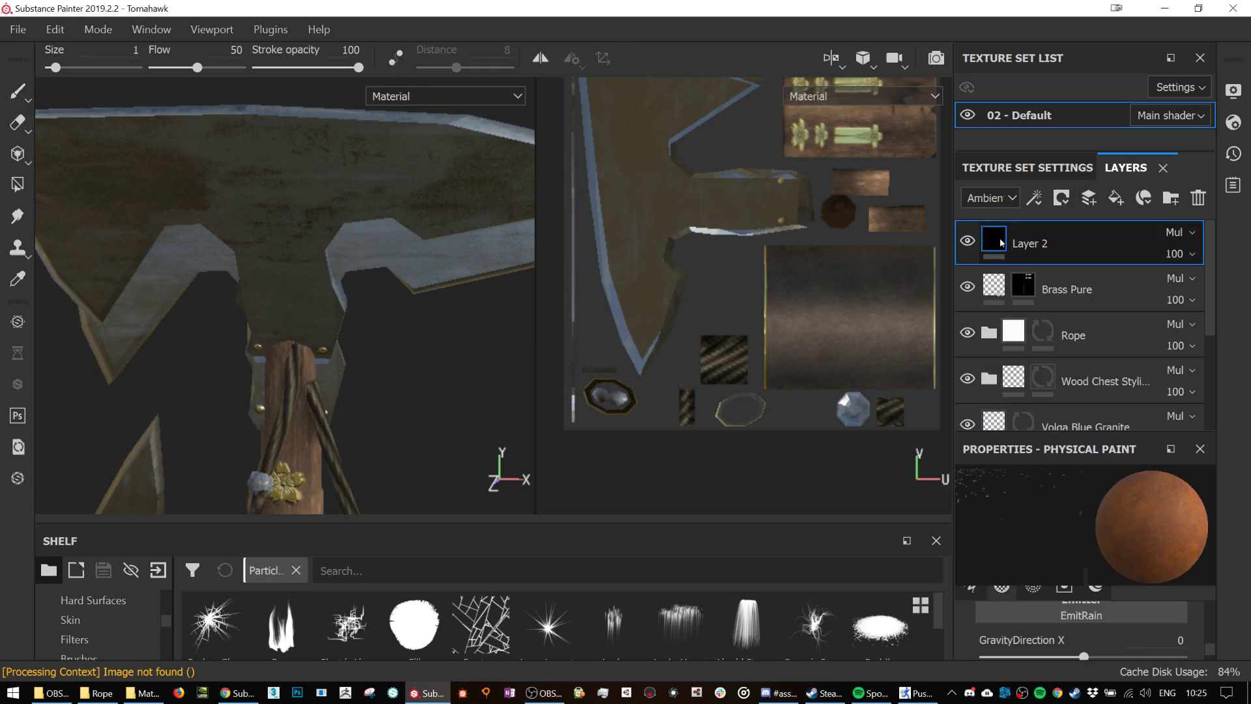
pyautogui.rightClick(1002, 242)
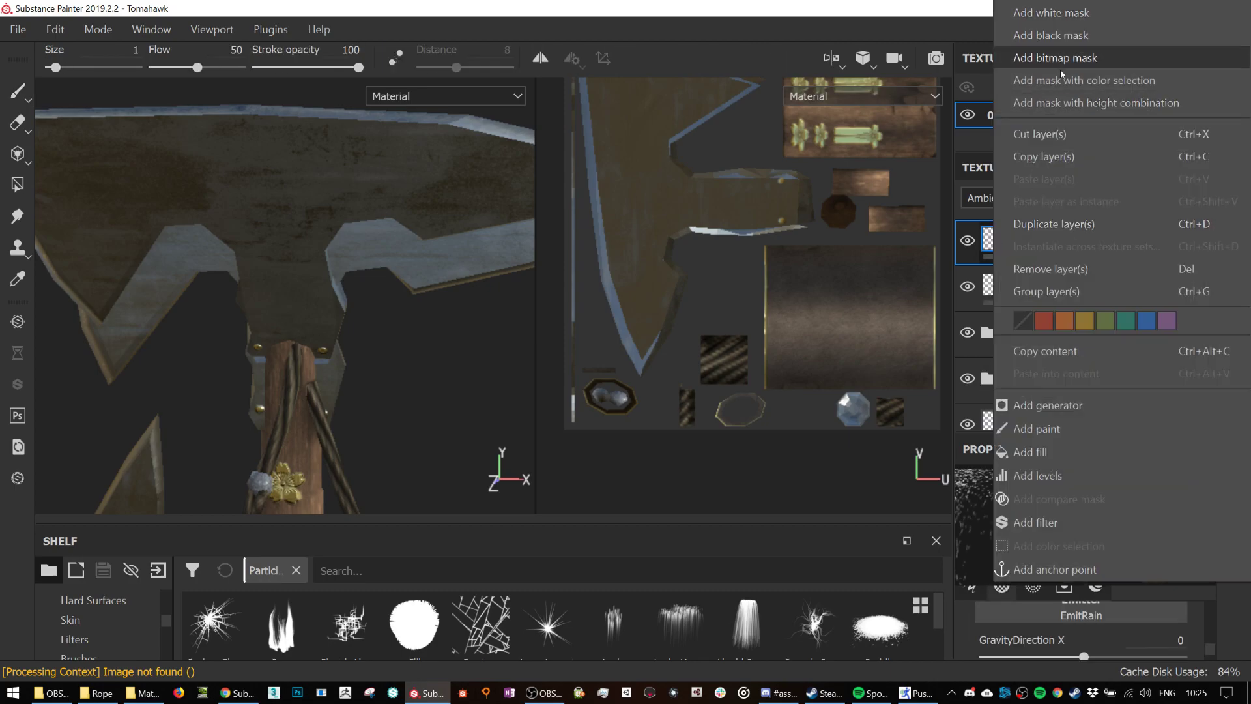
pyautogui.click(1061, 446)
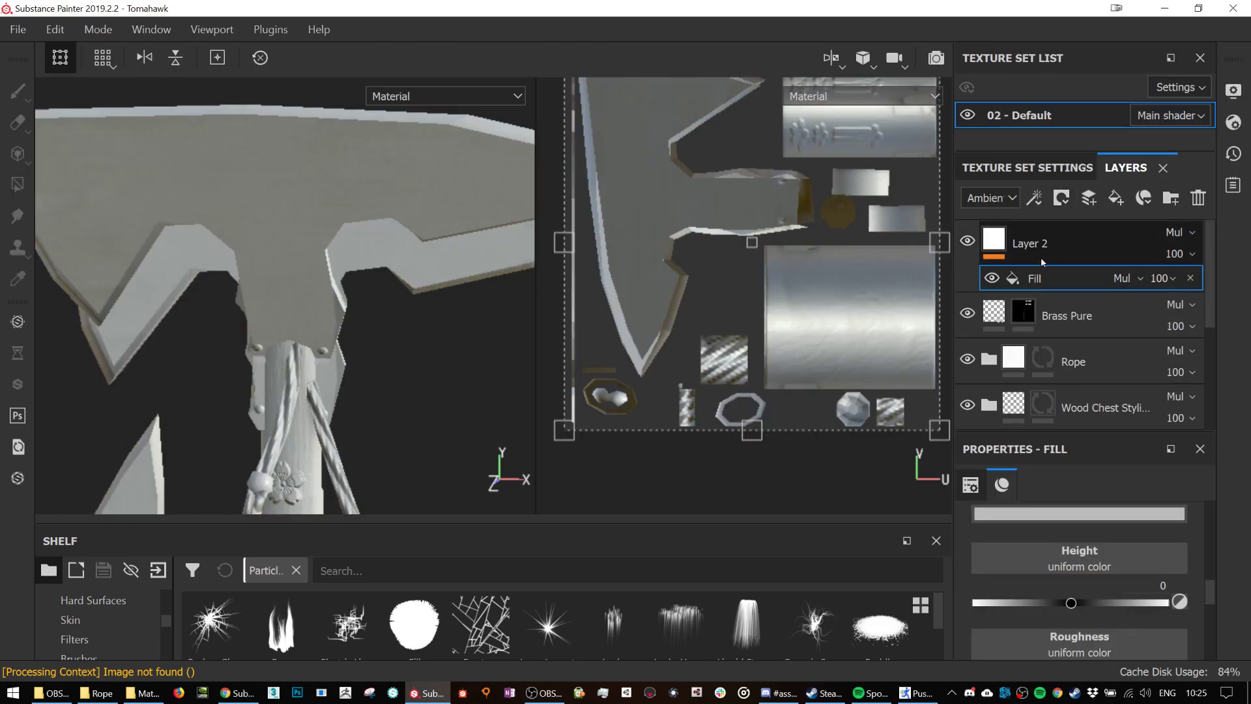
pyautogui.rightClick(1036, 279)
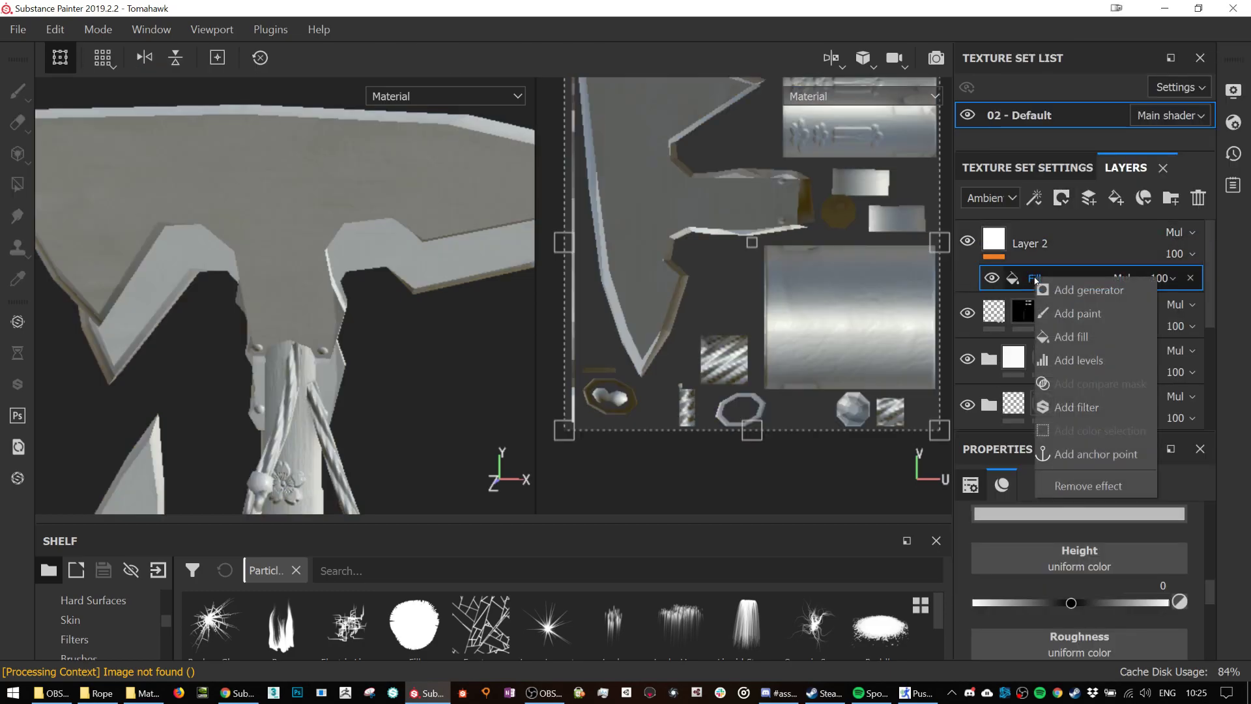
# - Restrict the fill effect to the ao channel by turning off color, height, rough, metal and nrm
pyautogui.click(1206, 585)
pyautogui.scroll(4, 1203, 582)
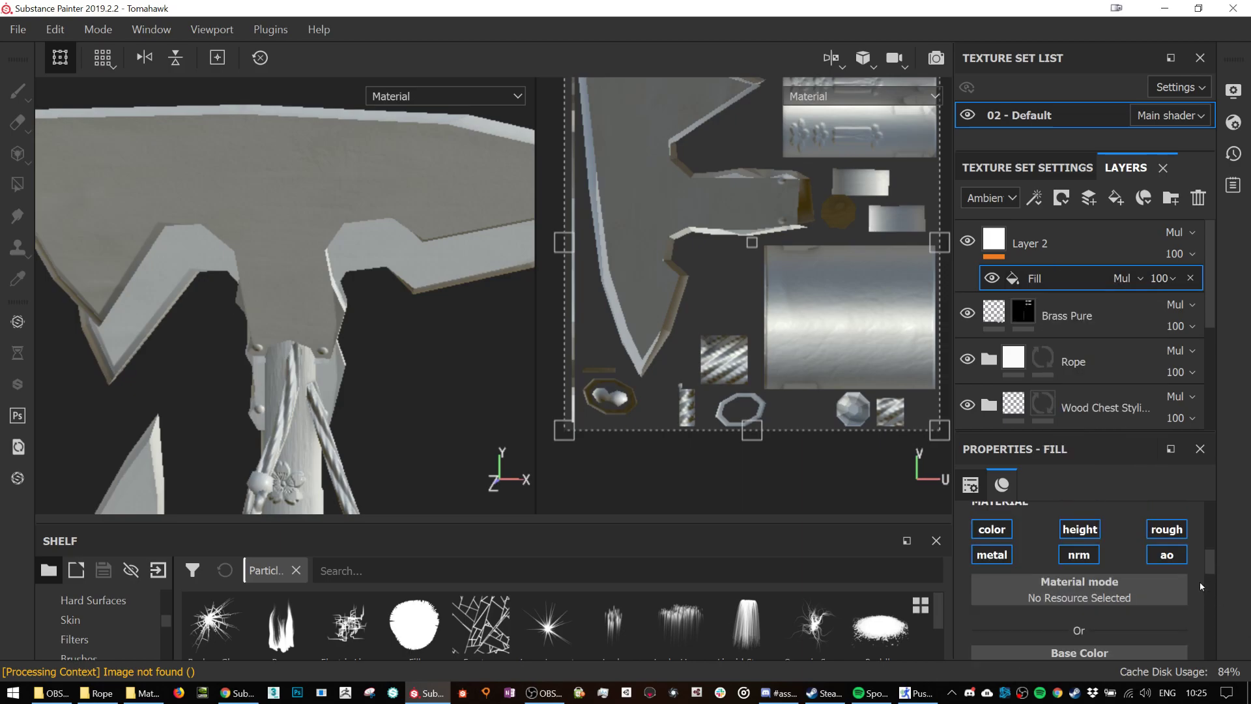
pyautogui.click(992, 555)
pyautogui.click(1078, 555)
pyautogui.click(1080, 529)
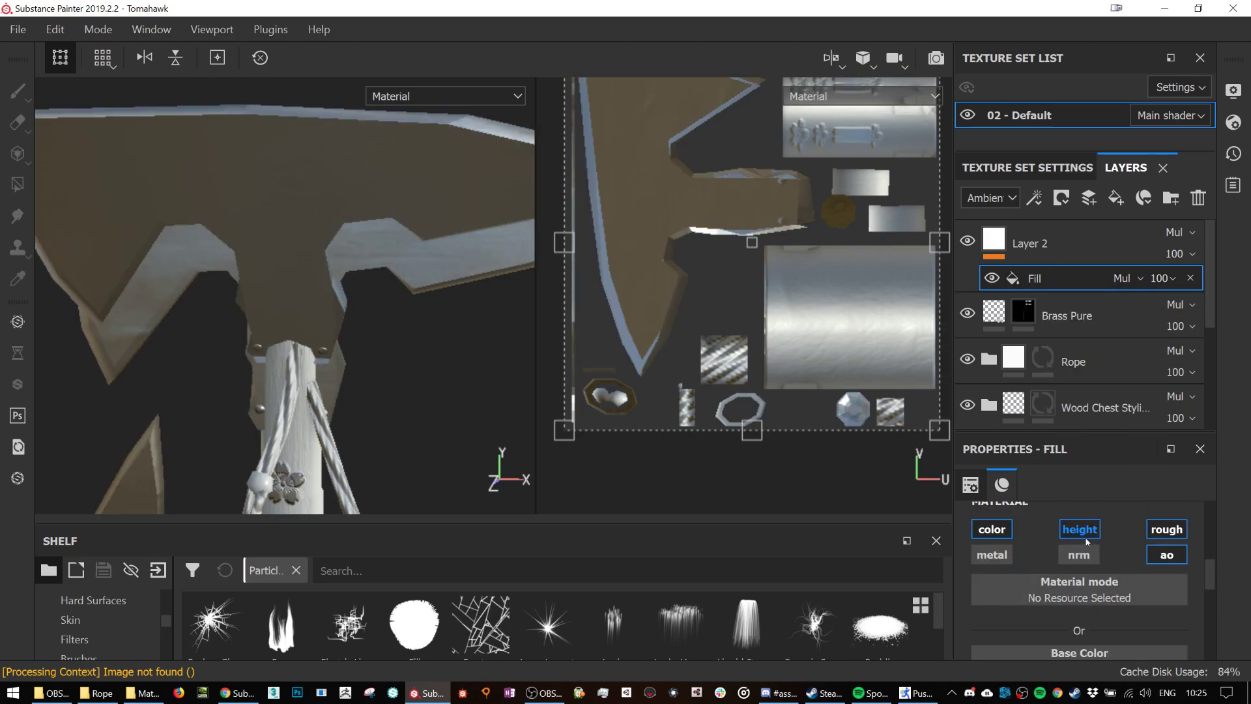
pyautogui.click(1167, 529)
pyautogui.click(992, 529)
pyautogui.scroll(-2, 1140, 550)
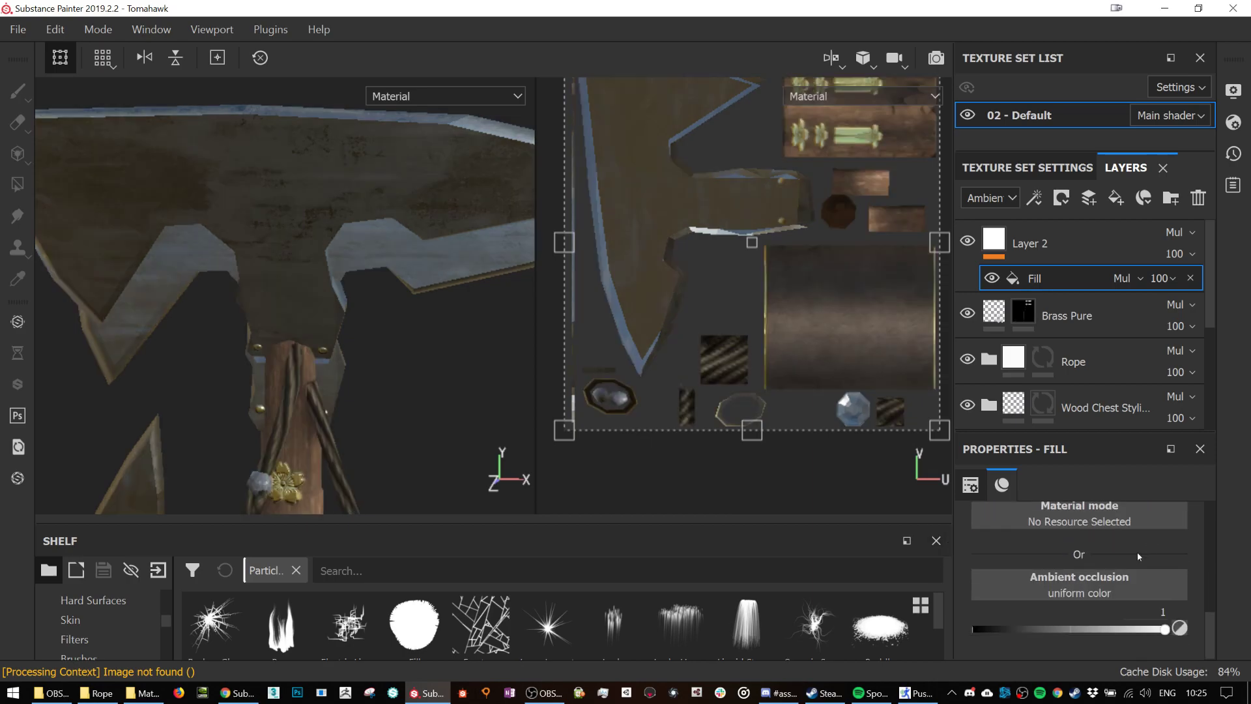
pyautogui.scroll(2, 1121, 573)
pyautogui.scroll(-2, 1105, 588)
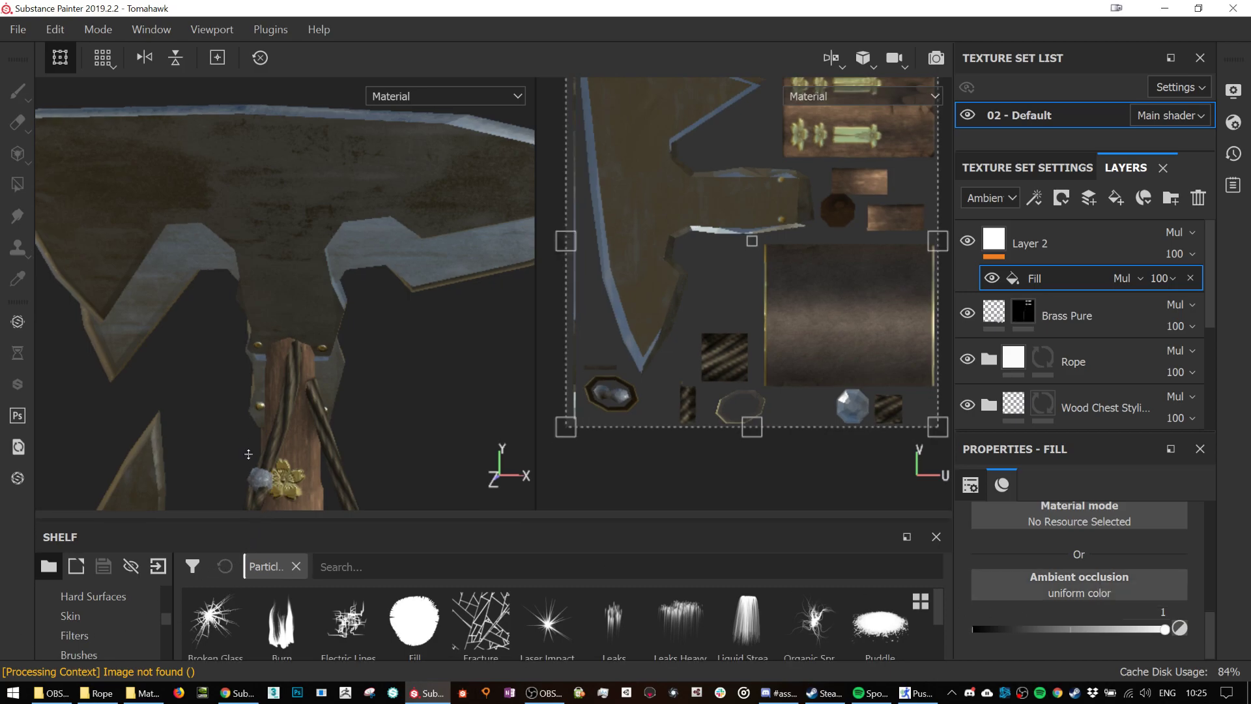
# - Assign the baked Ambient Occlusion texture from the shelf's textures to the fill's ambient occlusion channel
pyautogui.moveTo(261, 522); pyautogui.dragTo(245, 382)
pyautogui.scroll(5, 99, 584)
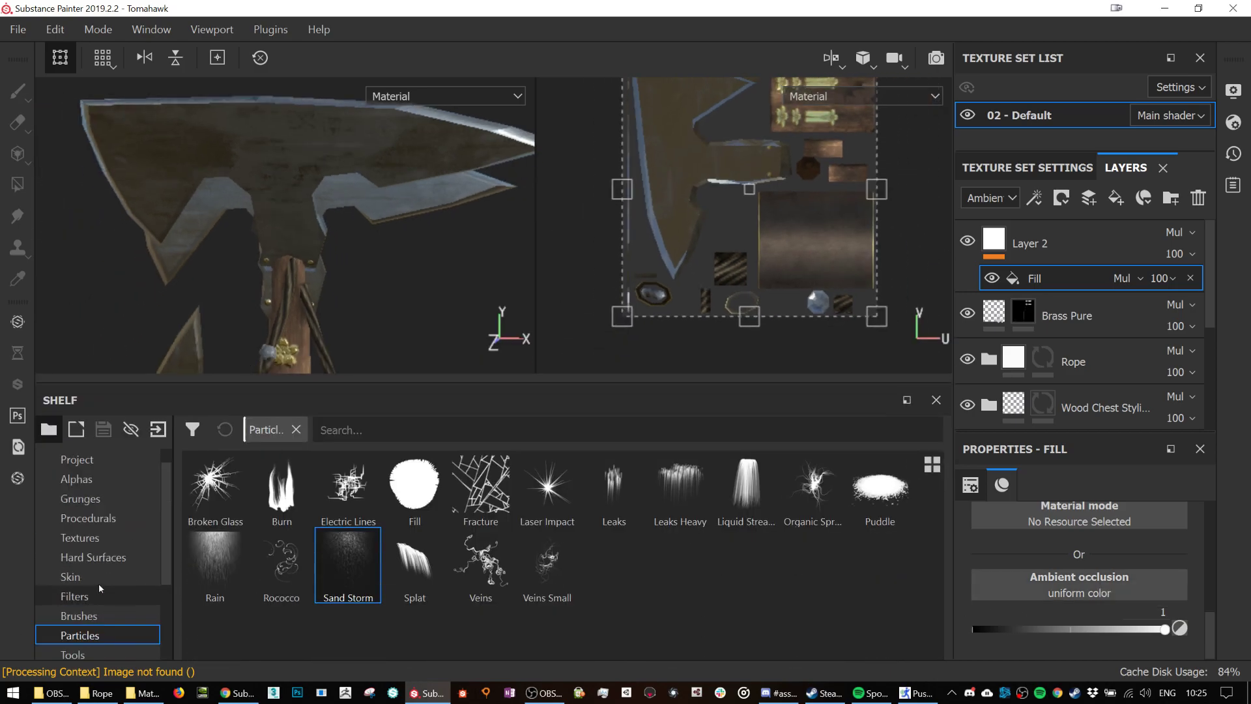
pyautogui.click(78, 538)
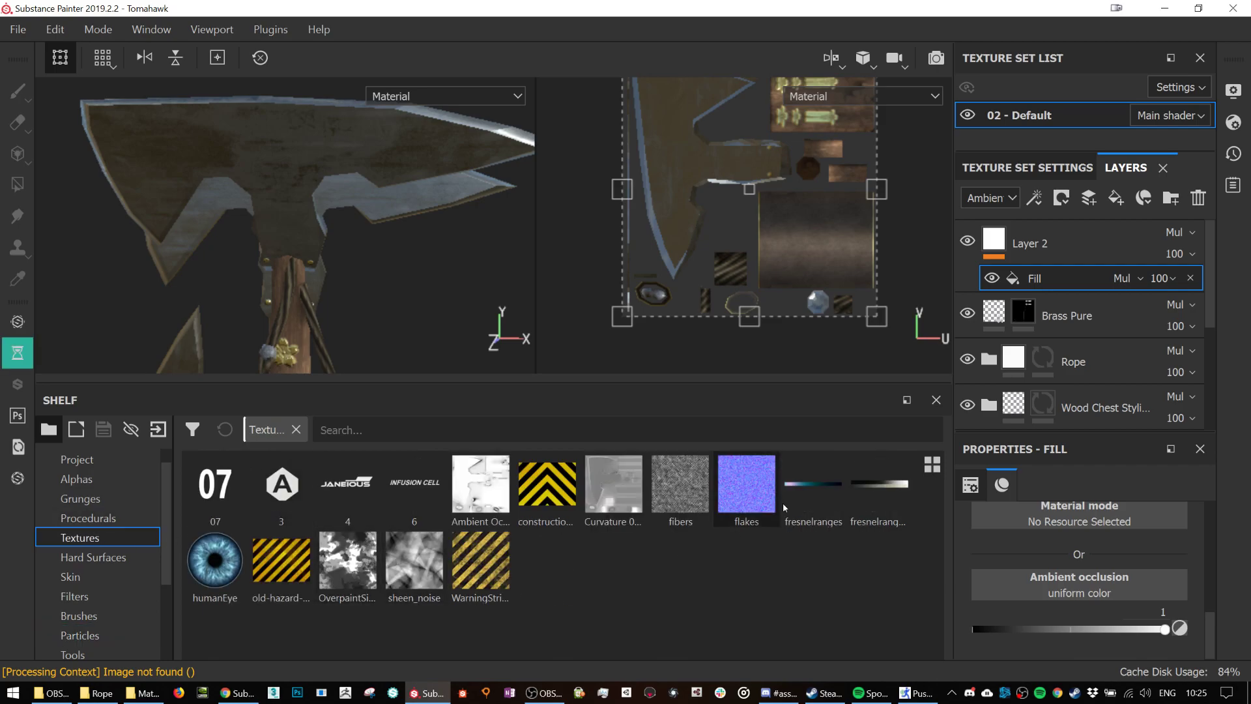
pyautogui.moveTo(481, 497); pyautogui.dragTo(1094, 590)
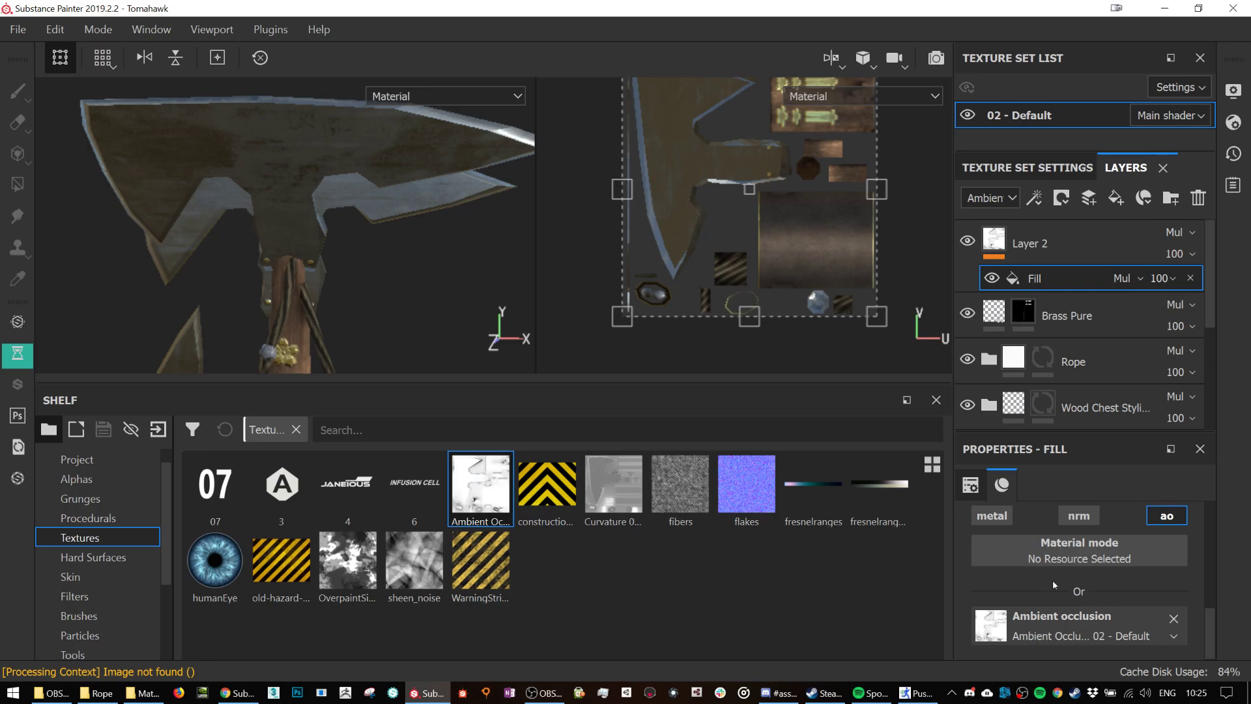
pyautogui.scroll(3, 290, 235)
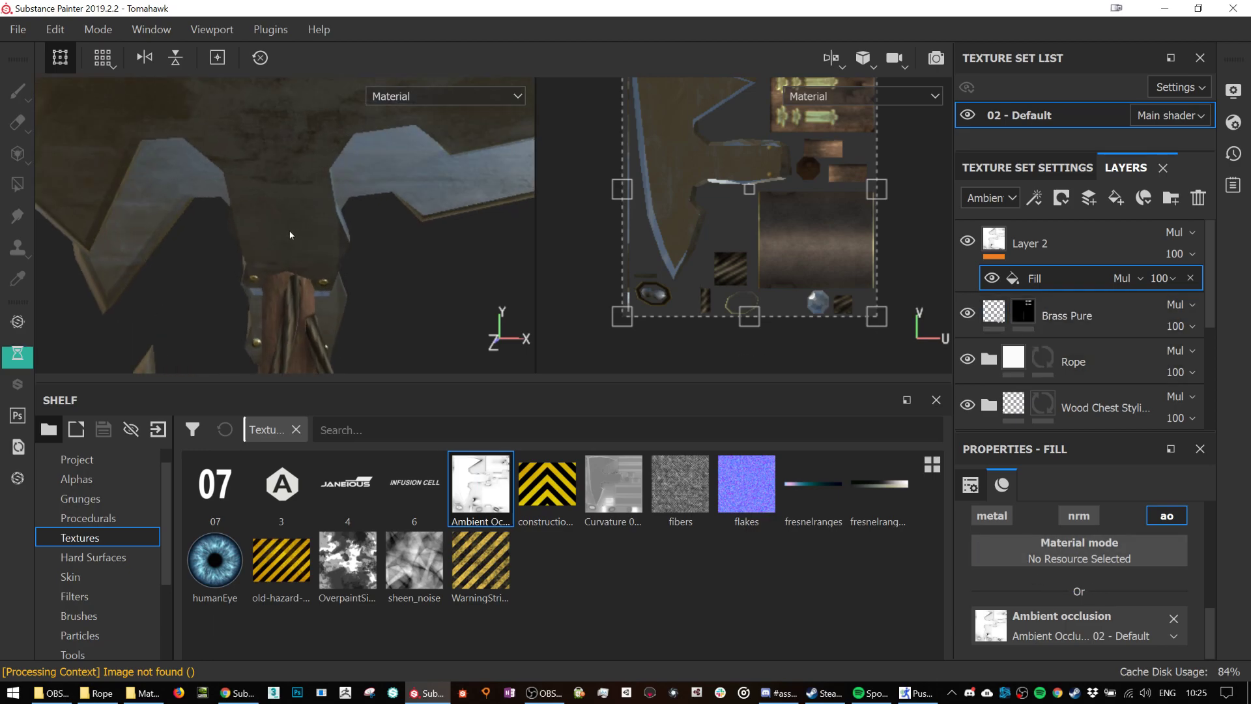
# - Switch the layer stack's displayed channel to Base Color and select Layer 2's fill effect
pyautogui.scroll(1, 291, 235)
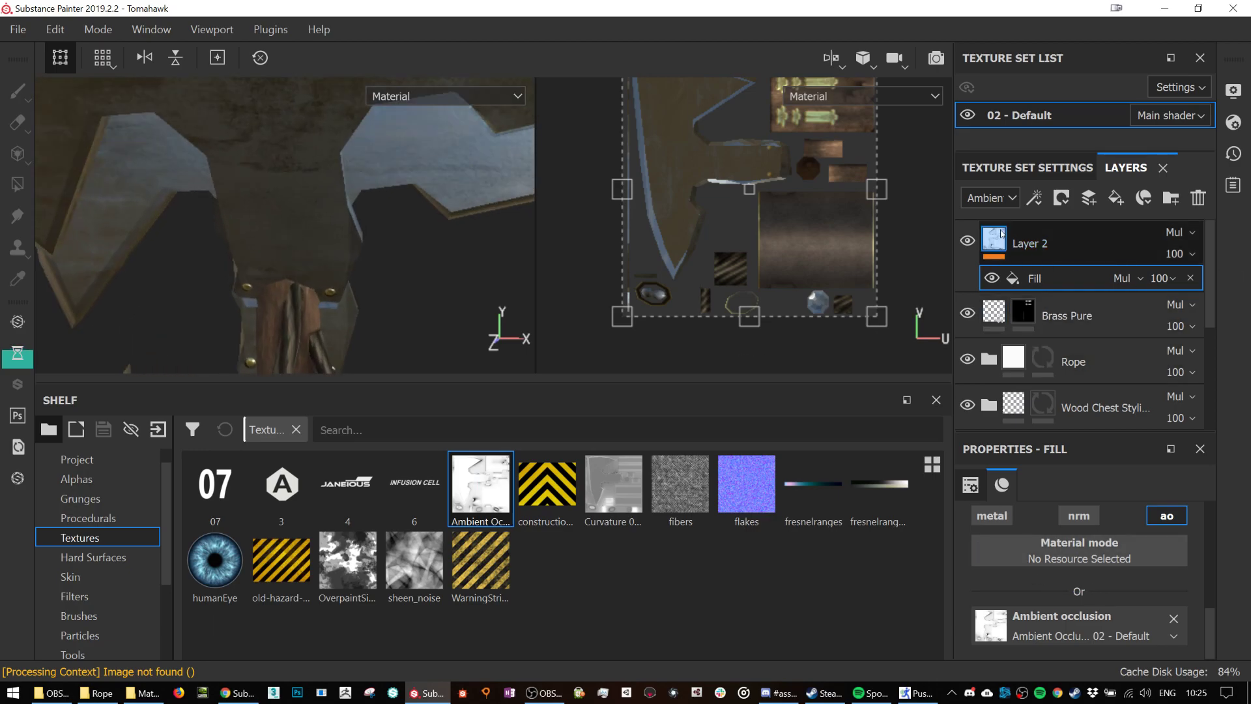
pyautogui.click(990, 197)
pyautogui.scroll(3, 984, 235)
pyautogui.click(981, 215)
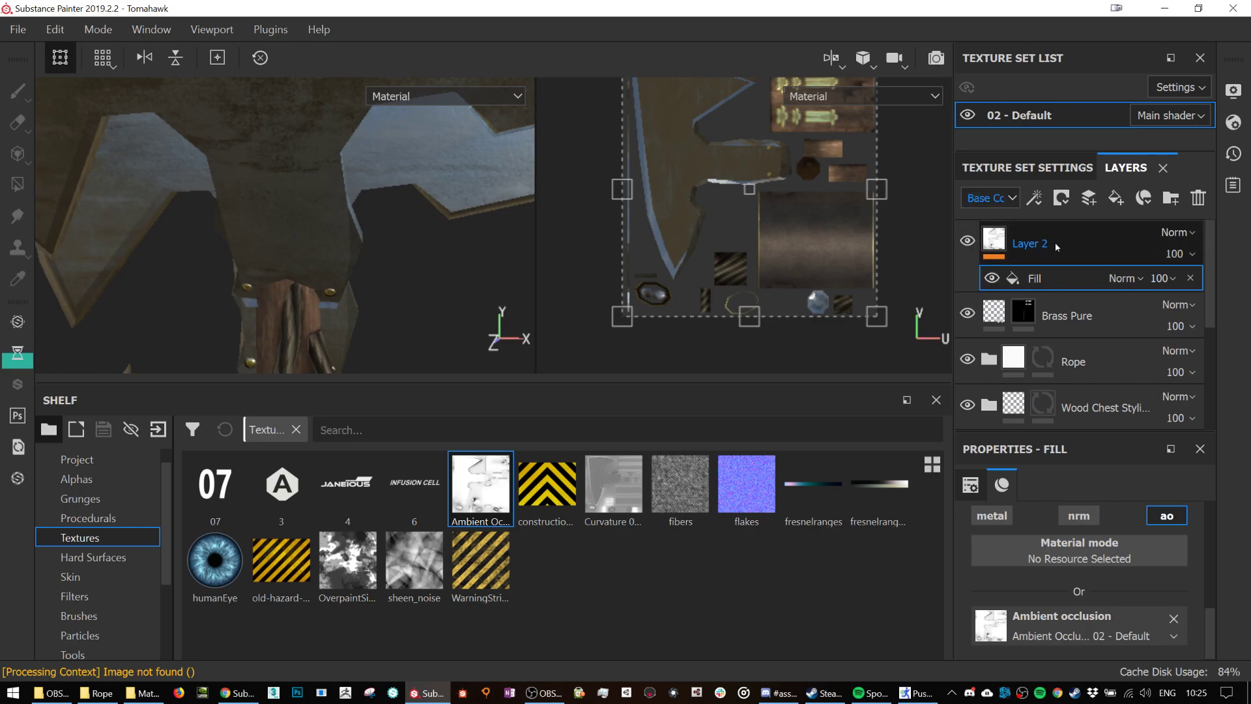
pyautogui.click(1053, 255)
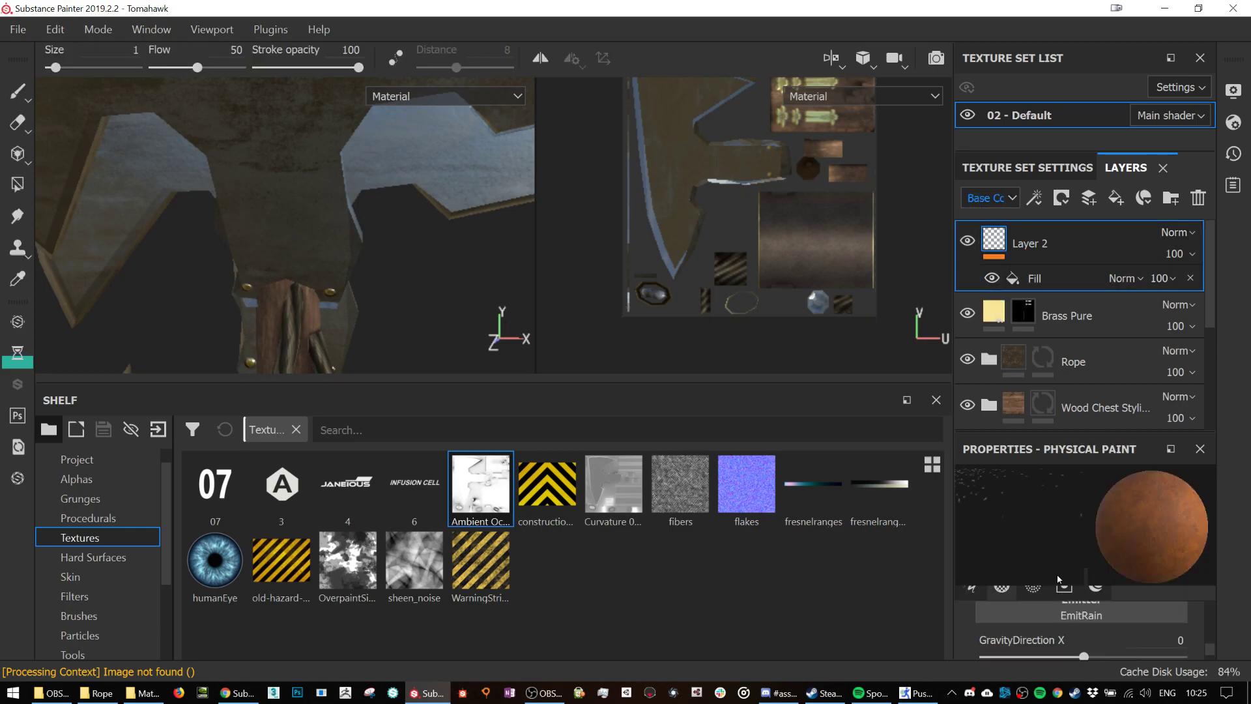
pyautogui.click(1049, 281)
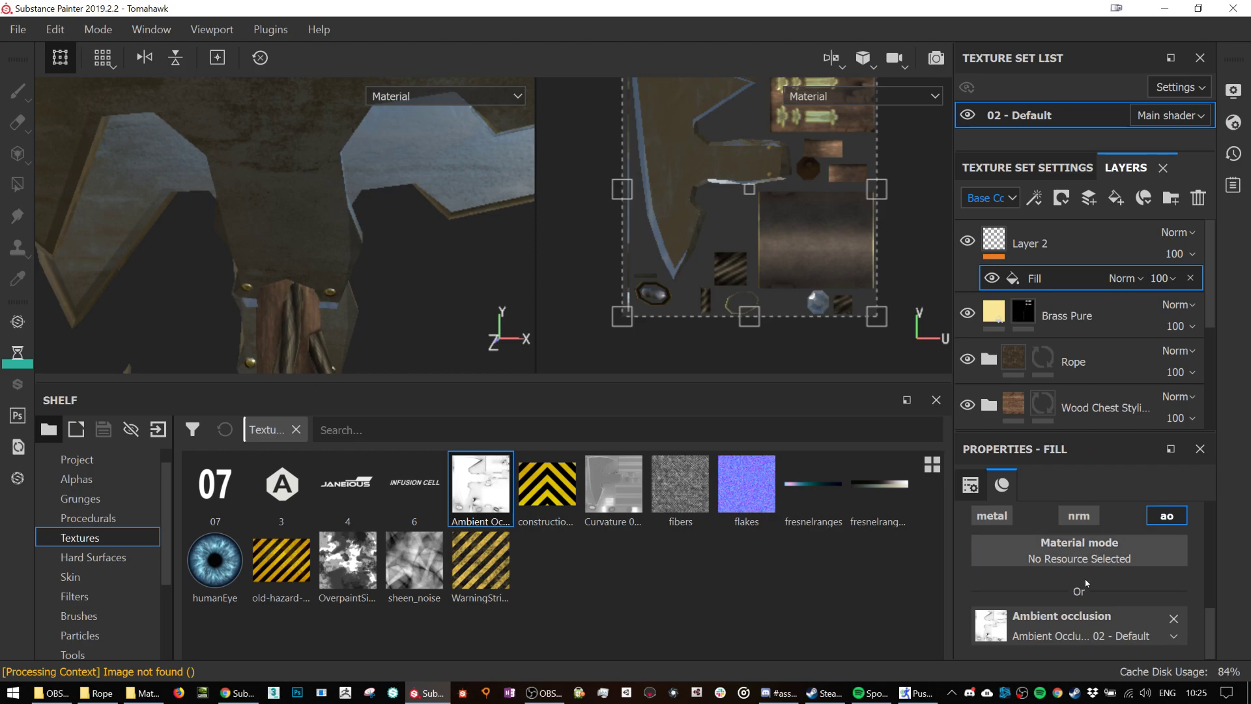
# - Enable the color channel on the fill effect and assign the baked Ambient Occlusion texture to its base color
pyautogui.scroll(-5, 1089, 581)
pyautogui.click(992, 608)
pyautogui.scroll(-3, 1088, 582)
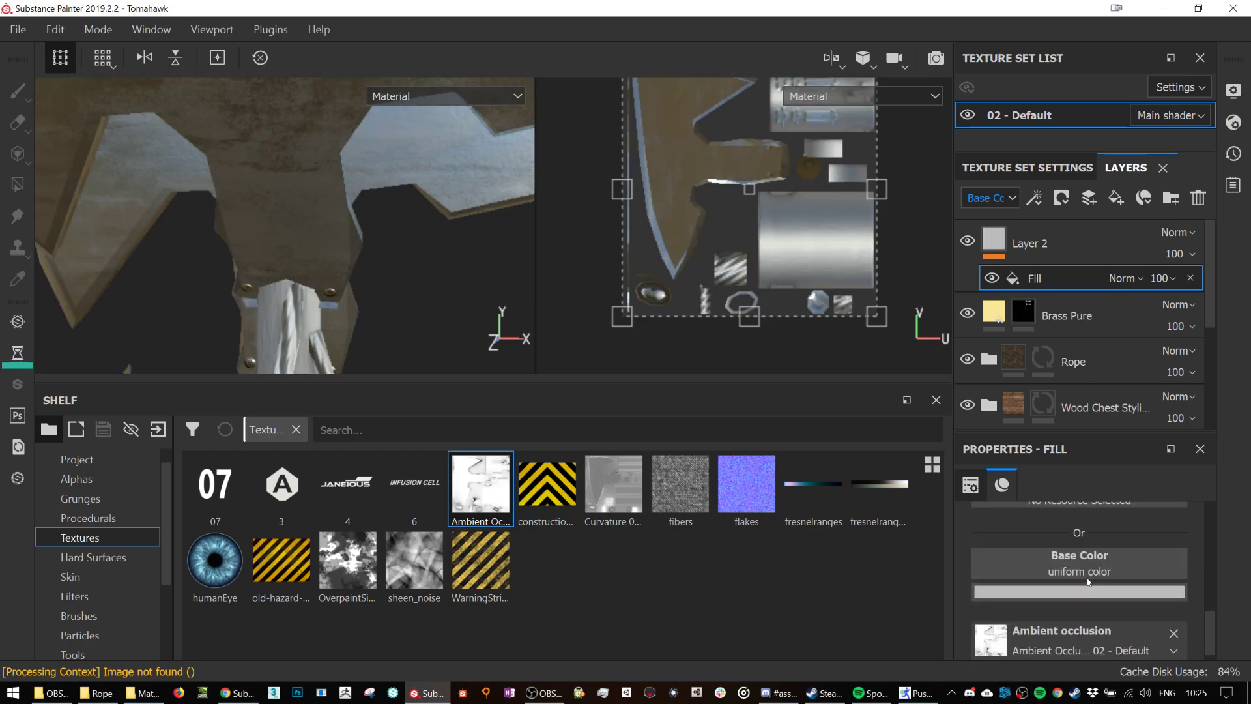
pyautogui.moveTo(498, 498); pyautogui.dragTo(1069, 562)
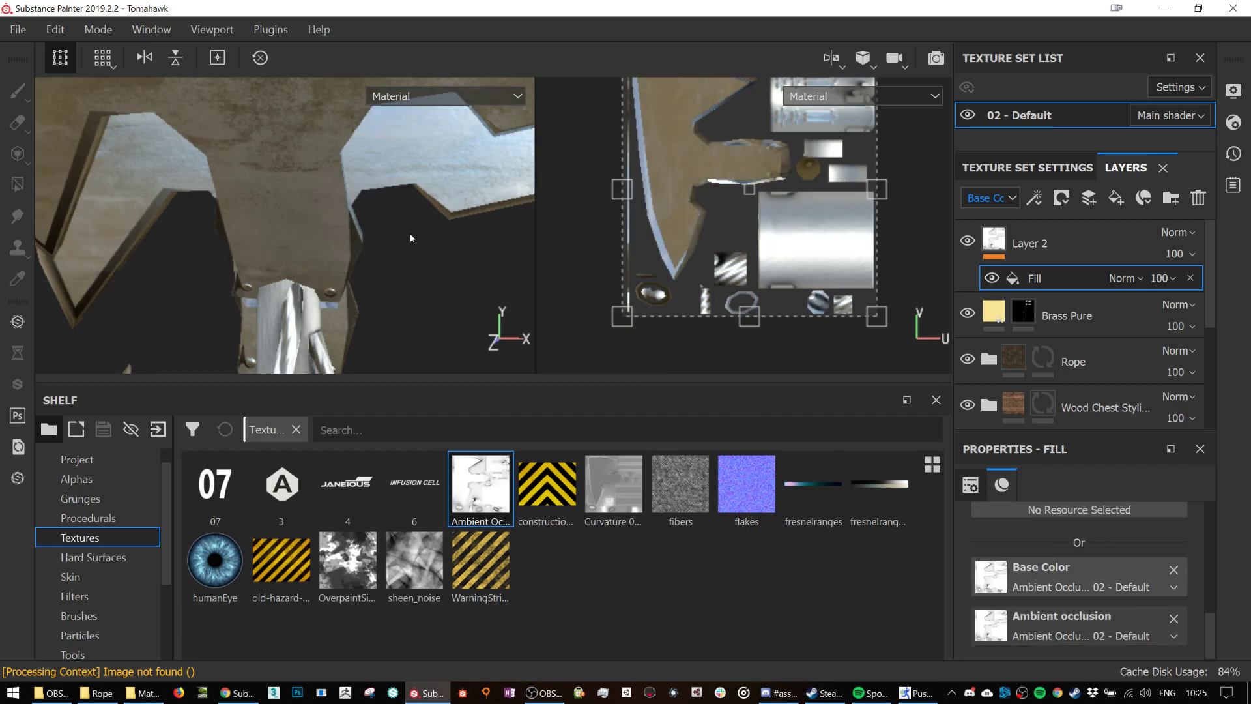
# - Set Layer 2's base color blend mode to Multiply
pyautogui.hotkey('ctrl', 's')
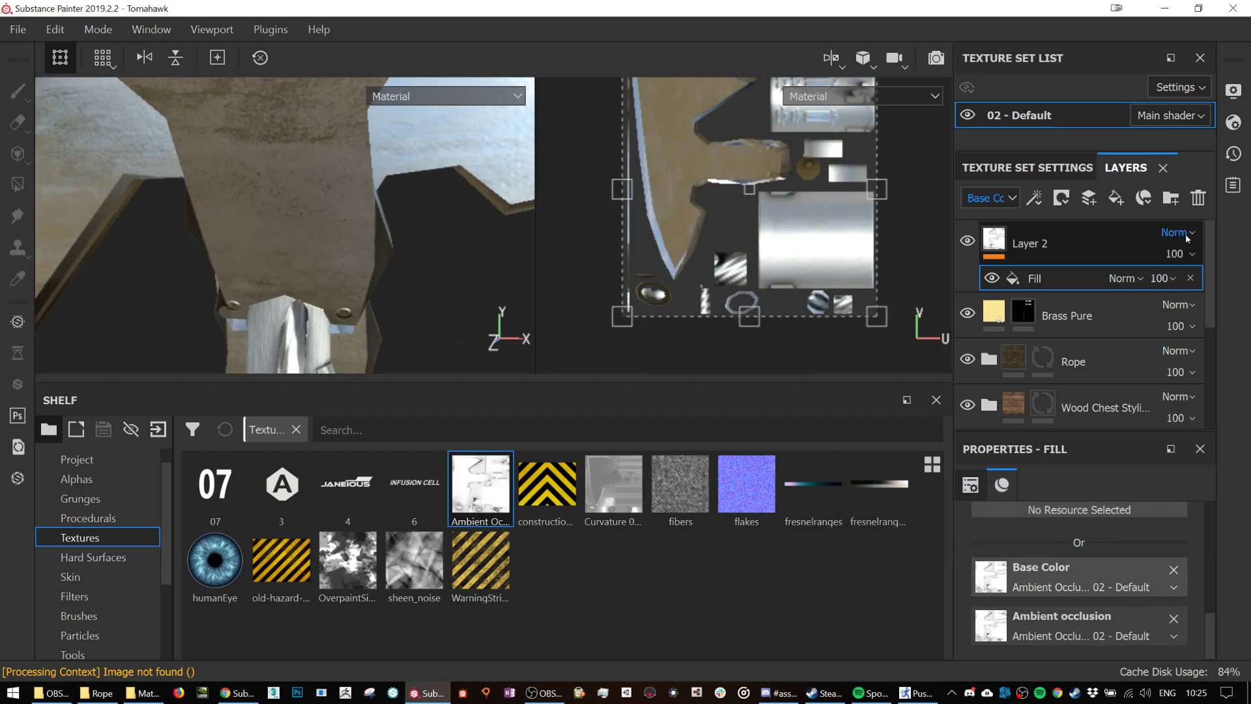
pyautogui.click(1187, 239)
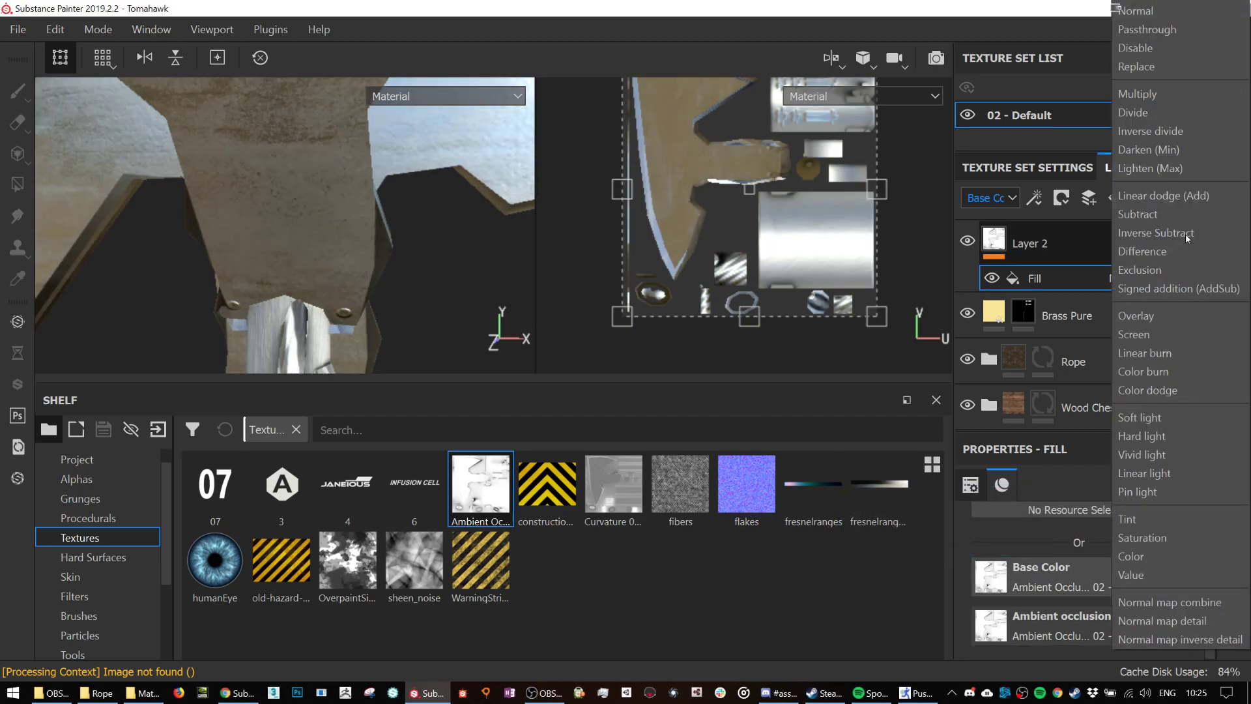
pyautogui.click(1156, 95)
pyautogui.press('f')
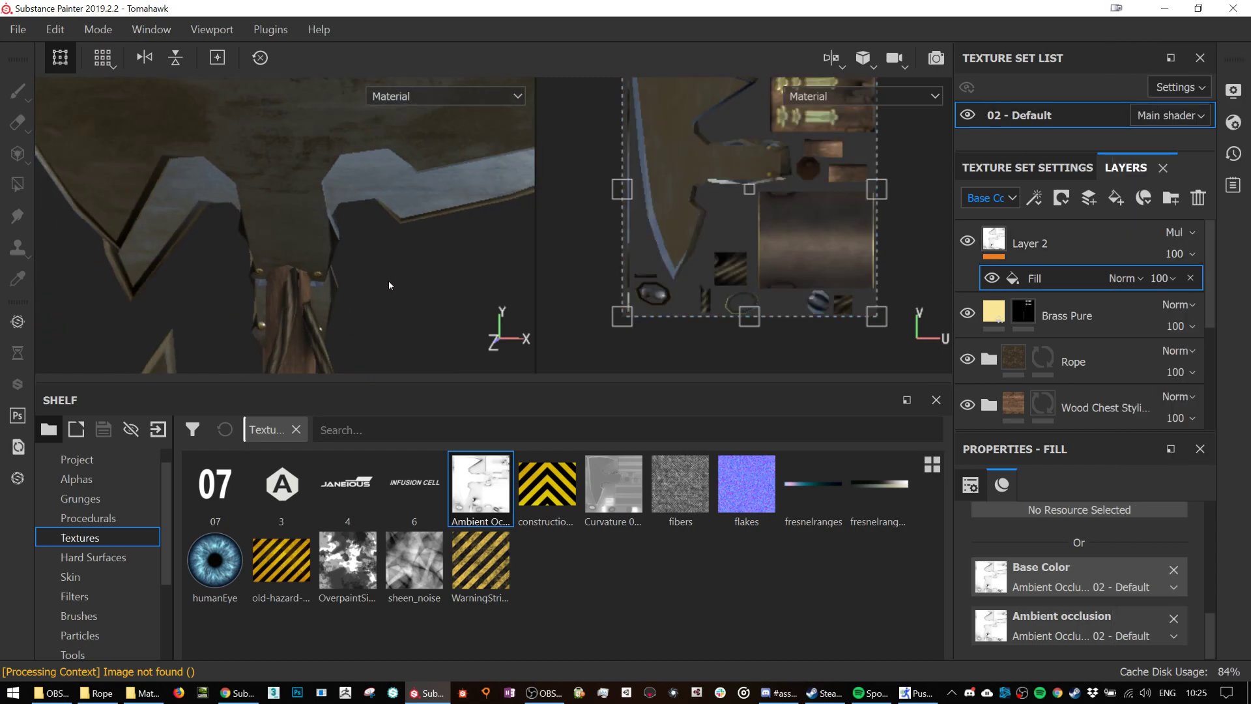
# - Toggle Layer 2's visibility repeatedly to compare the tomahawk with and without the ambient occlusion, including from another angle
pyautogui.click(969, 243)
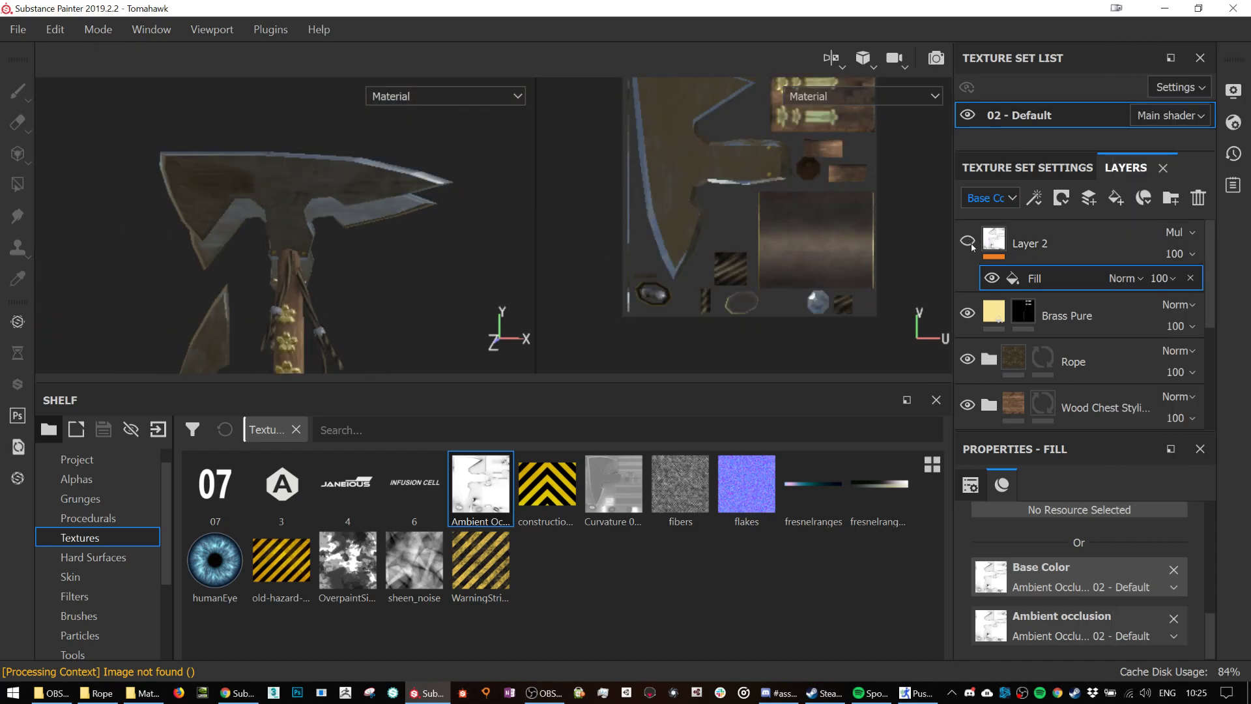
pyautogui.click(969, 242)
pyautogui.click(969, 242)
pyautogui.click(969, 241)
pyautogui.click(969, 242)
pyautogui.click(970, 242)
pyautogui.click(970, 243)
pyautogui.click(970, 242)
pyautogui.click(970, 243)
pyautogui.click(970, 242)
pyautogui.click(970, 243)
pyautogui.keyDown('alt'); pyautogui.moveTo(423, 287); pyautogui.dragTo(456, 256); pyautogui.keyUp('alt')
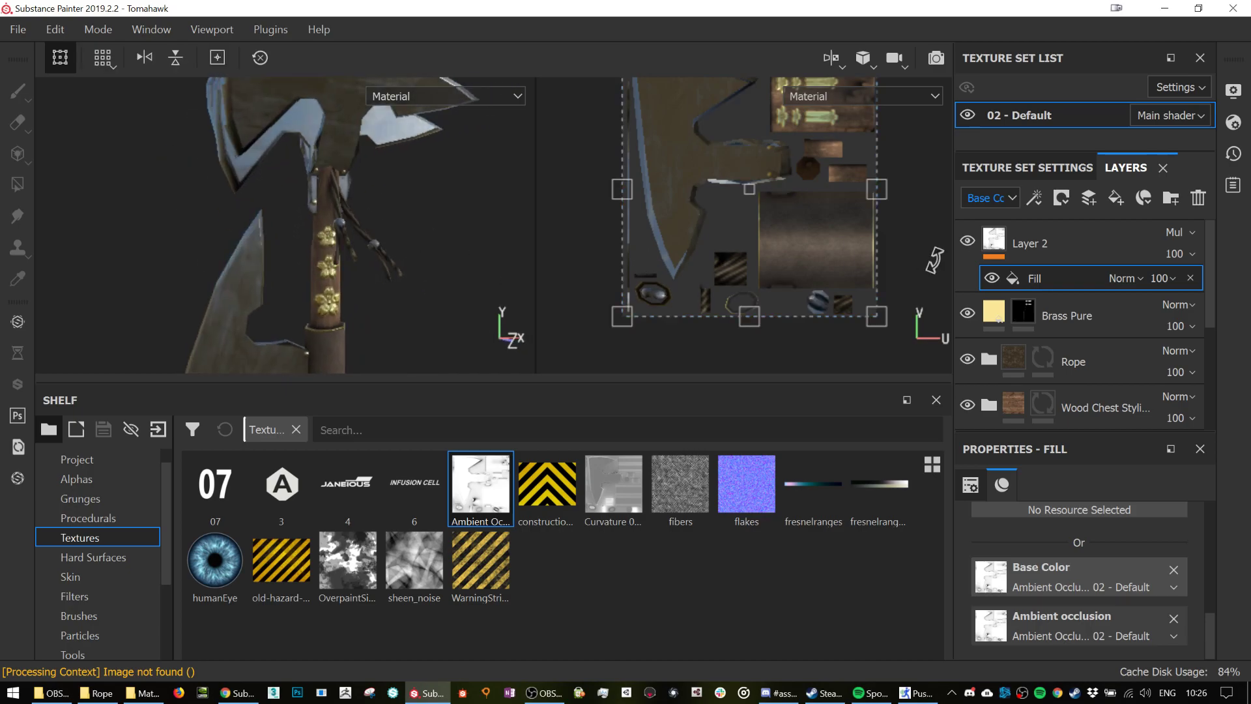
pyautogui.click(969, 242)
pyautogui.click(976, 245)
pyautogui.click(967, 242)
pyautogui.click(967, 242)
# - Lower Layer 2's base color opacity to 64 and check the shading up close around the handle
pyautogui.click(1193, 255)
pyautogui.moveTo(1197, 291)
pyautogui.mouseDown()
pyautogui.moveTo(1187, 290)
pyautogui.moveTo(1237, 289)
pyautogui.moveTo(1211, 293)
pyautogui.mouseUp()
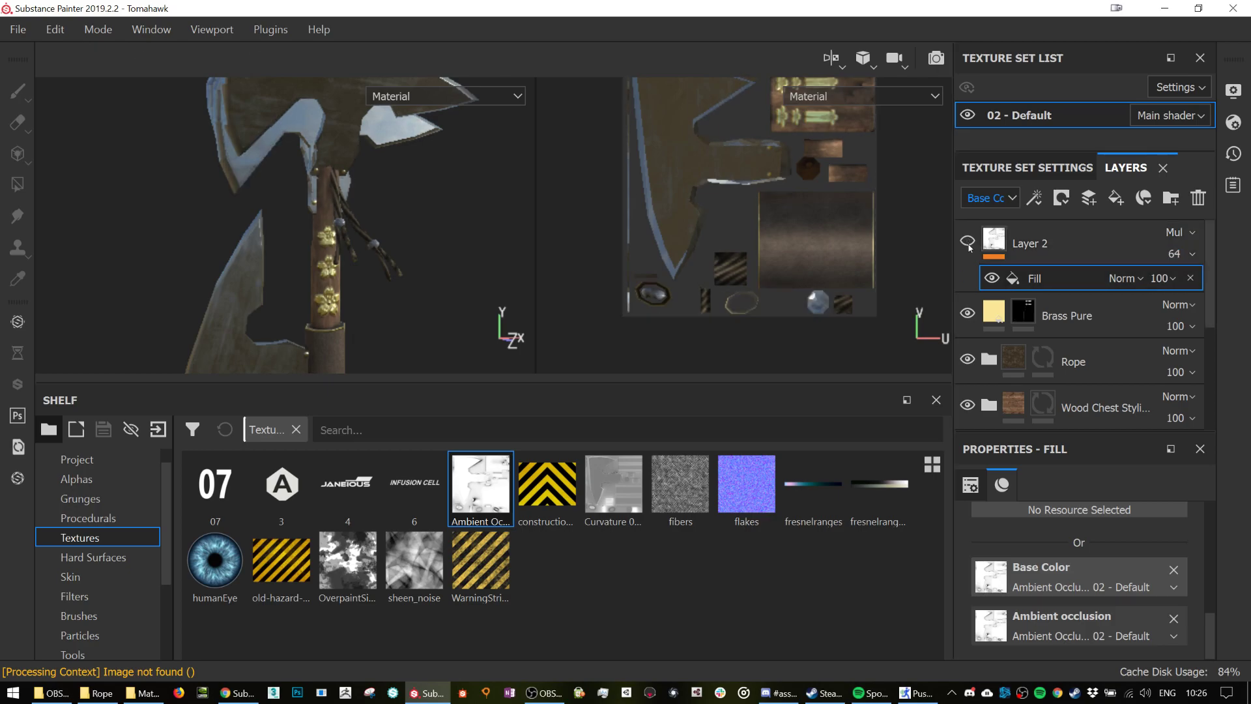
pyautogui.scroll(-4, 352, 303)
pyautogui.scroll(10, 319, 341)
pyautogui.keyDown('alt'); pyautogui.moveTo(317, 297); pyautogui.dragTo(346, 297, button='middle'); pyautogui.keyUp('alt')
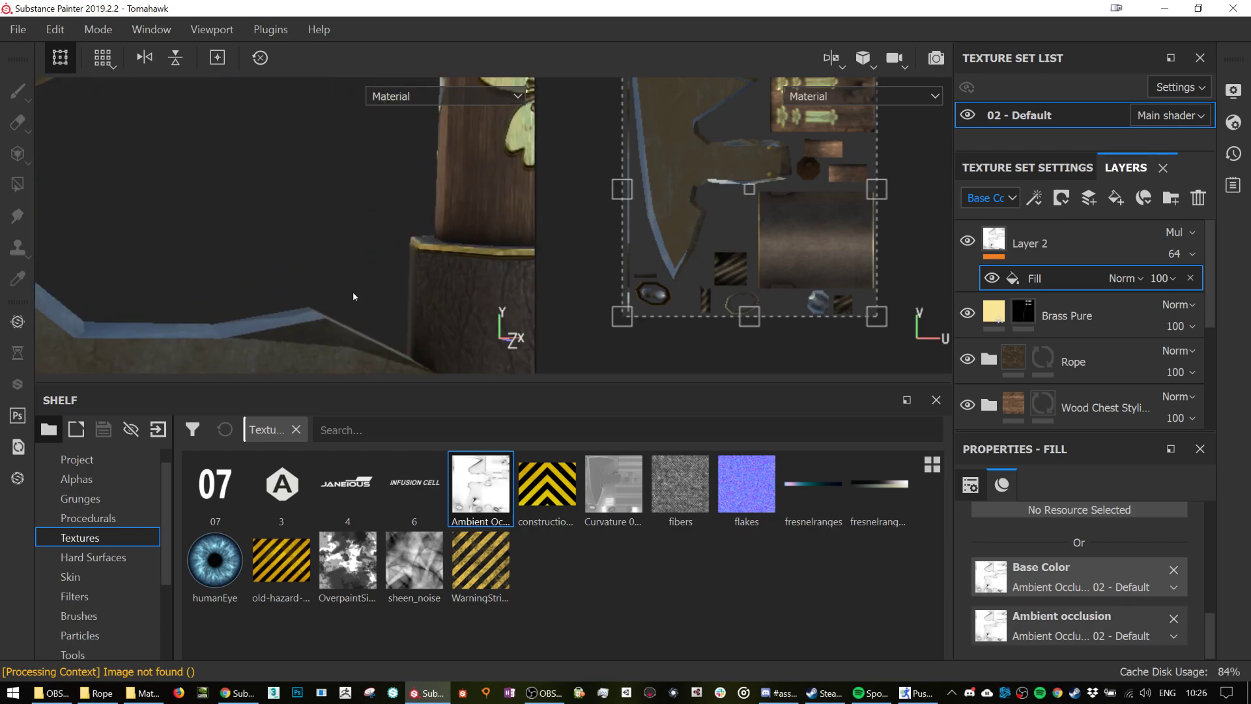
pyautogui.scroll(-3, 466, 242)
pyautogui.keyDown('alt'); pyautogui.moveTo(492, 246); pyautogui.dragTo(347, 249, button='middle'); pyautogui.keyUp('alt')
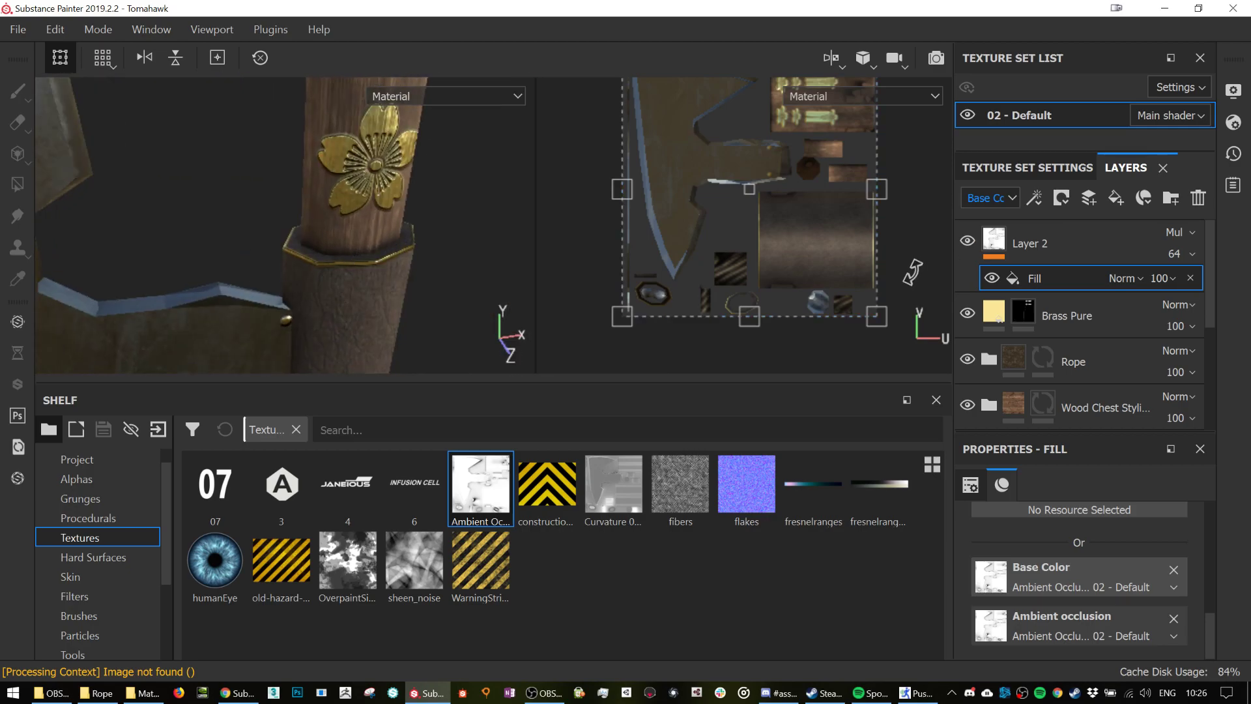
# - Display the Ambient occlusion channel in the layer stack, and remove that channel from the texture set's channels
pyautogui.click(999, 204)
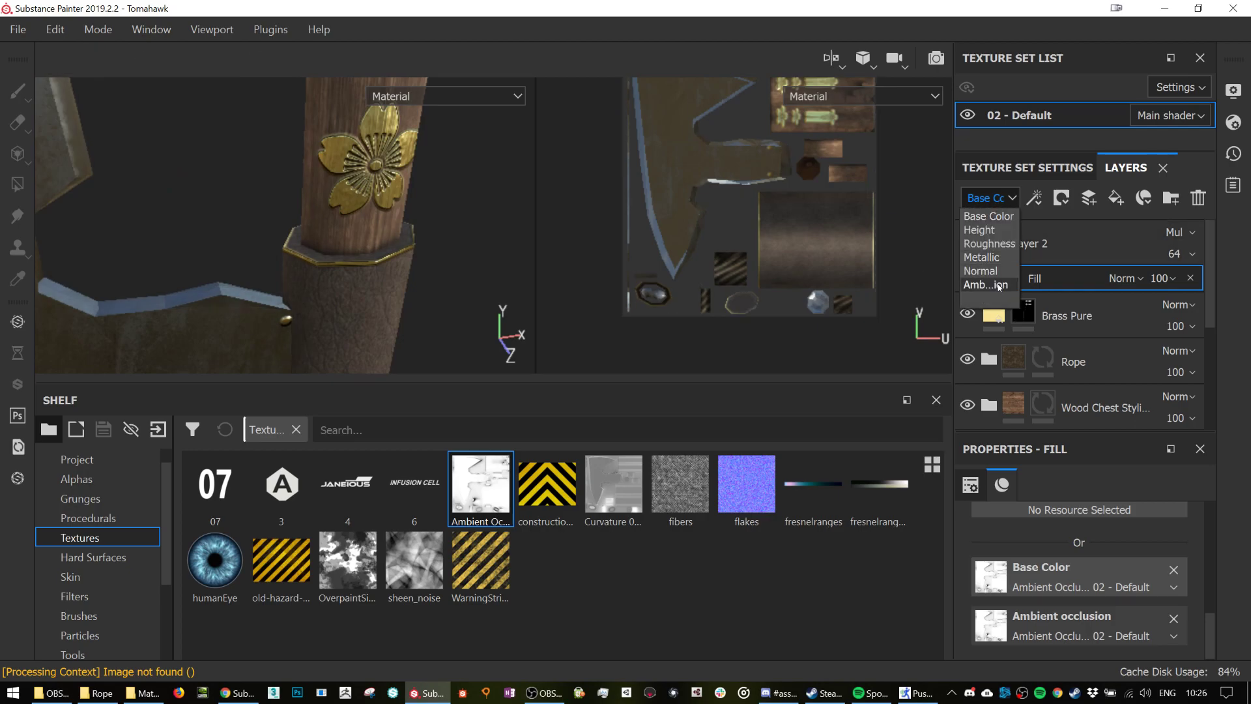
pyautogui.click(994, 286)
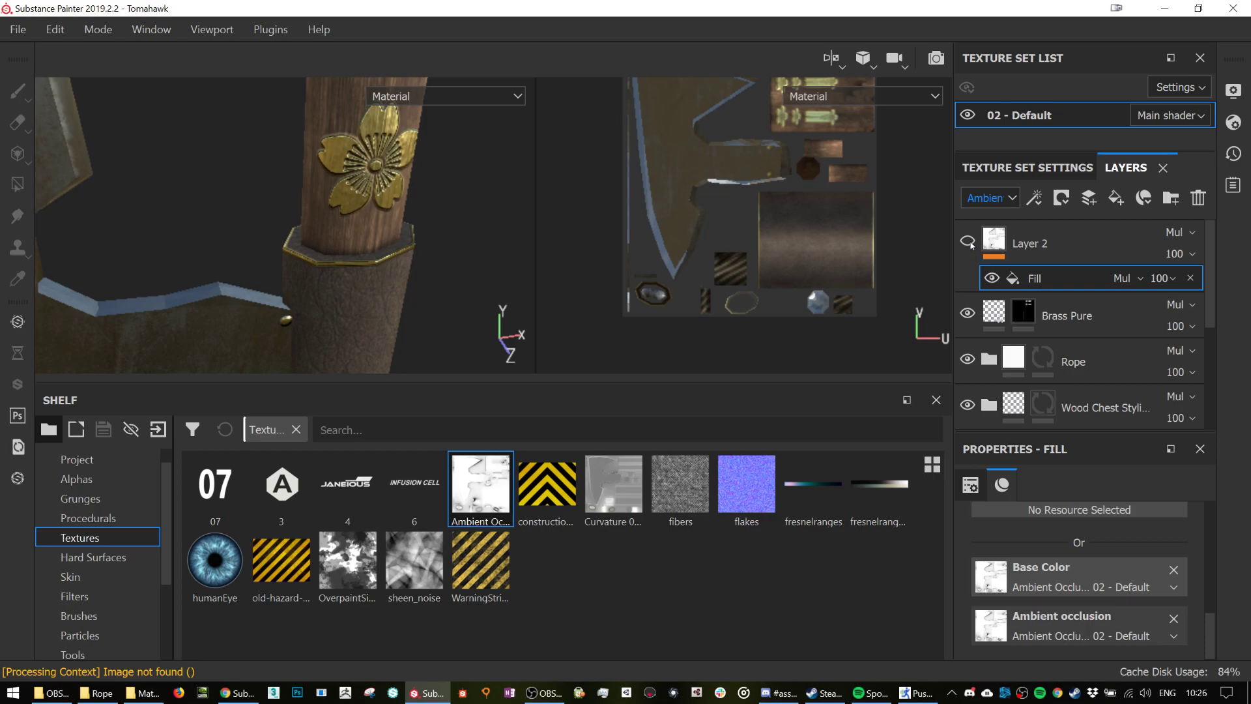
pyautogui.click(1029, 170)
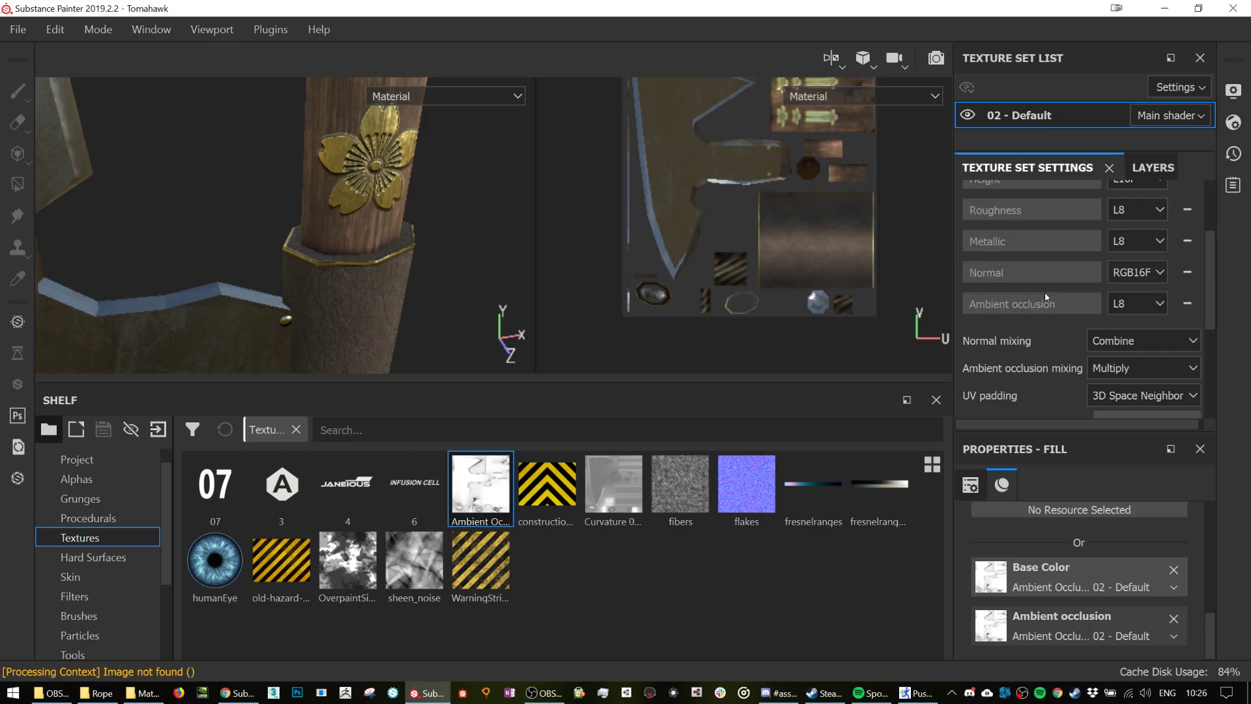
pyautogui.click(1187, 304)
pyautogui.moveTo(376, 249)
pyautogui.keyDown('alt'); pyautogui.mouseDown()
pyautogui.moveTo(333, 241)
pyautogui.moveTo(365, 254)
pyautogui.mouseUp(); pyautogui.keyUp('alt')
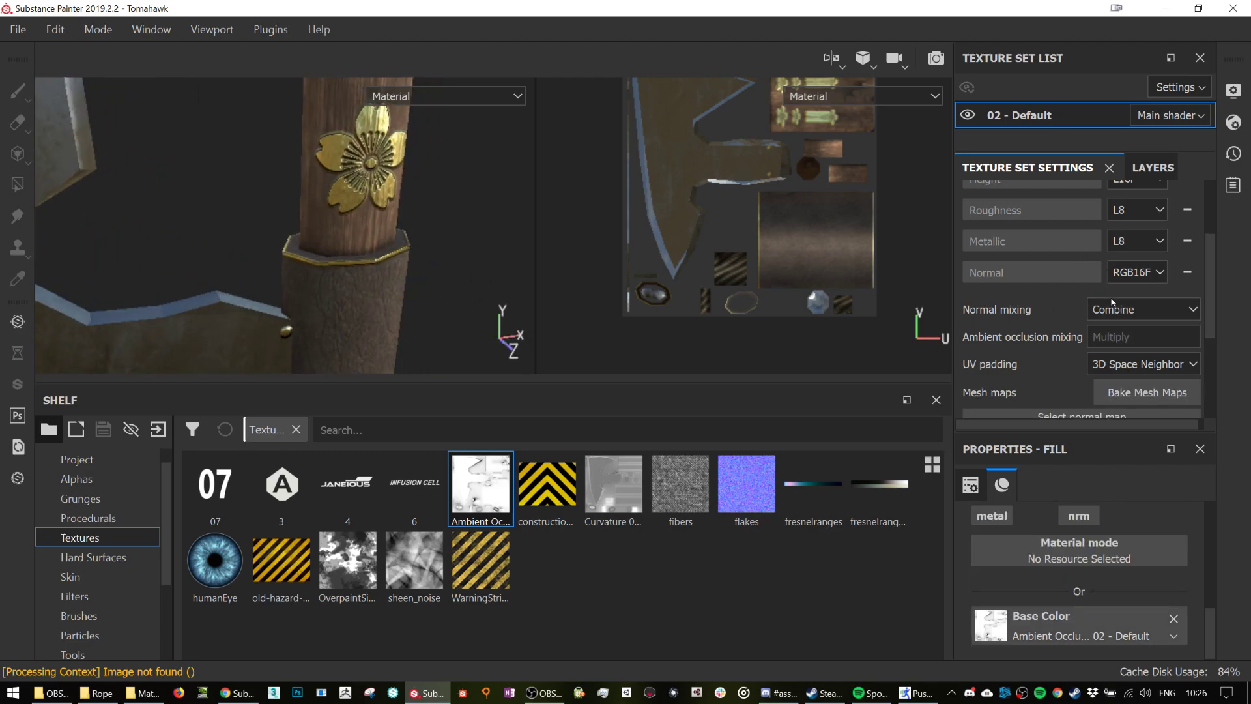
# - Remove the texture set's ambient occlusion mesh map to compare the handle's shading, and reassign the baked Ambient Occlusion texture to it
pyautogui.scroll(2, 1177, 192)
pyautogui.scroll(-4, 1108, 242)
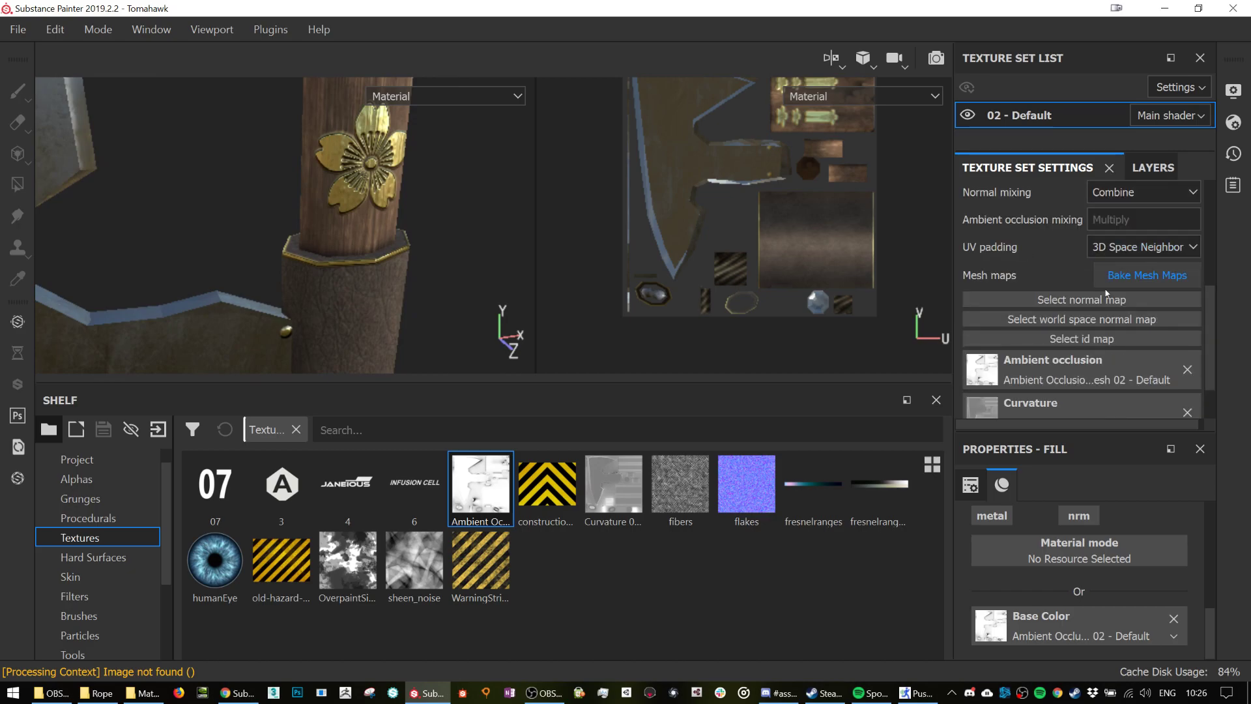
pyautogui.click(1188, 369)
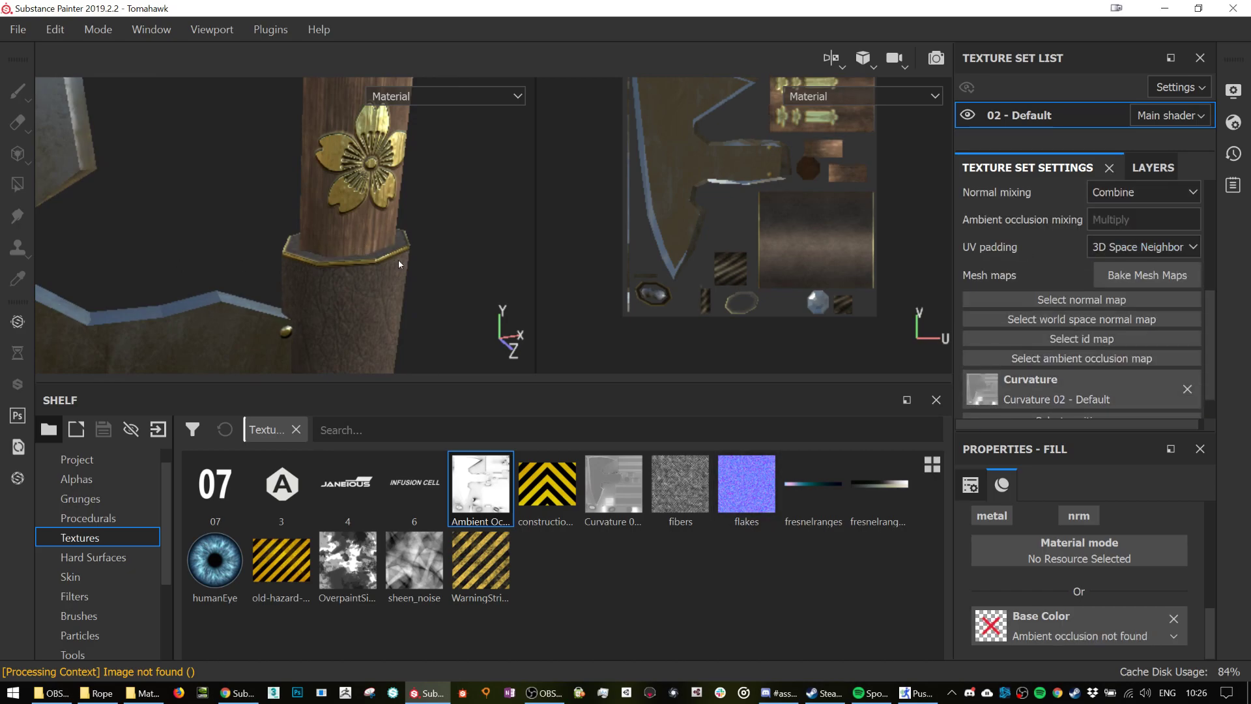
pyautogui.keyDown('alt'); pyautogui.moveTo(393, 260); pyautogui.dragTo(373, 240); pyautogui.keyUp('alt')
pyautogui.scroll(-2, 357, 254)
pyautogui.scroll(6, 357, 255)
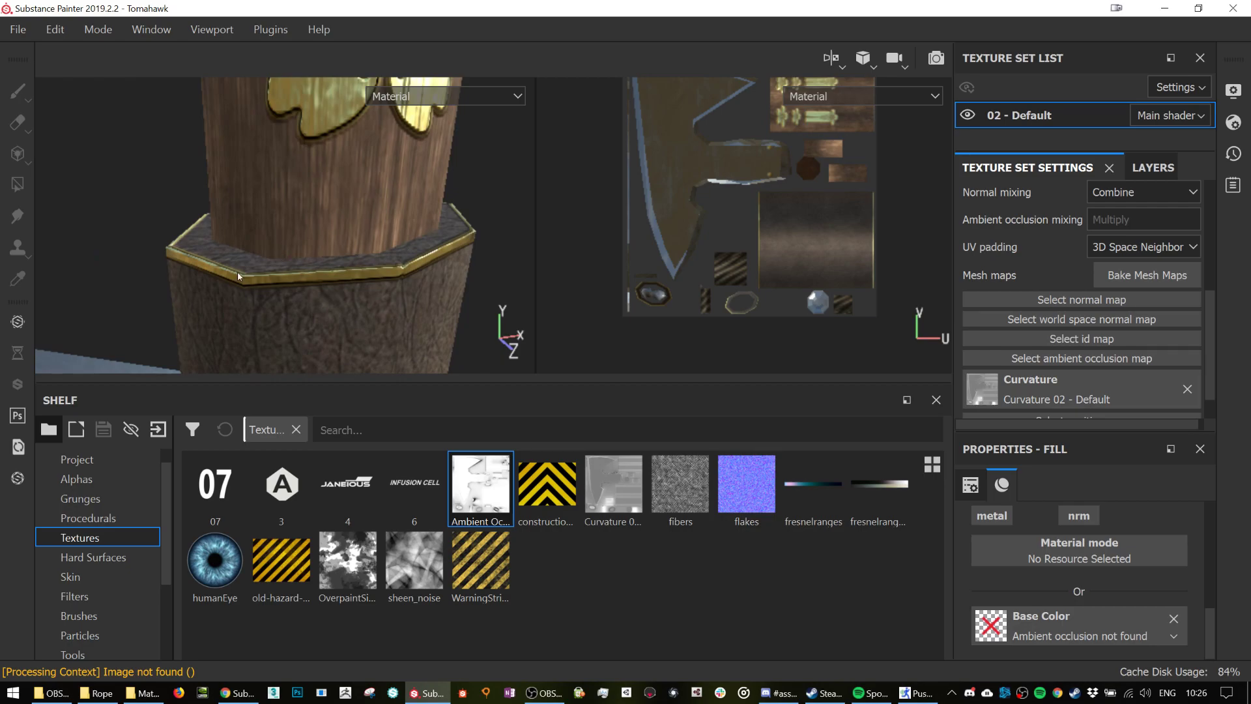
pyautogui.moveTo(486, 501); pyautogui.dragTo(1062, 364)
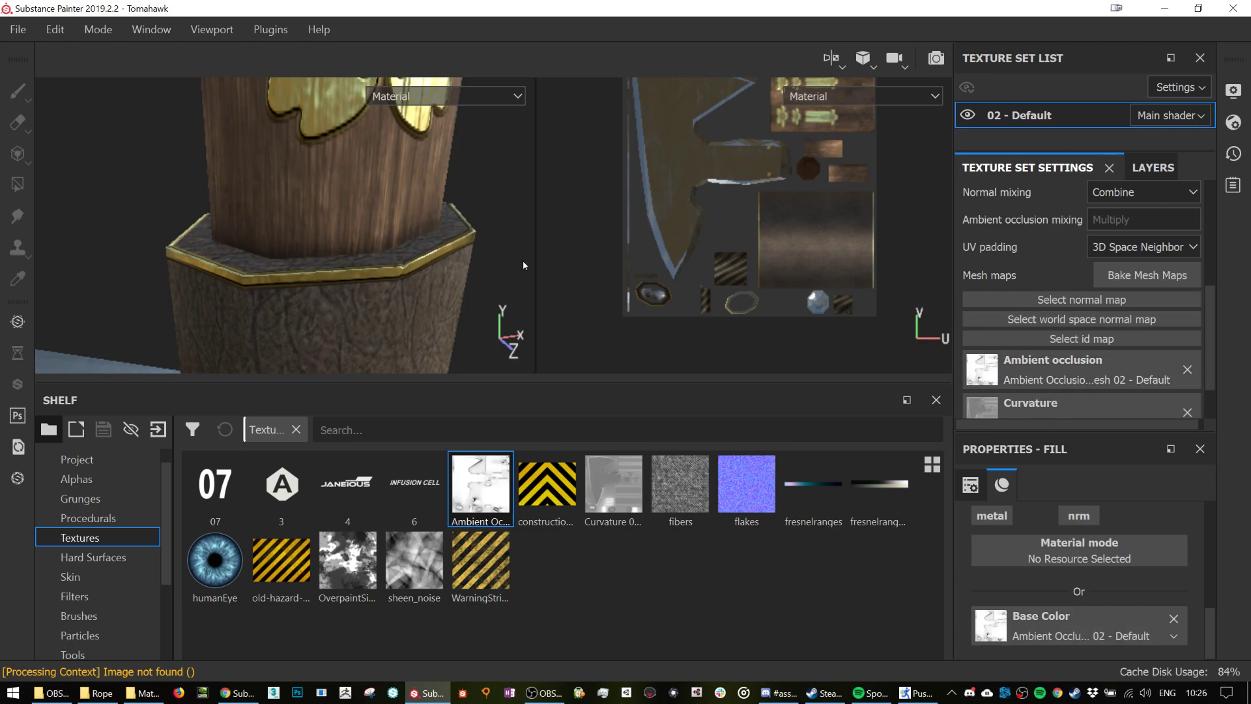
pyautogui.scroll(-5, 523, 260)
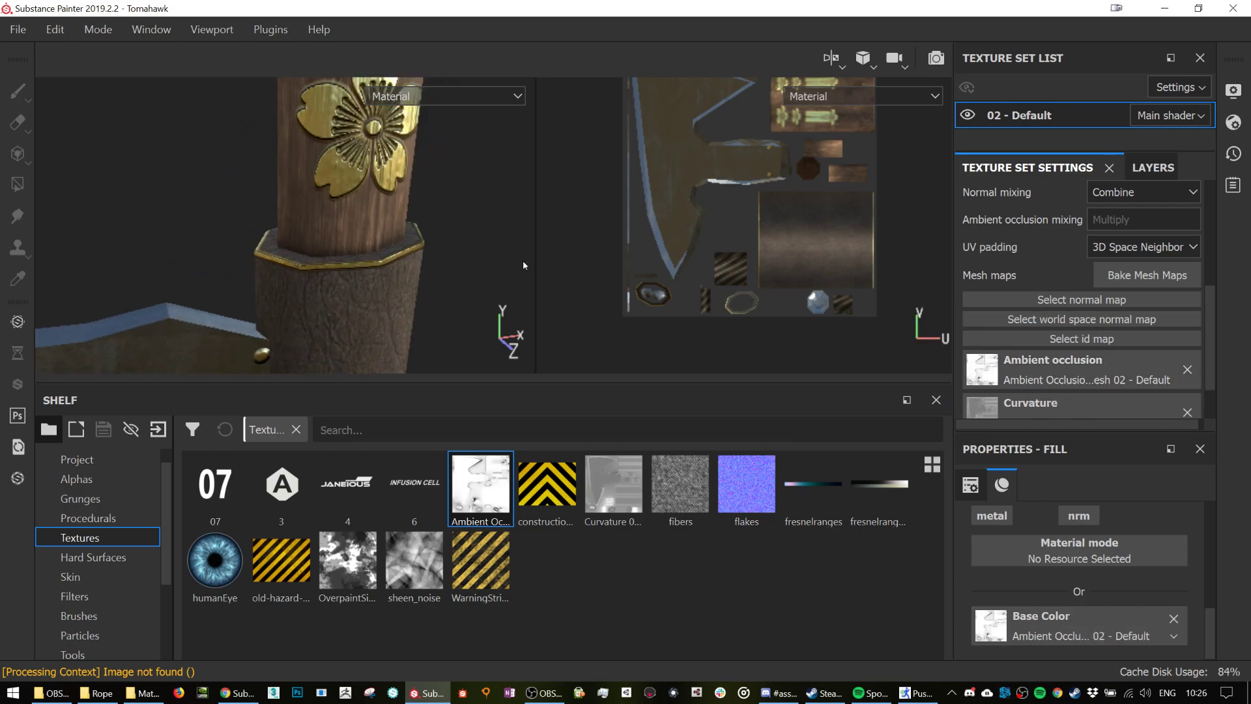
pyautogui.keyDown('alt'); pyautogui.moveTo(399, 226); pyautogui.dragTo(358, 303); pyautogui.keyUp('alt')
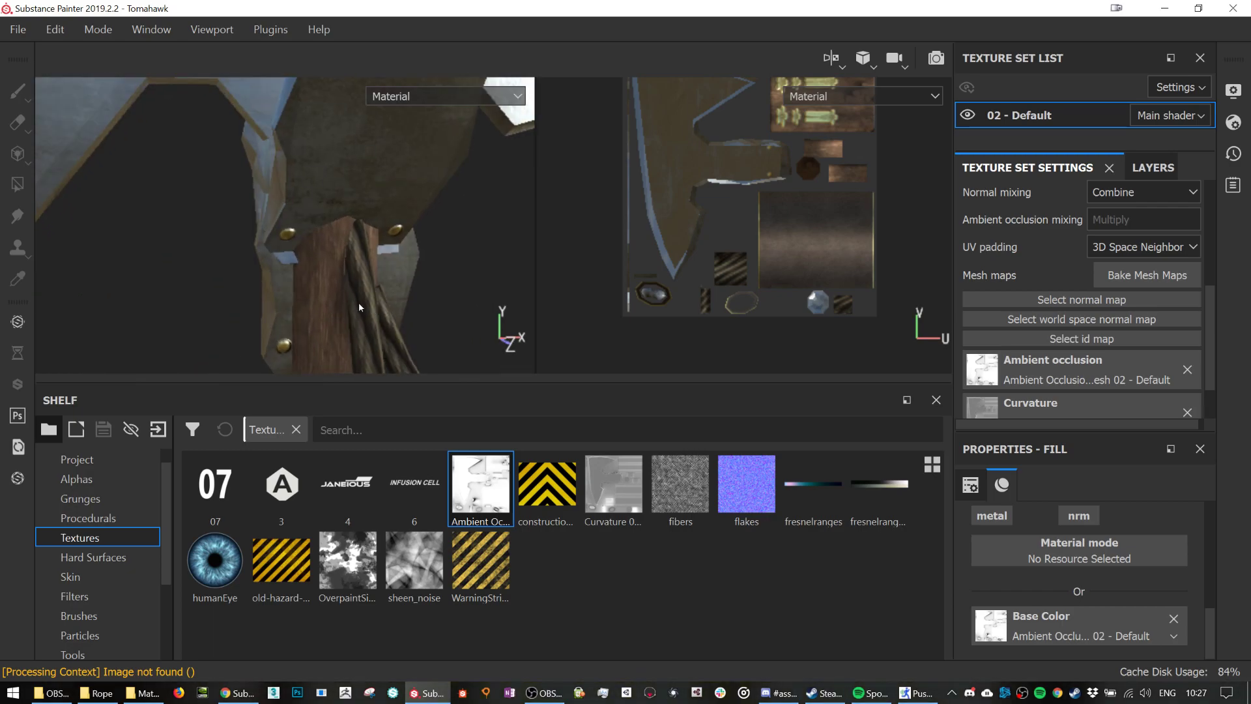
# - Remove the ambient occlusion mesh map once more and undo the removal, checking the shading below the axe head
pyautogui.click(1188, 369)
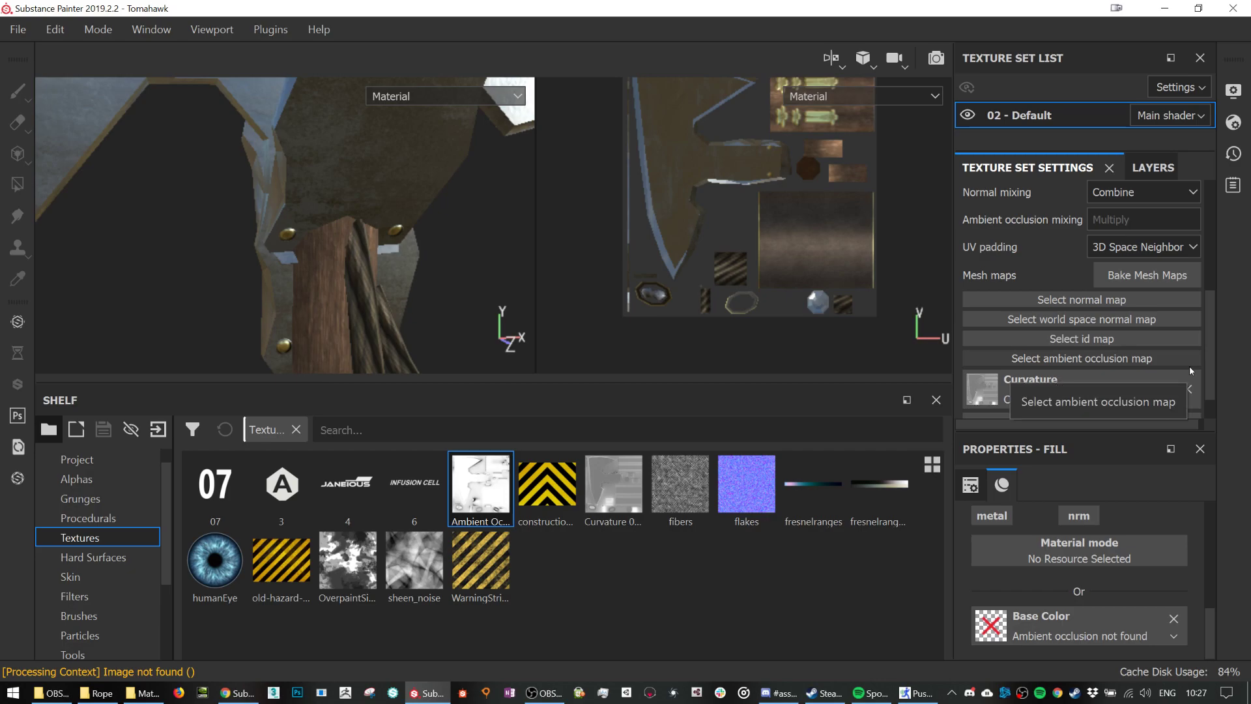
pyautogui.hotkey('ctrl', 'z')
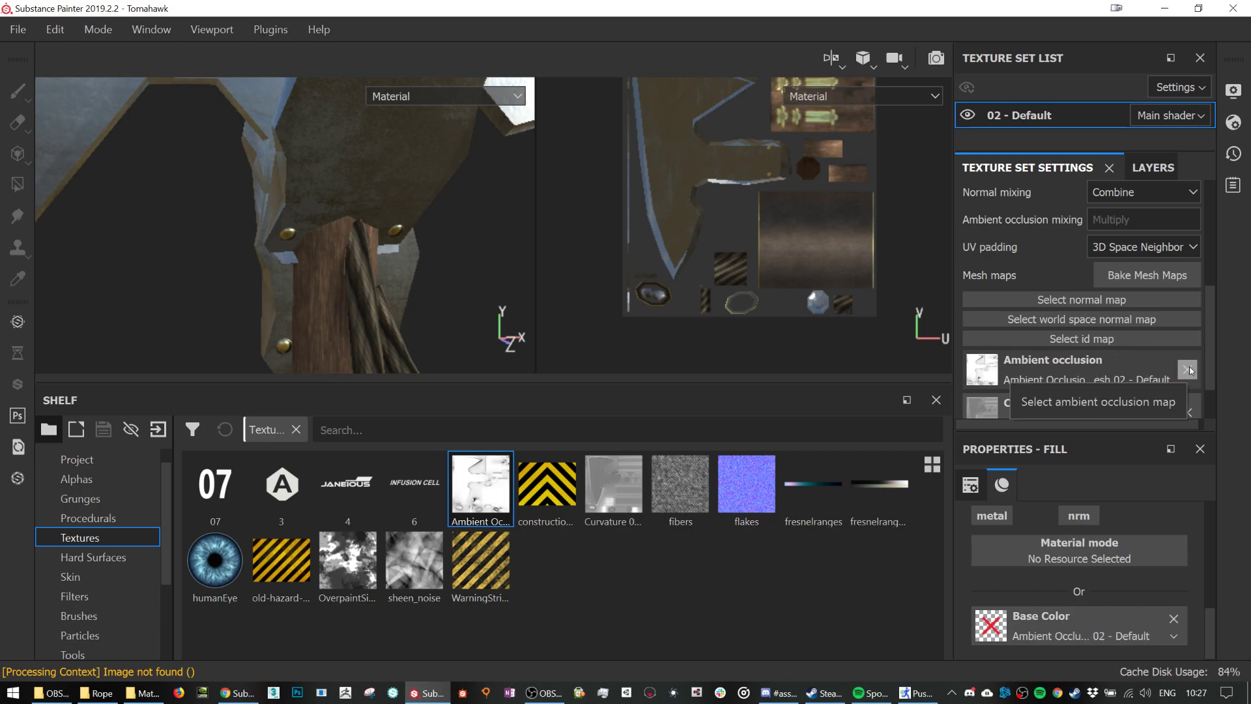
pyautogui.keyDown('alt'); pyautogui.moveTo(378, 280); pyautogui.dragTo(304, 311); pyautogui.keyUp('alt')
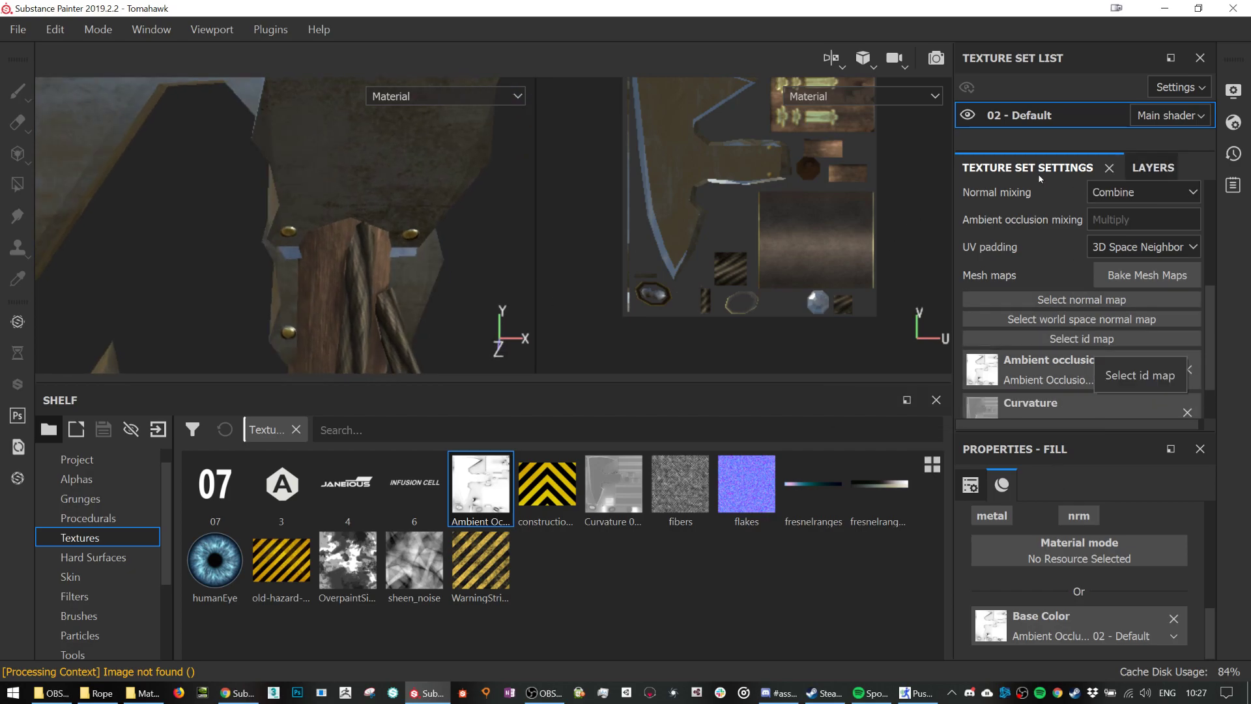
# - Return to the layer stack and reduce Layer 2's base color opacity to 34
pyautogui.click(1144, 173)
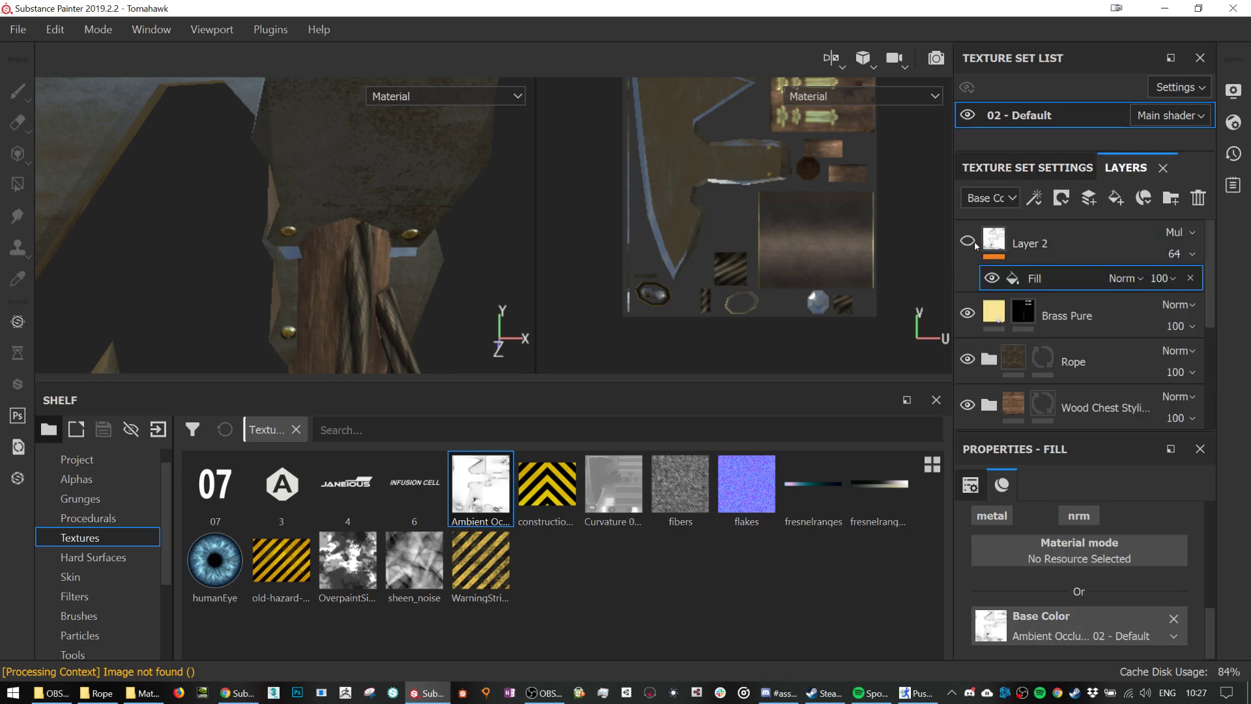
pyautogui.click(1018, 249)
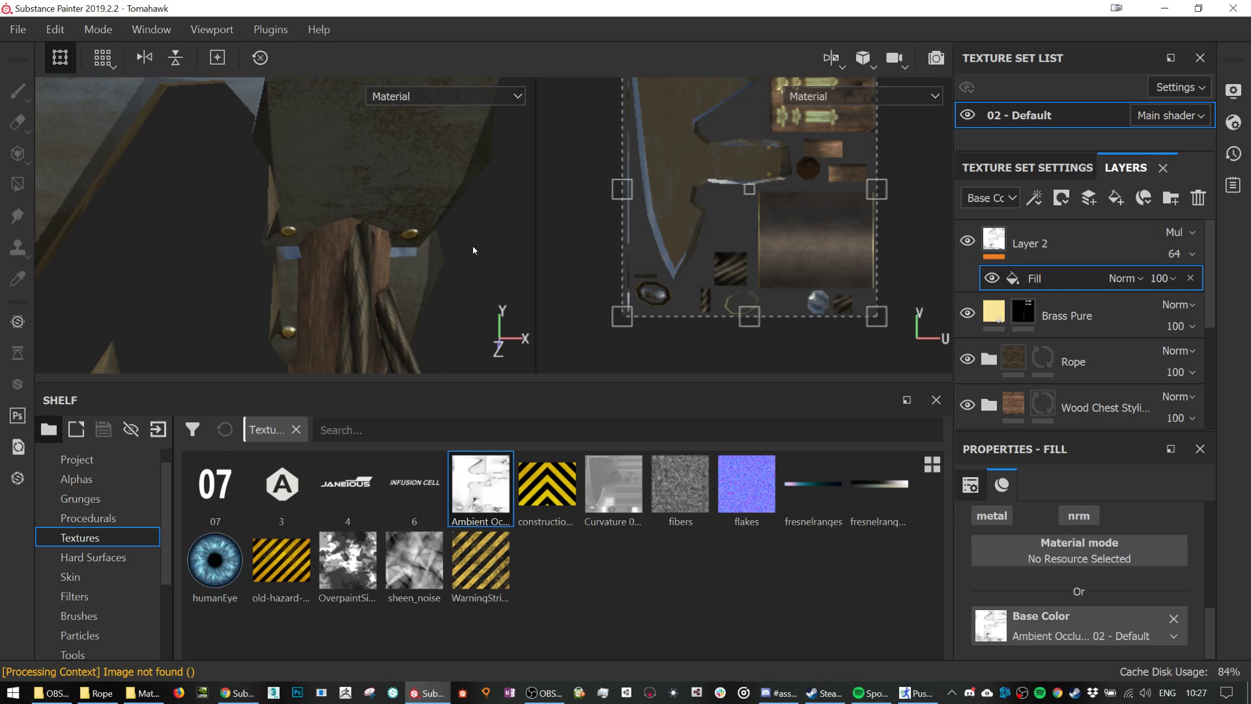
pyautogui.scroll(-2, 456, 260)
pyautogui.keyDown('alt'); pyautogui.moveTo(417, 301); pyautogui.dragTo(390, 224); pyautogui.keyUp('alt')
pyautogui.click(1174, 254)
pyautogui.moveTo(1214, 290); pyautogui.dragTo(1187, 293)
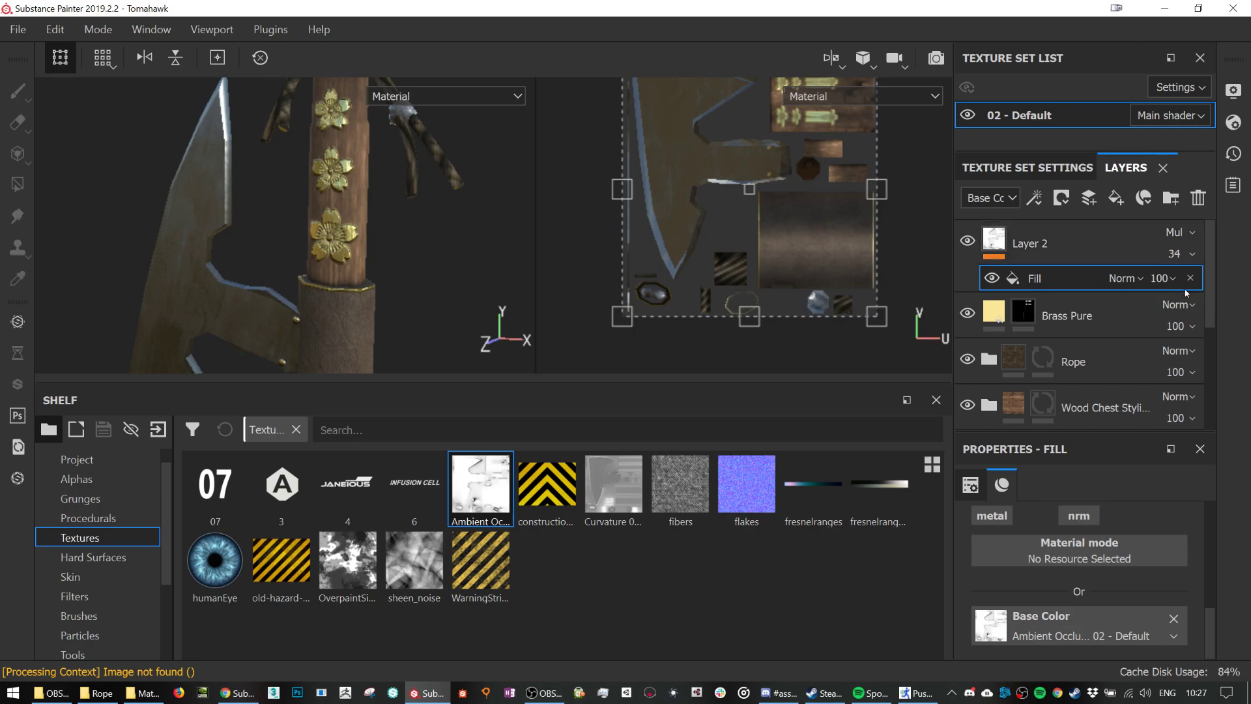
pyautogui.keyDown('alt'); pyautogui.moveTo(354, 219); pyautogui.dragTo(442, 206); pyautogui.keyUp('alt')
pyautogui.moveTo(1009, 243)
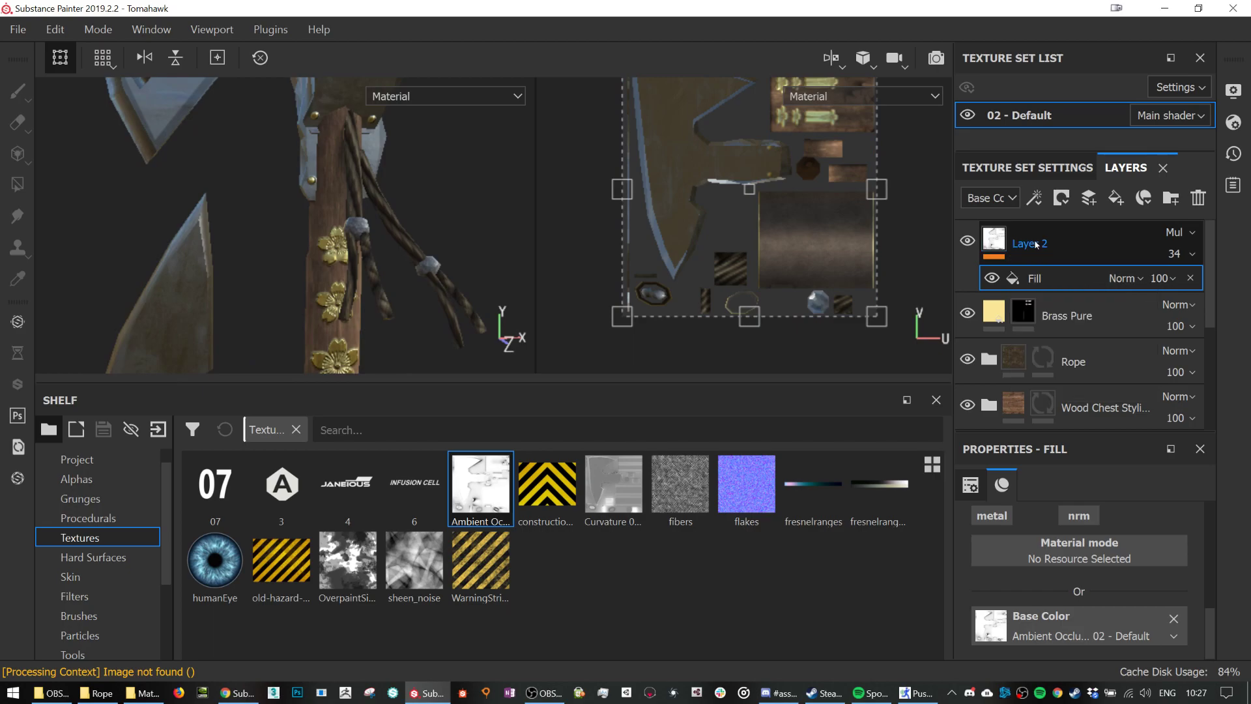
# - Add the Rust Fine material from the shelf's materials as a new fill layer above Layer 2
pyautogui.click(1036, 245)
pyautogui.rightClick(1036, 245)
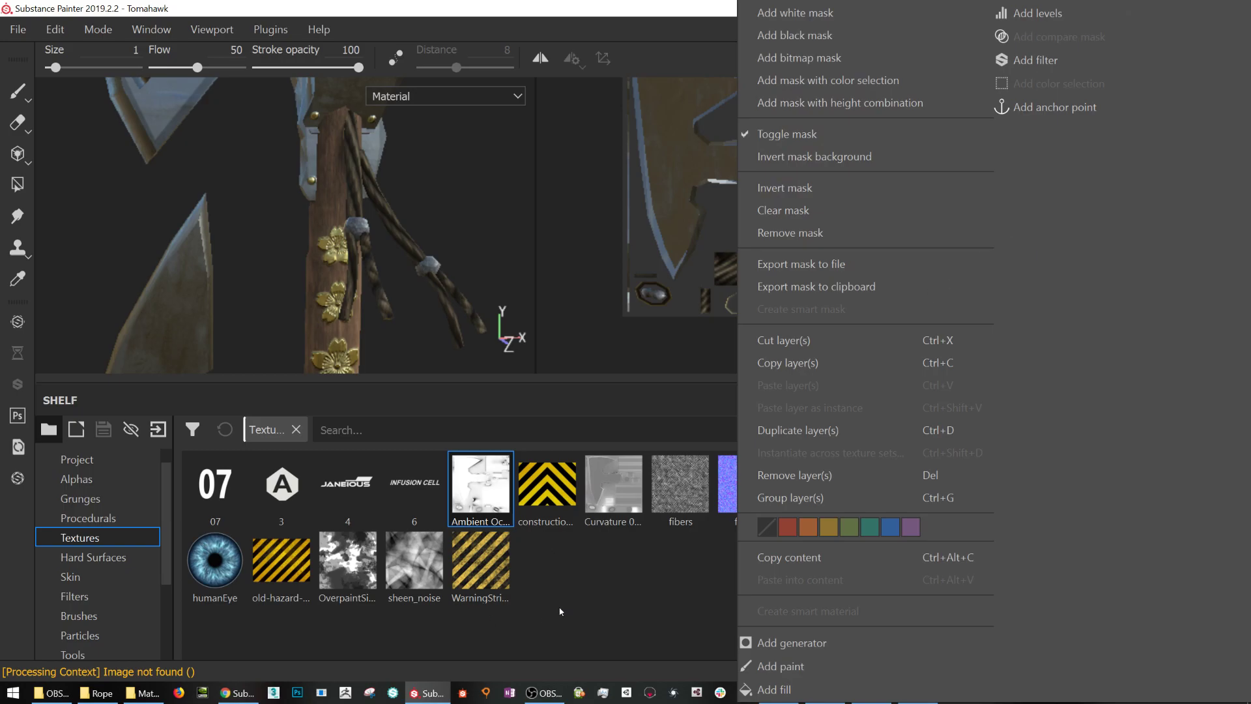
pyautogui.press('Escape')
pyautogui.scroll(-2, 89, 568)
pyautogui.click(85, 557)
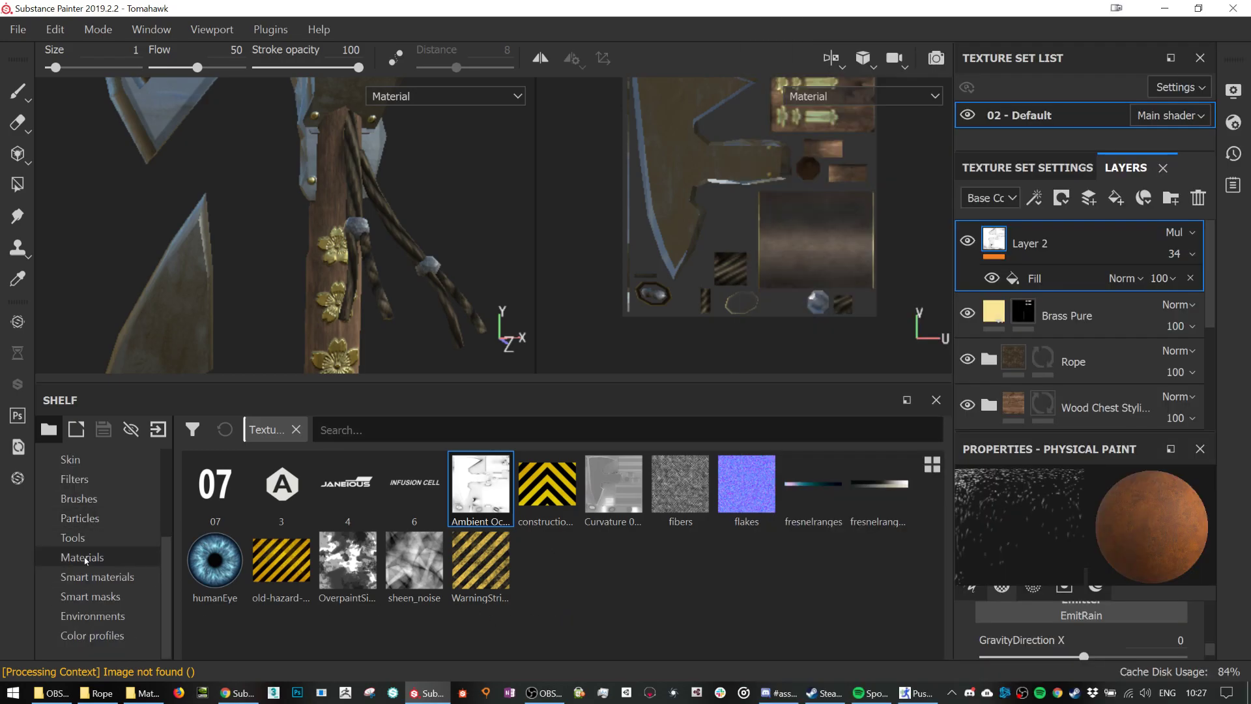
pyautogui.scroll(-2, 549, 577)
pyautogui.scroll(-5, 549, 577)
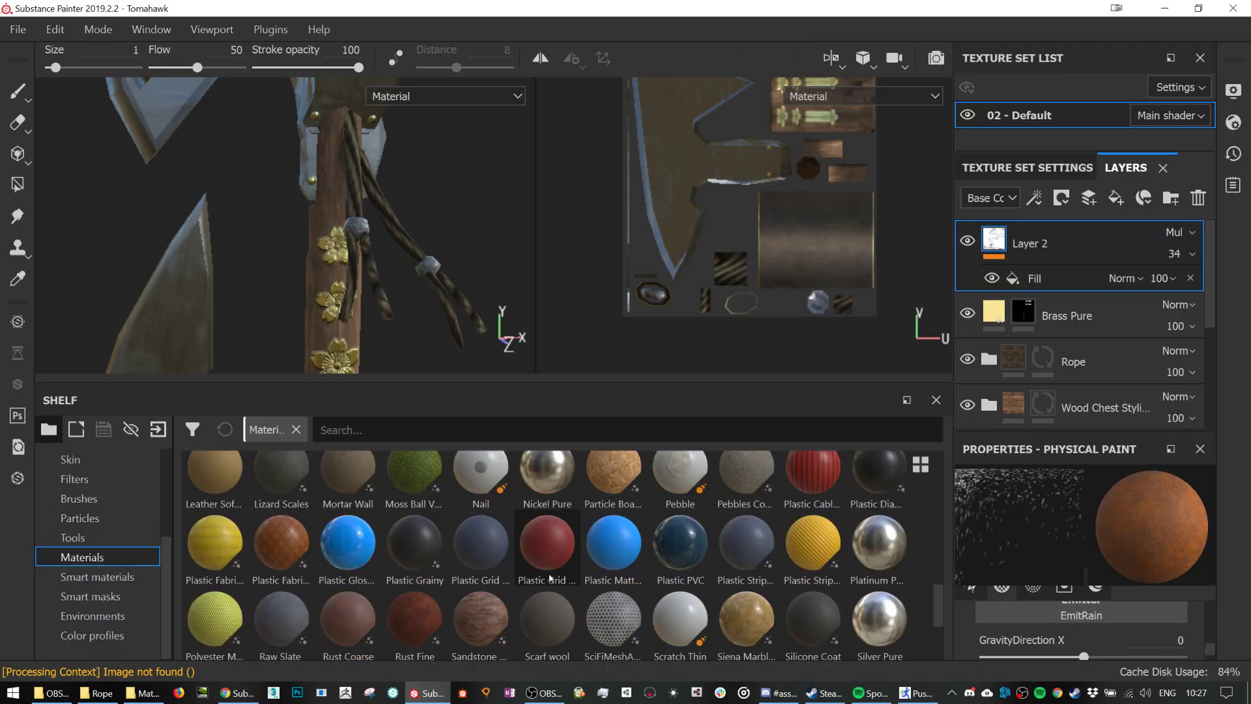
pyautogui.moveTo(415, 619); pyautogui.dragTo(1079, 228)
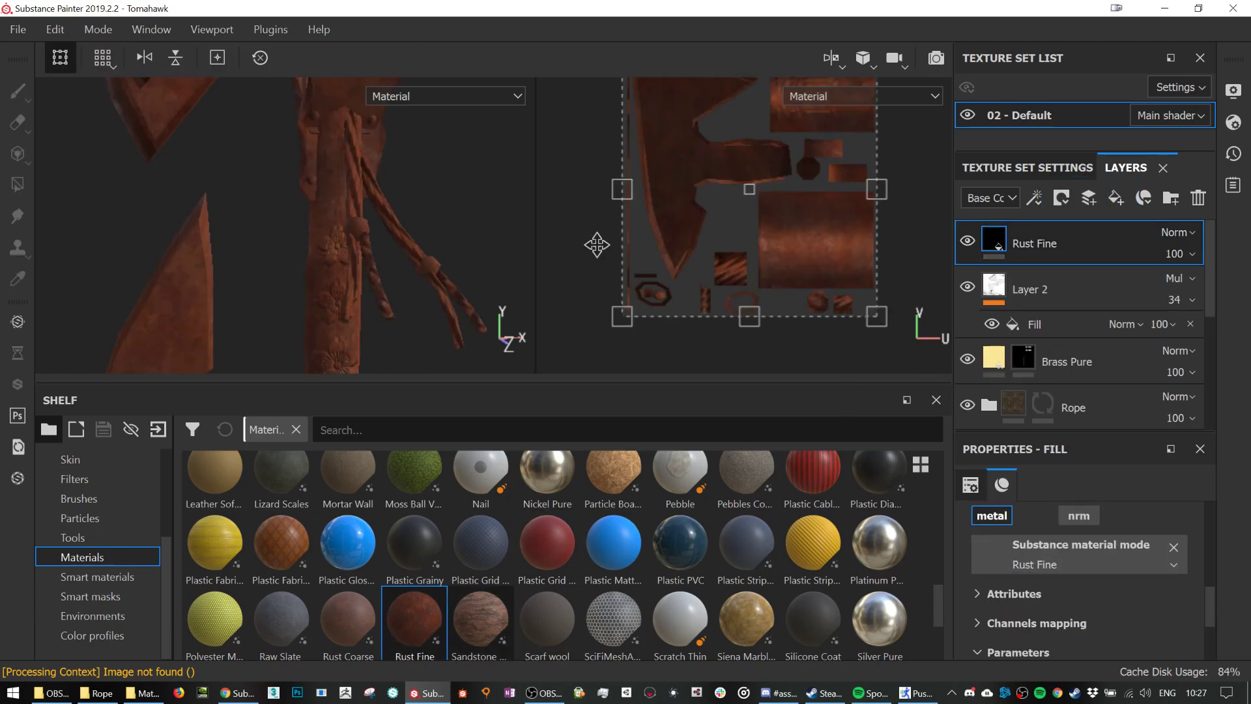
# - Add a bitmap mask to the Rust Fine layer using the baked Ambient Occlusion texture
pyautogui.keyDown('alt'); pyautogui.moveTo(381, 181); pyautogui.dragTo(366, 214); pyautogui.keyUp('alt')
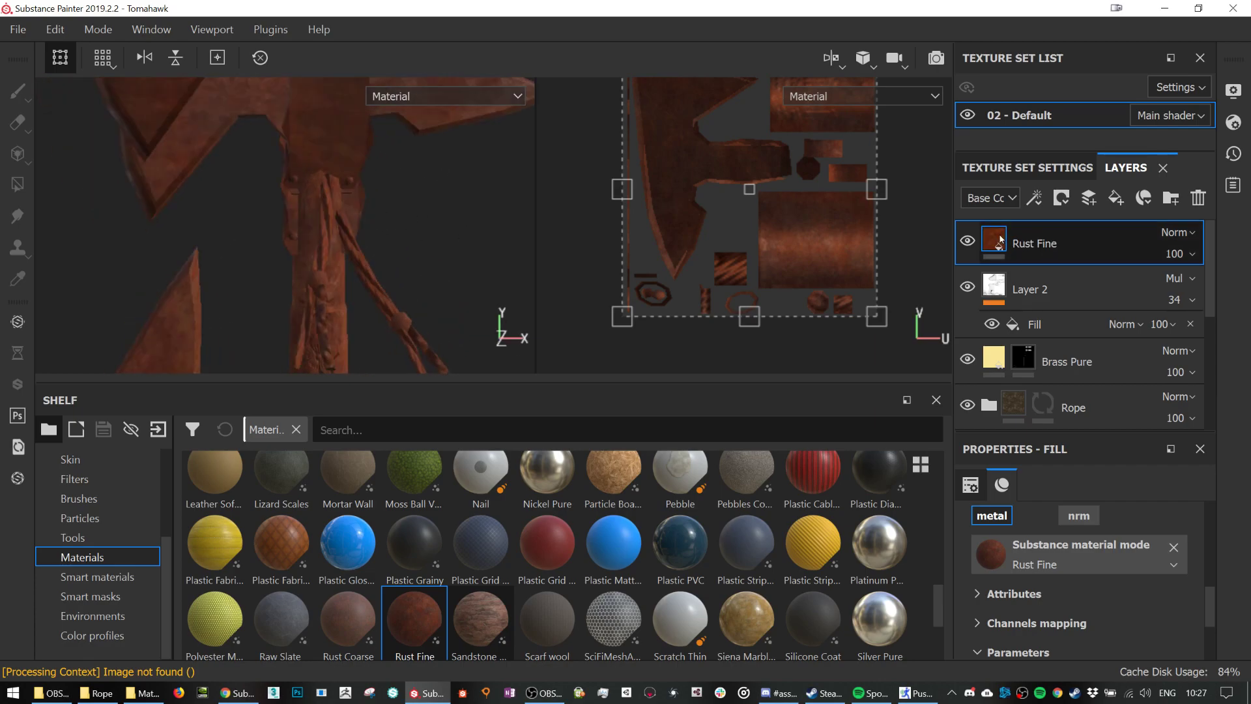
pyautogui.rightClick(1022, 243)
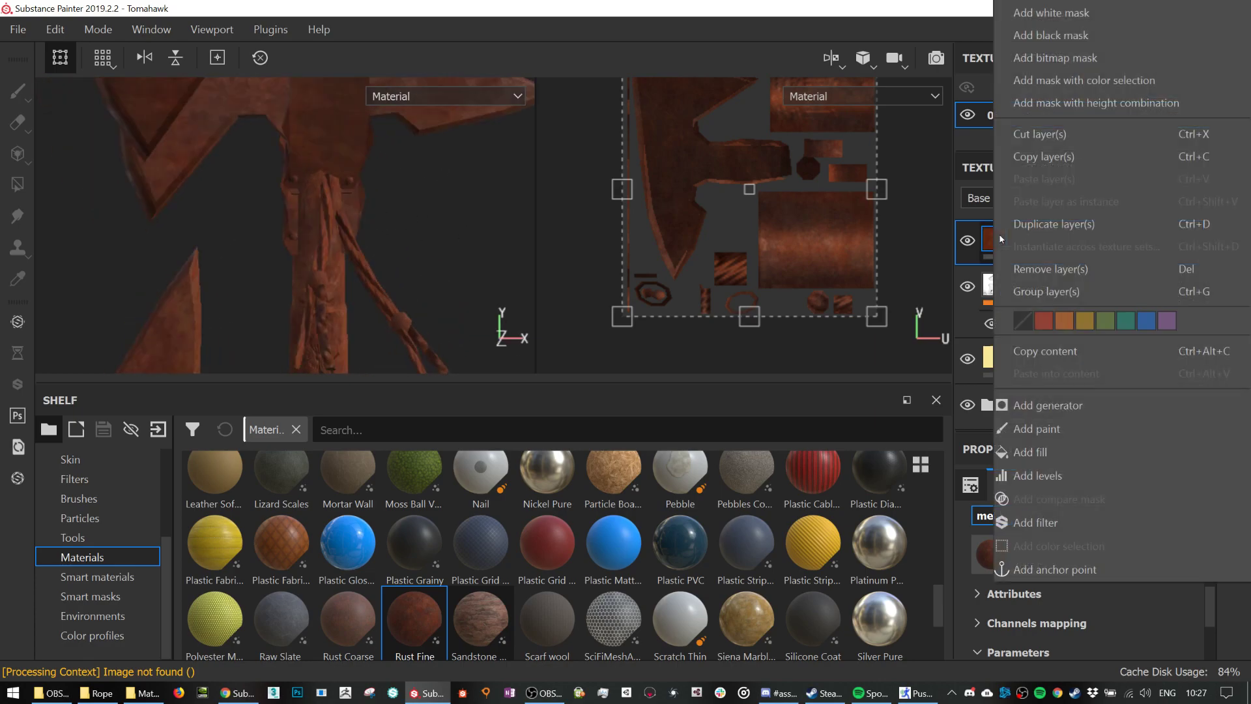
pyautogui.click(1056, 57)
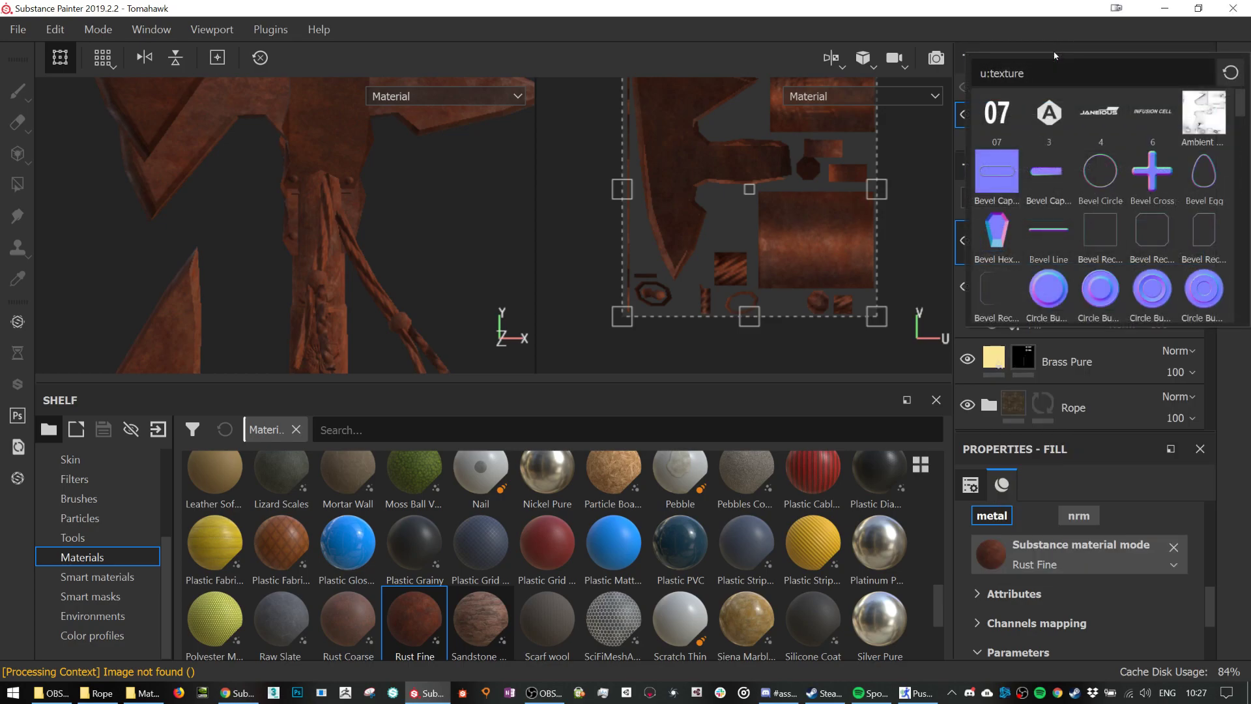
pyautogui.click(1197, 122)
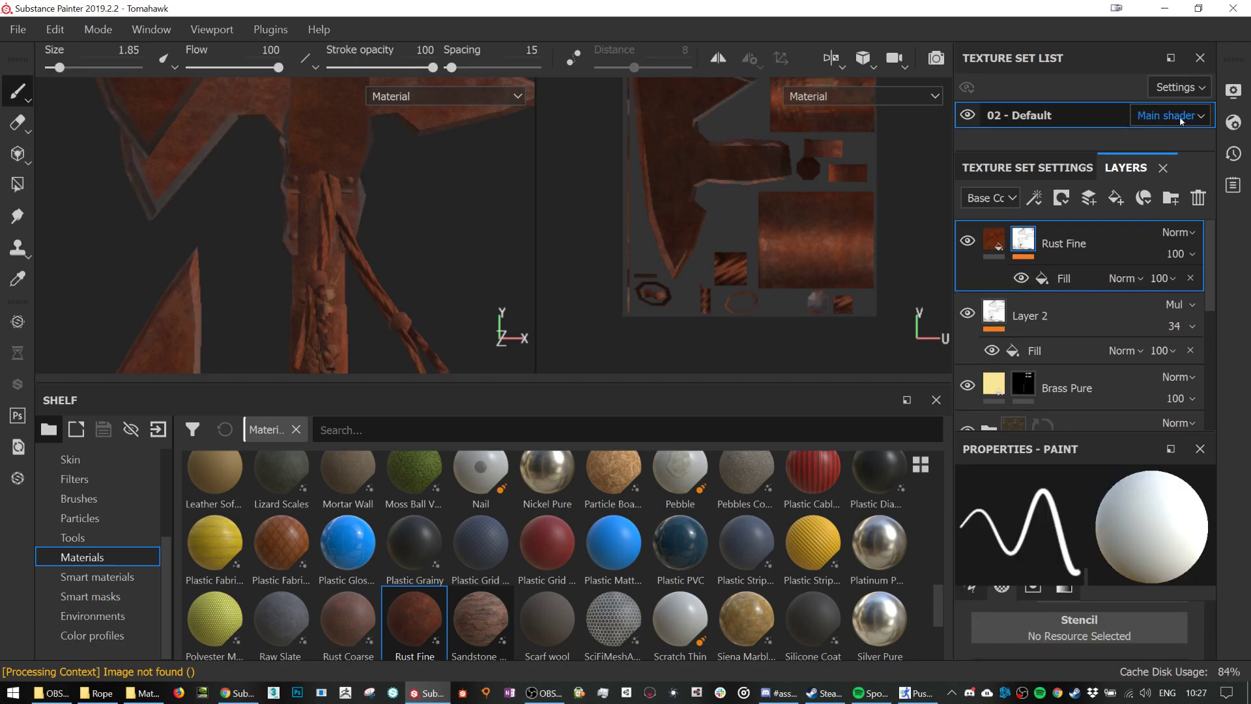
# - Add a Levels effect to the Rust Fine layer's mask and invert it
pyautogui.keyDown('alt'); pyautogui.moveTo(347, 153); pyautogui.dragTo(375, 271, button='middle'); pyautogui.keyUp('alt')
pyautogui.keyDown('alt'); pyautogui.moveTo(375, 271); pyautogui.dragTo(469, 217); pyautogui.keyUp('alt')
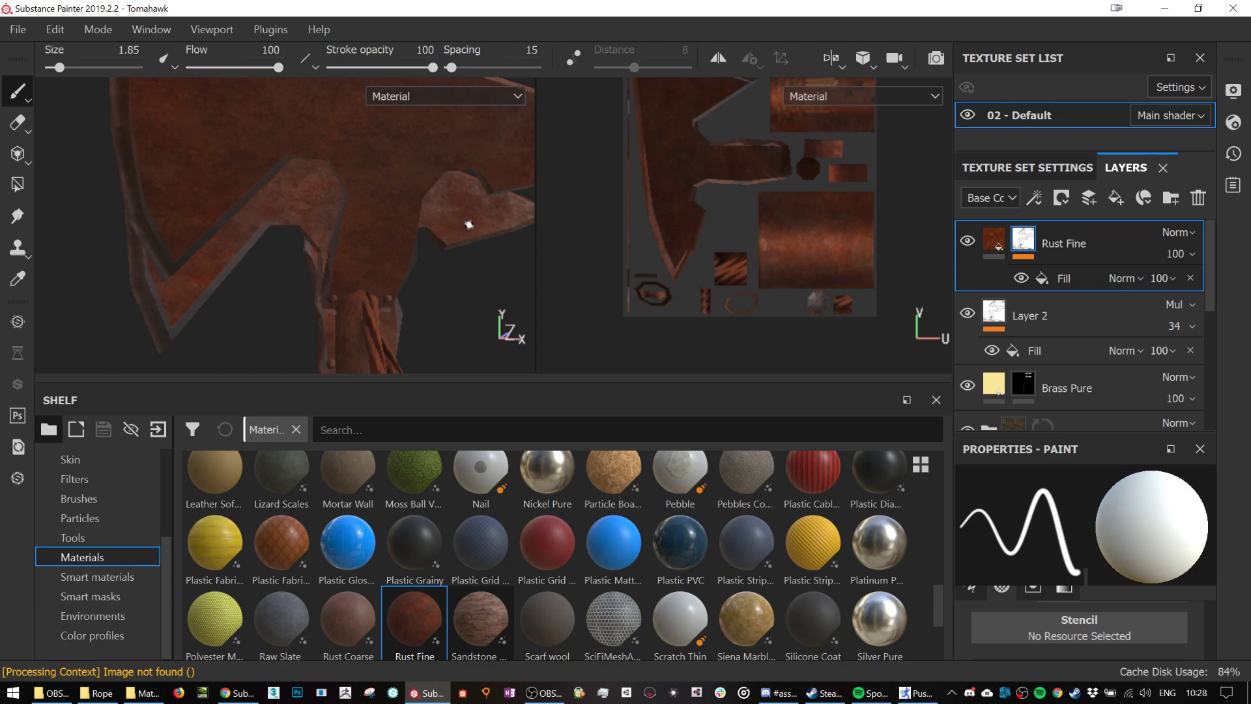
pyautogui.rightClick(1026, 240)
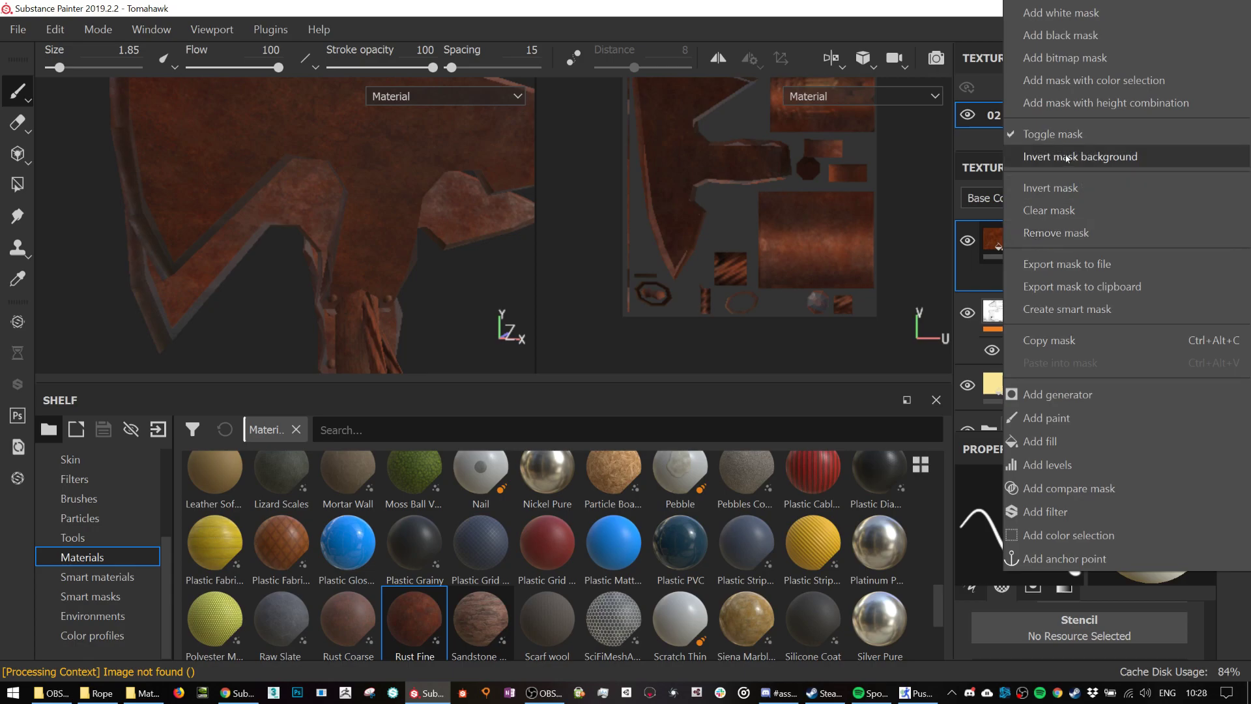
pyautogui.click(1073, 462)
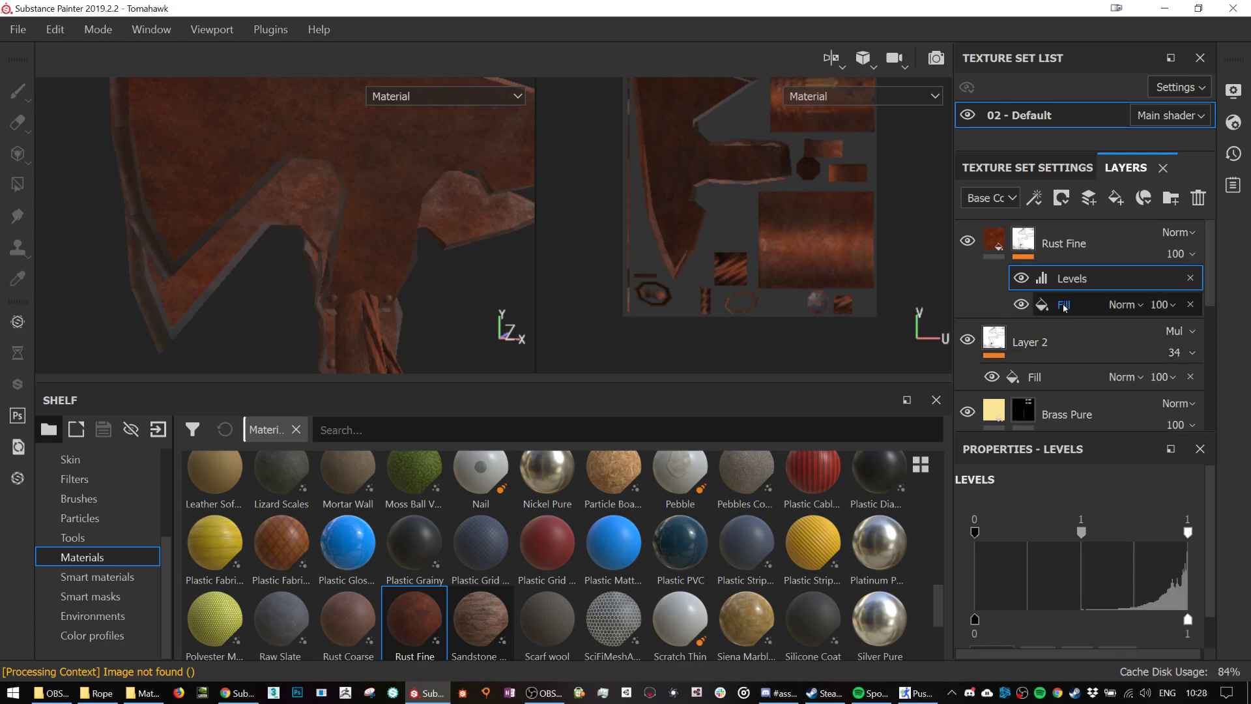
pyautogui.scroll(-2, 1101, 564)
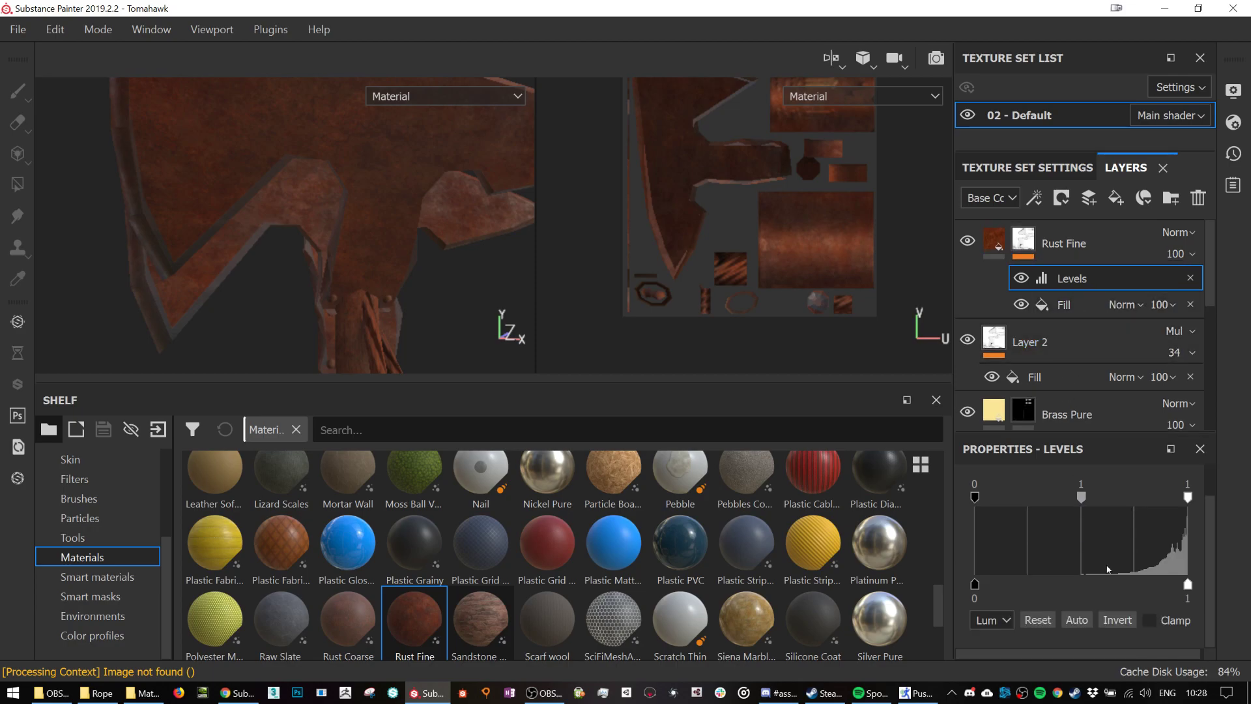
pyautogui.click(1117, 619)
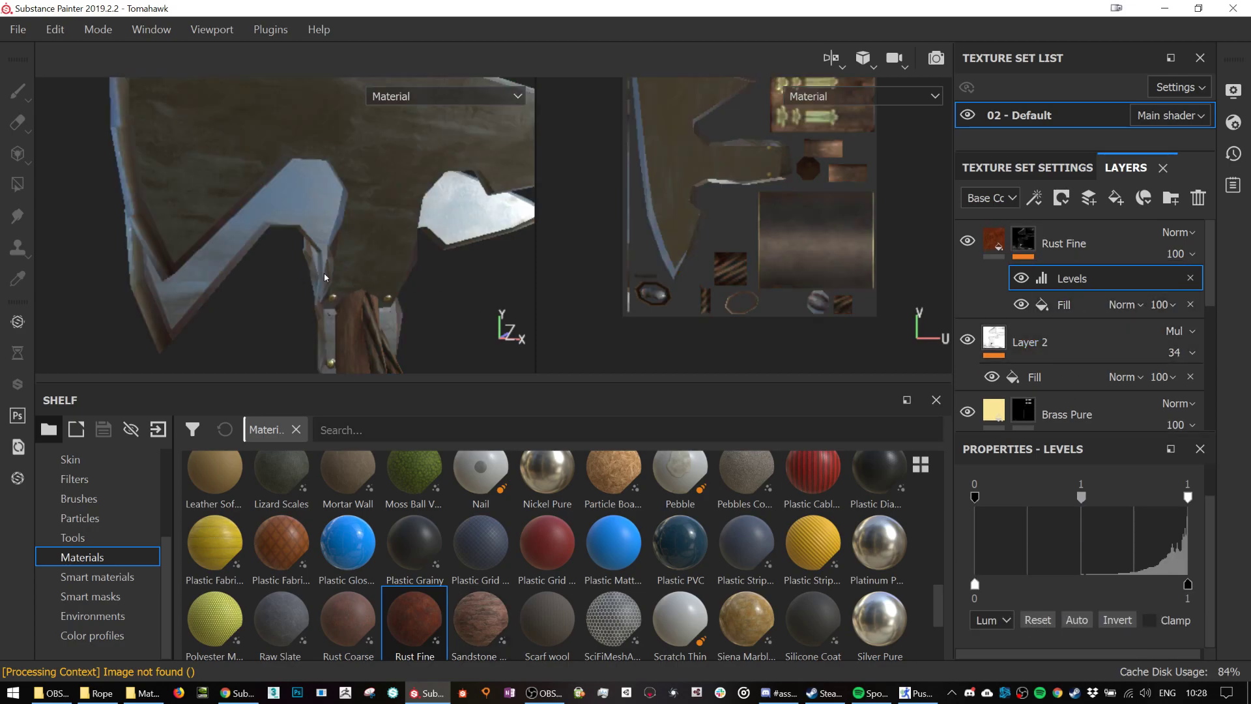
# - Adjust the mask's Levels inputs to a black point of 0.206, a midtone of 2.047 and a white point of 0.995
pyautogui.keyDown('alt'); pyautogui.moveTo(365, 295); pyautogui.dragTo(364, 253); pyautogui.keyUp('alt')
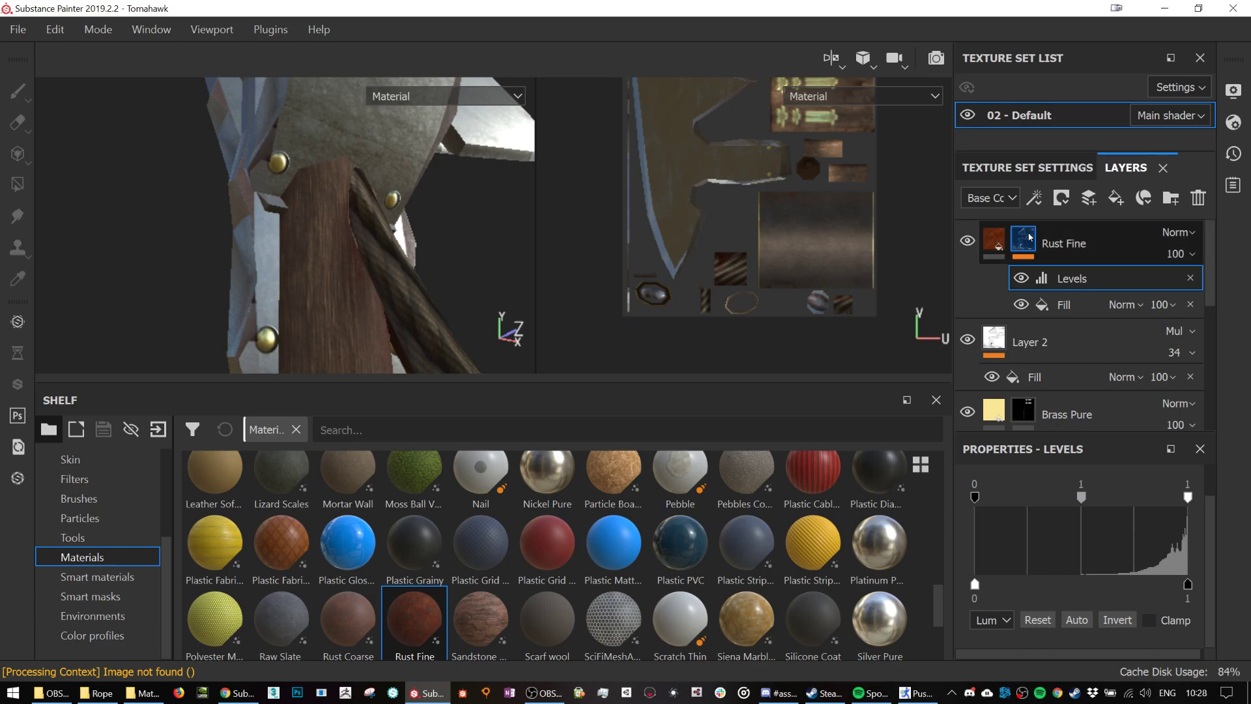
pyautogui.moveTo(1030, 237)
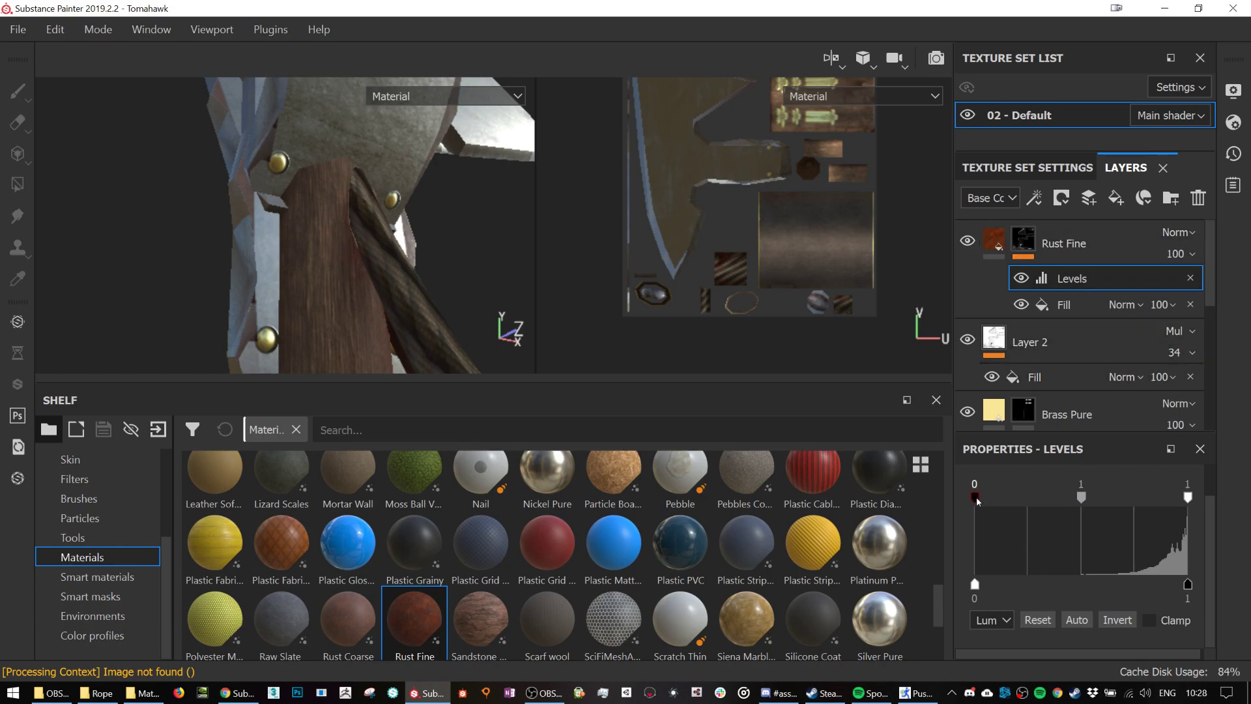
pyautogui.moveTo(976, 497); pyautogui.dragTo(1019, 502)
pyautogui.moveTo(1104, 498)
pyautogui.mouseDown()
pyautogui.moveTo(1087, 503)
pyautogui.moveTo(1119, 503)
pyautogui.moveTo(1104, 503)
pyautogui.mouseUp()
pyautogui.moveTo(1187, 498)
pyautogui.mouseDown()
pyautogui.moveTo(1174, 501)
pyautogui.moveTo(1187, 500)
pyautogui.mouseUp()
pyautogui.moveTo(1103, 499); pyautogui.dragTo(1110, 501)
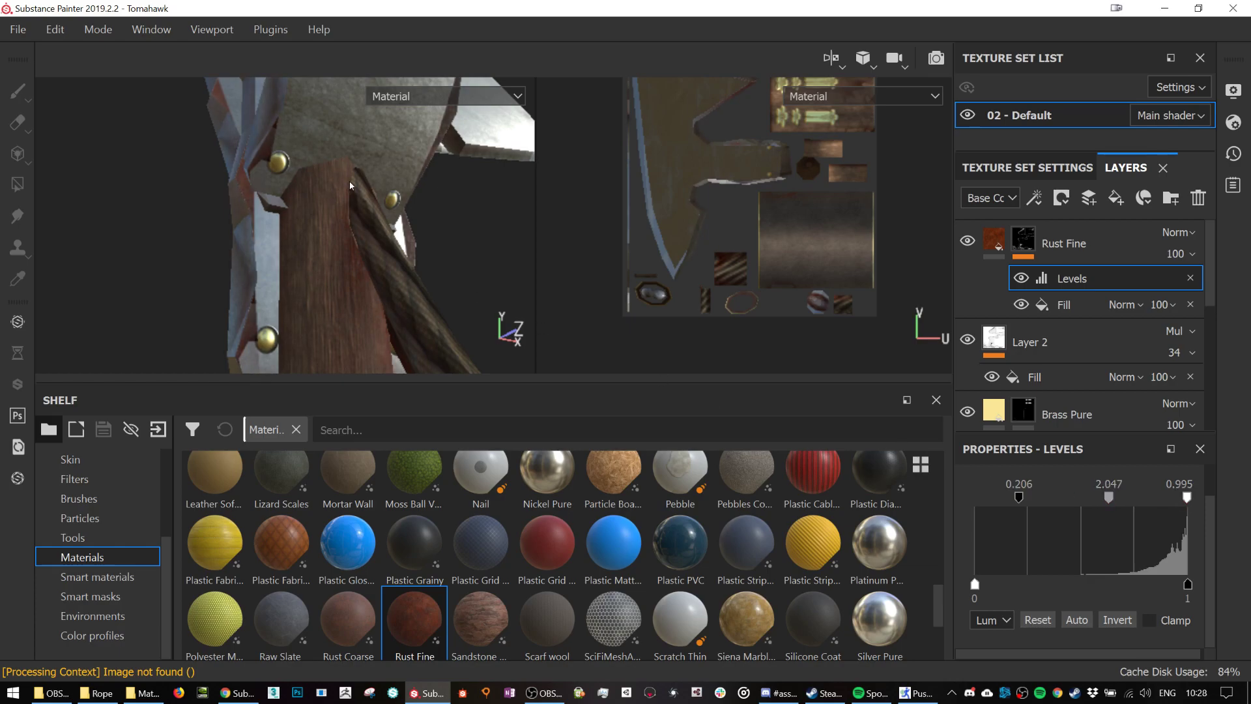
# - Examine the rust in the crevices of the handle, rope and axe head from several angles
pyautogui.scroll(3, 357, 189)
pyautogui.scroll(-5, 357, 189)
pyautogui.keyDown('alt'); pyautogui.moveTo(357, 189); pyautogui.dragTo(460, 280); pyautogui.keyUp('alt')
pyautogui.scroll(-3, 380, 214)
pyautogui.scroll(3, 379, 214)
pyautogui.scroll(2, 379, 214)
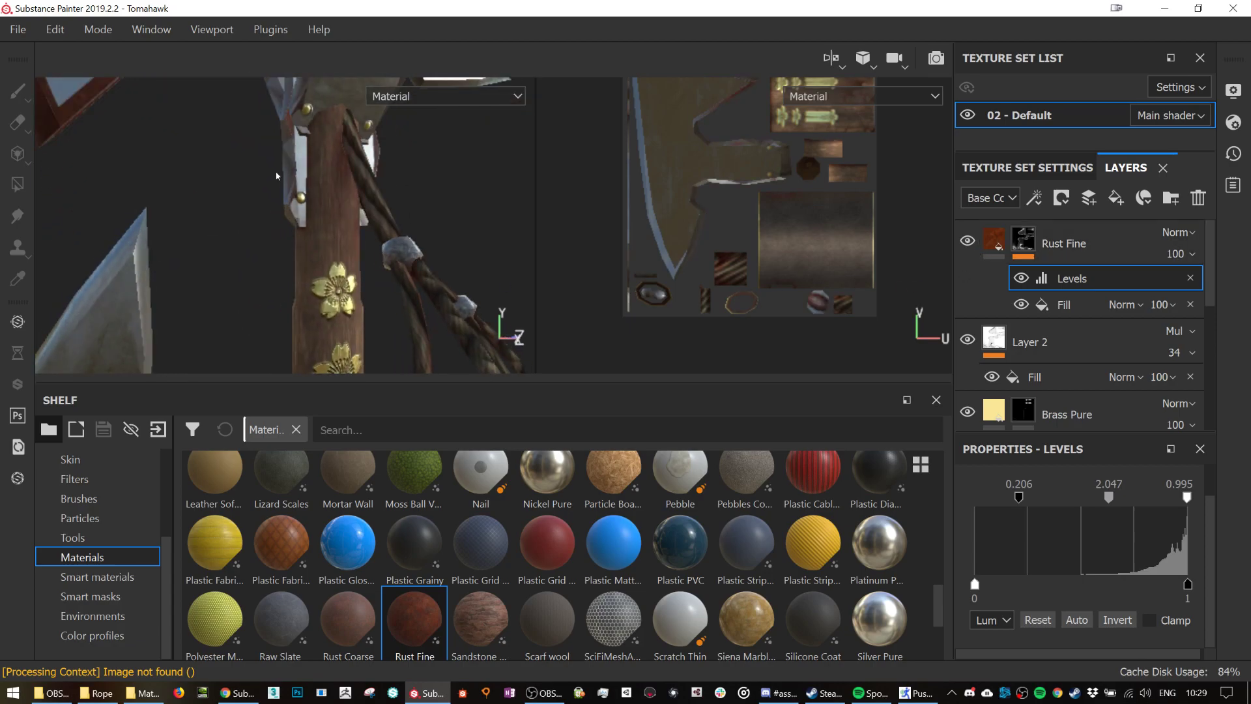
pyautogui.keyDown('alt'); pyautogui.moveTo(351, 197); pyautogui.dragTo(373, 238); pyautogui.keyUp('alt')
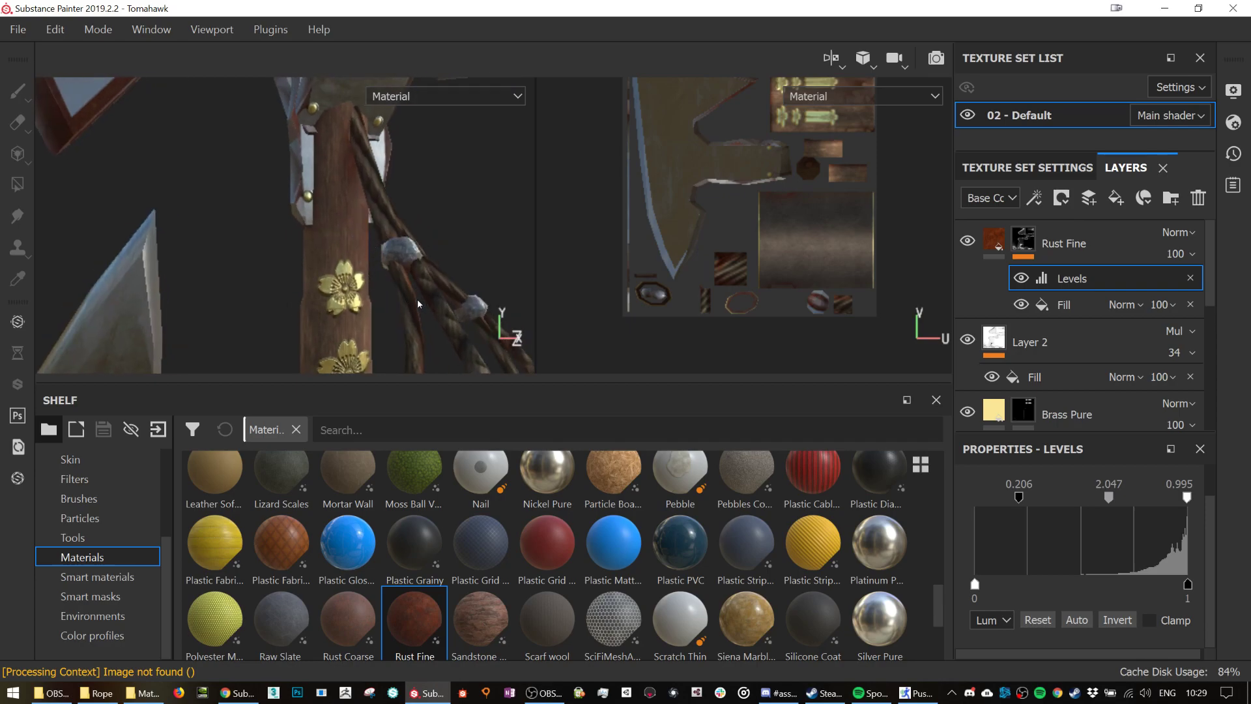
pyautogui.keyDown('alt'); pyautogui.moveTo(395, 289); pyautogui.dragTo(268, 272); pyautogui.keyUp('alt')
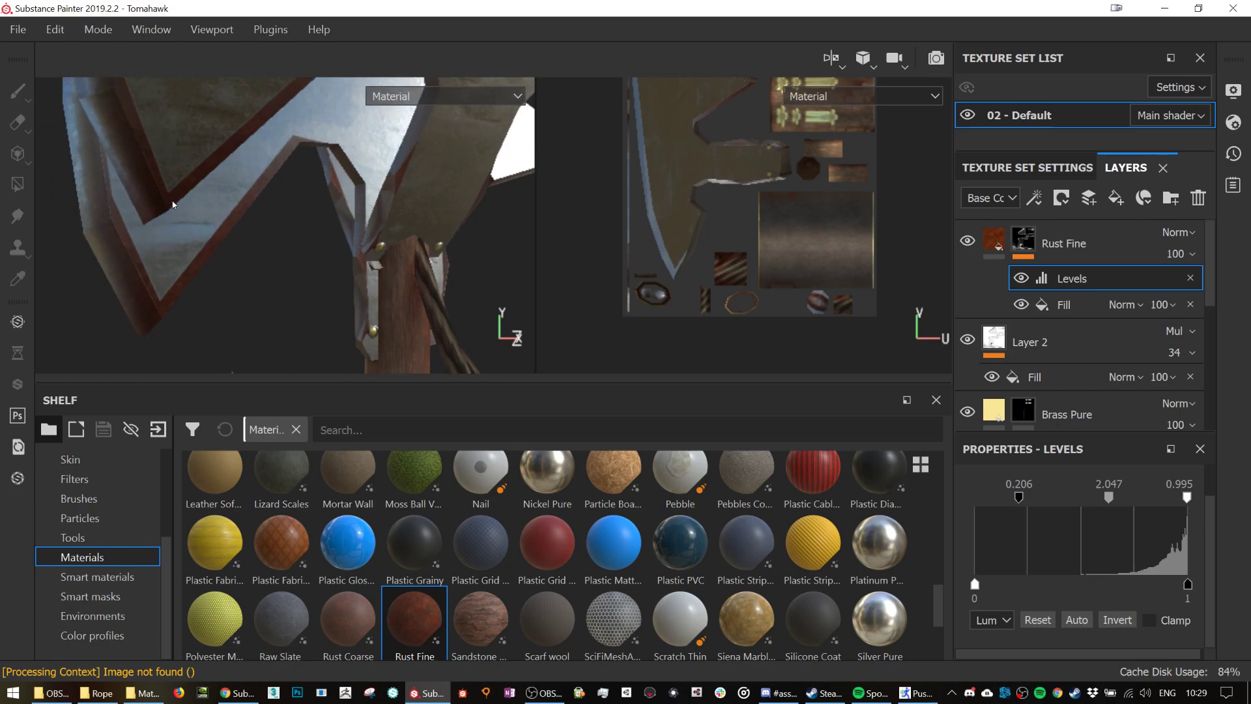
pyautogui.keyDown('alt'); pyautogui.moveTo(406, 288); pyautogui.dragTo(423, 248); pyautogui.keyUp('alt')
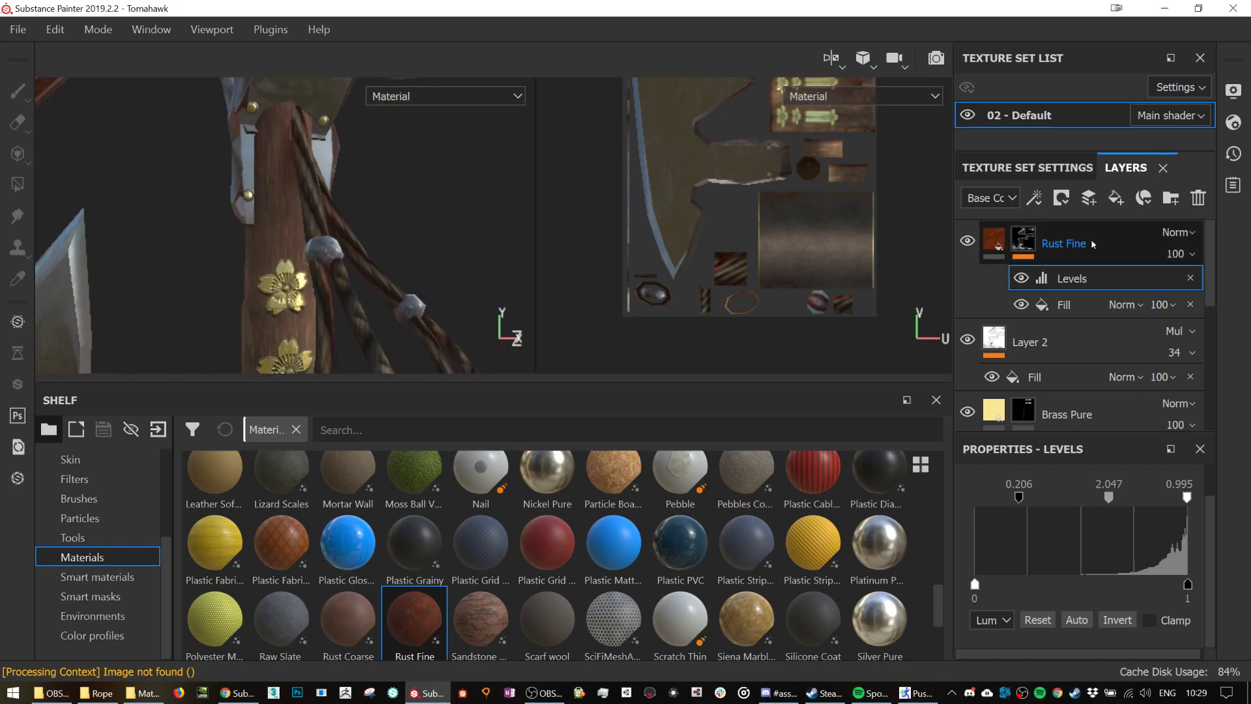
# - Place the Rust Fine layer inside a new folder and give the folder a black mask
pyautogui.click(1093, 244)
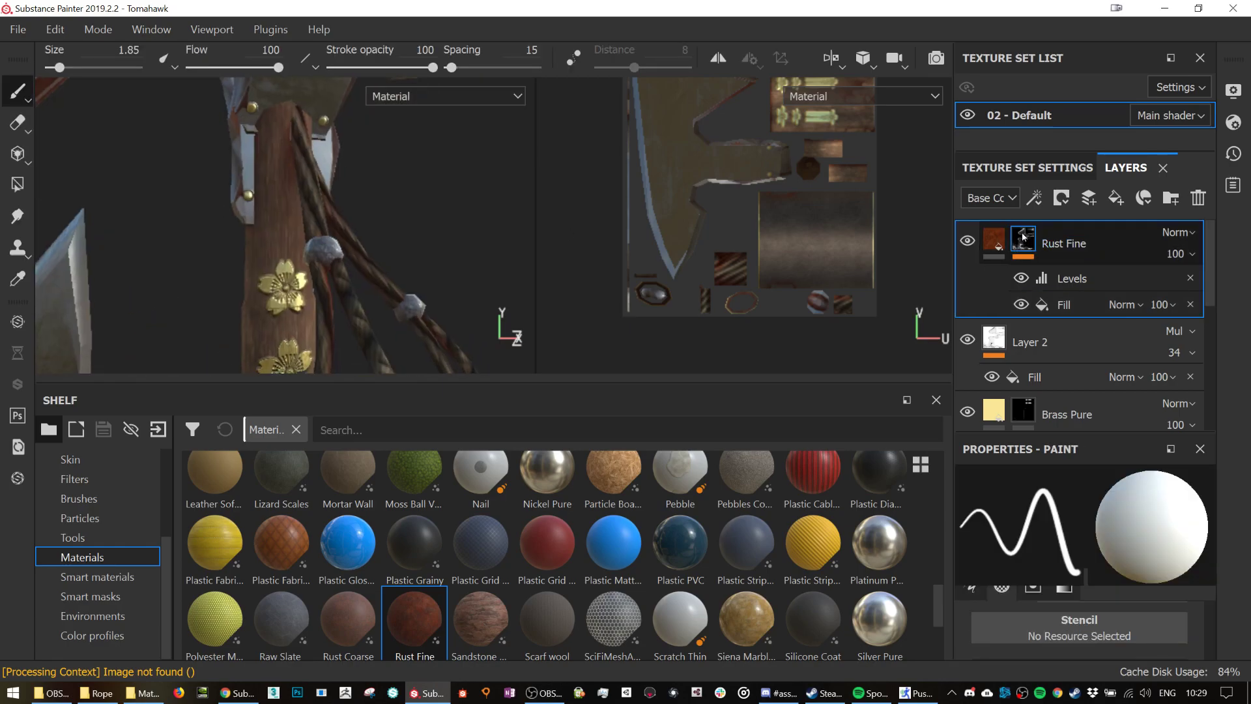
pyautogui.click(1170, 198)
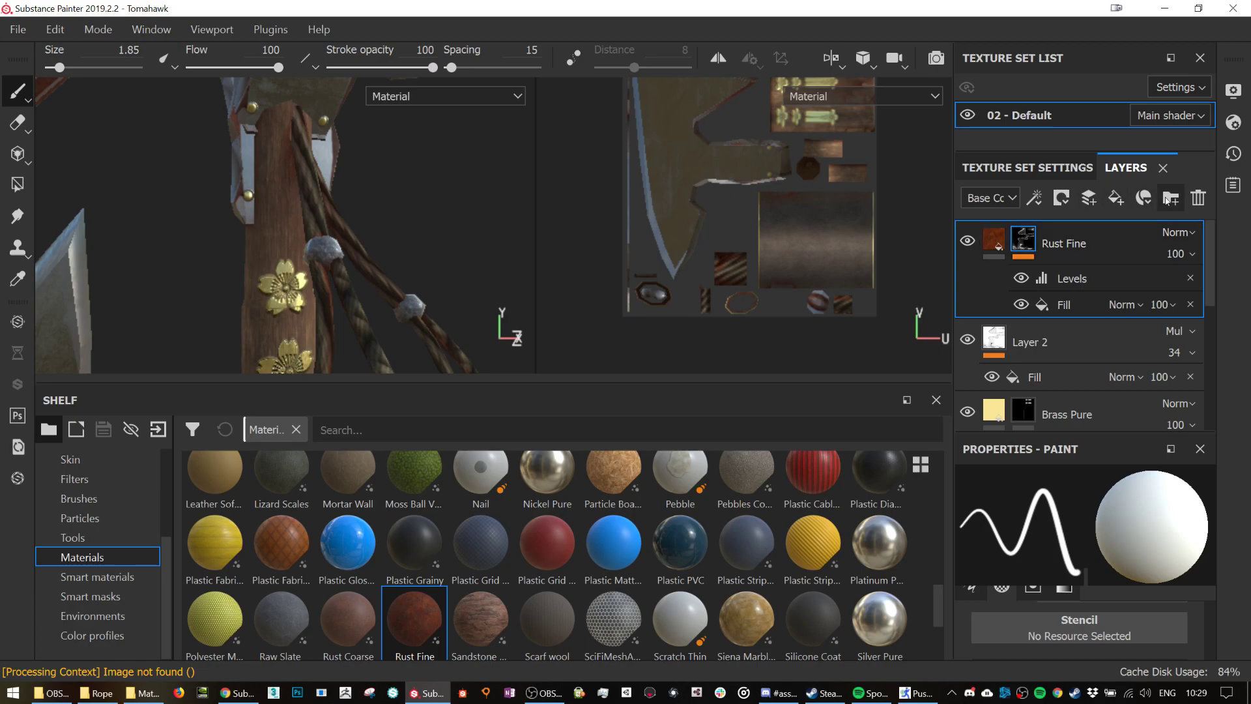
pyautogui.moveTo(1072, 289); pyautogui.dragTo(1074, 246)
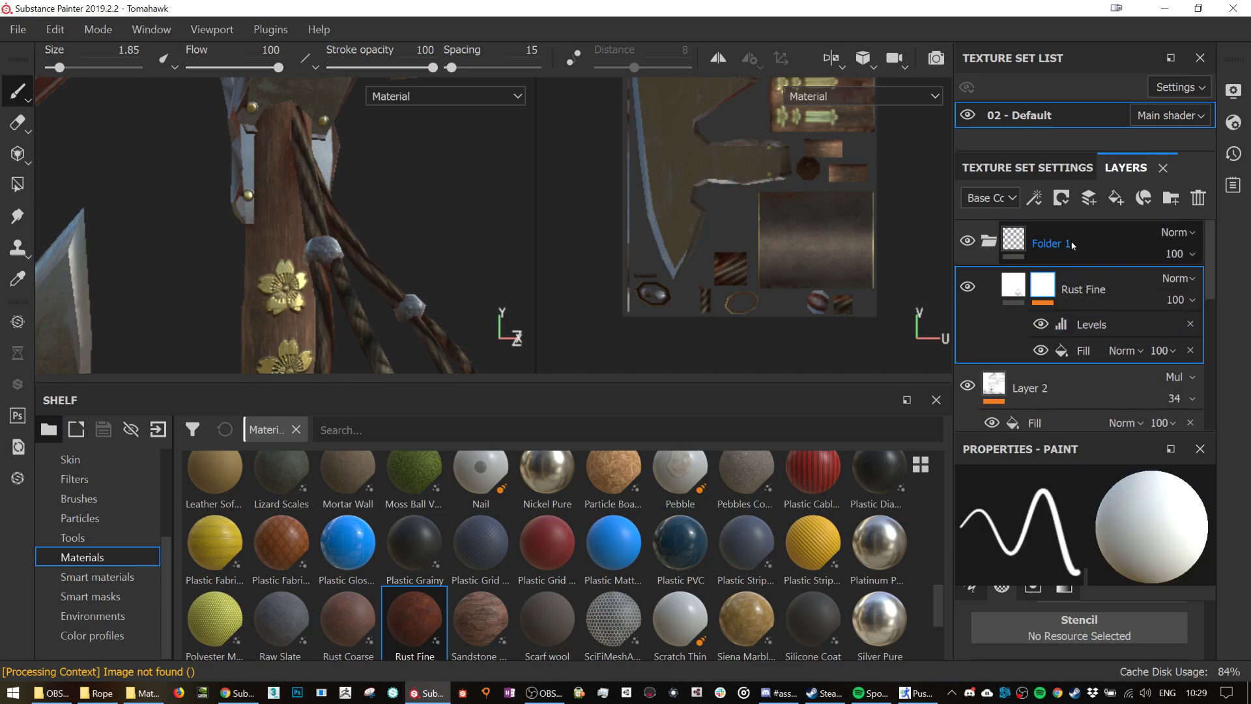
pyautogui.rightClick(1014, 242)
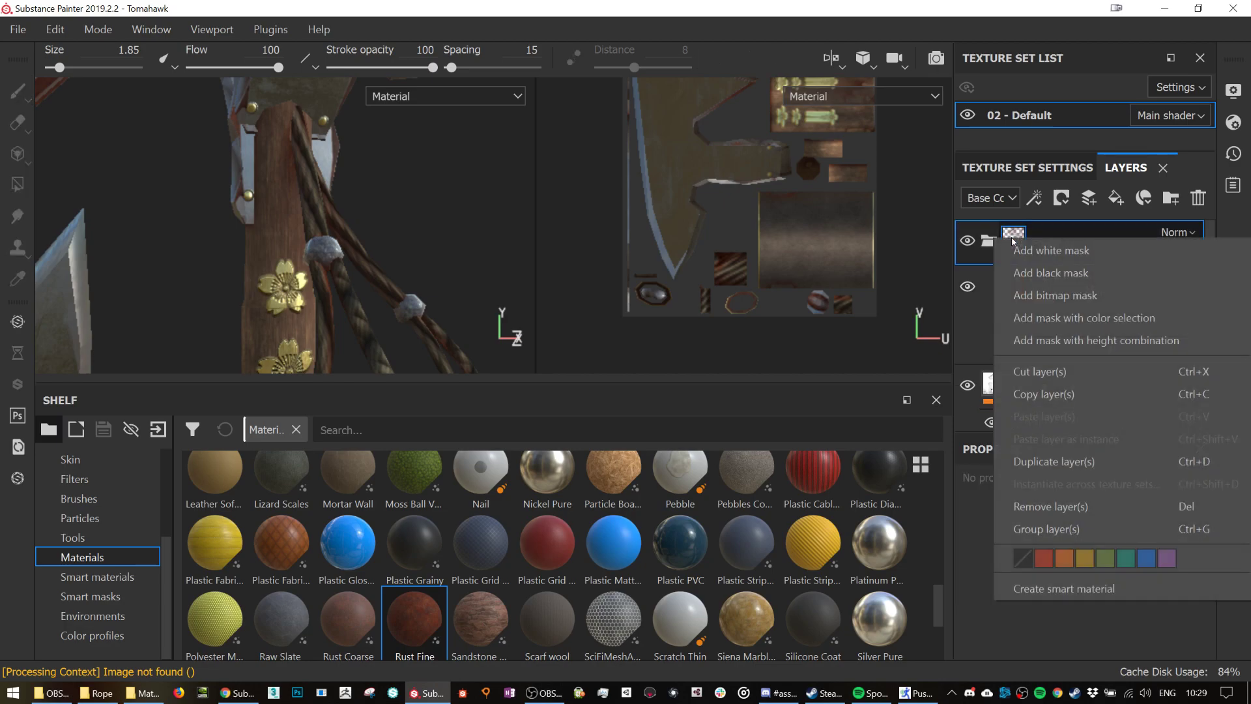
pyautogui.click(1056, 272)
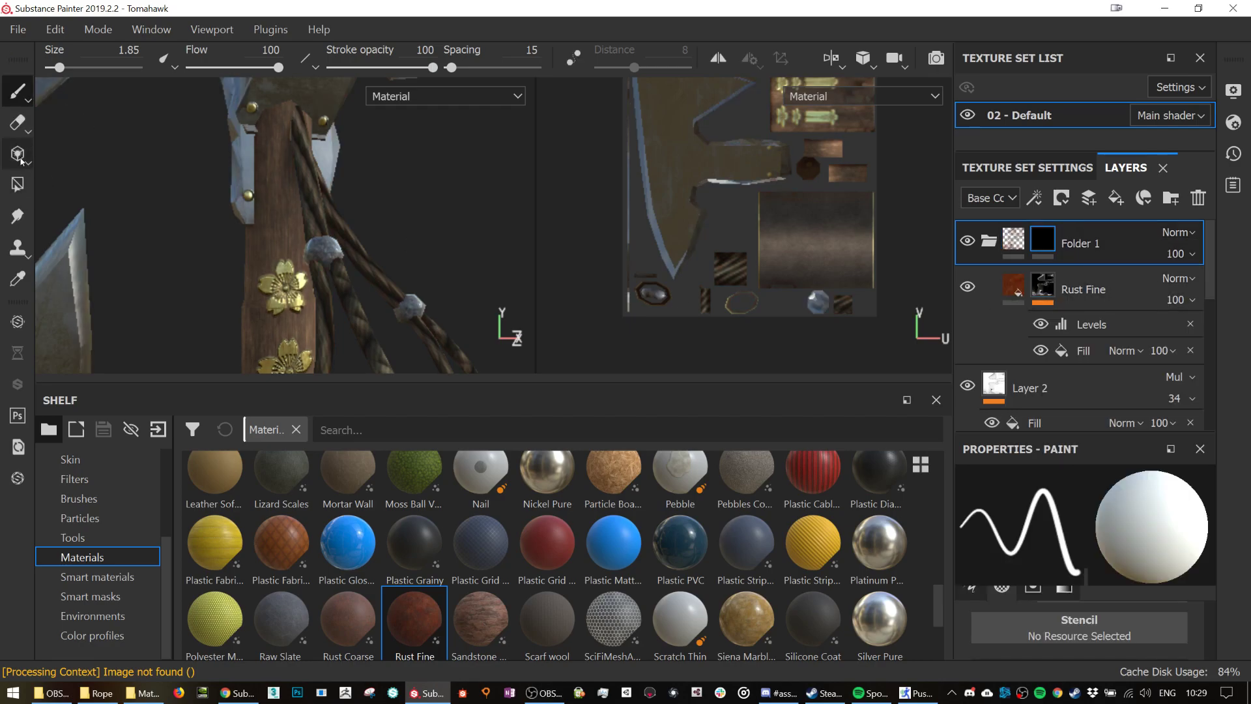
# - Fill the handle white in the folder's mask using Polygon Fill in mesh mode
pyautogui.click(18, 184)
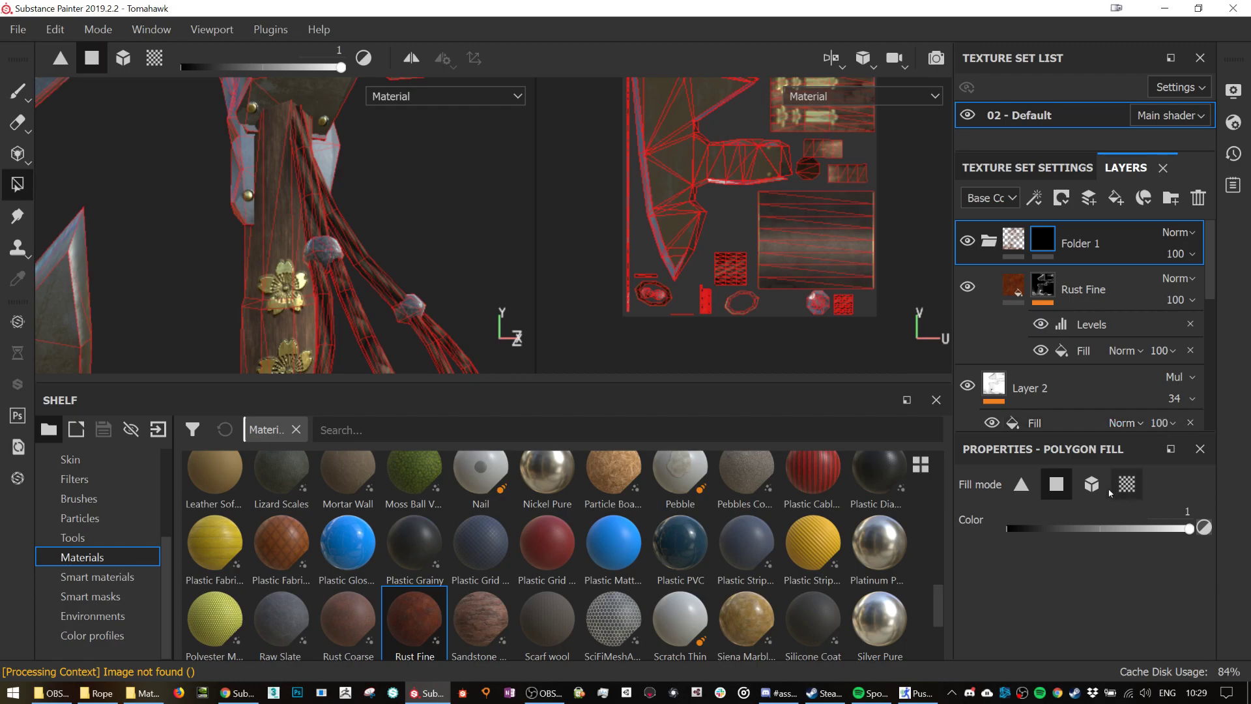
pyautogui.click(1092, 484)
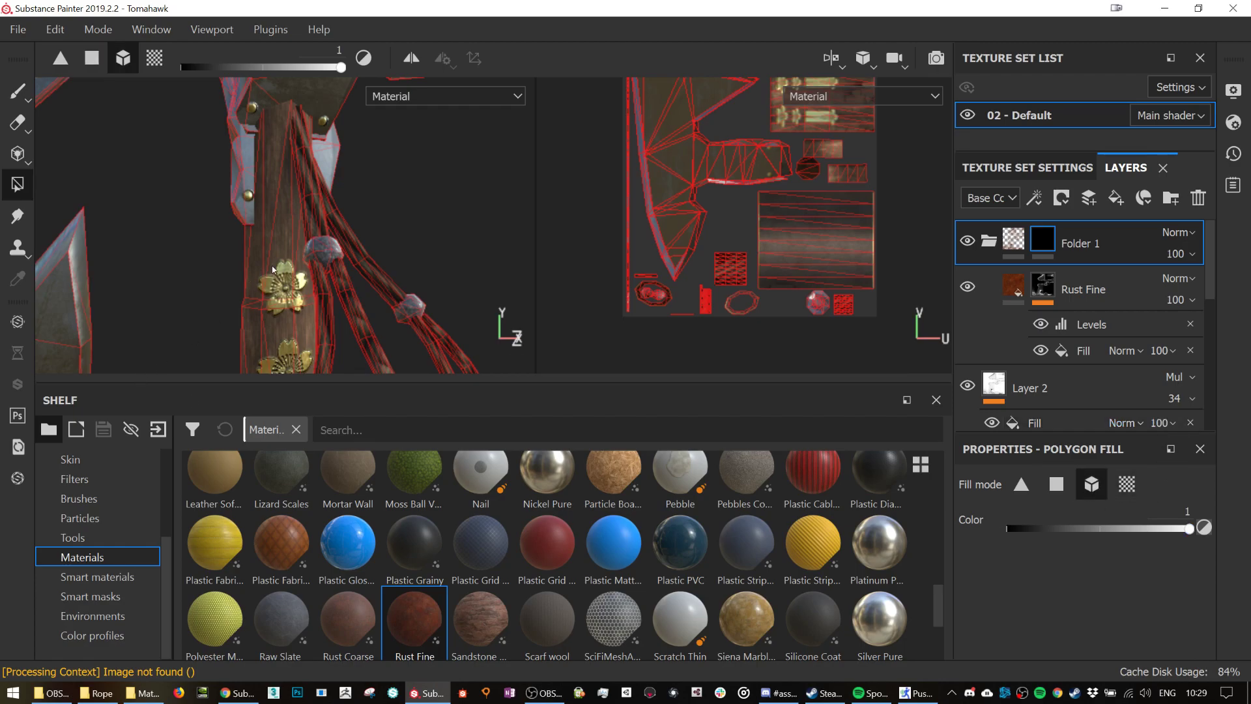
pyautogui.click(265, 97)
pyautogui.keyDown('alt'); pyautogui.moveTo(264, 96); pyautogui.dragTo(306, 292); pyautogui.keyUp('alt')
pyautogui.moveTo(307, 291)
pyautogui.keyDown('alt'); pyautogui.mouseDown(button='middle')
pyautogui.moveTo(335, 98)
pyautogui.moveTo(397, 187)
pyautogui.moveTo(371, 288)
pyautogui.moveTo(311, 277)
pyautogui.mouseUp(button='middle'); pyautogui.keyUp('alt')
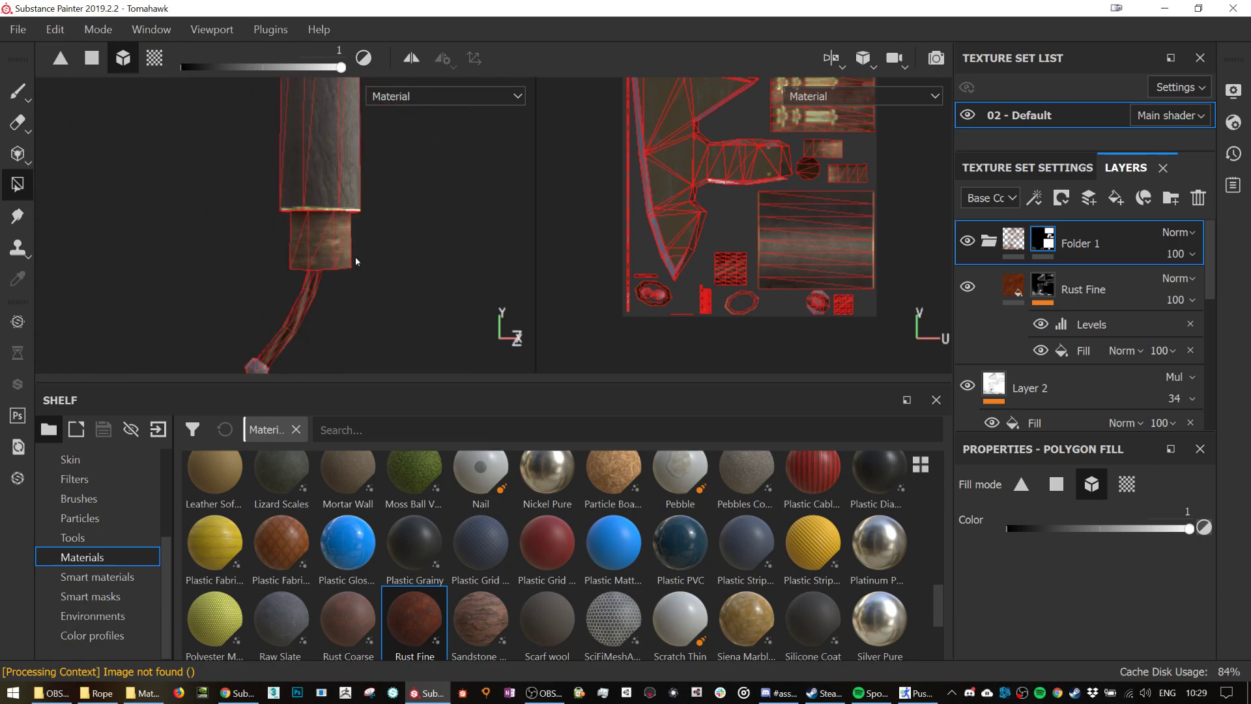
pyautogui.keyDown('alt'); pyautogui.moveTo(324, 311); pyautogui.dragTo(350, 164); pyautogui.keyUp('alt')
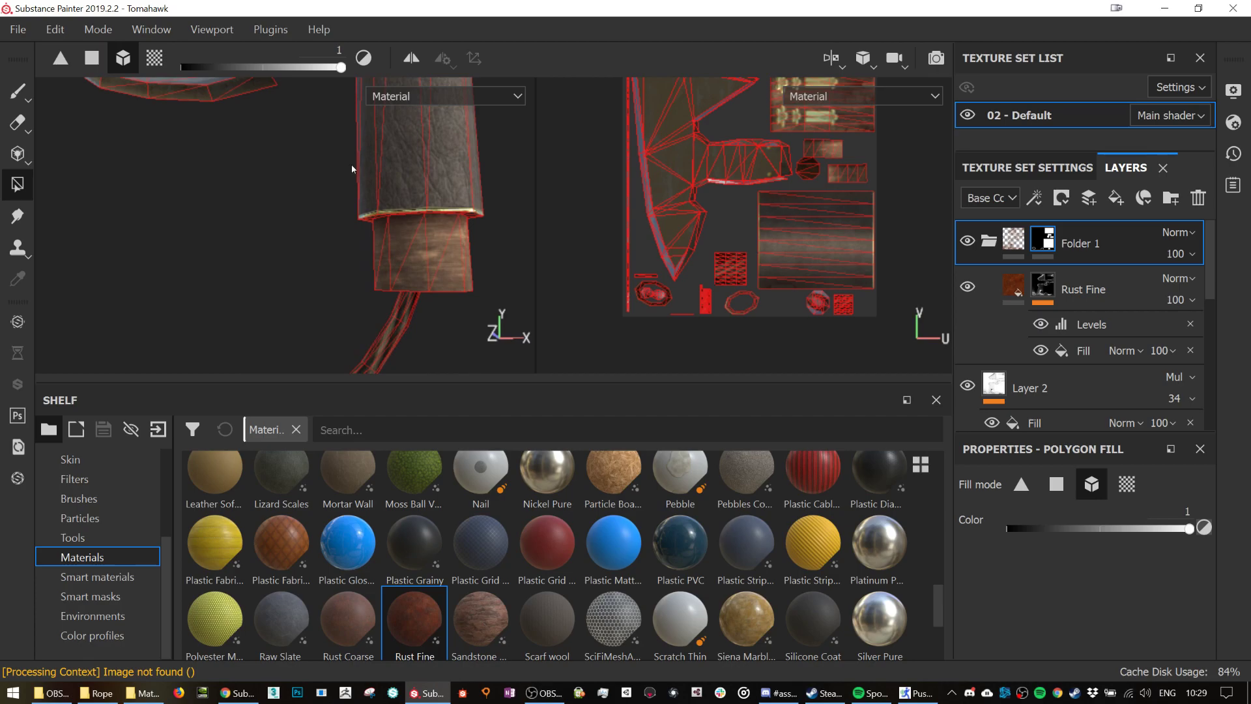
pyautogui.keyDown('alt'); pyautogui.moveTo(350, 165); pyautogui.dragTo(379, 333, button='middle'); pyautogui.keyUp('alt')
# - Collapse the folder and select Layer 2 to examine the masked rust on the handle and axe head without wireframe
pyautogui.click(989, 240)
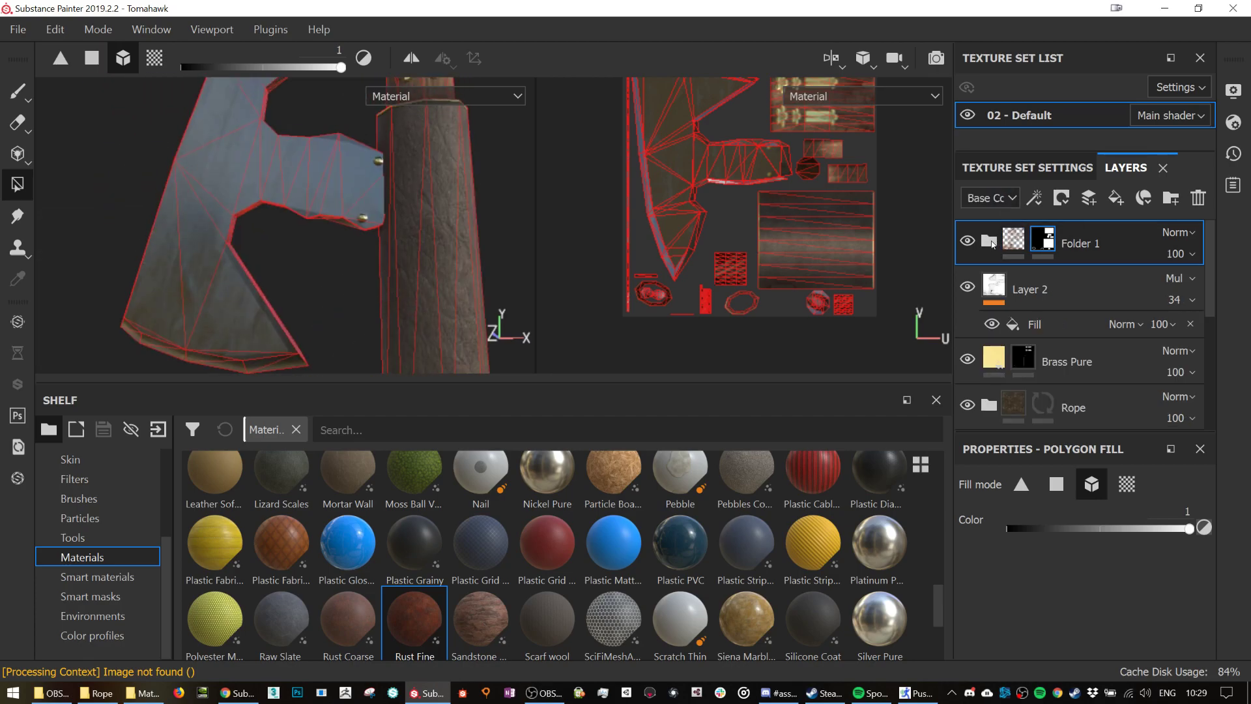
pyautogui.click(1030, 289)
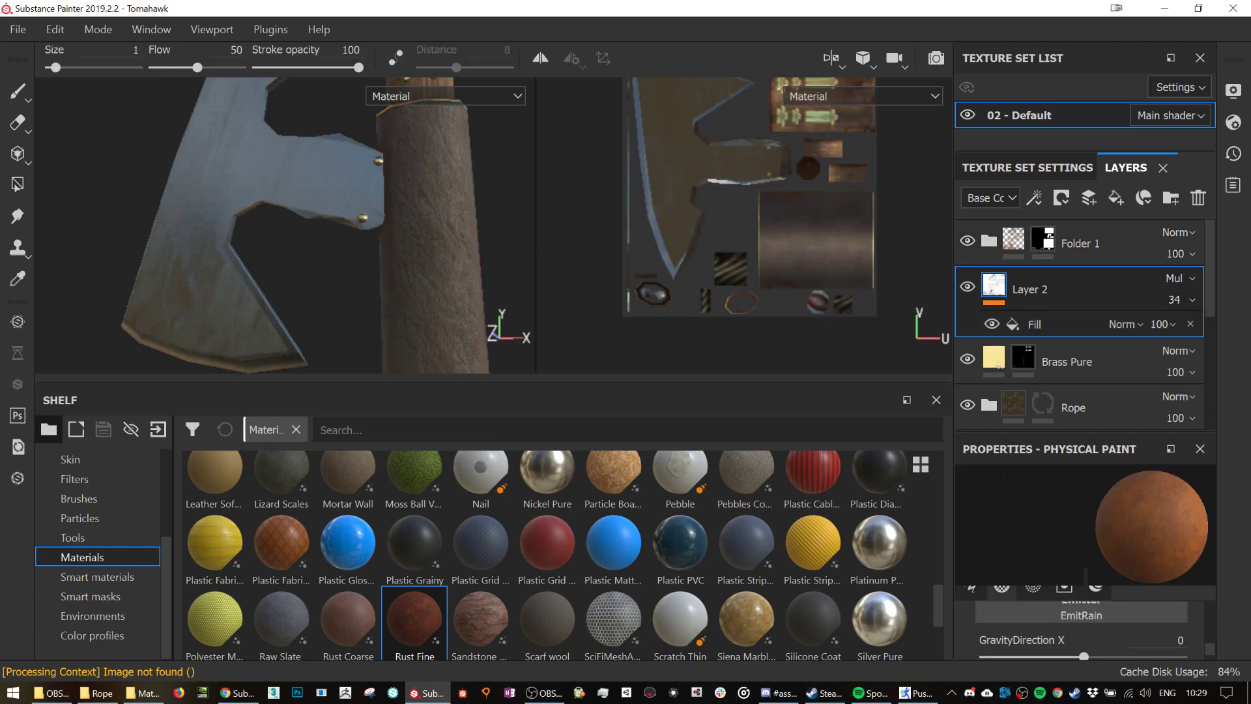
pyautogui.moveTo(438, 206)
pyautogui.keyDown('alt'); pyautogui.mouseDown()
pyautogui.moveTo(424, 173)
pyautogui.moveTo(408, 234)
pyautogui.moveTo(467, 176)
pyautogui.moveTo(313, 176)
pyautogui.moveTo(440, 198)
pyautogui.moveTo(417, 202)
pyautogui.mouseUp(); pyautogui.keyUp('alt')
pyautogui.keyDown('alt'); pyautogui.moveTo(492, 192); pyautogui.dragTo(332, 187); pyautogui.keyUp('alt')
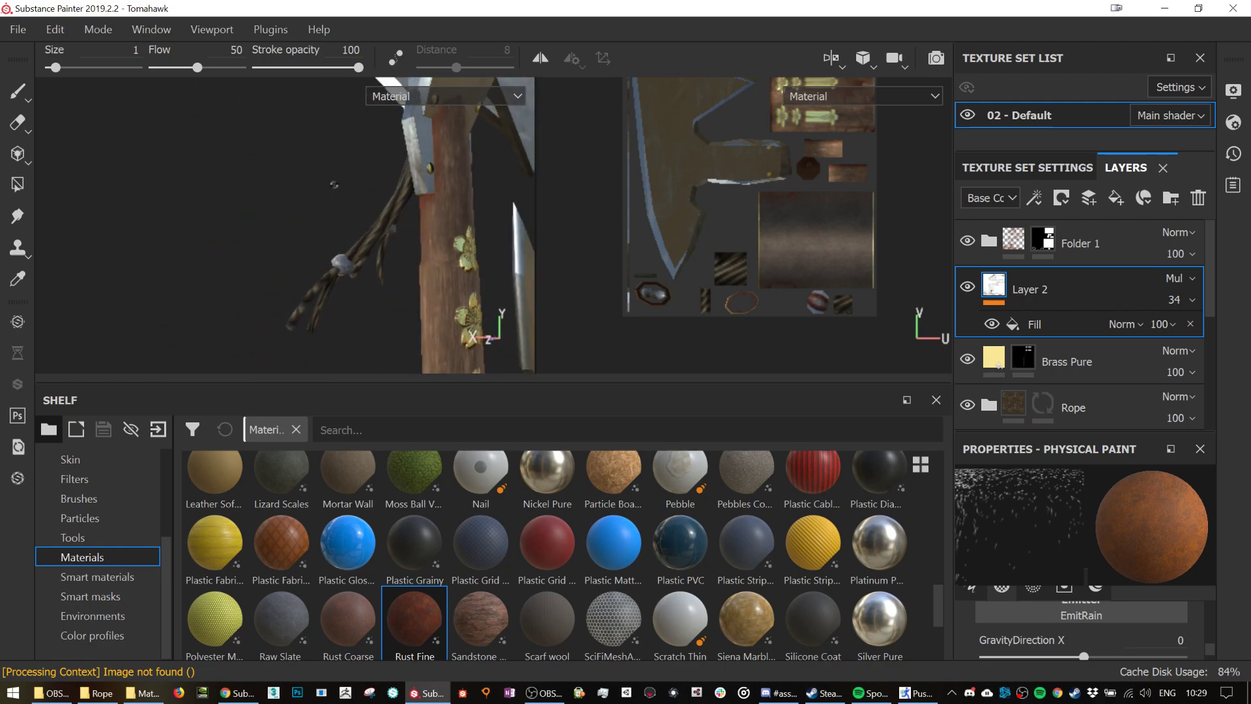
pyautogui.keyDown('alt'); pyautogui.moveTo(423, 198); pyautogui.dragTo(449, 186, button='middle'); pyautogui.keyUp('alt')
pyautogui.keyDown('alt'); pyautogui.moveTo(449, 185); pyautogui.dragTo(405, 201); pyautogui.keyUp('alt')
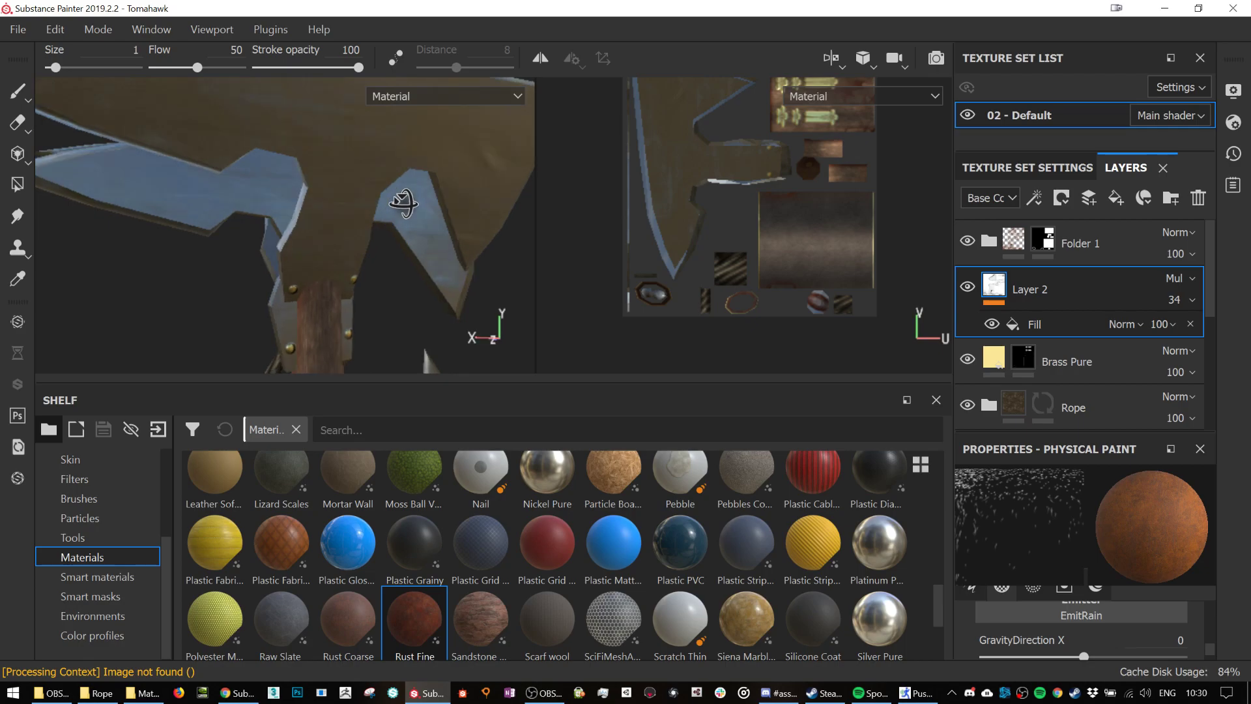
# - Add the Corten Steel material as a fill layer above Folder 1 and give it a black mask
pyautogui.click(1141, 238)
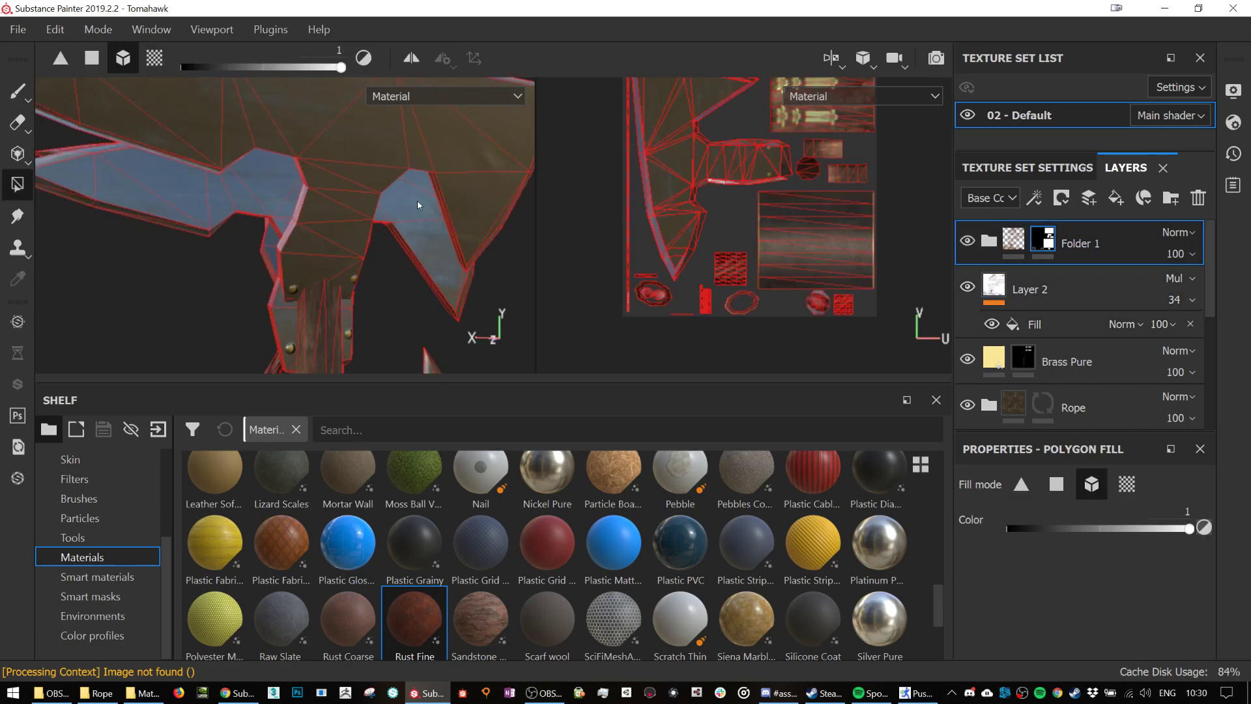
pyautogui.click(79, 499)
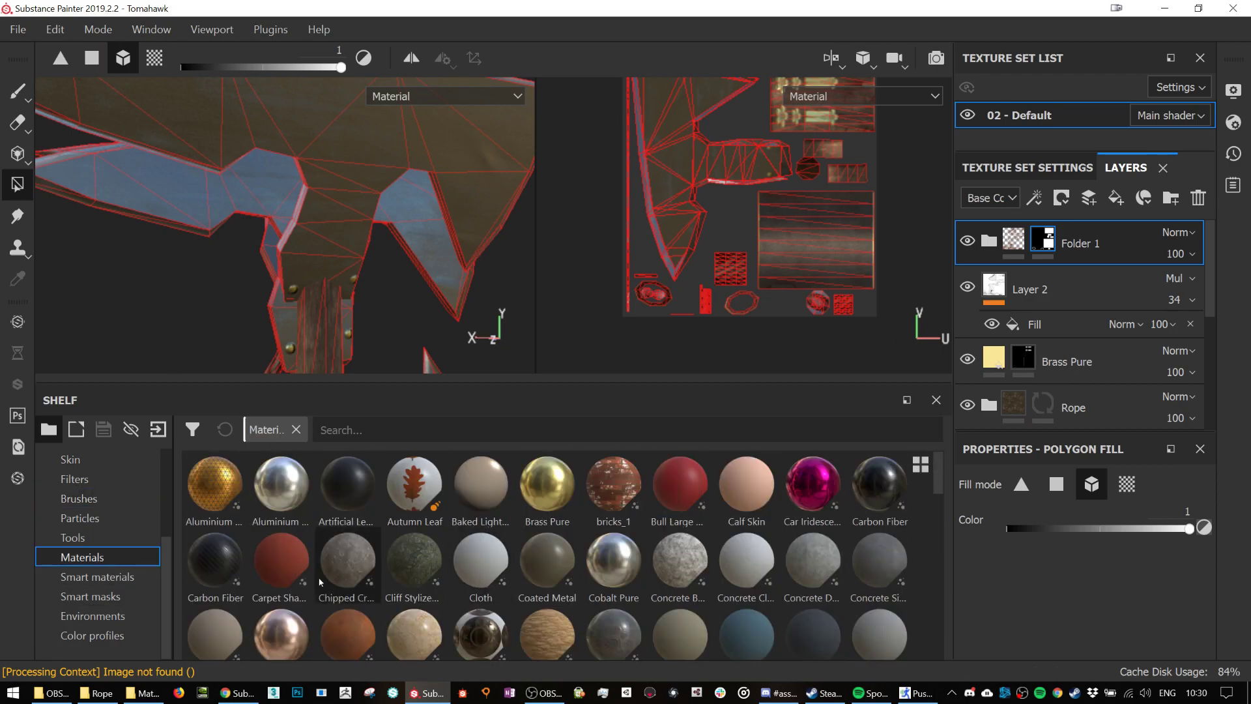
pyautogui.moveTo(362, 630); pyautogui.dragTo(1066, 219)
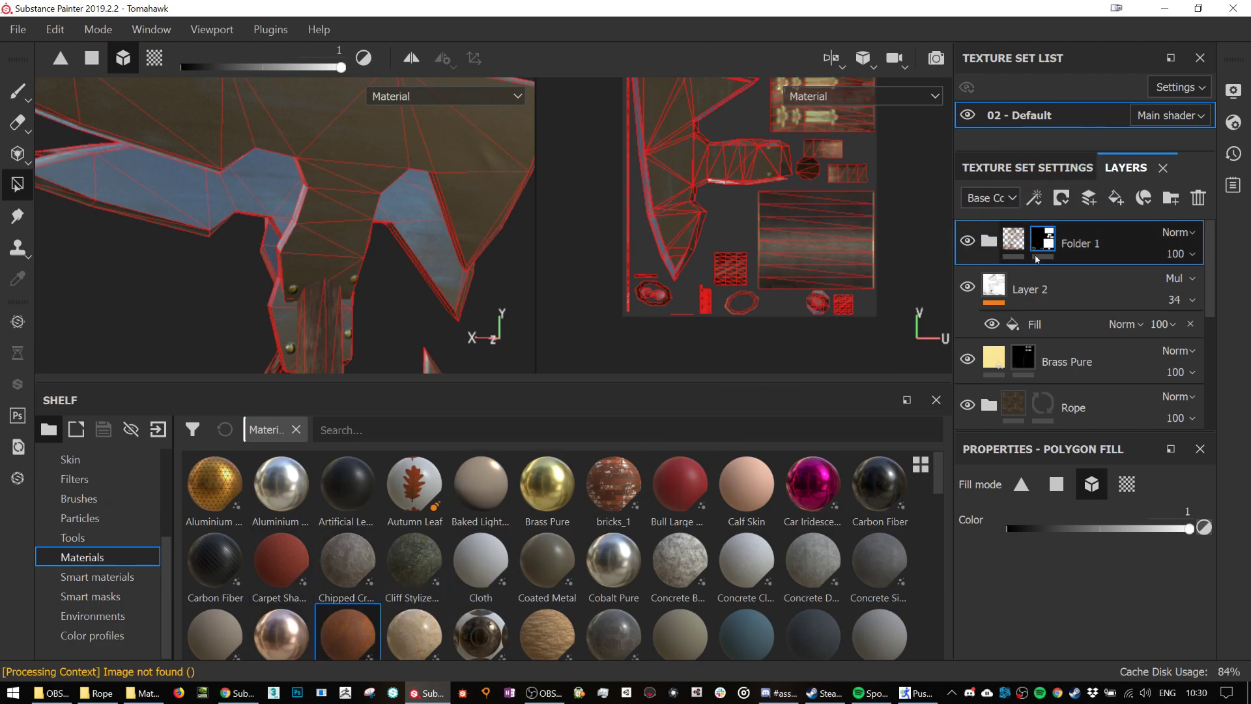
pyautogui.moveTo(368, 635)
pyautogui.mouseDown()
pyautogui.moveTo(955, 326)
pyautogui.moveTo(1030, 221)
pyautogui.mouseUp()
pyautogui.rightClick(994, 237)
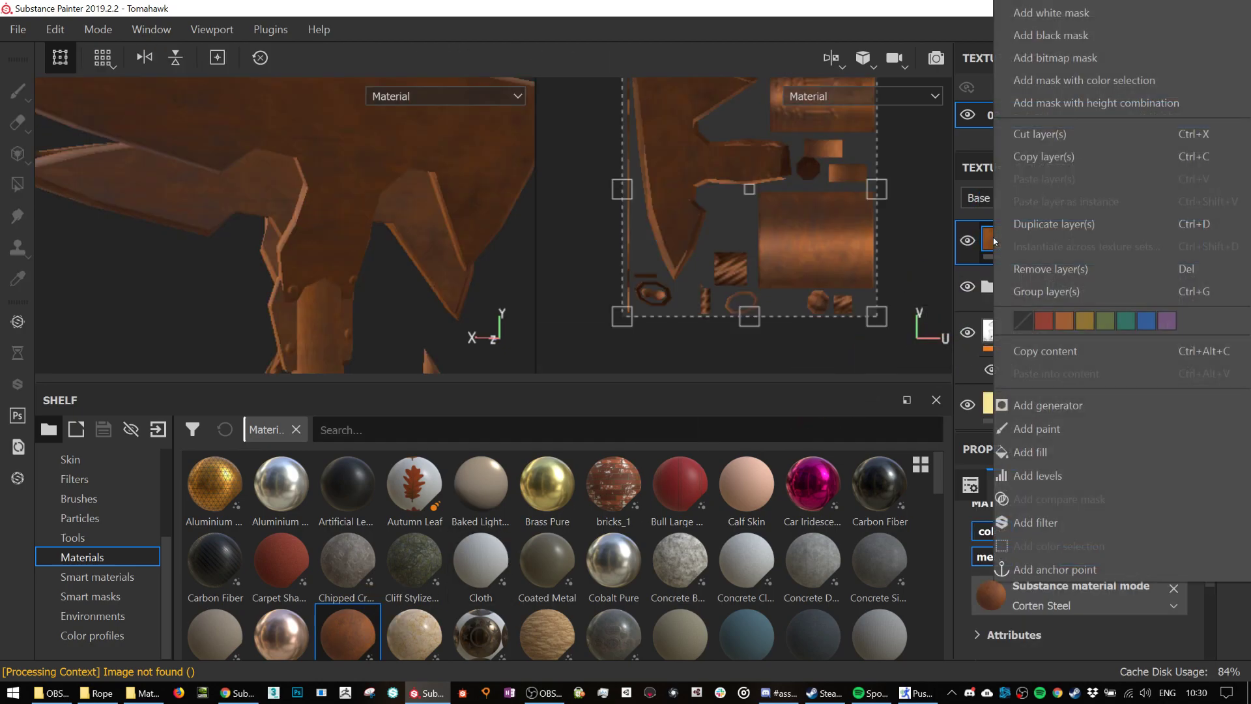
pyautogui.click(1052, 37)
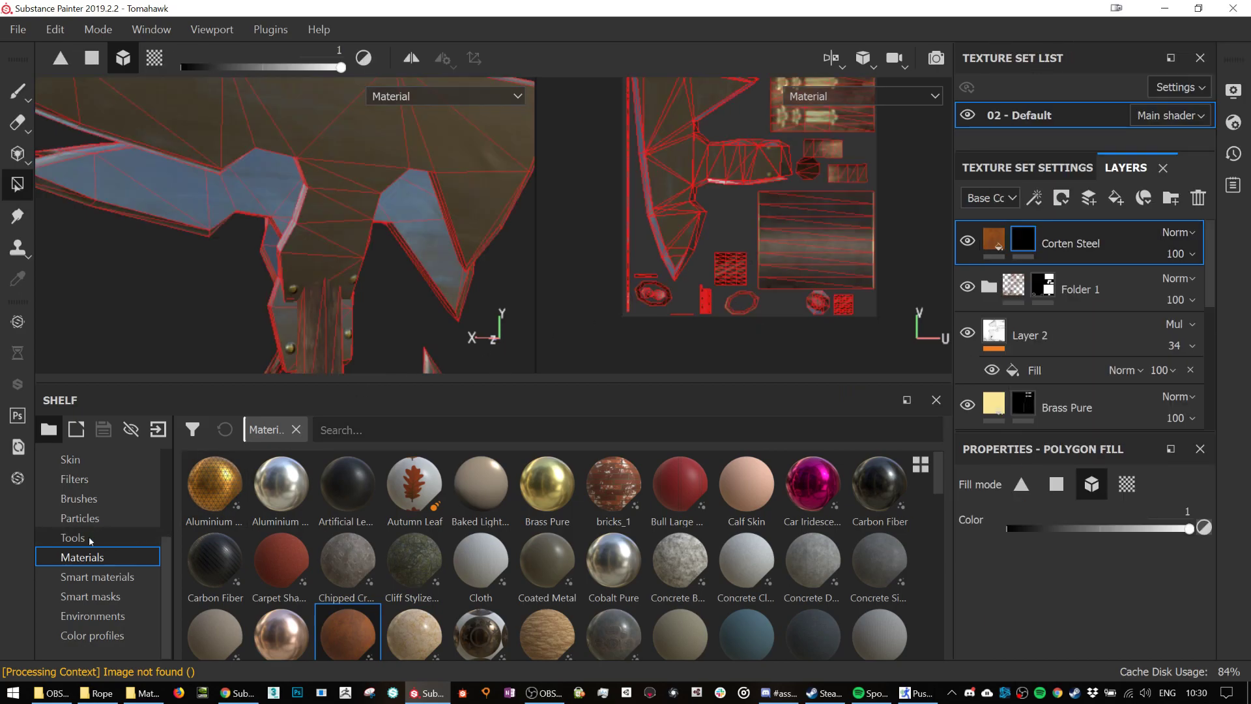
# - Activate the Paint tool for the Corten Steel mask and choose the Dirt 1 brush from the brush library
pyautogui.click(115, 501)
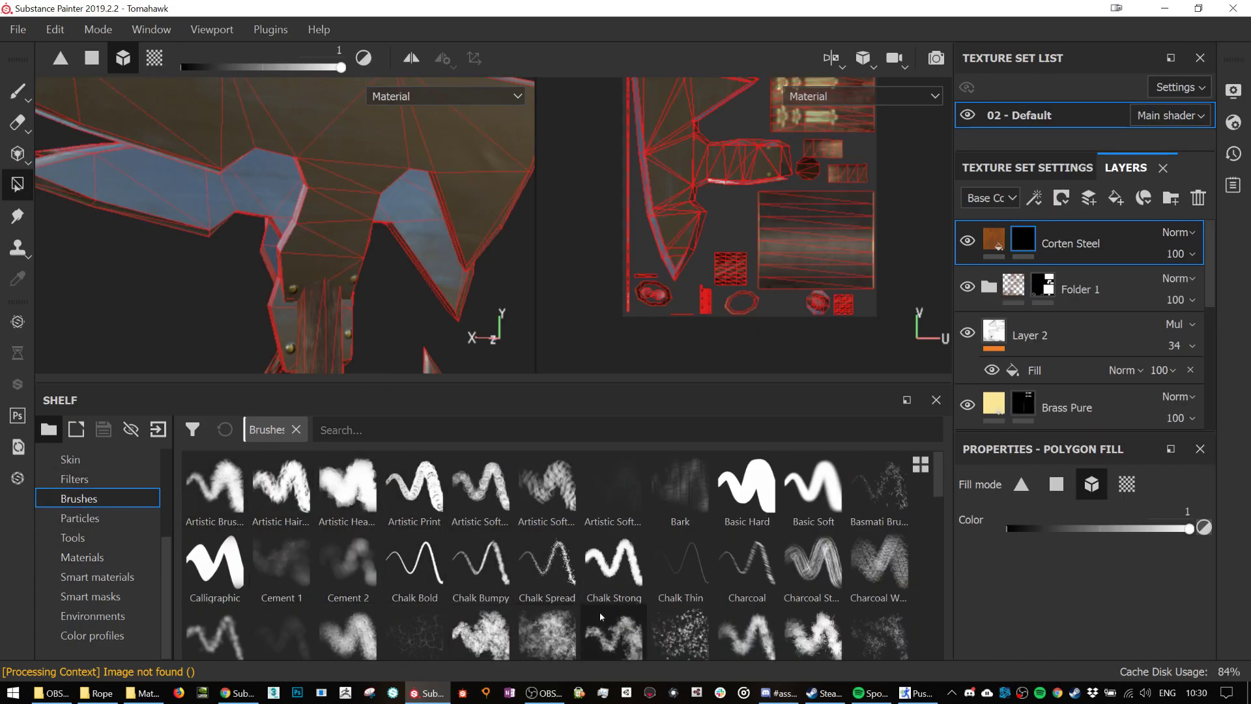
pyautogui.scroll(-3, 596, 588)
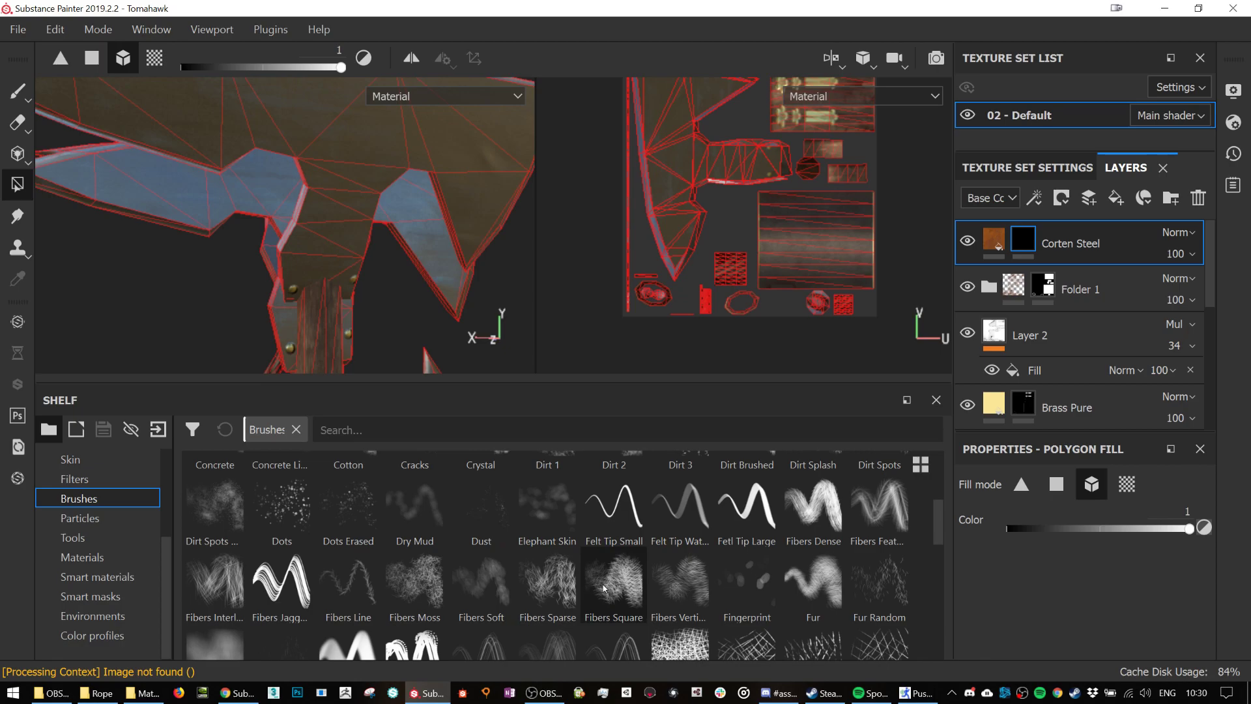
pyautogui.scroll(-3, 606, 582)
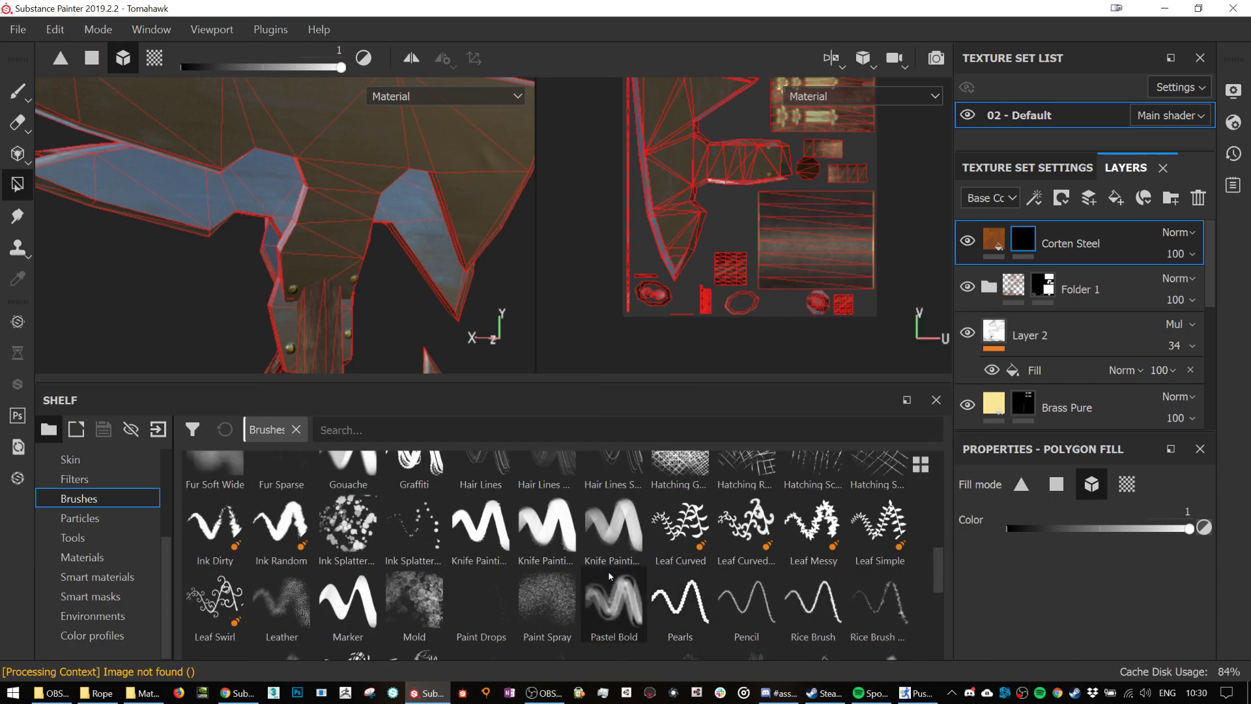
pyautogui.scroll(-5, 609, 576)
pyautogui.scroll(15, 593, 521)
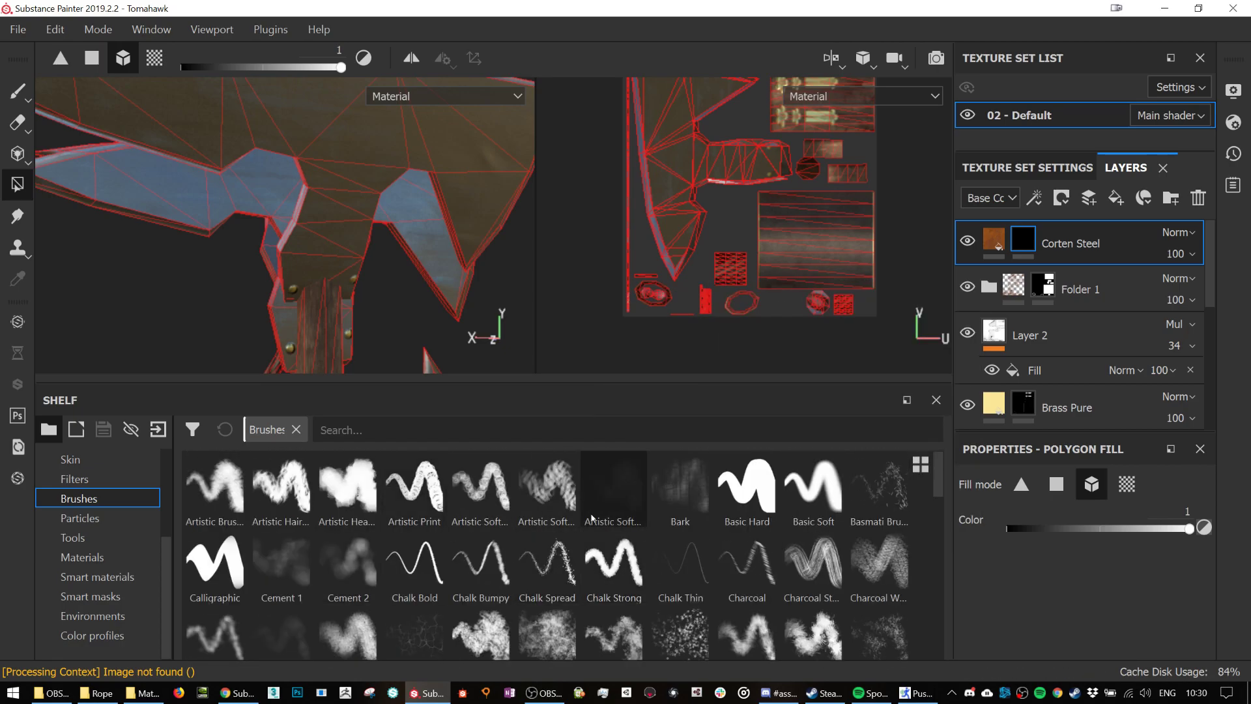
pyautogui.scroll(-3, 424, 573)
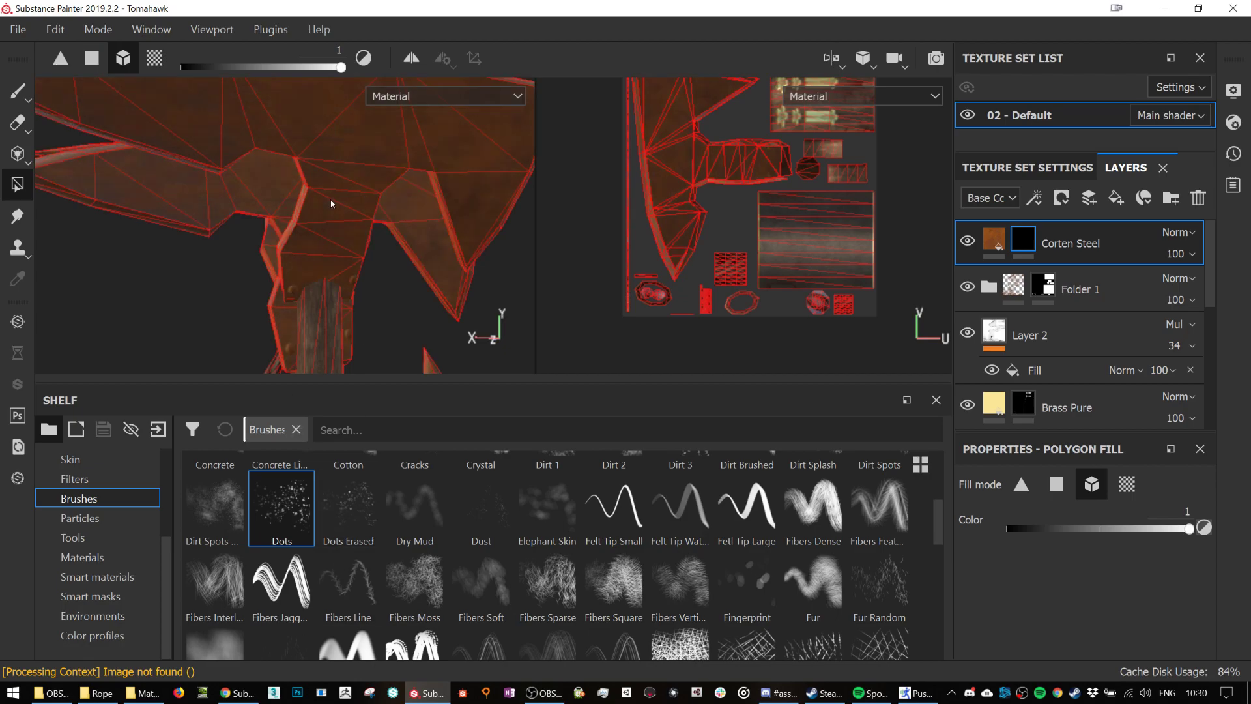
pyautogui.scroll(-10, 397, 542)
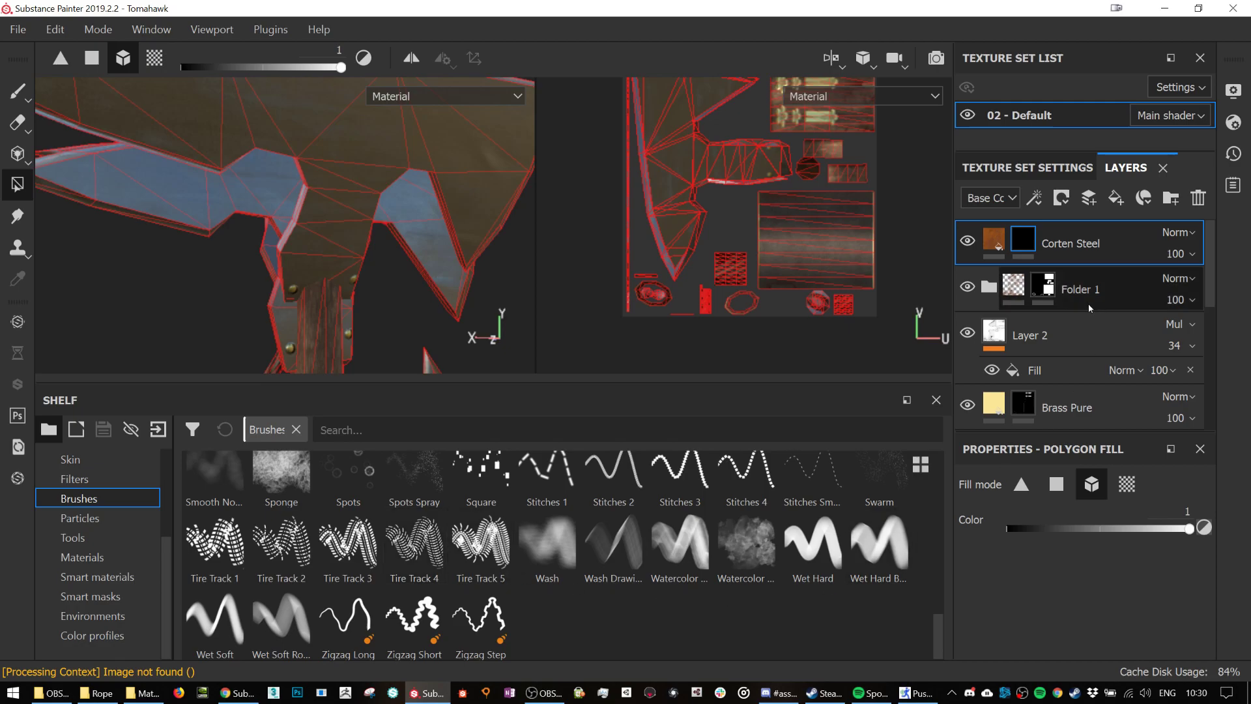
pyautogui.click(18, 91)
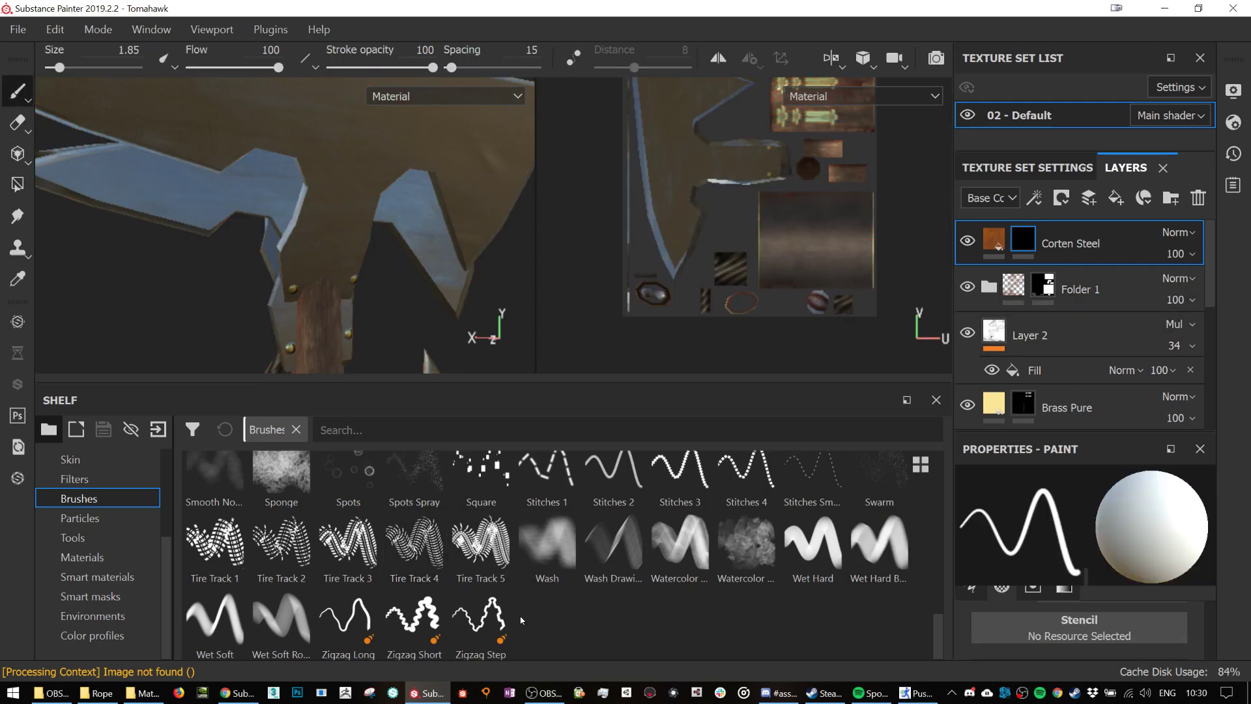
pyautogui.scroll(5, 695, 579)
pyautogui.scroll(2, 709, 567)
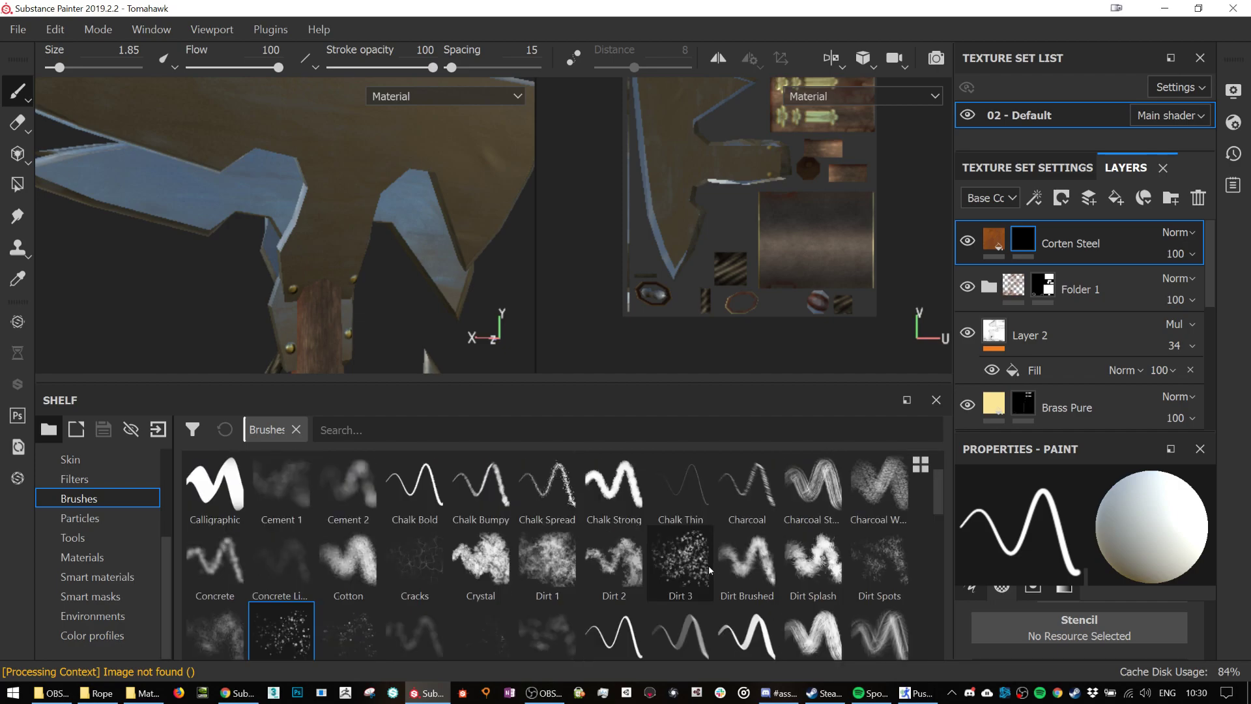
pyautogui.click(547, 561)
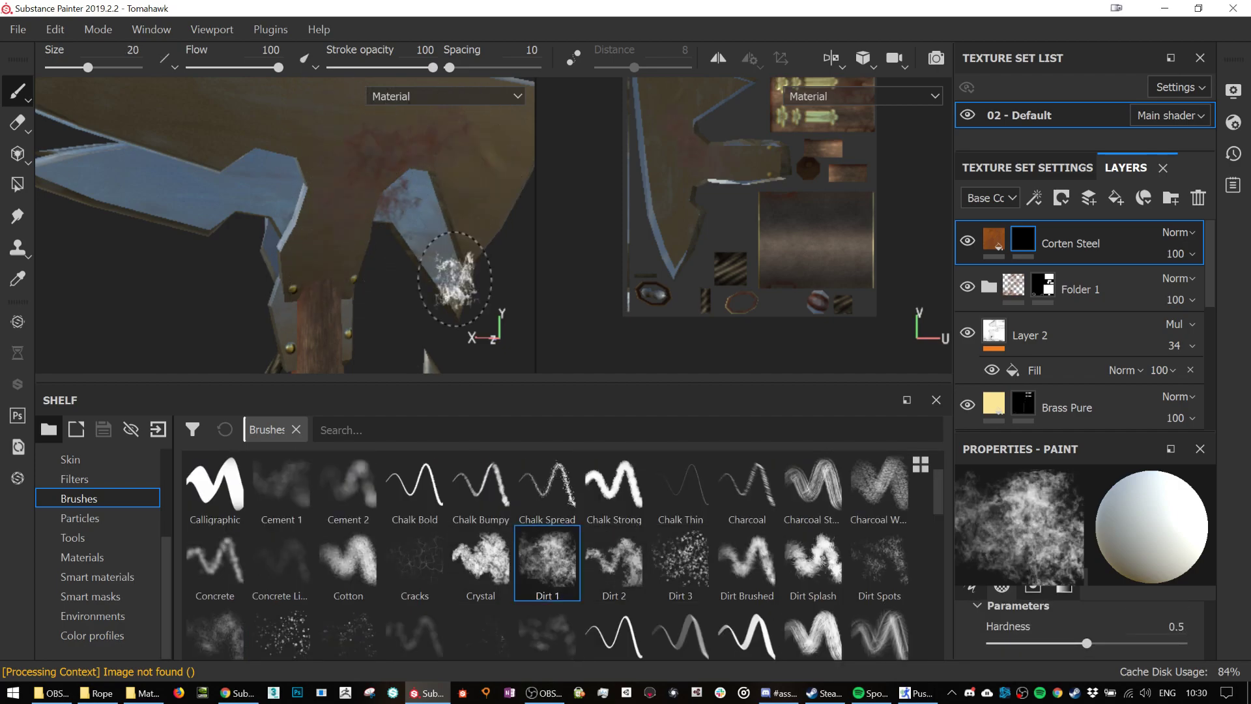
# - Undo the test stroke, then paint Corten Steel rust where the axe head meets the handle, reducing the brush size to 8.24
pyautogui.hotkey('ctrl', 'z')
pyautogui.keyDown('alt'); pyautogui.moveTo(455, 282); pyautogui.dragTo(408, 284); pyautogui.keyUp('alt')
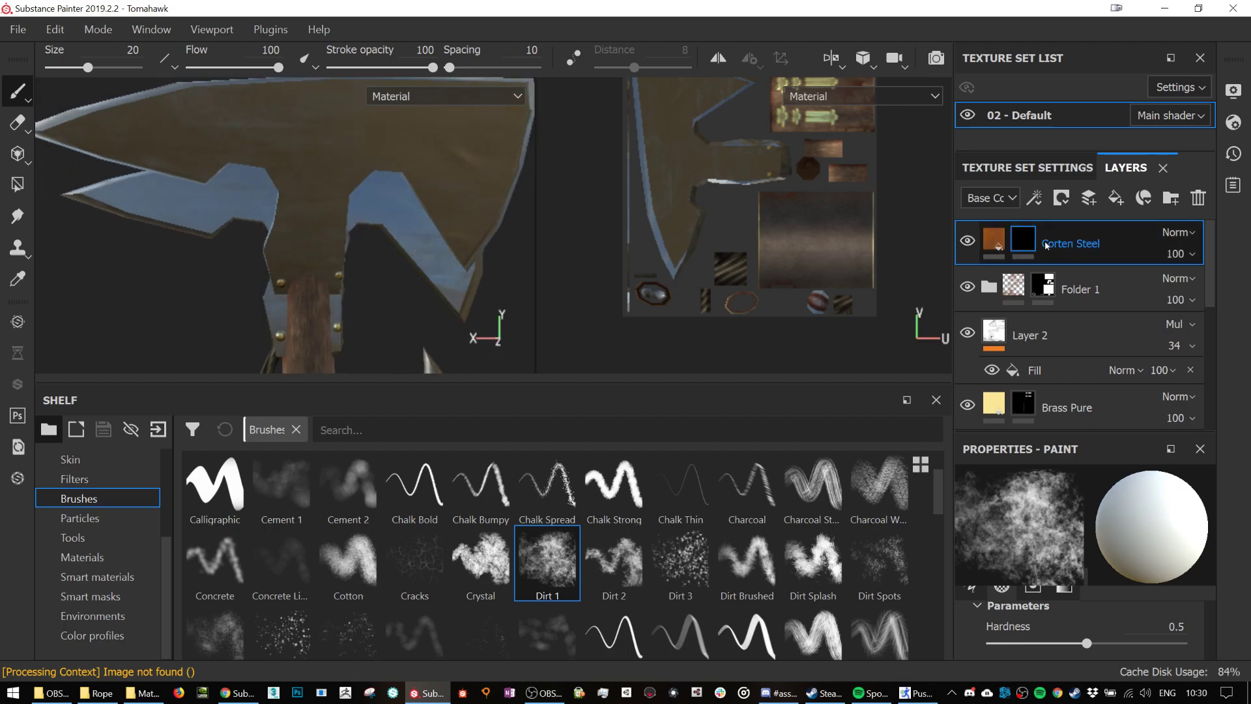
pyautogui.moveTo(306, 287); pyautogui.dragTo(279, 263)
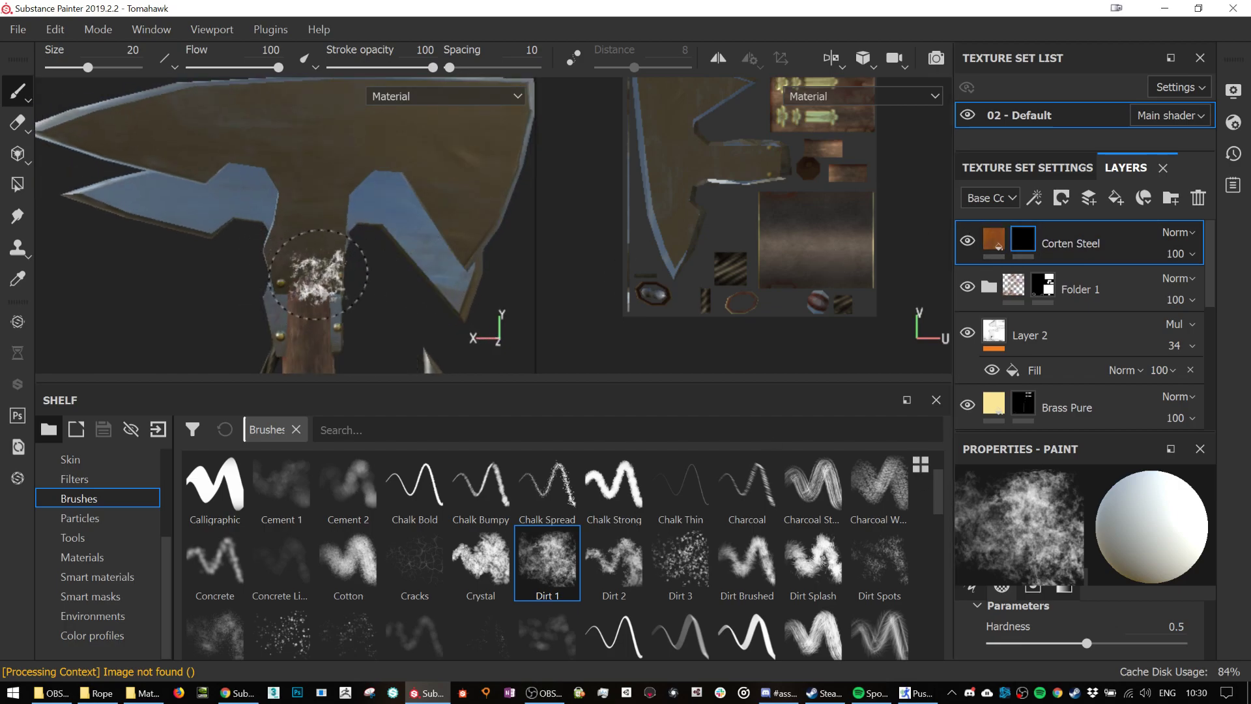
pyautogui.moveTo(386, 279)
pyautogui.keyDown('alt'); pyautogui.mouseDown()
pyautogui.moveTo(474, 317)
pyautogui.moveTo(361, 290)
pyautogui.mouseUp(); pyautogui.keyUp('alt')
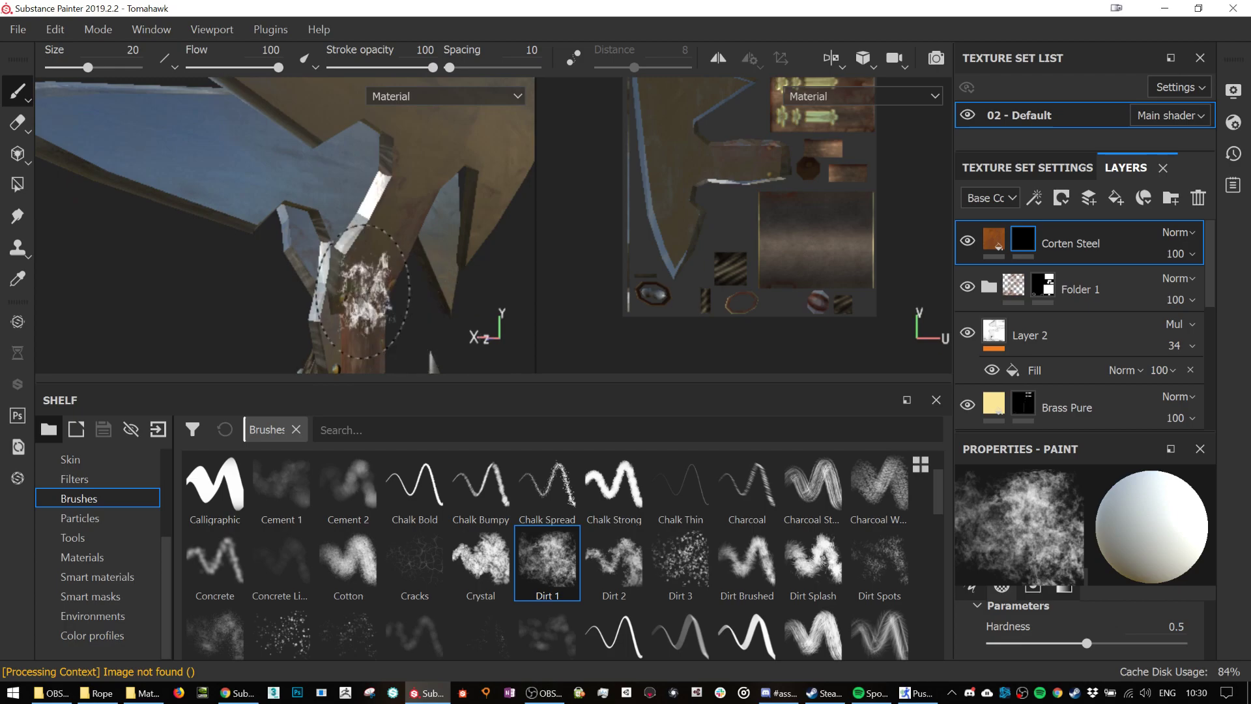
pyautogui.keyDown('ctrl'); pyautogui.moveTo(365, 291); pyautogui.dragTo(339, 287, button='right'); pyautogui.keyUp('ctrl')
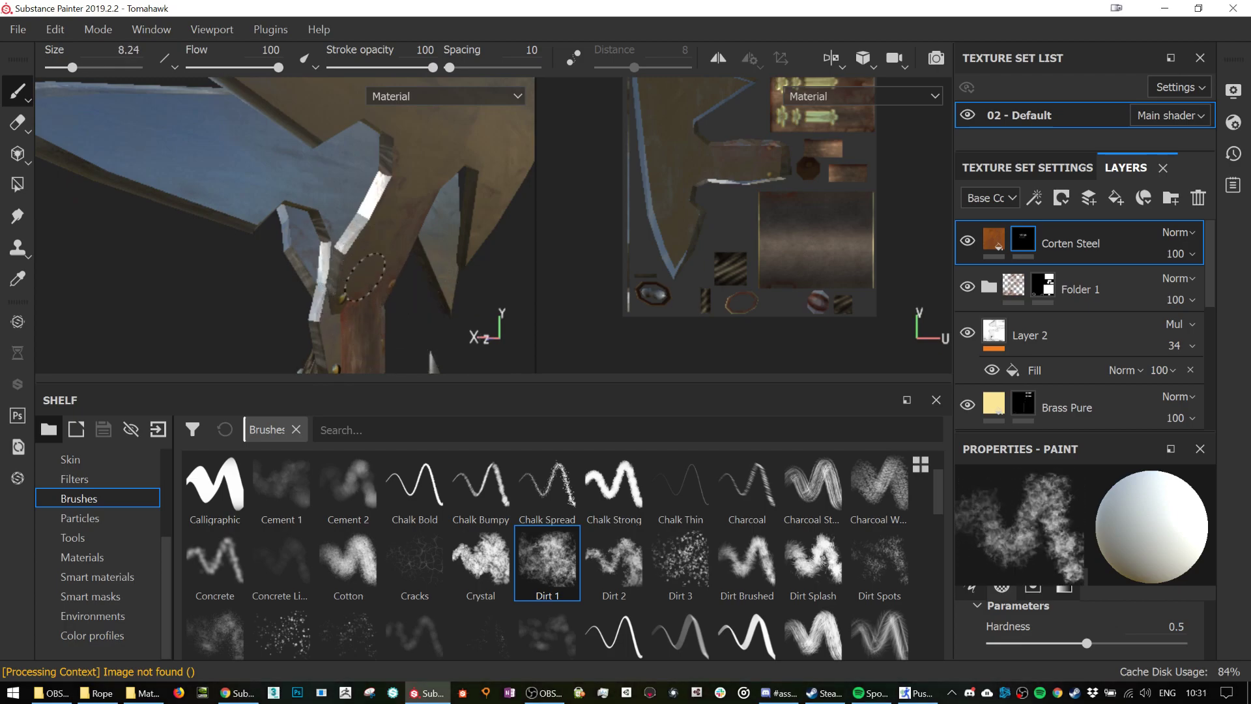
pyautogui.keyDown('alt'); pyautogui.moveTo(360, 286); pyautogui.dragTo(343, 322); pyautogui.keyUp('alt')
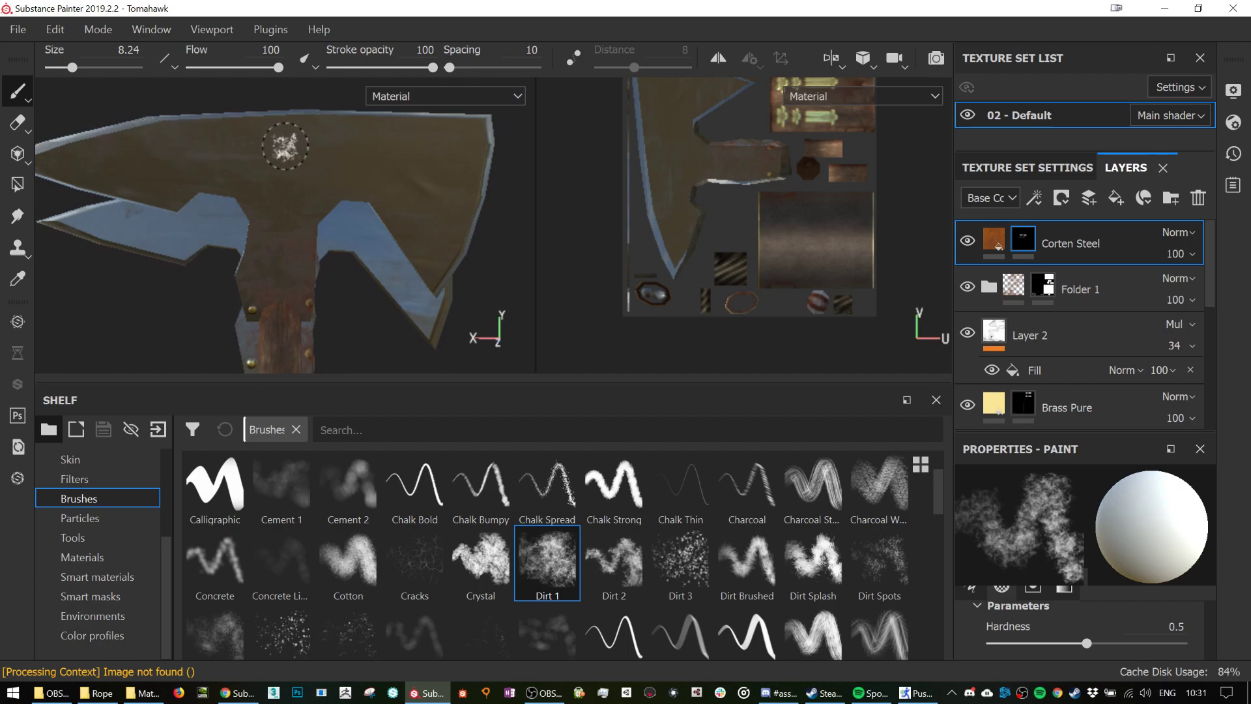
# - Enlarge the brush to 18.25 and dab rust onto both ends of the upper axe blade
pyautogui.press(']')
pyautogui.press(']')
pyautogui.press(']')
pyautogui.press(']')
pyautogui.press(']')
pyautogui.press(']')
pyautogui.press(']')
pyautogui.click(116, 181)
pyautogui.click(425, 236)
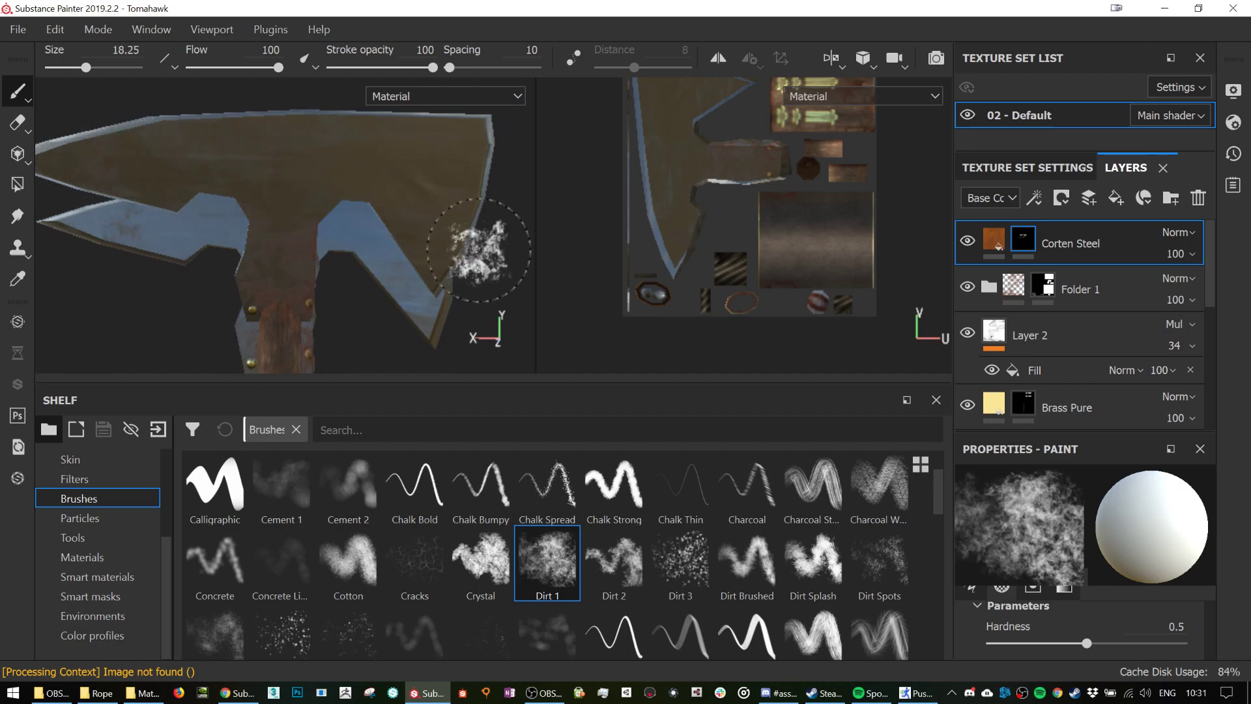
# - Paint rust patches on the lower blade's neck beside the handle, reducing the brush size to 8.24
pyautogui.moveTo(427, 297)
pyautogui.keyDown('alt'); pyautogui.mouseDown()
pyautogui.moveTo(390, 206)
pyautogui.moveTo(399, 237)
pyautogui.mouseUp(); pyautogui.keyUp('alt')
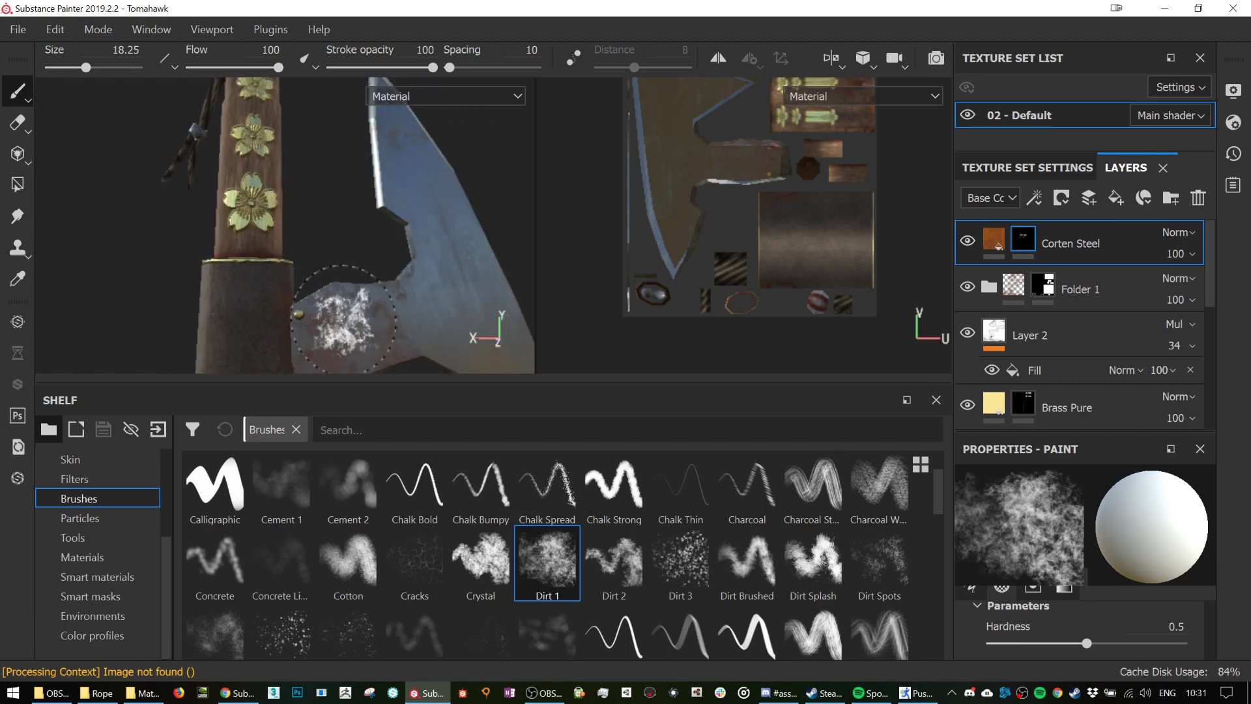
pyautogui.keyDown('alt'); pyautogui.moveTo(400, 291); pyautogui.dragTo(339, 306); pyautogui.keyUp('alt')
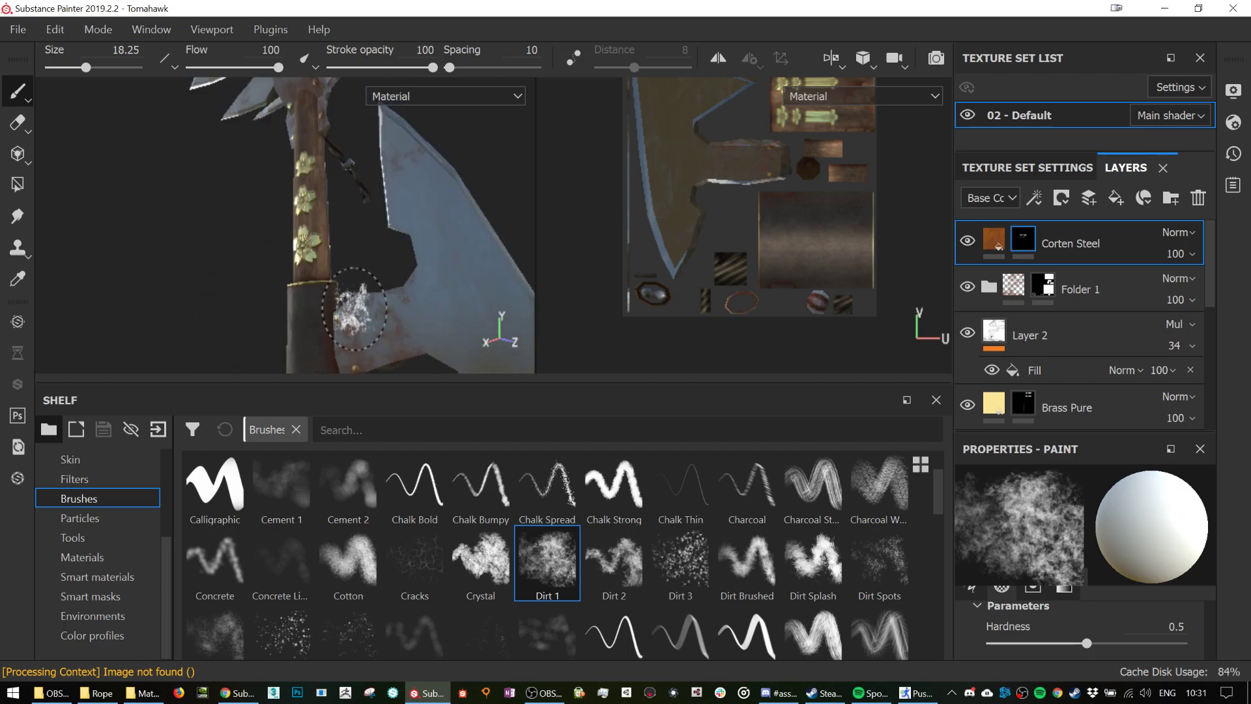
pyautogui.keyDown('ctrl'); pyautogui.moveTo(343, 312); pyautogui.dragTo(337, 327, button='right'); pyautogui.keyUp('ctrl')
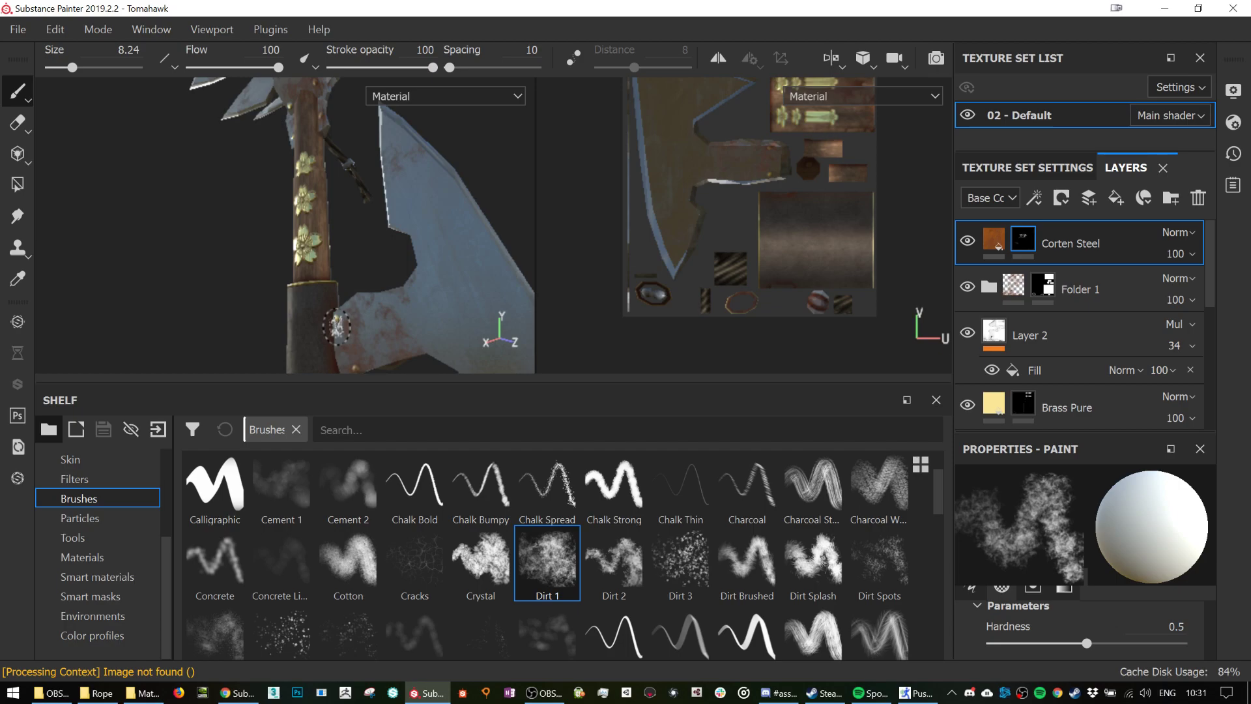
# - Add finer rust along the riveted edge of the lower blade's neck with brush sizes of 2.78 and 3.49
pyautogui.keyDown('alt'); pyautogui.moveTo(420, 324); pyautogui.dragTo(393, 199, button='middle'); pyautogui.keyUp('alt')
pyautogui.scroll(5, 311, 241)
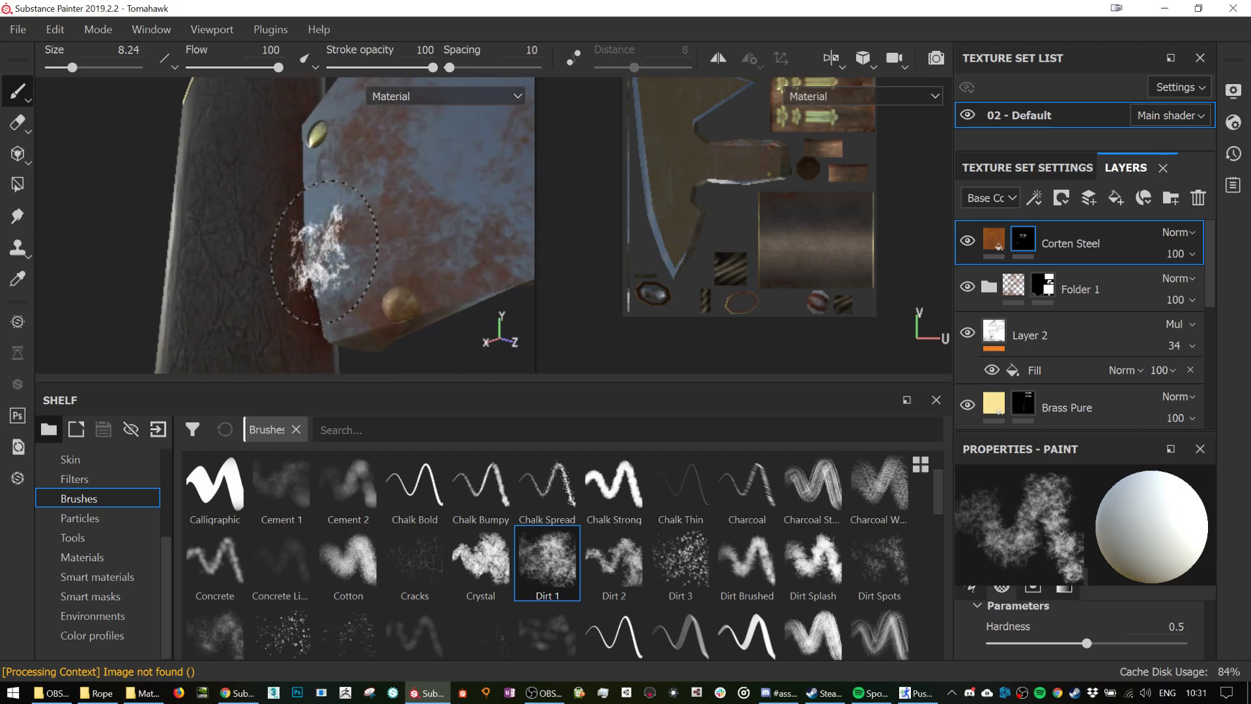
pyautogui.keyDown('ctrl'); pyautogui.moveTo(328, 275); pyautogui.dragTo(322, 297, button='right'); pyautogui.keyUp('ctrl')
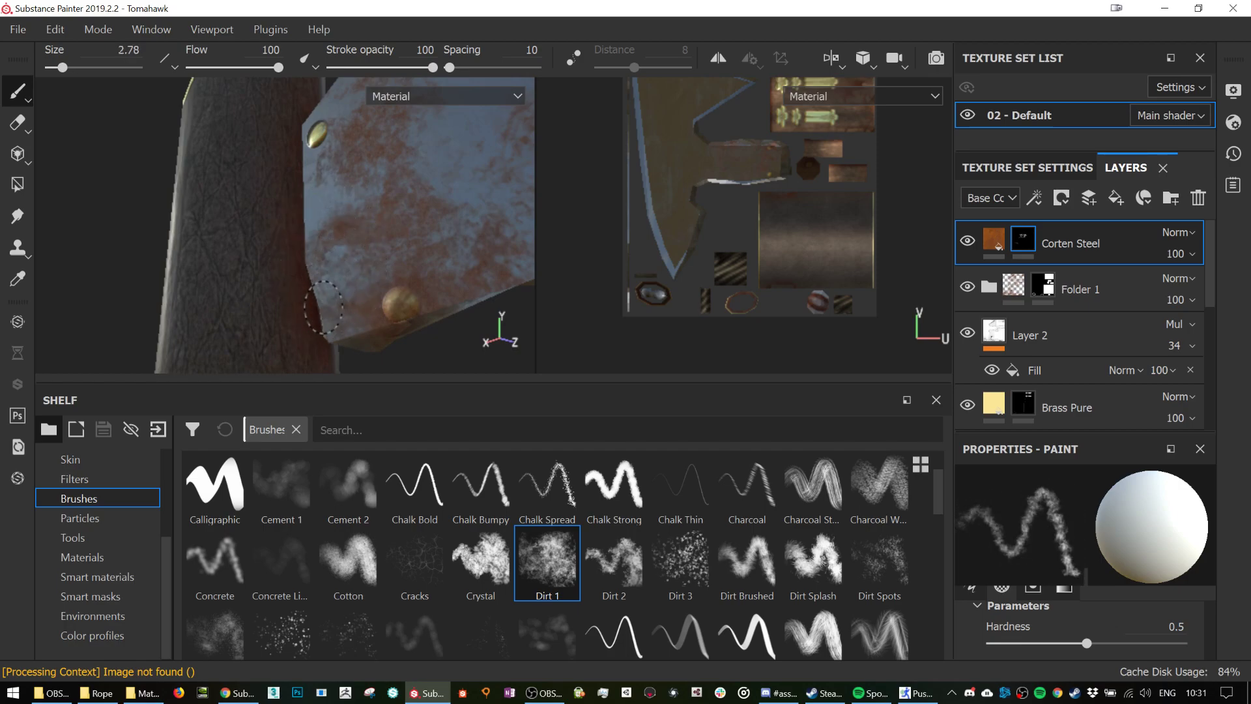
pyautogui.keyDown('ctrl'); pyautogui.moveTo(309, 238); pyautogui.dragTo(302, 195, button='right'); pyautogui.keyUp('ctrl')
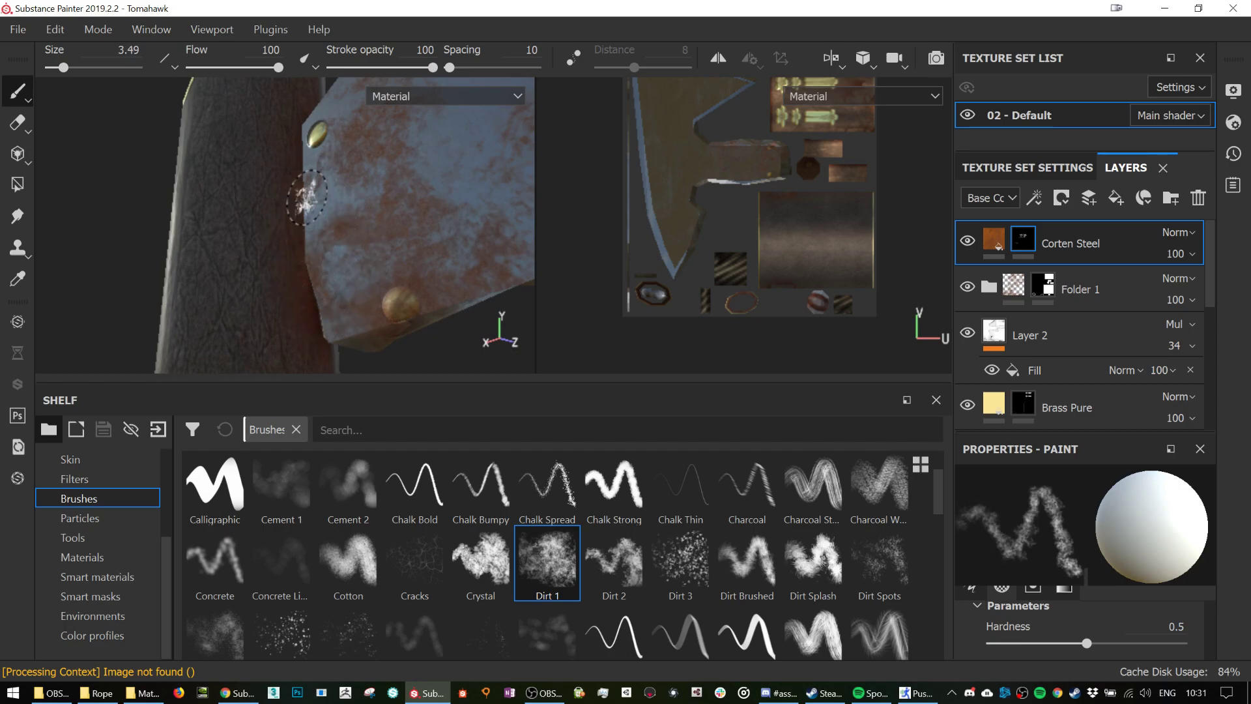
# - Examine the painted rust on the lower blade and its joint with the handle from several angles
pyautogui.scroll(-5, 333, 297)
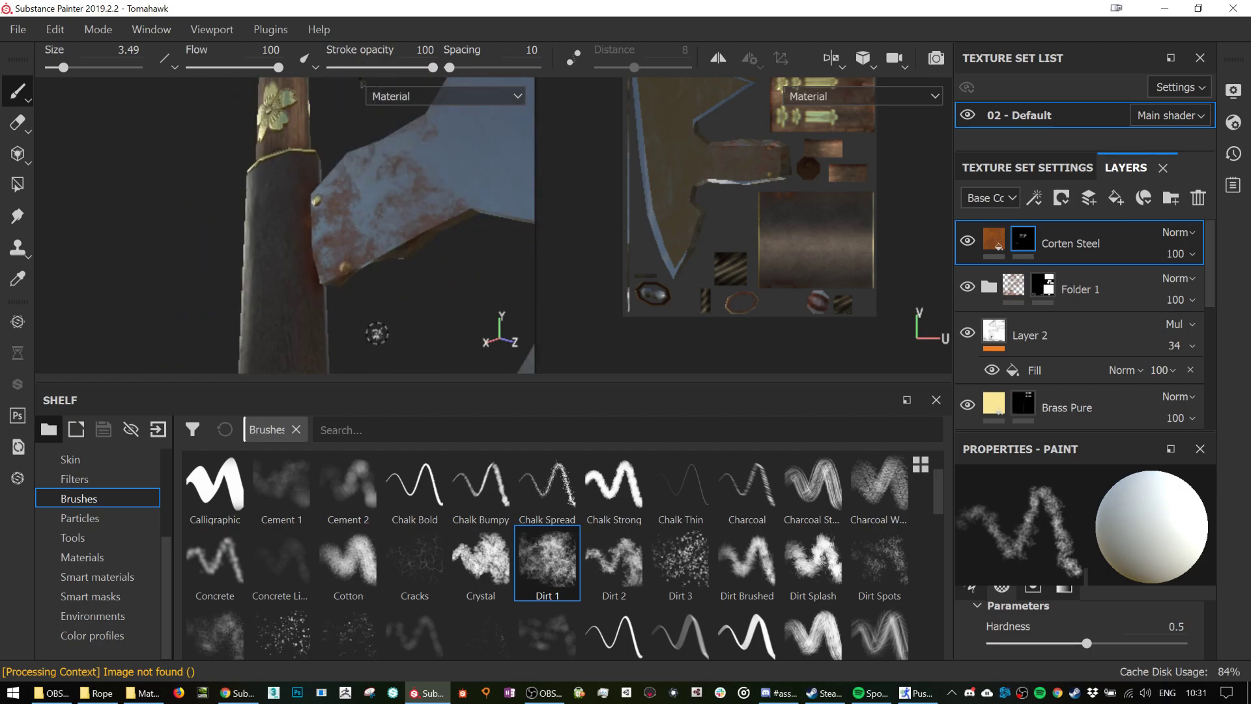
pyautogui.keyDown('alt'); pyautogui.keyDown('shift'); pyautogui.moveTo(334, 298); pyautogui.dragTo(409, 339); pyautogui.keyUp('shift'); pyautogui.keyUp('alt')
pyautogui.scroll(3, 409, 339)
pyautogui.scroll(-1, 417, 285)
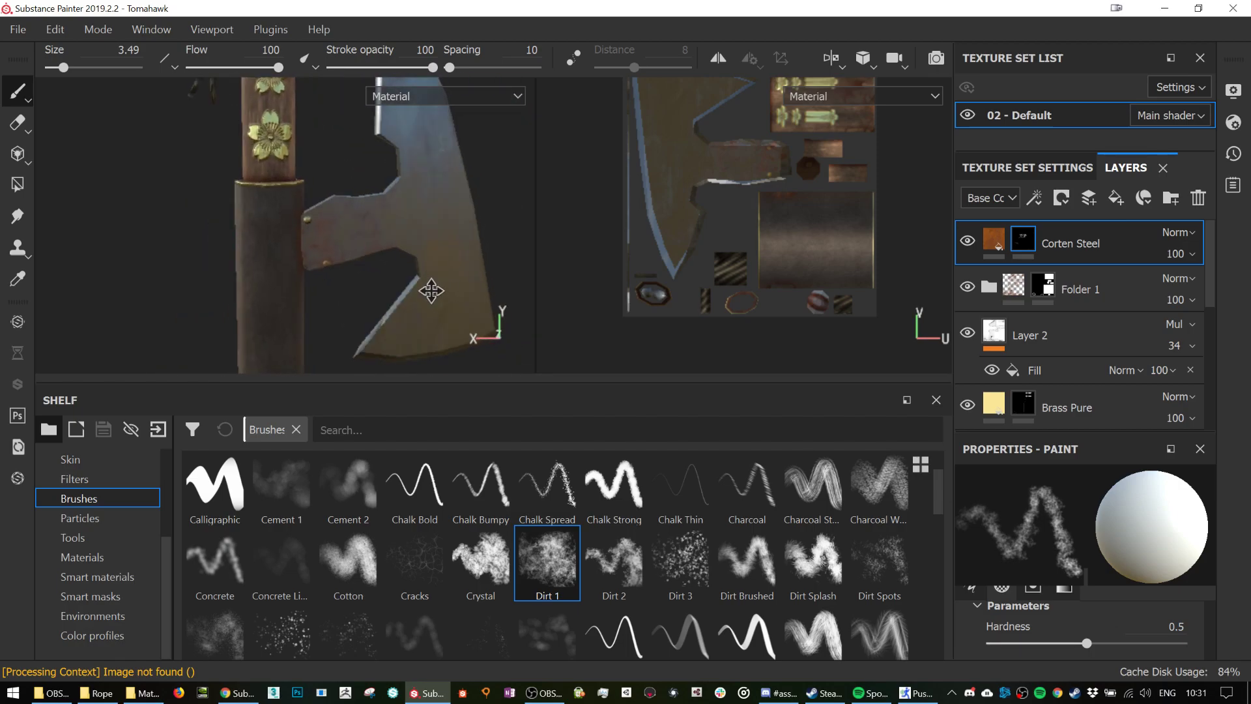
pyautogui.keyDown('alt'); pyautogui.moveTo(436, 295); pyautogui.dragTo(309, 169, button='middle'); pyautogui.keyUp('alt')
pyautogui.keyDown('alt'); pyautogui.moveTo(264, 184); pyautogui.dragTo(374, 335); pyautogui.keyUp('alt')
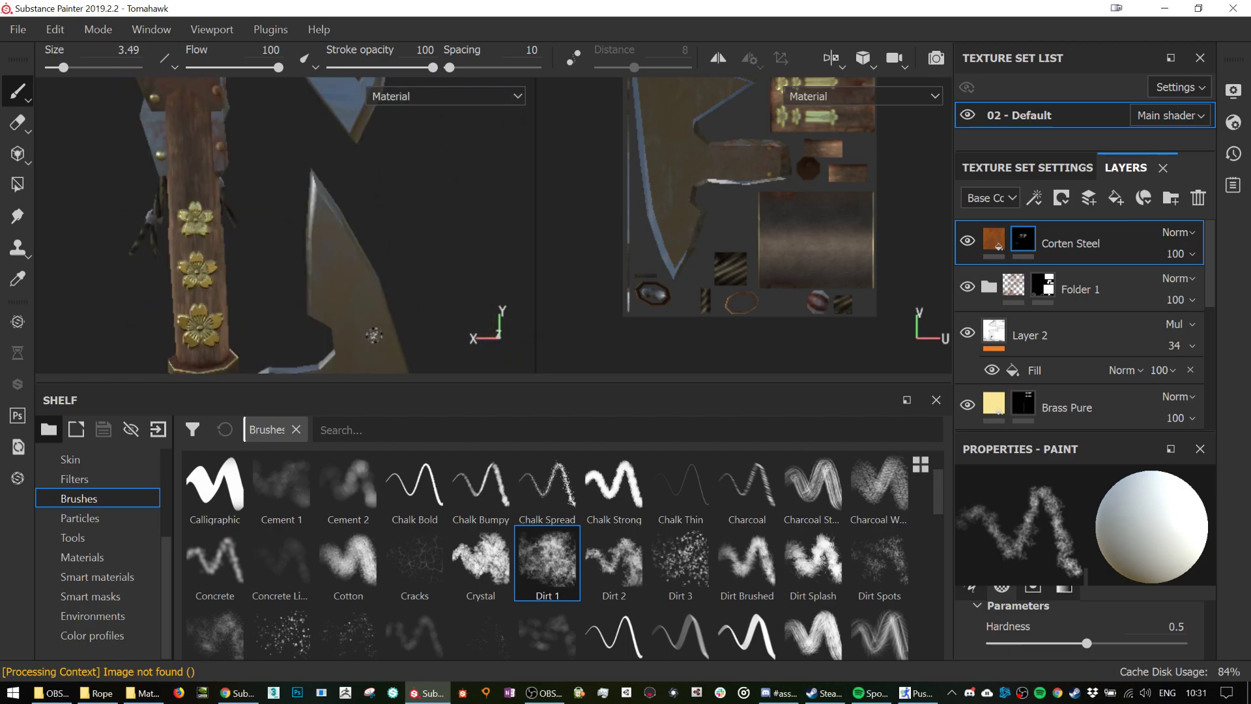
pyautogui.scroll(1, 314, 527)
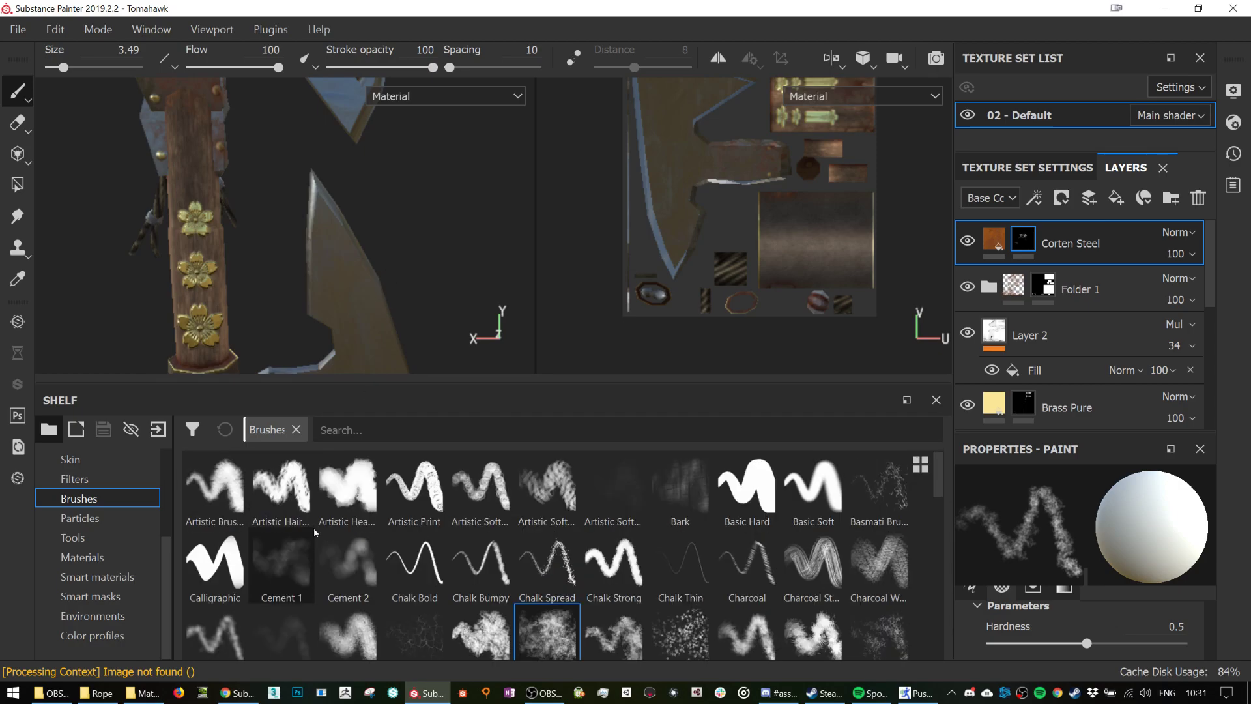
pyautogui.keyDown('alt'); pyautogui.moveTo(403, 231); pyautogui.dragTo(366, 246); pyautogui.keyUp('alt')
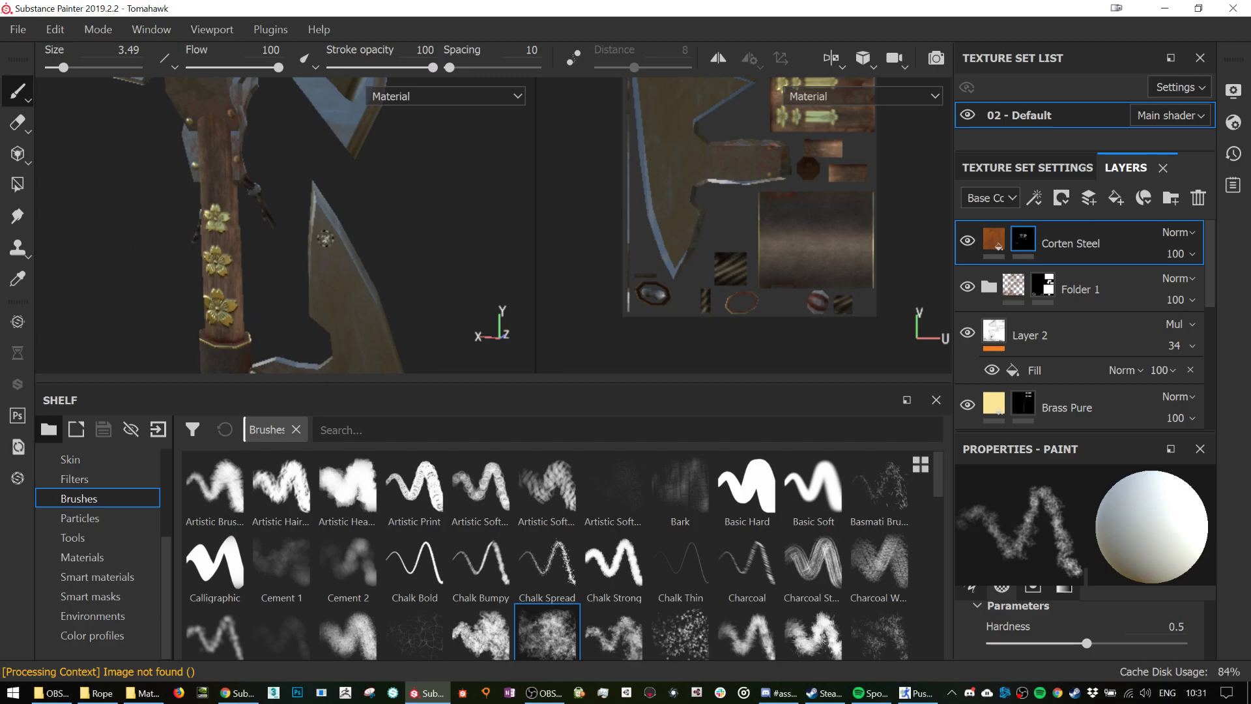
# - Add the Aluminium Pure material as a fill layer above Corten Steel and give it a black mask
pyautogui.click(79, 557)
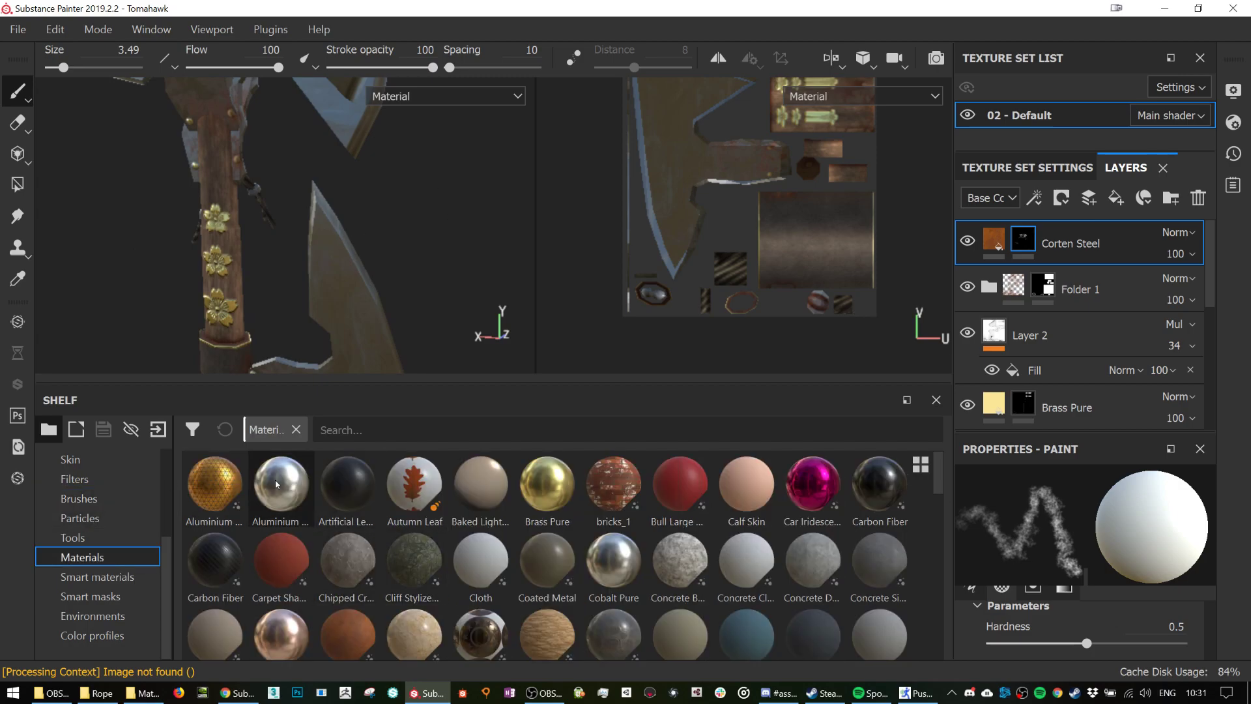
pyautogui.moveTo(283, 500); pyautogui.dragTo(1037, 225)
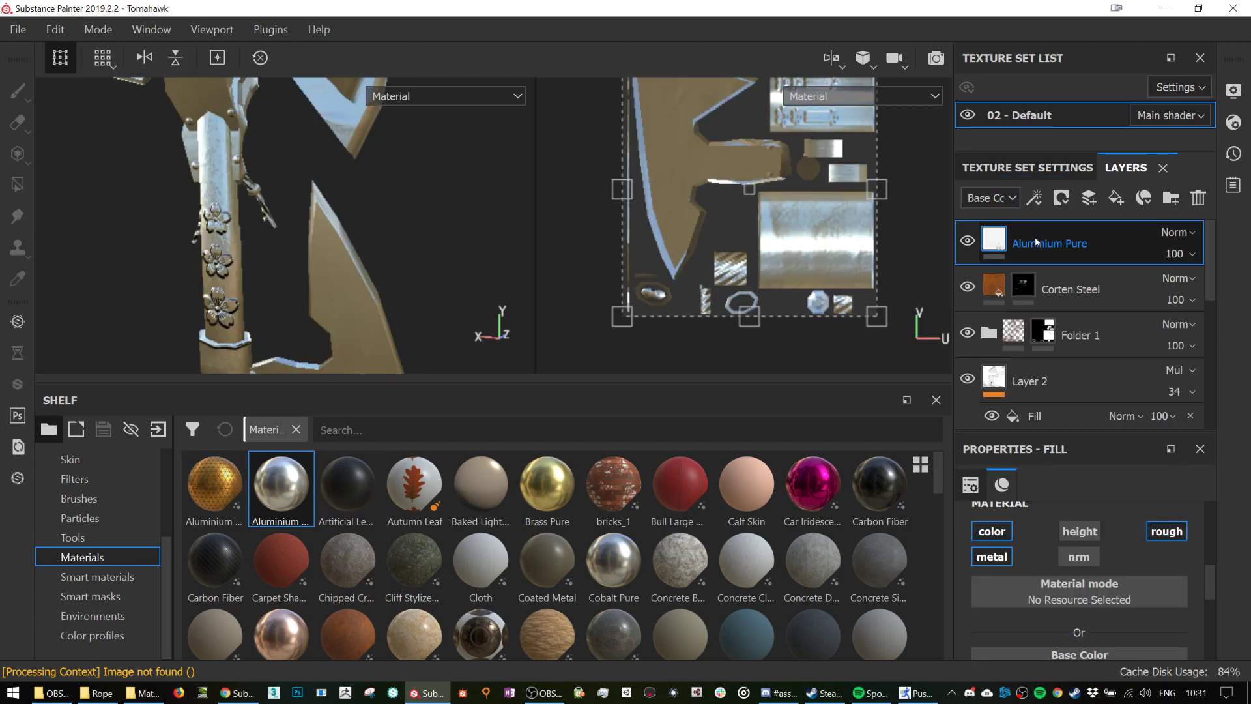
pyautogui.rightClick(1035, 238)
pyautogui.click(875, 39)
pyautogui.press('1')
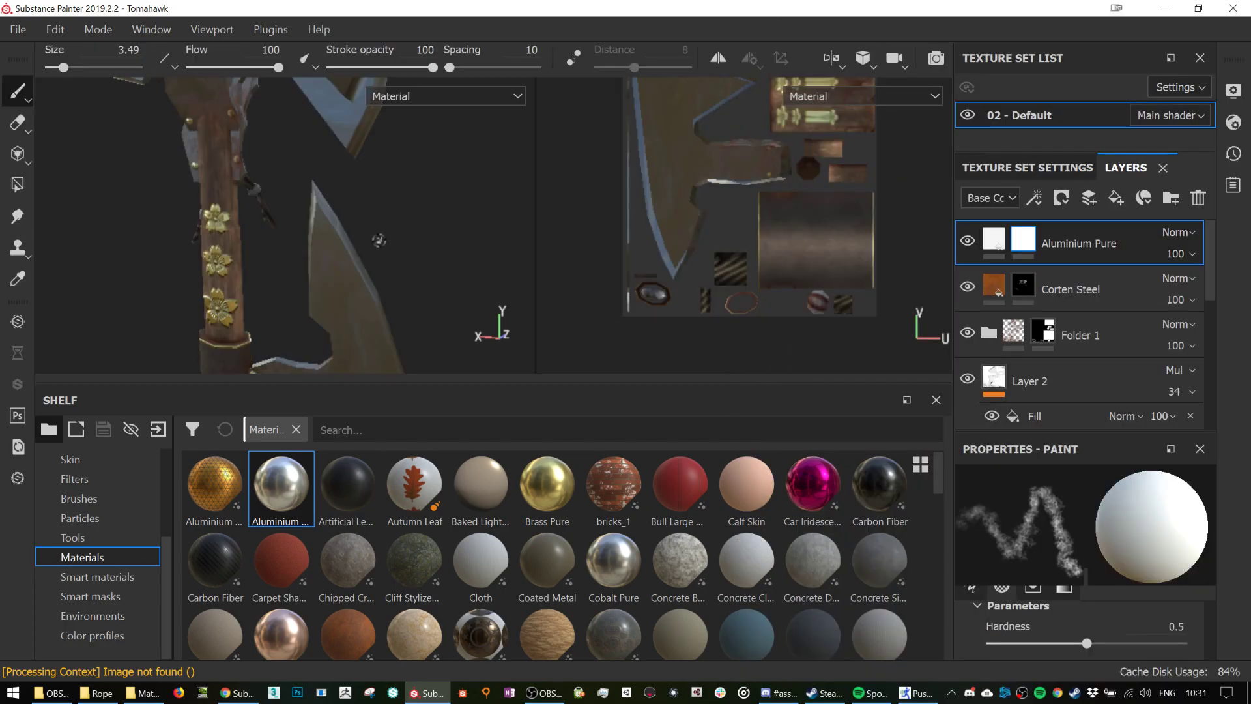
# - Paint aluminium wear onto the upper part of the lower blade's cutting edge, reducing the brush size to 0.73
pyautogui.scroll(3, 352, 258)
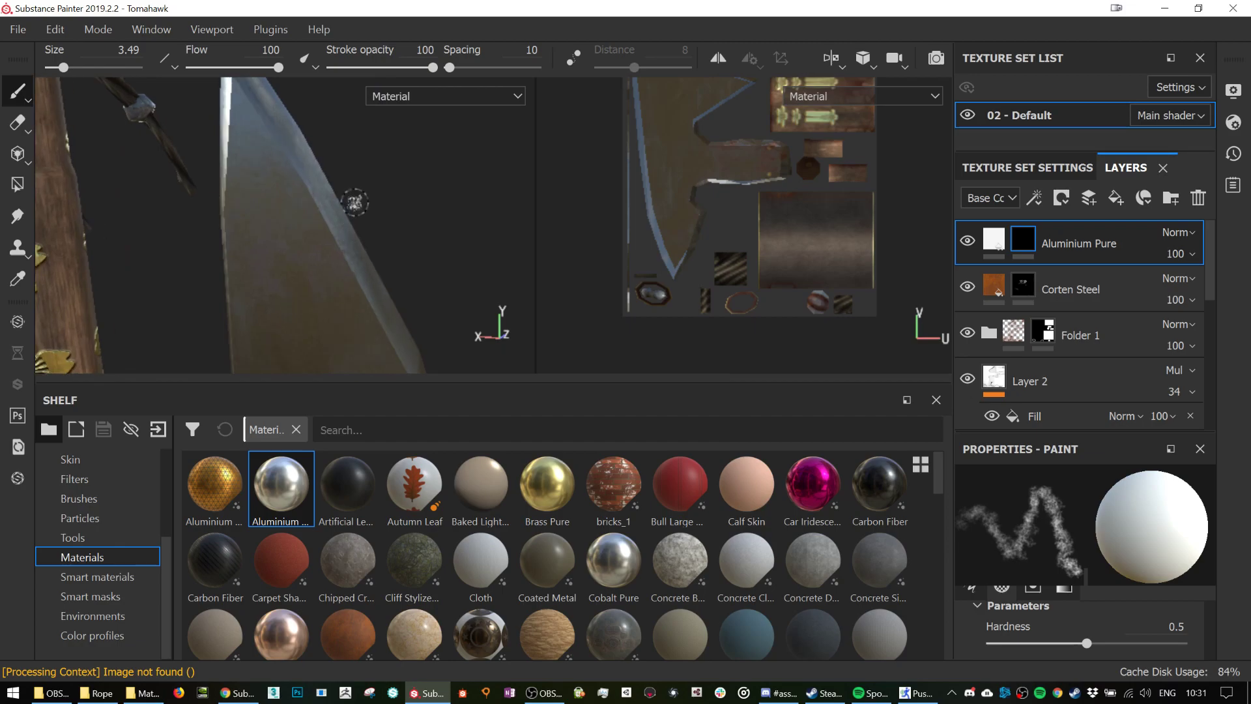
pyautogui.moveTo(352, 166)
pyautogui.mouseDown()
pyautogui.moveTo(309, 157)
pyautogui.moveTo(324, 173)
pyautogui.mouseUp()
pyautogui.moveTo(324, 172)
pyautogui.keyDown('ctrl'); pyautogui.mouseDown(button='right')
pyautogui.moveTo(301, 138)
pyautogui.moveTo(311, 180)
pyautogui.mouseUp(button='right'); pyautogui.keyUp('ctrl')
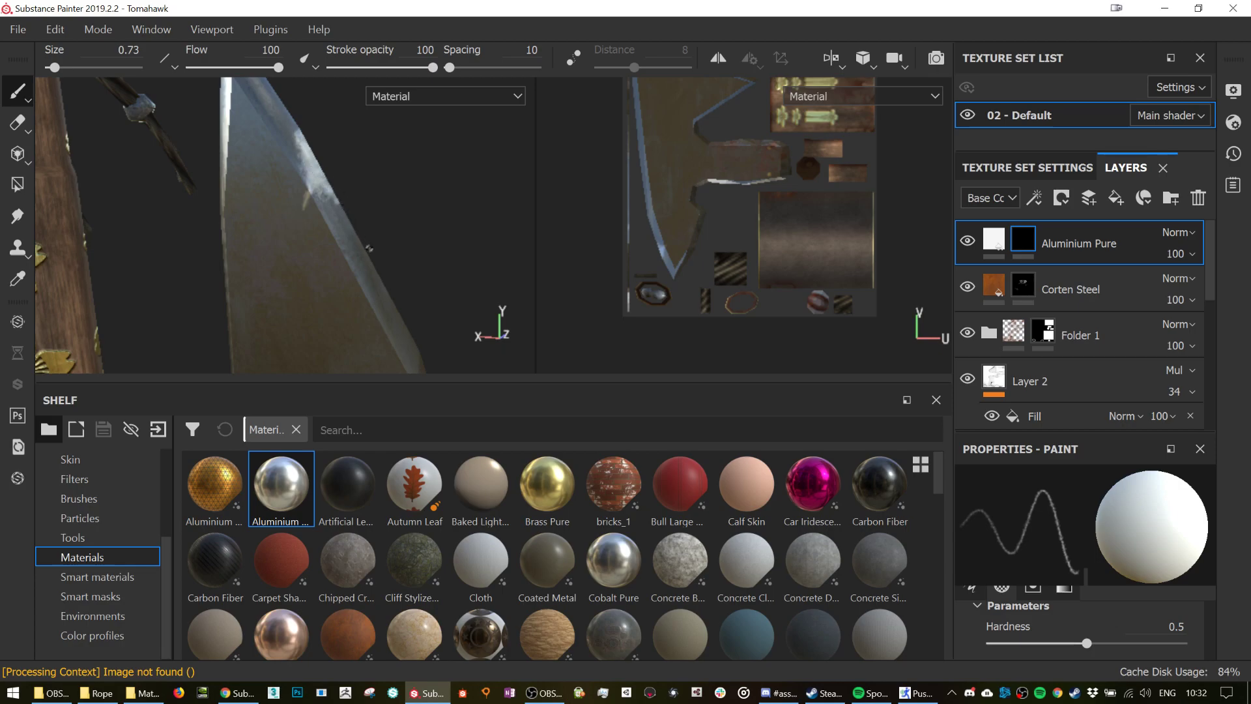
# - Extend the painted aluminium wear further down the lower blade's cutting edge with one long stroke
pyautogui.scroll(-3, 367, 247)
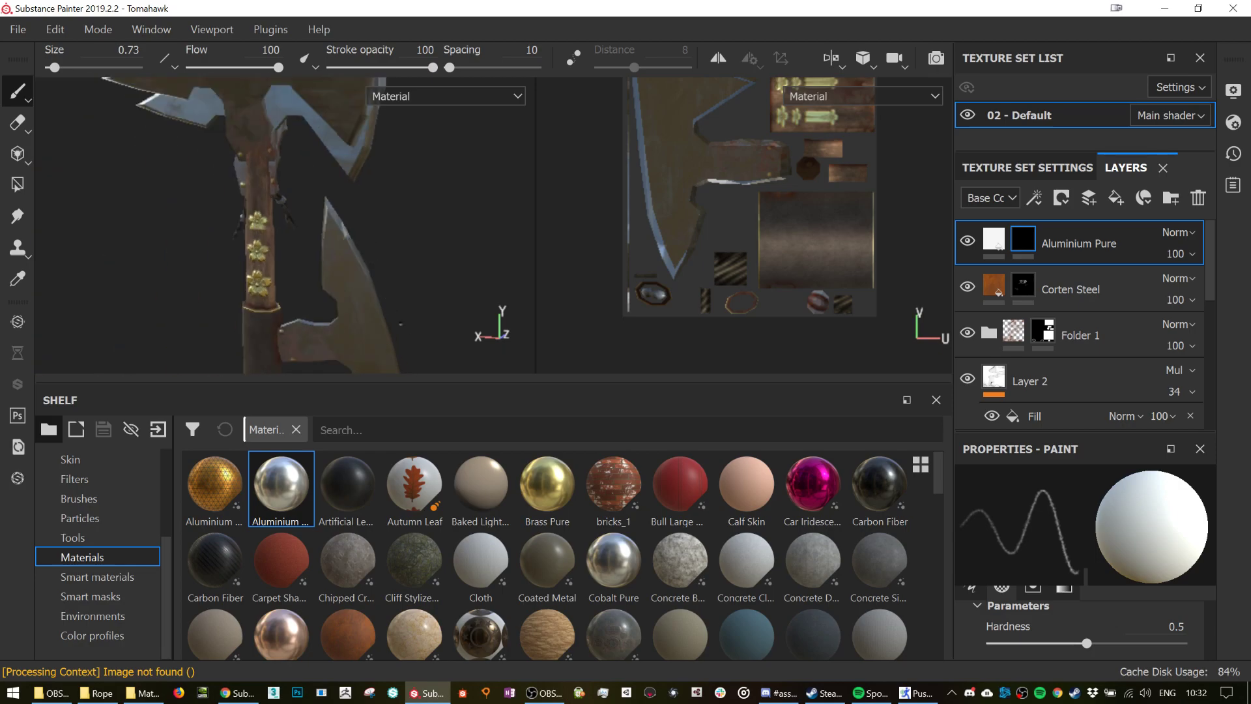
pyautogui.keyDown('alt'); pyautogui.moveTo(400, 324); pyautogui.dragTo(389, 307); pyautogui.keyUp('alt')
pyautogui.scroll(3, 388, 307)
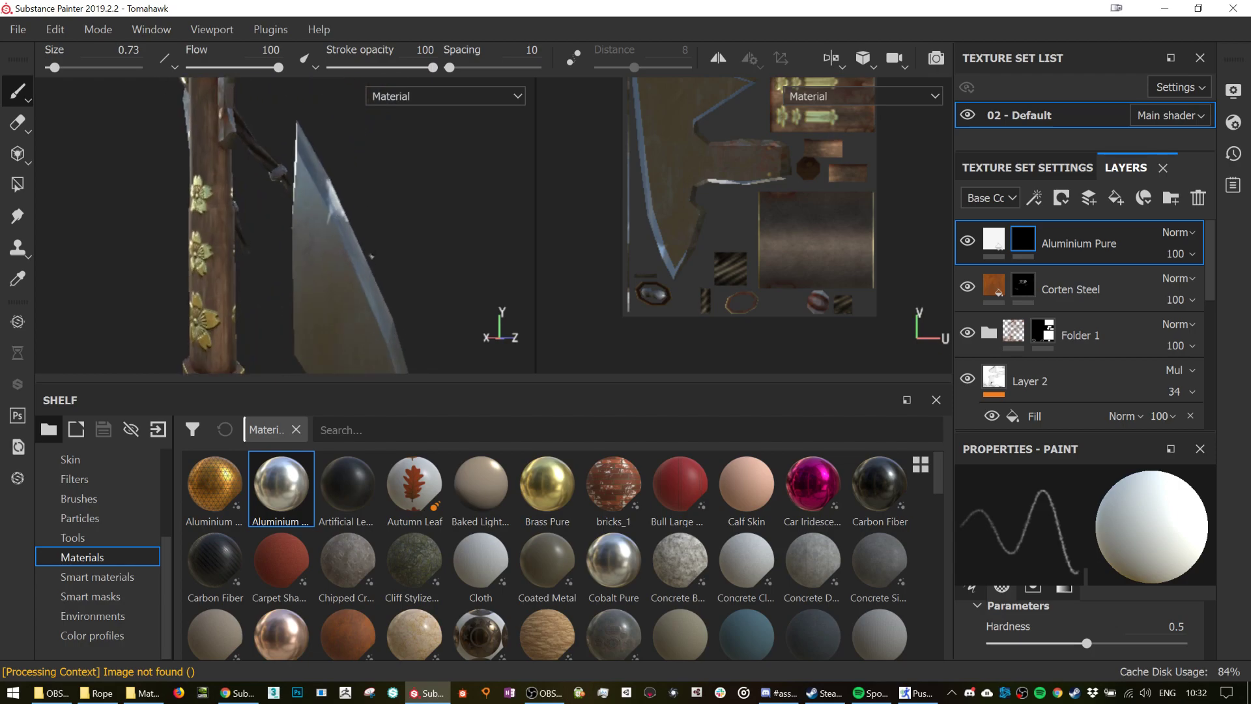
pyautogui.scroll(1, 372, 256)
pyautogui.press(']')
pyautogui.press(']')
pyautogui.press(']')
pyautogui.moveTo(351, 208)
pyautogui.mouseDown()
pyautogui.moveTo(366, 277)
pyautogui.moveTo(412, 347)
pyautogui.mouseUp()
pyautogui.press('[')
pyautogui.press('[')
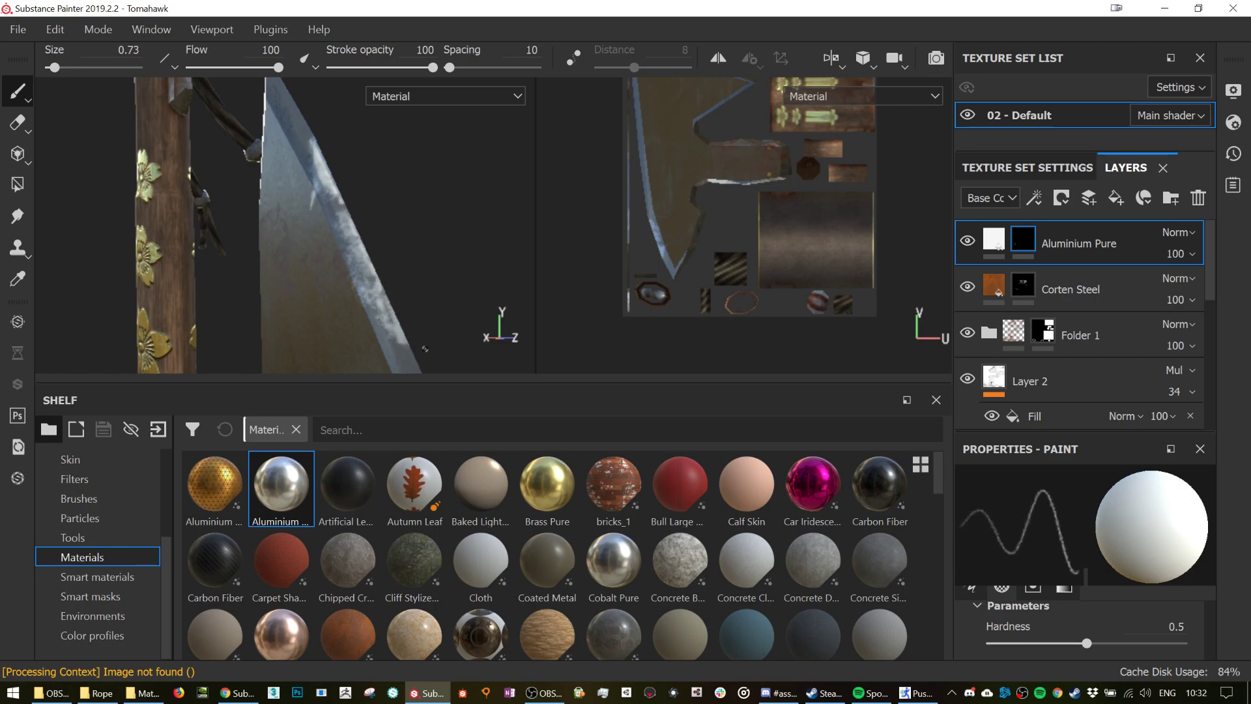
pyautogui.scroll(3, 355, 246)
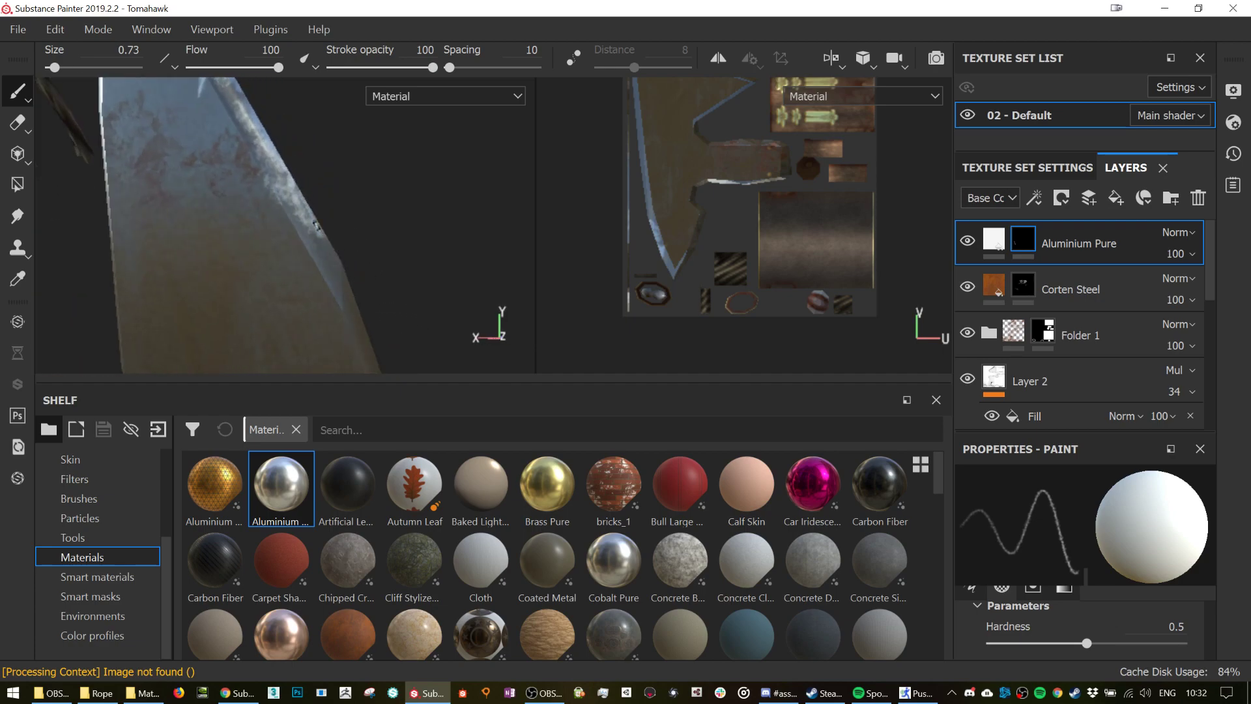
# - Switch to Chrome, search Google Images for "knife 3d render", view the Militar Knife reference image, and return to Substance Painter
pyautogui.click(238, 693)
pyautogui.click(754, 43)
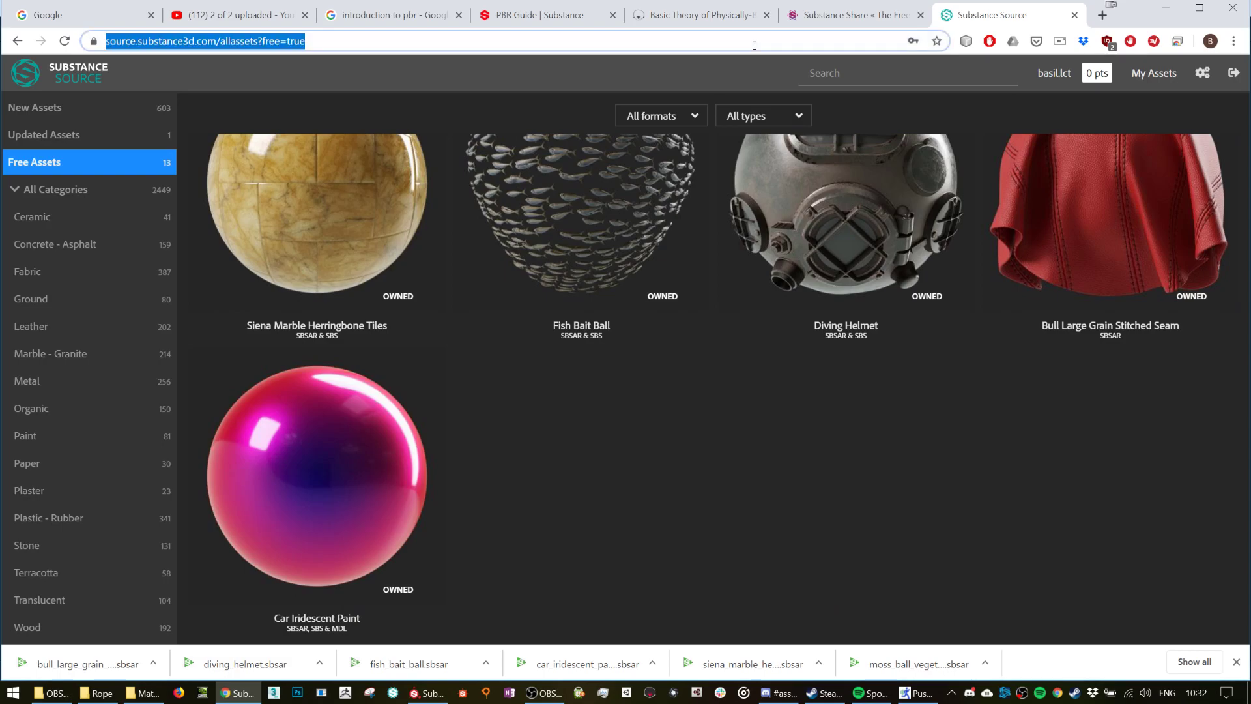
pyautogui.write('k')
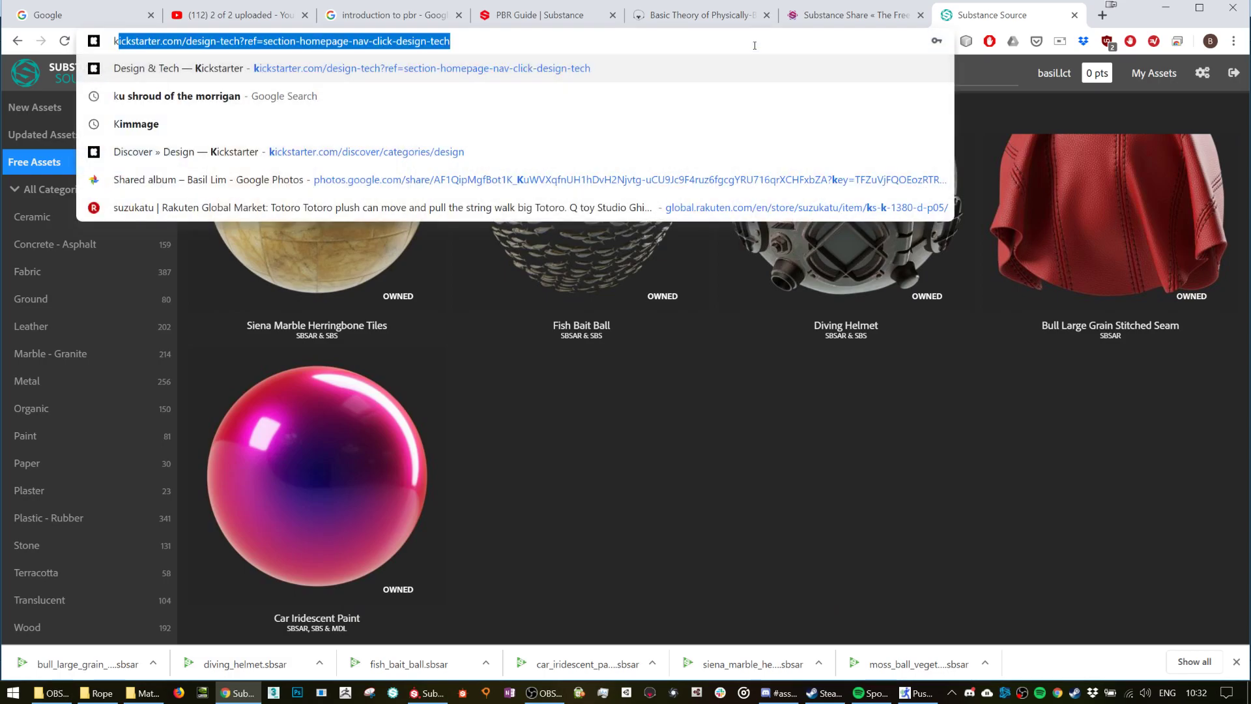
pyautogui.write('nife 3d render')
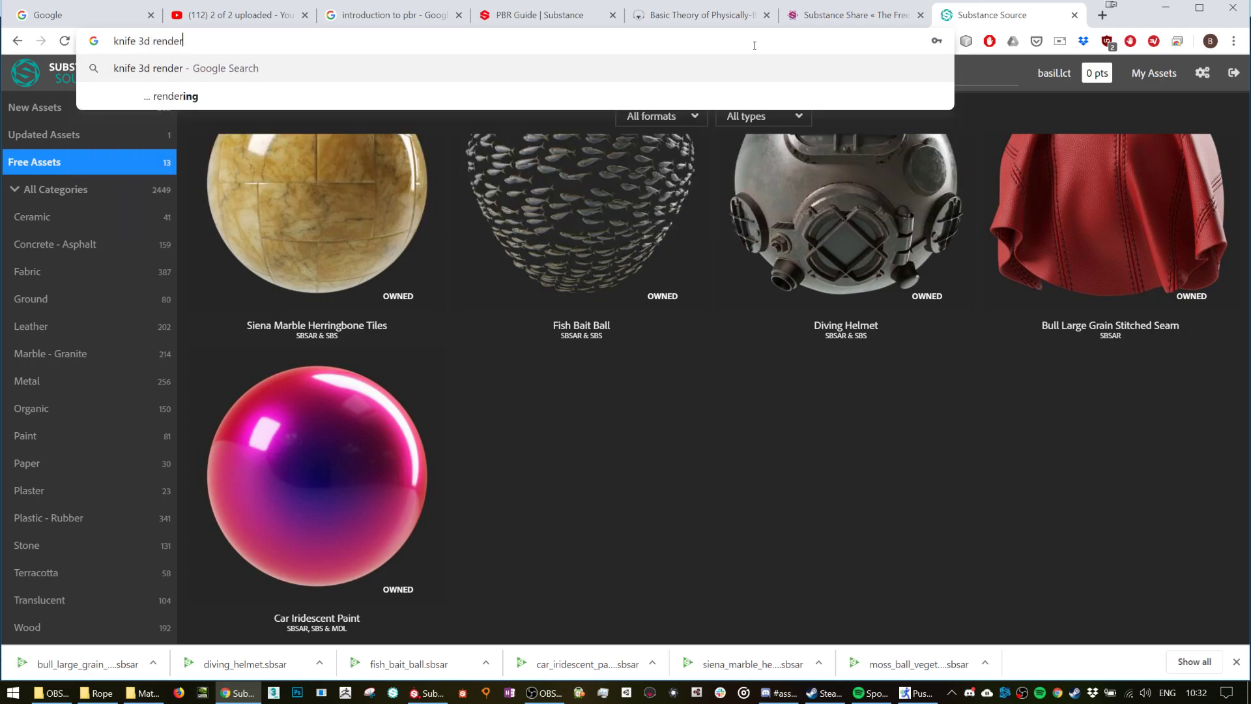
pyautogui.press('Return')
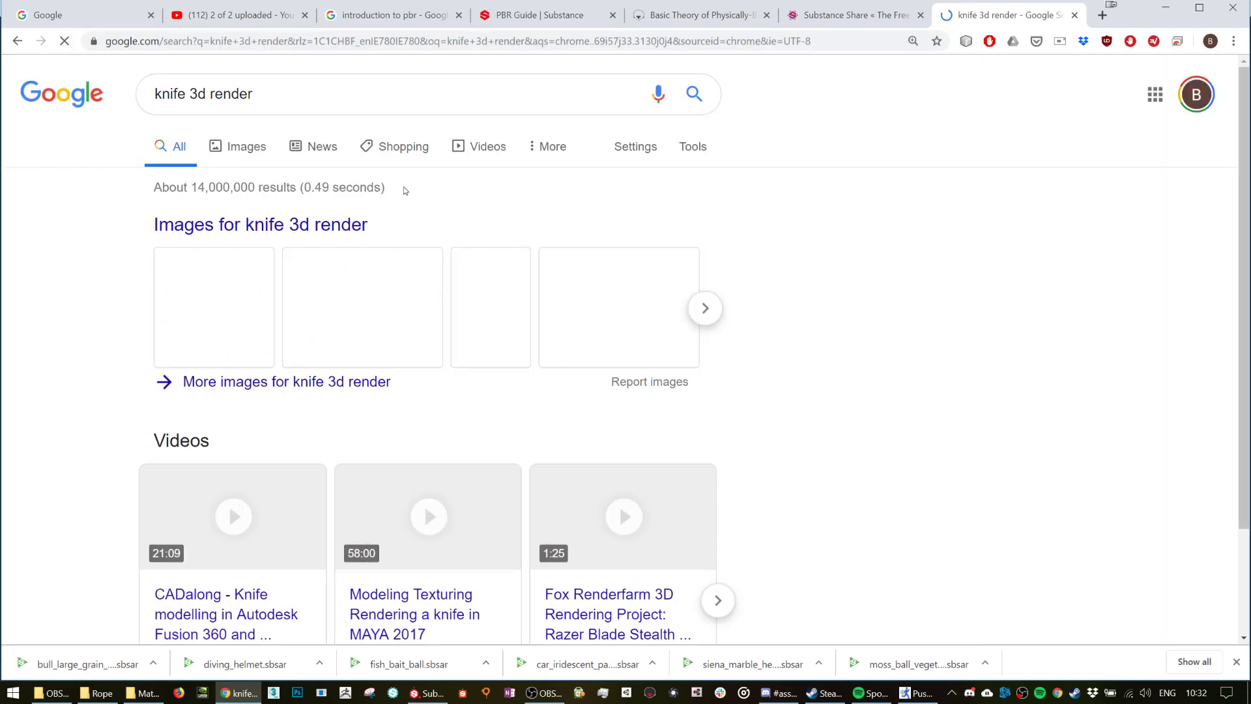
pyautogui.click(258, 151)
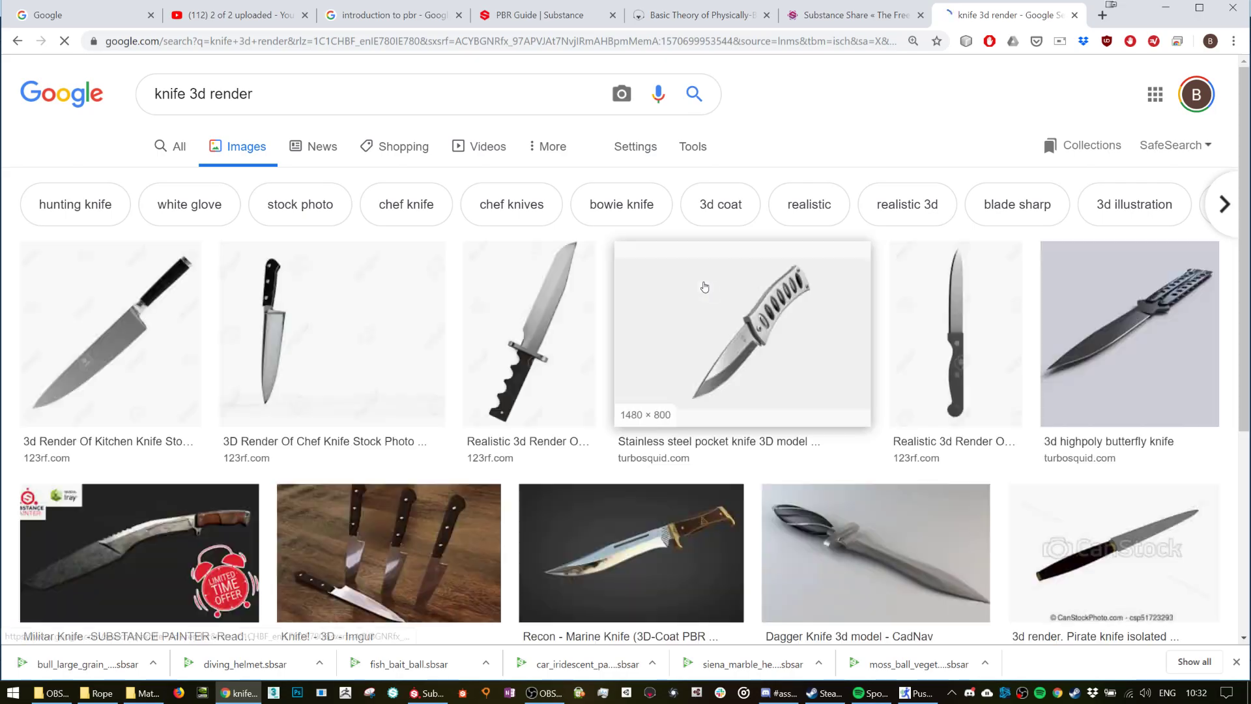
pyautogui.scroll(-13, 704, 286)
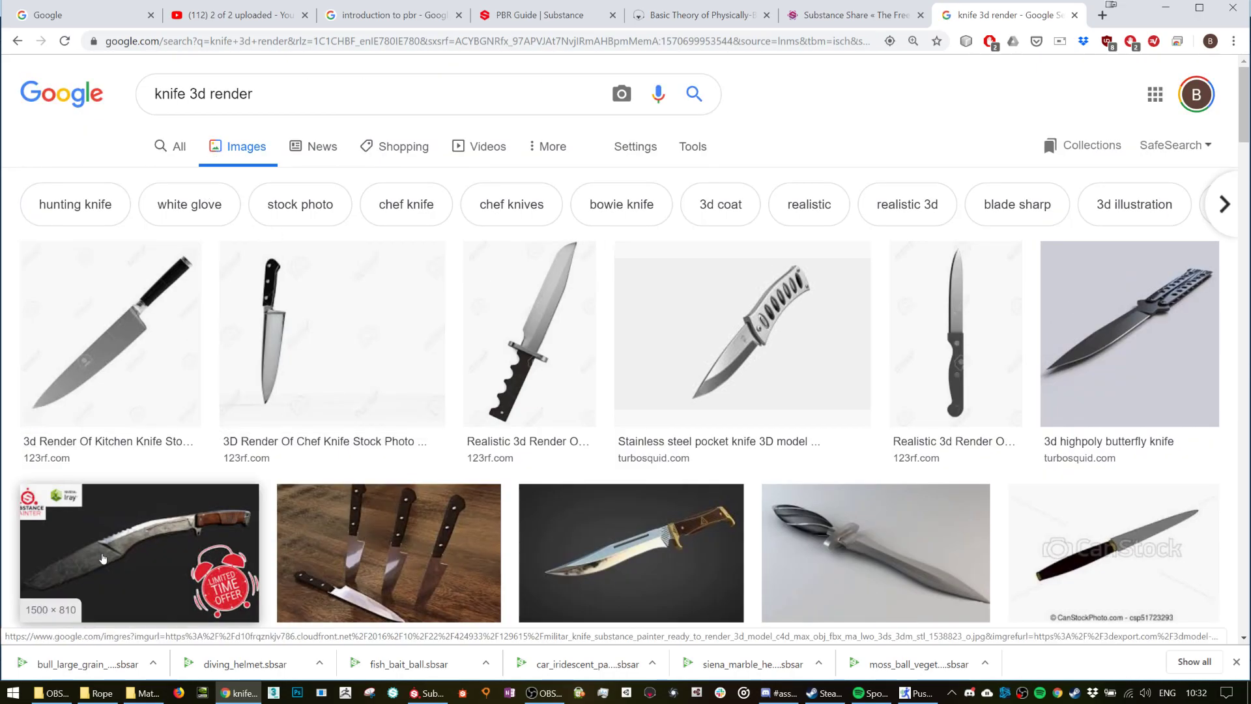
pyautogui.click(102, 559)
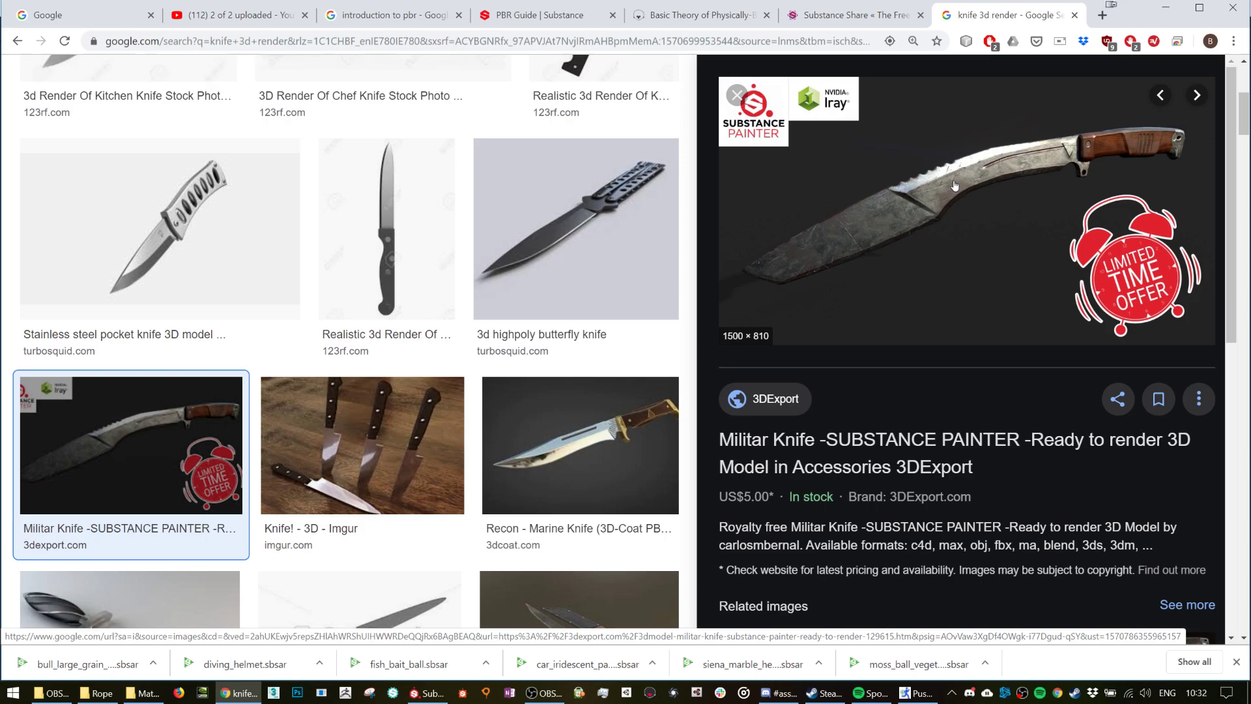
pyautogui.hotkey('alt', 'Tab')
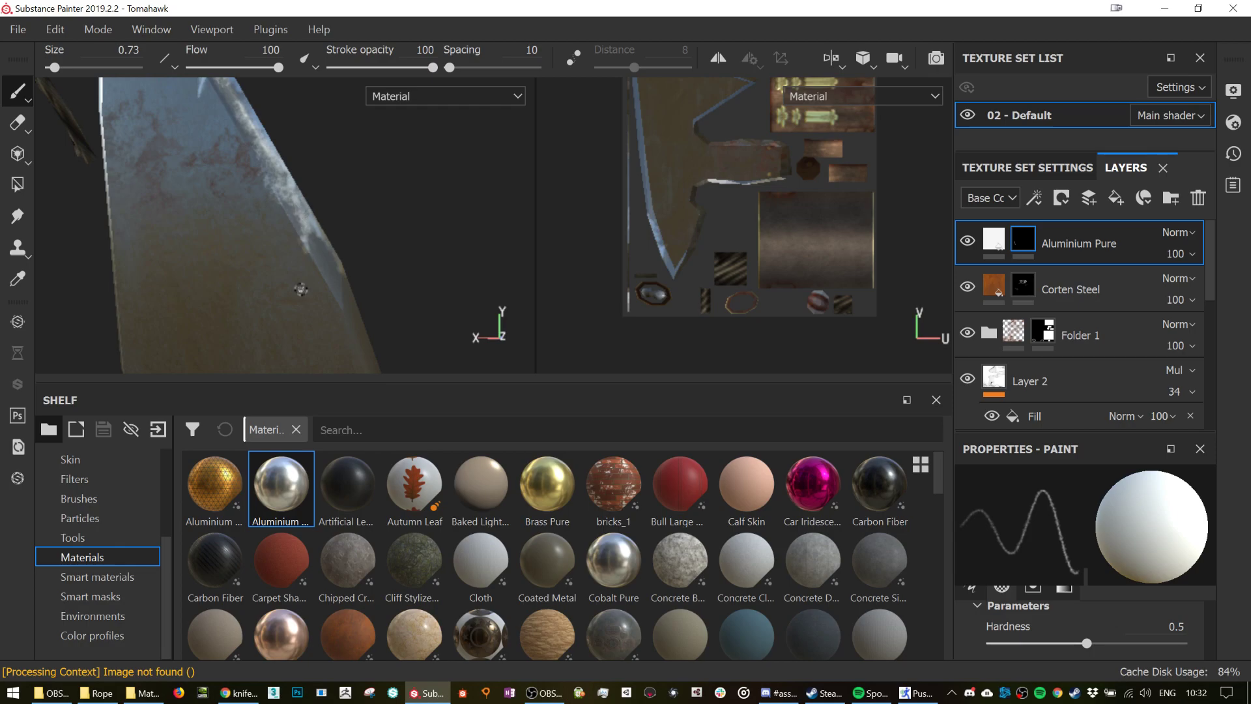
pyautogui.scroll(2, 344, 287)
pyautogui.scroll(-3, 344, 287)
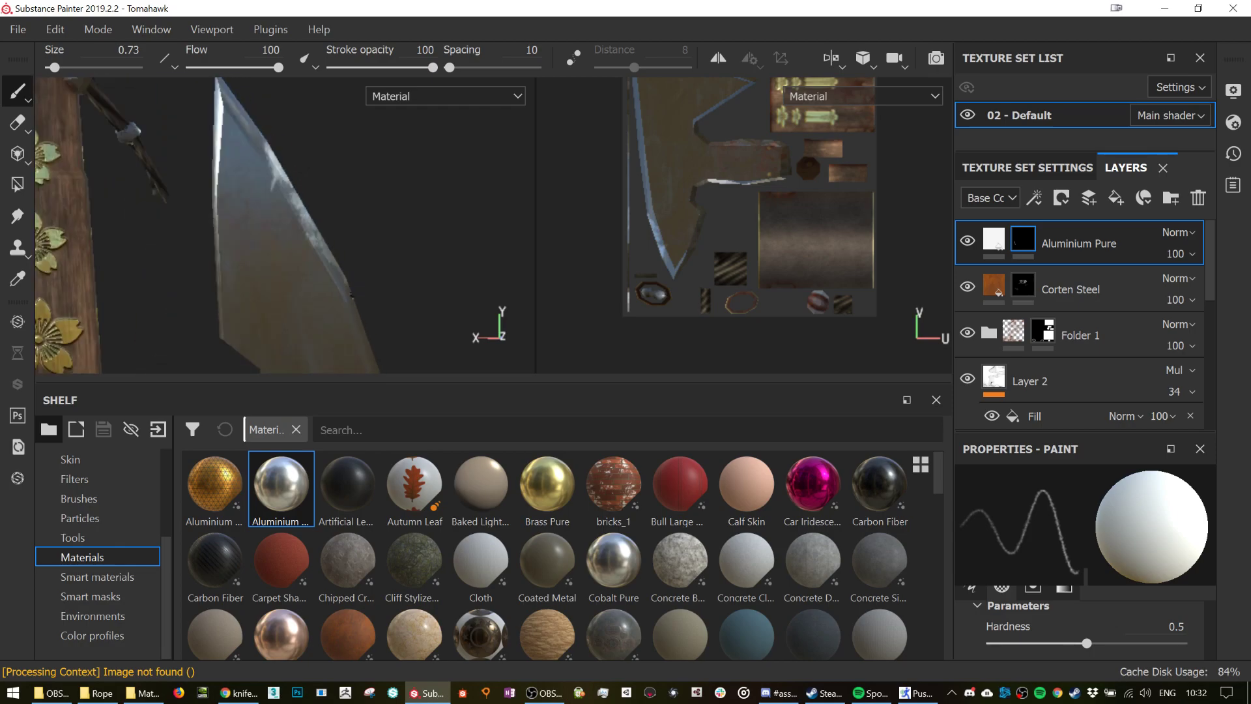
pyautogui.keyDown('alt'); pyautogui.moveTo(320, 188); pyautogui.dragTo(248, 143); pyautogui.keyUp('alt')
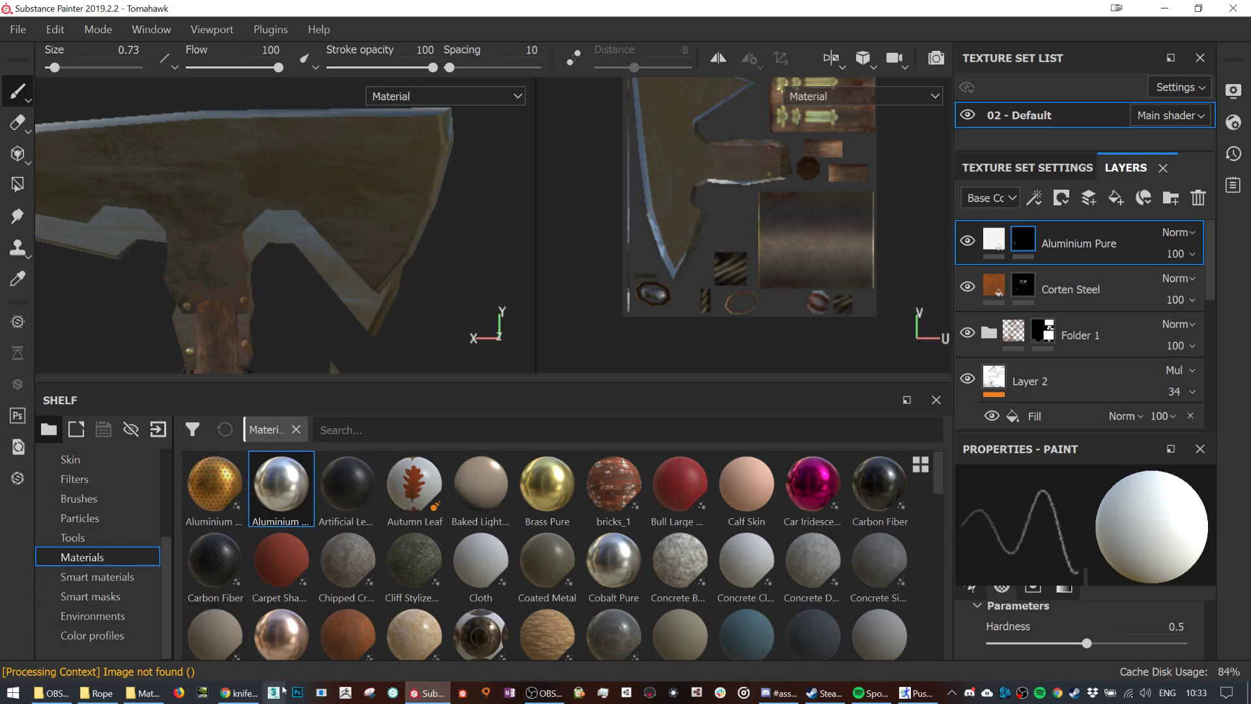
pyautogui.click(779, 693)
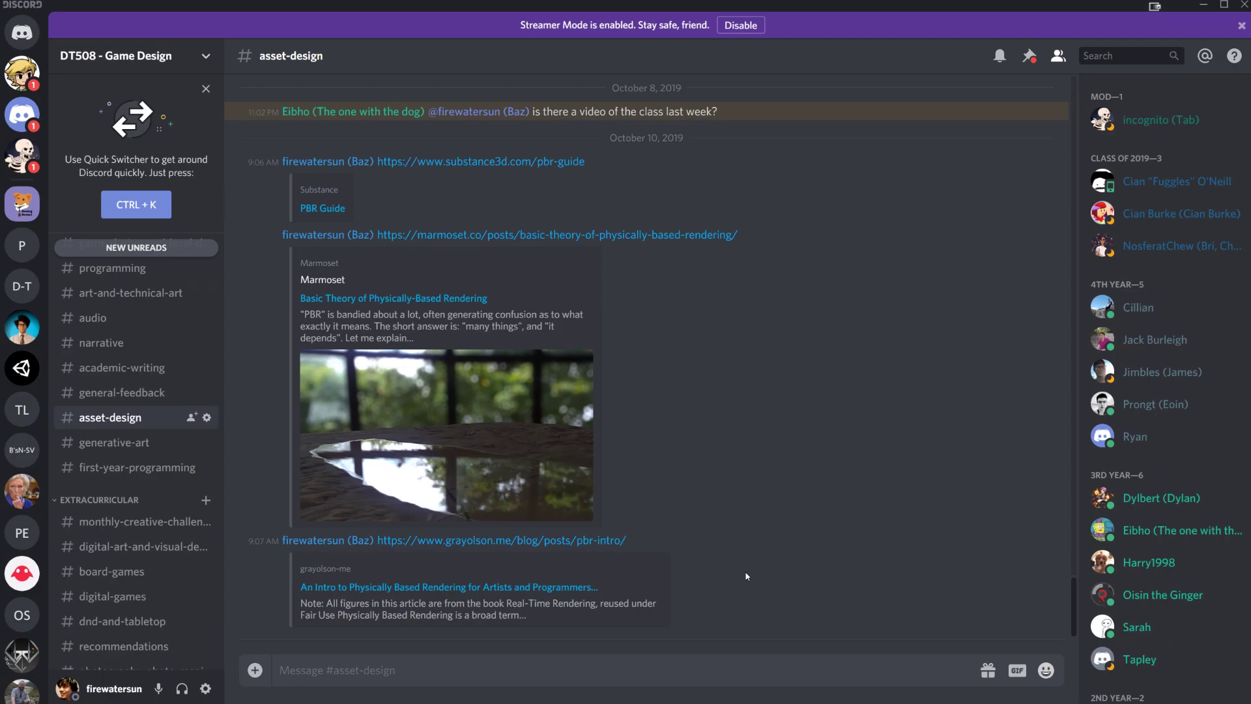
pyautogui.click(1204, 5)
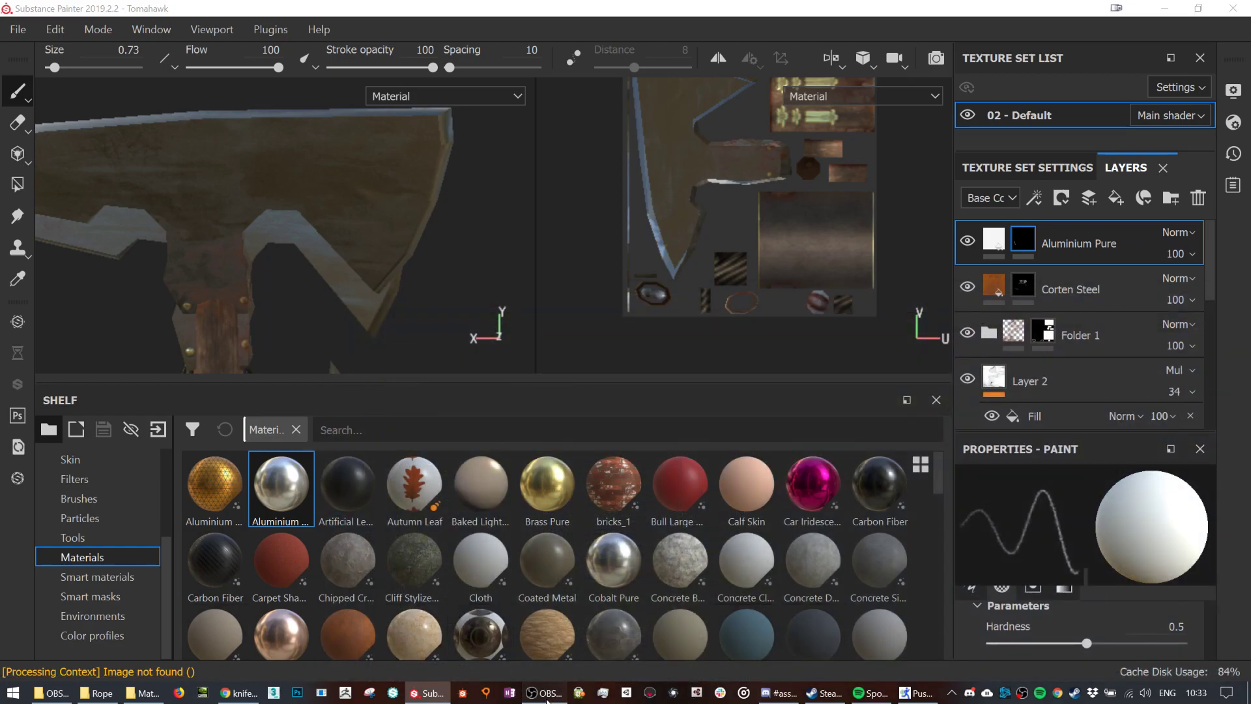